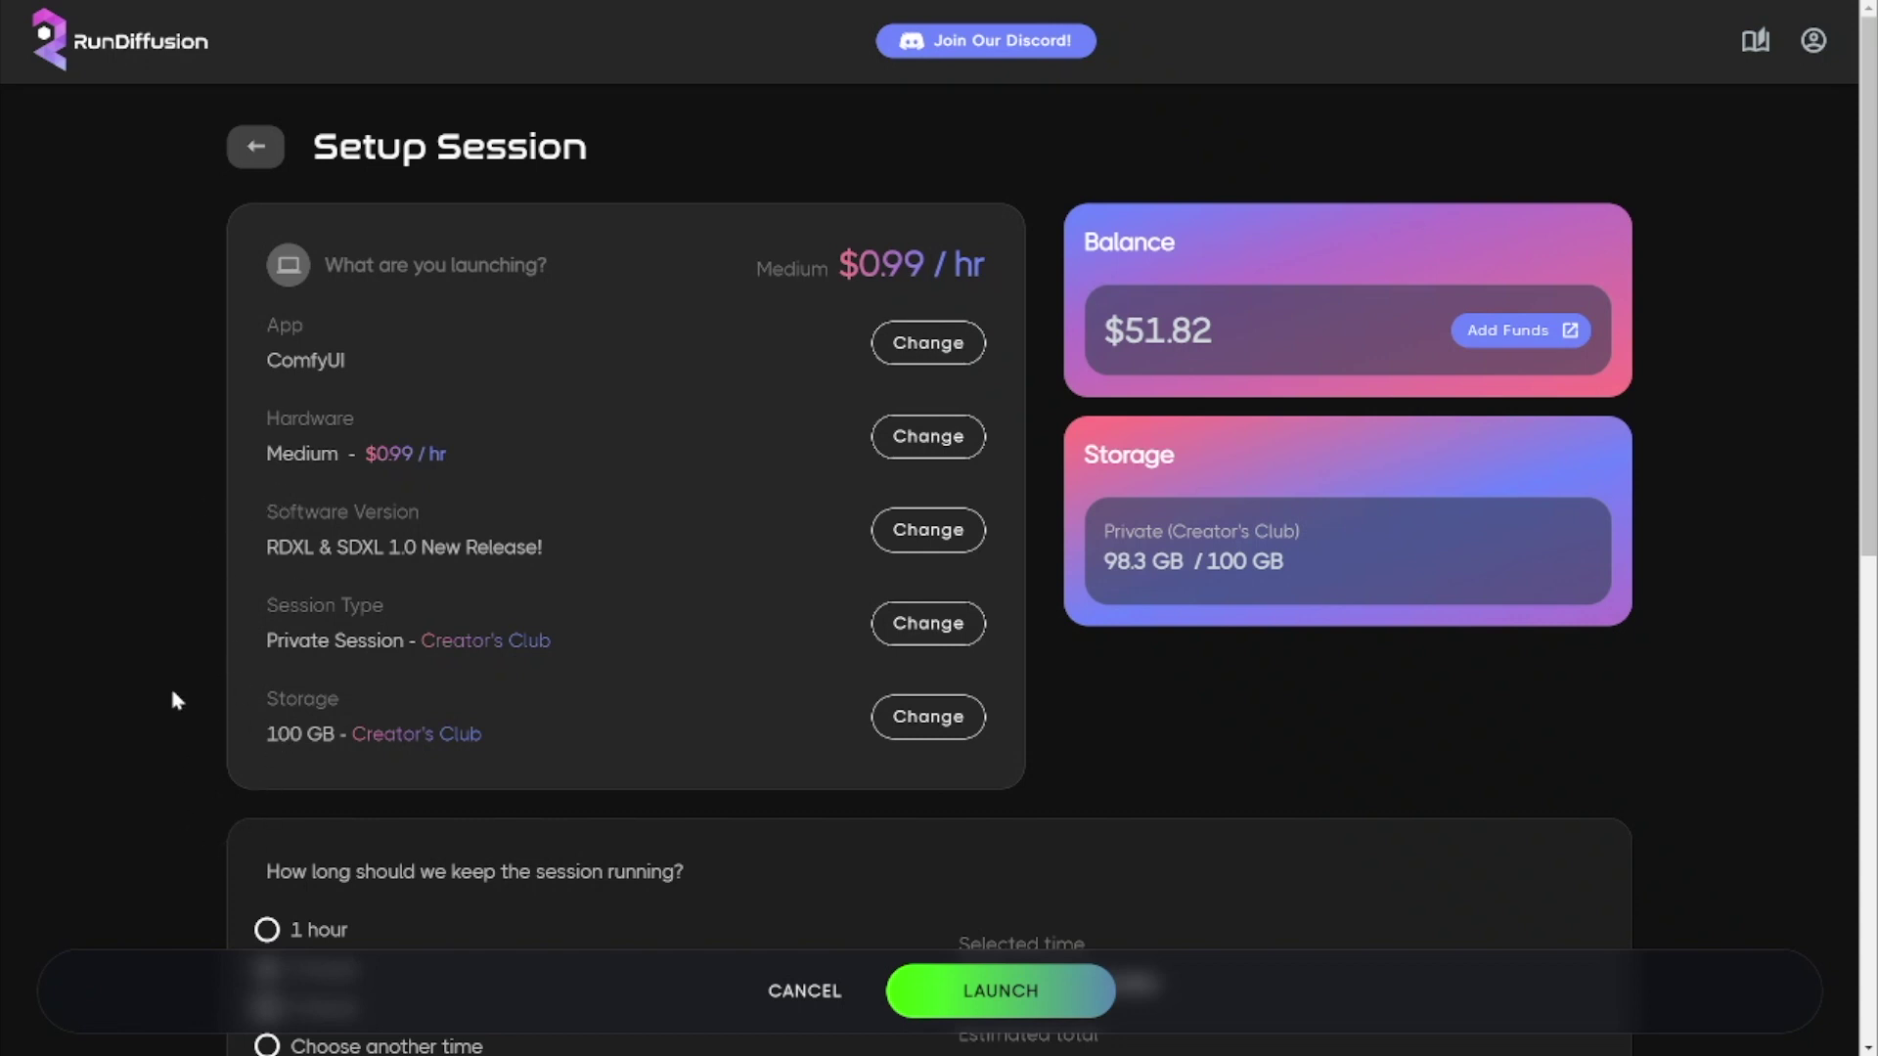
Launch the RunDiffusion ComfyUI session with a 1-hour duration
scroll(174, 696, "down", 1)
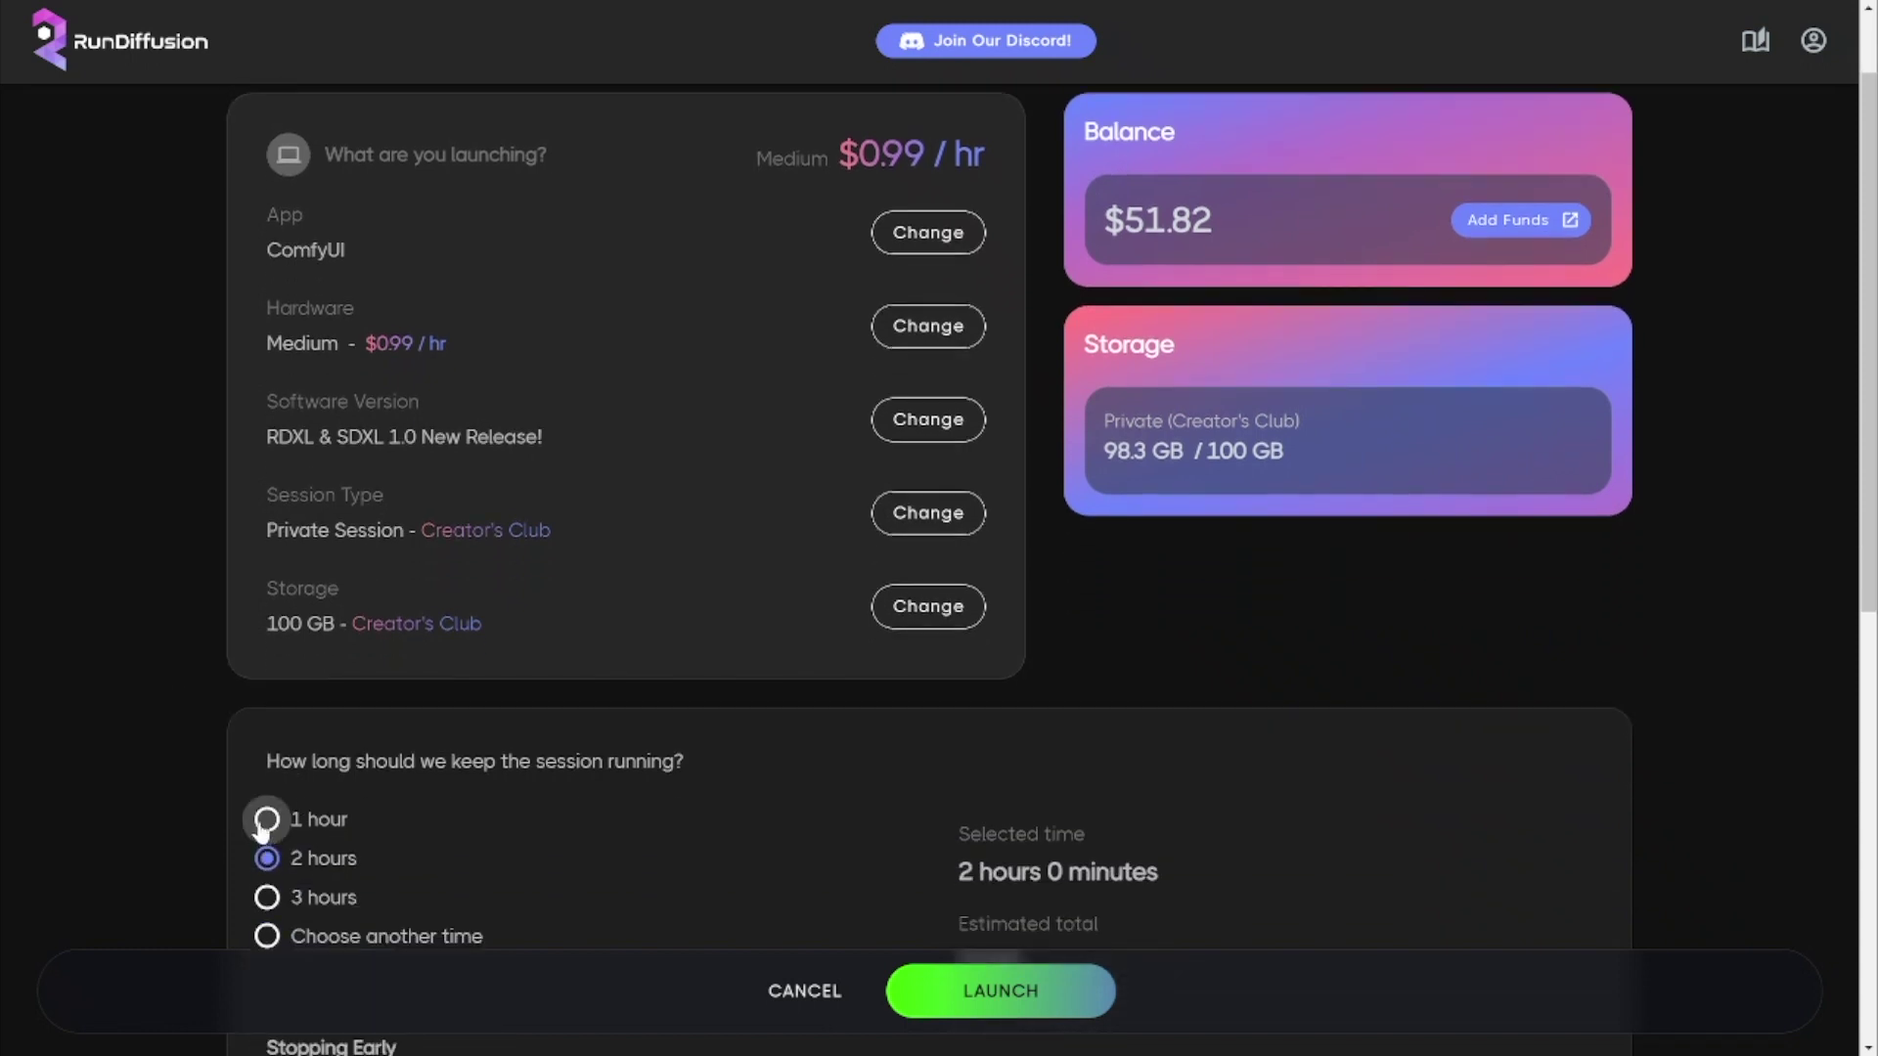
left_click(262, 826)
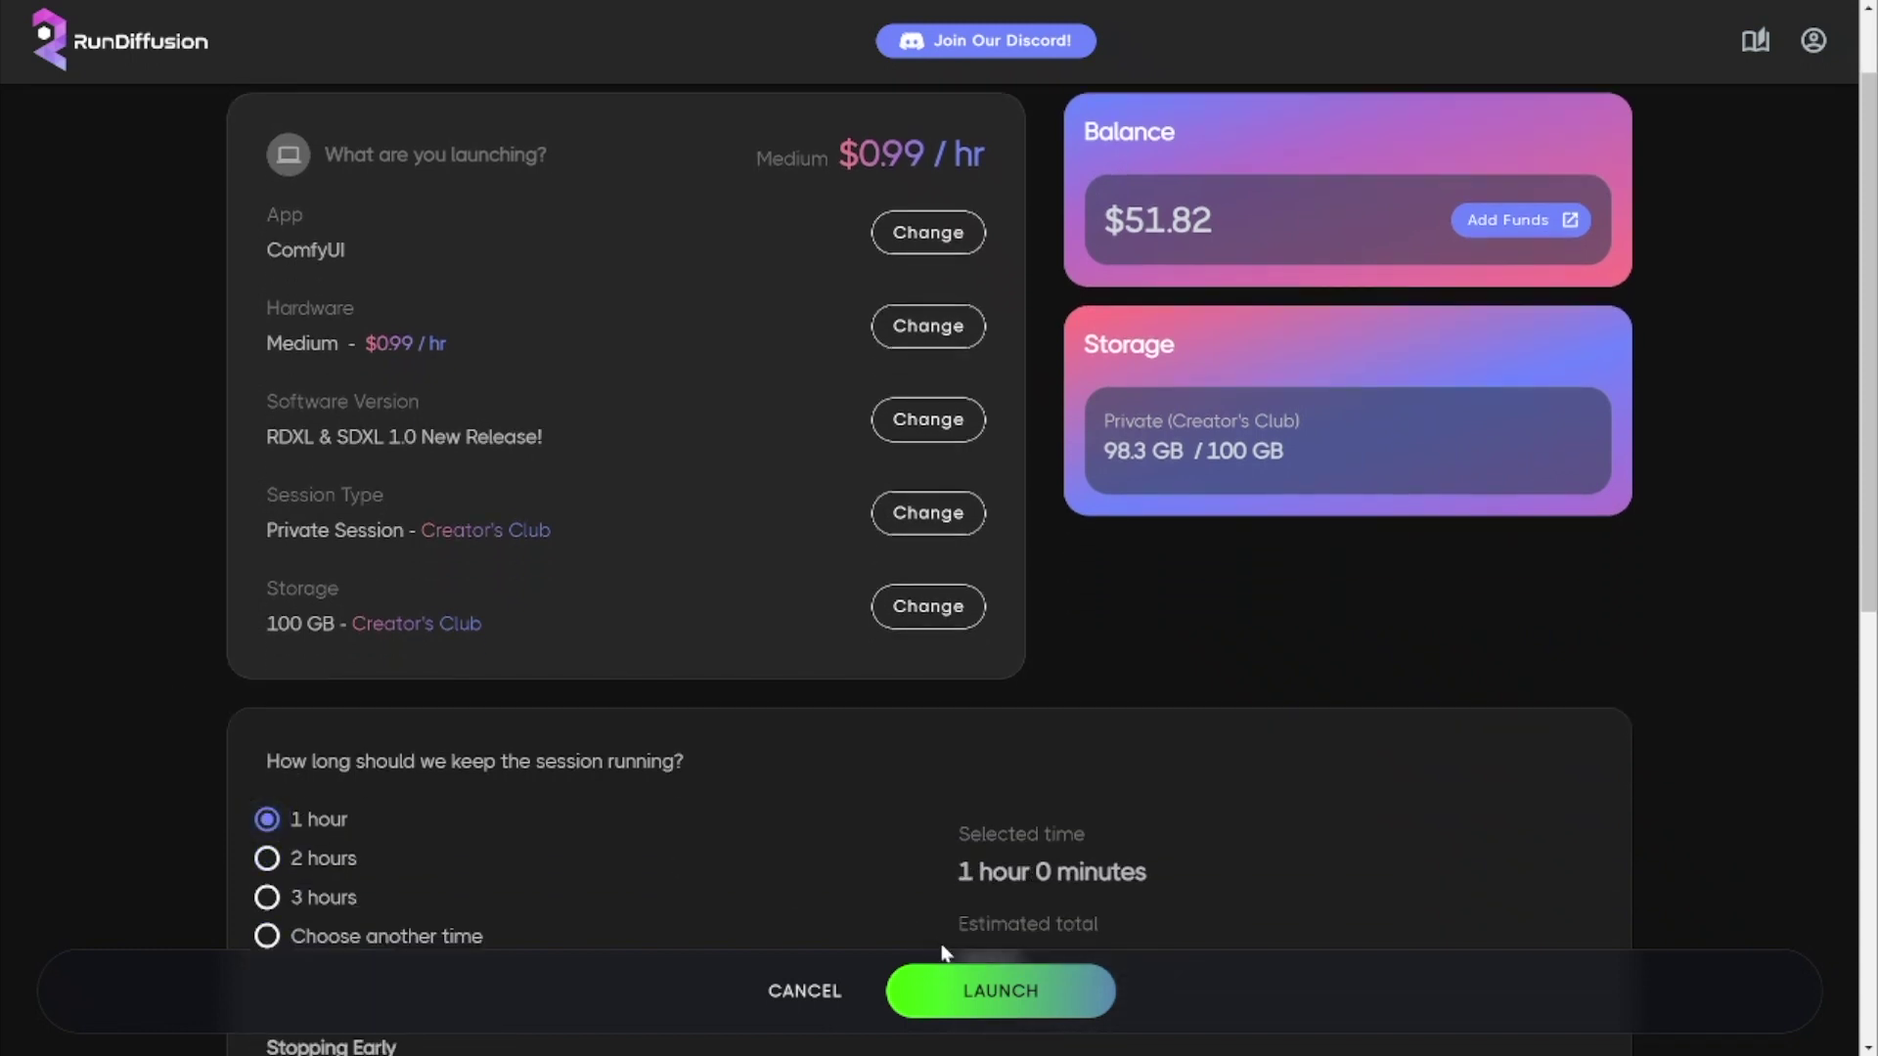
left_click(971, 995)
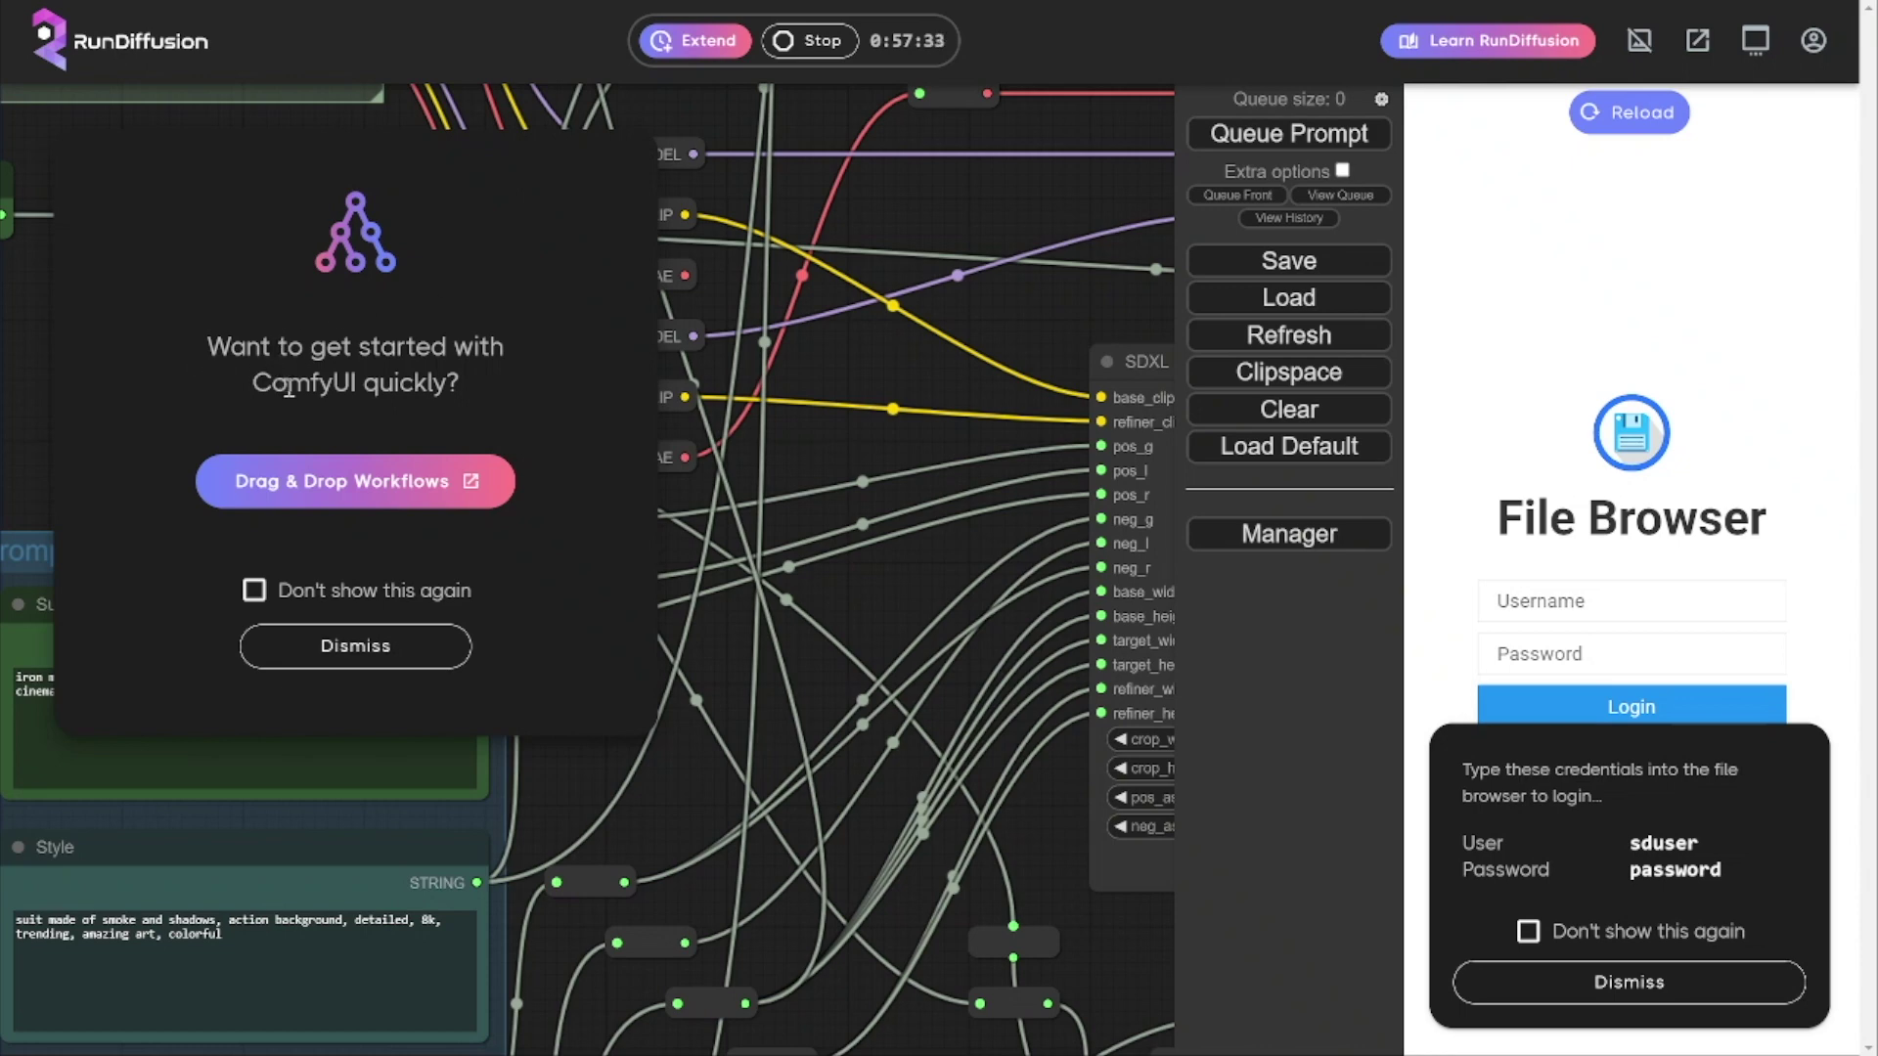
Dismiss the File Browser credentials tip and hide the File Browser side panel
left_click(1626, 988)
left_click(1641, 43)
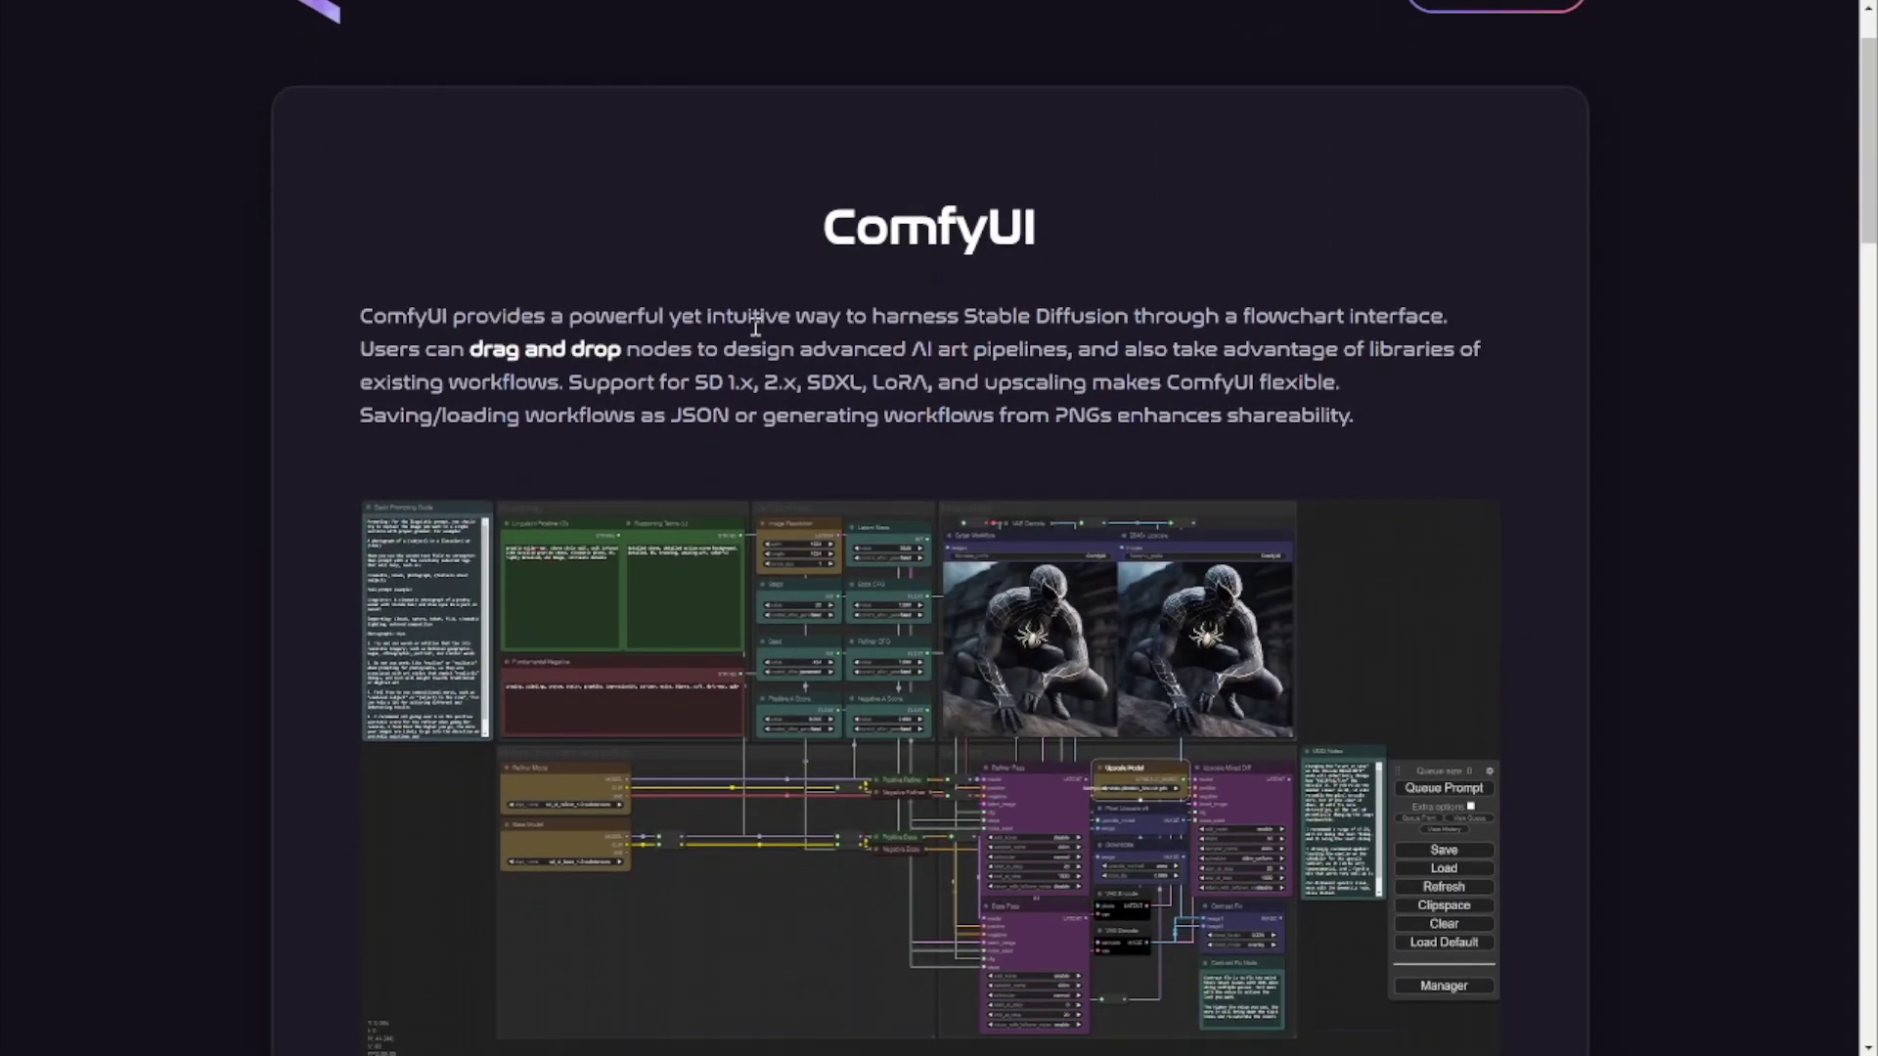
Scroll the ComfyUI Workflows page past the Sytan Workflow images to the Searge Workflow gallery
scroll(755, 325, "down", 3)
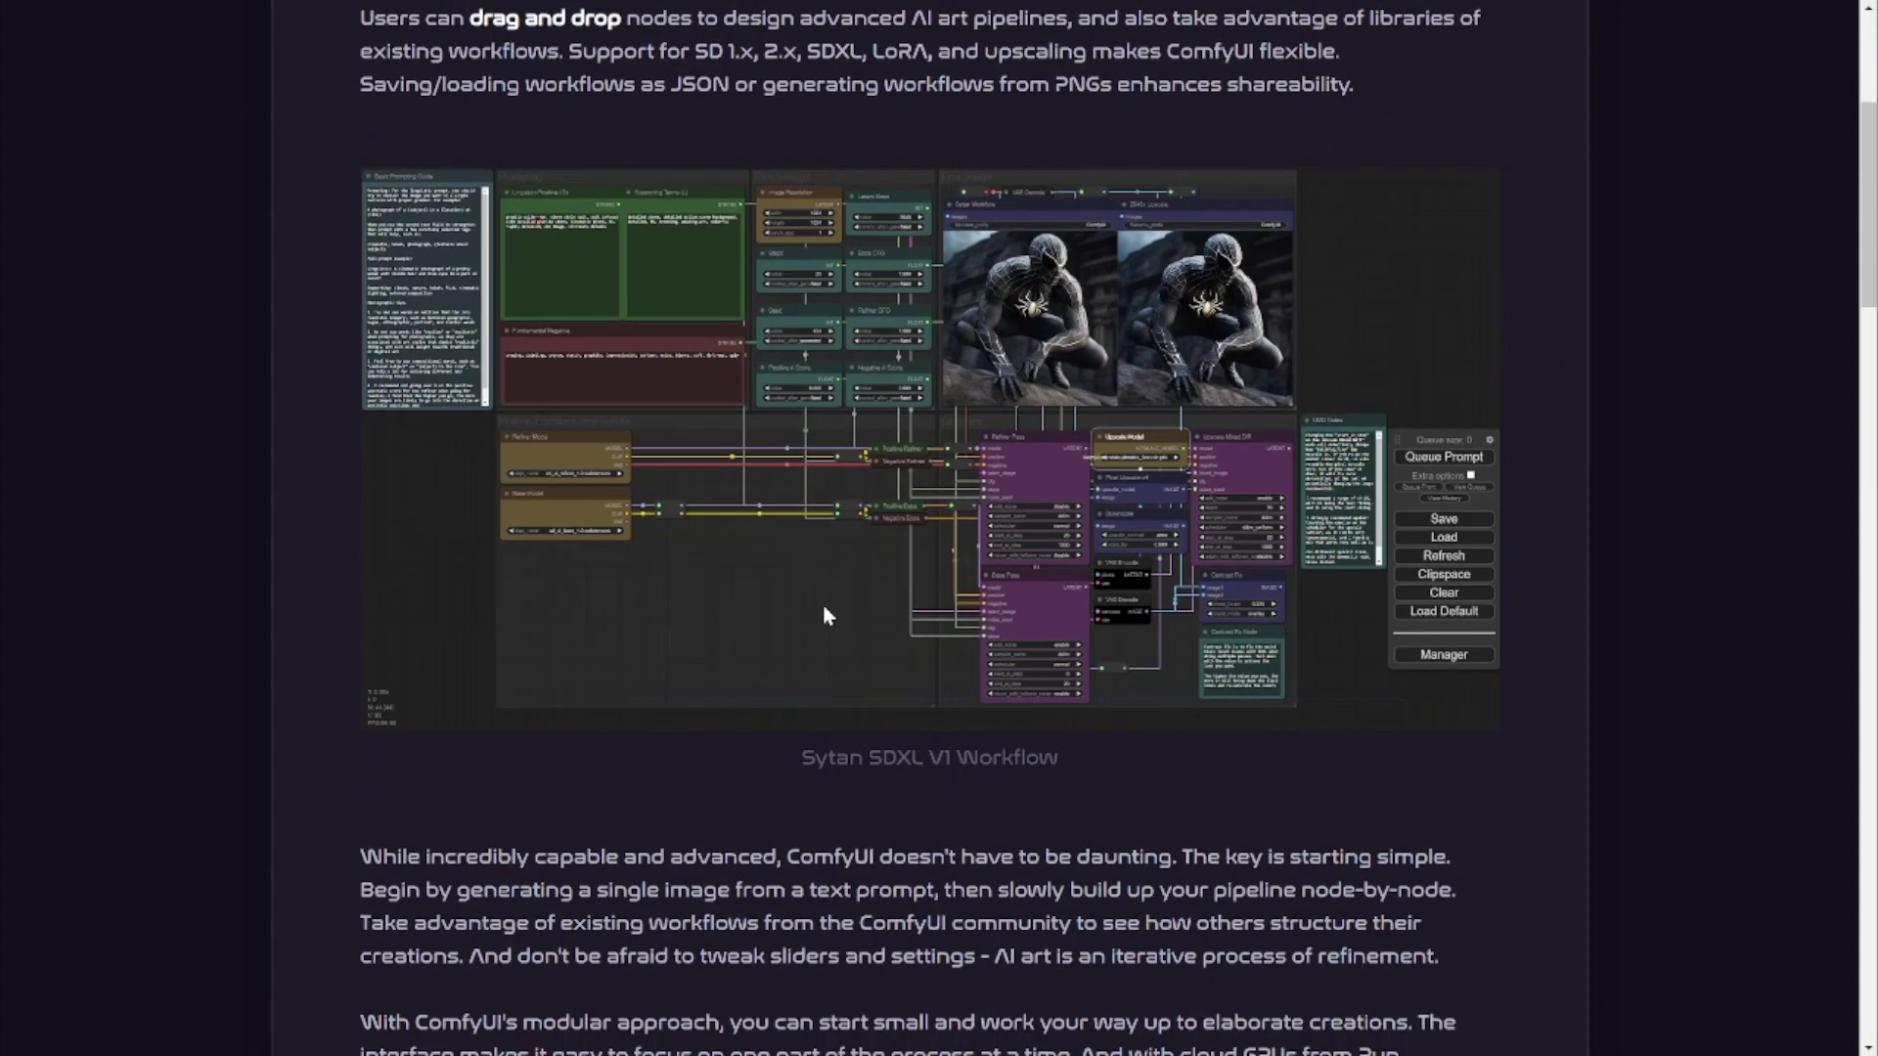
scroll(824, 615, "down", 13)
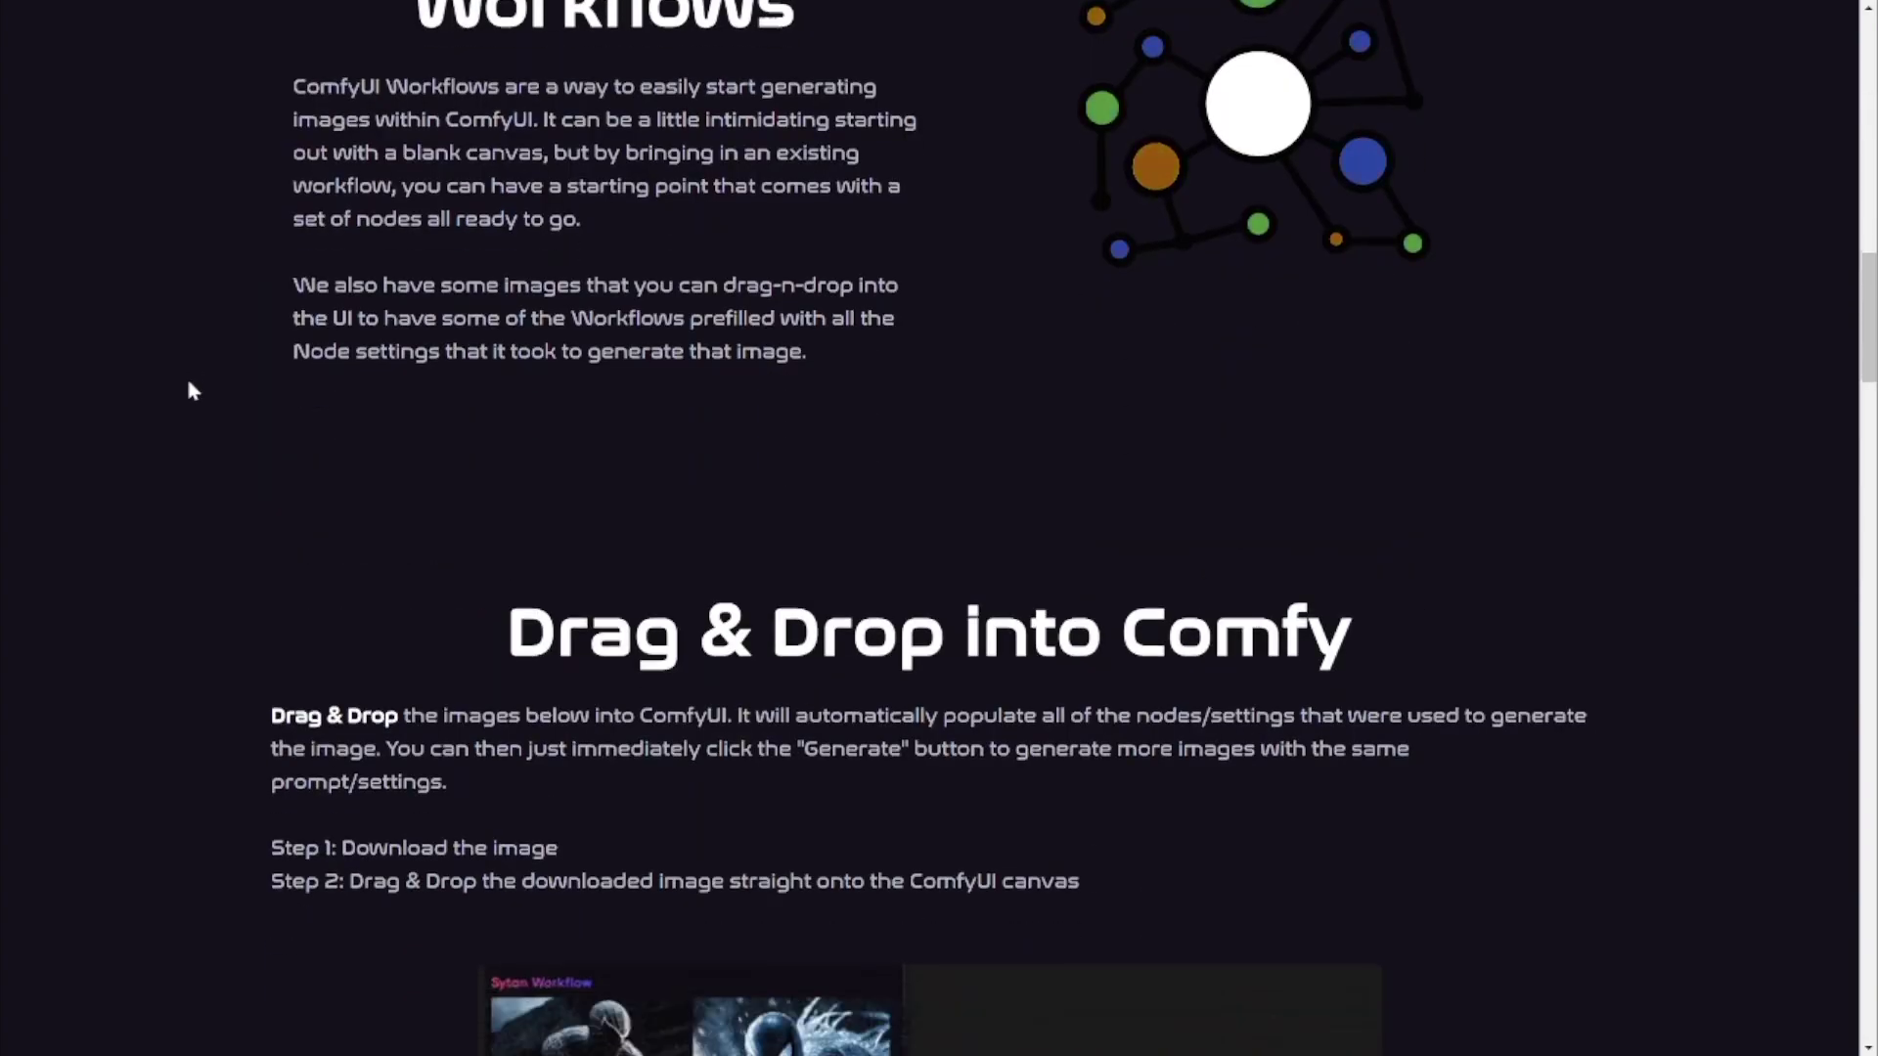
scroll(190, 390, "down", 4)
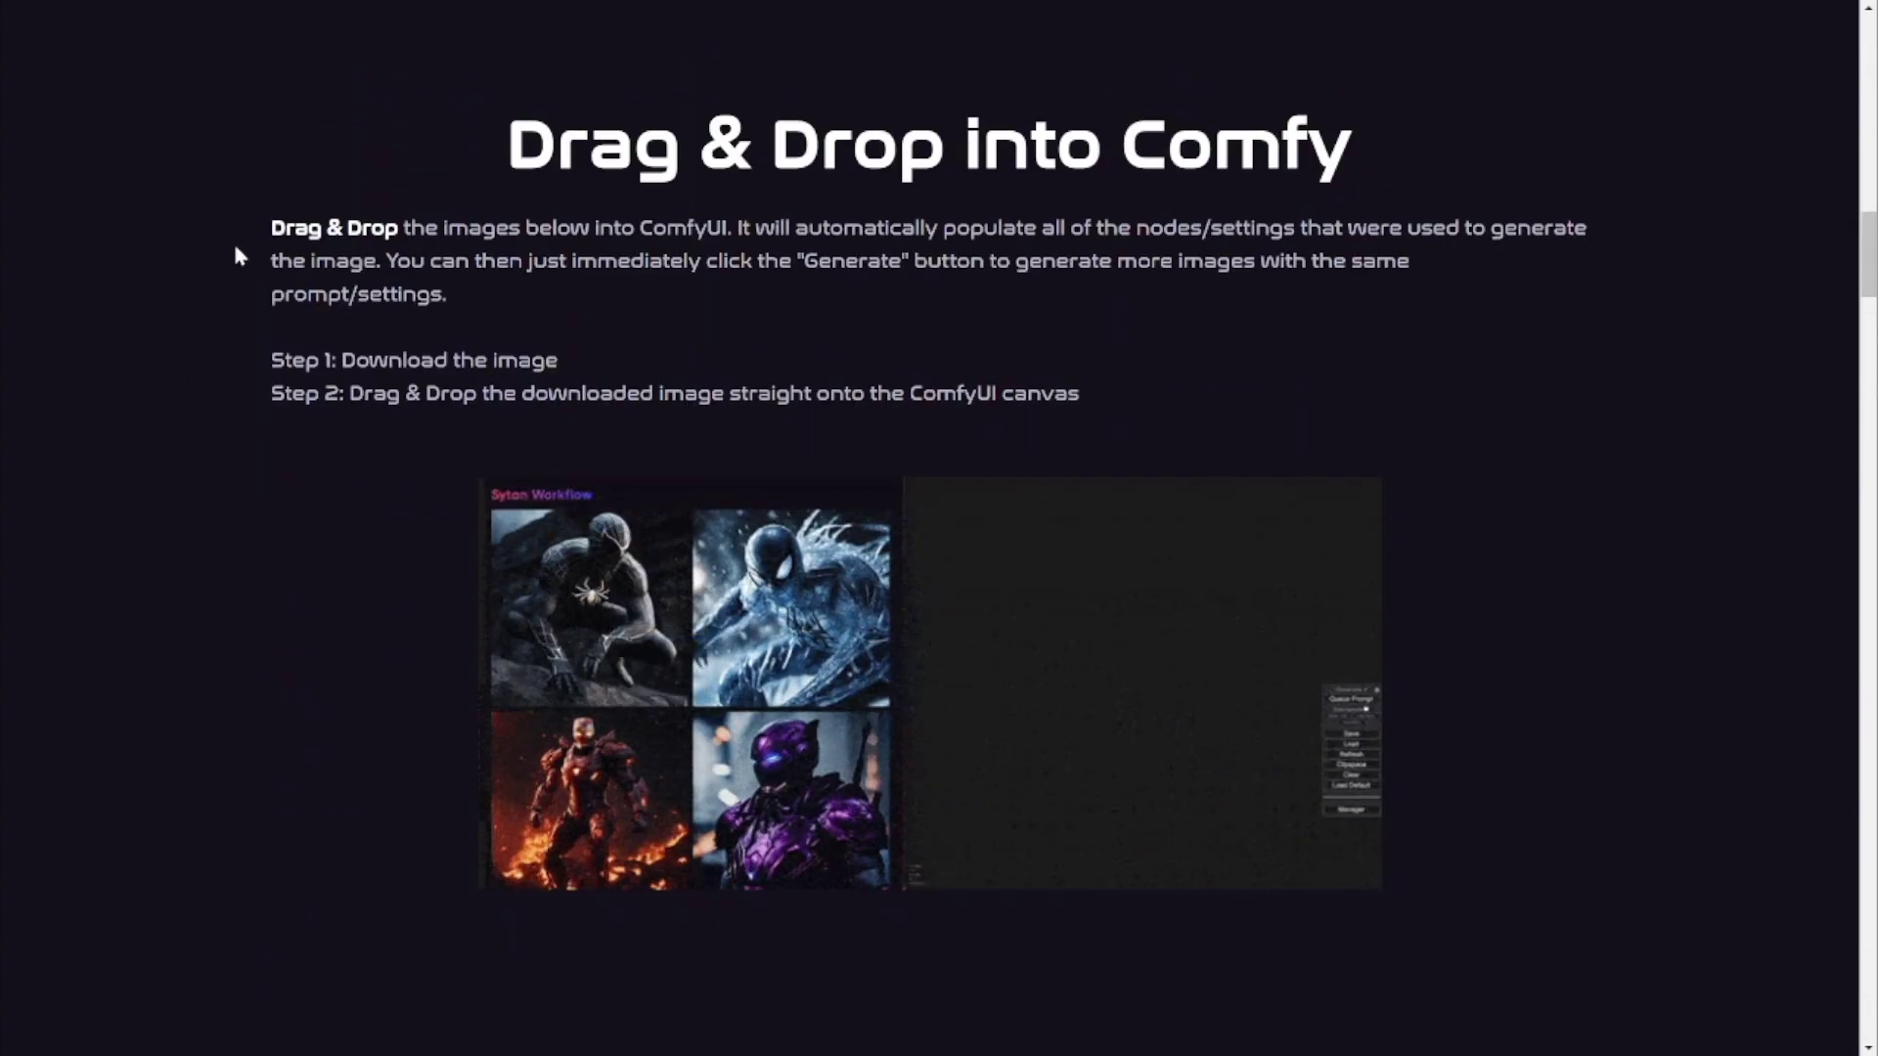
scroll(336, 495, "down", 1)
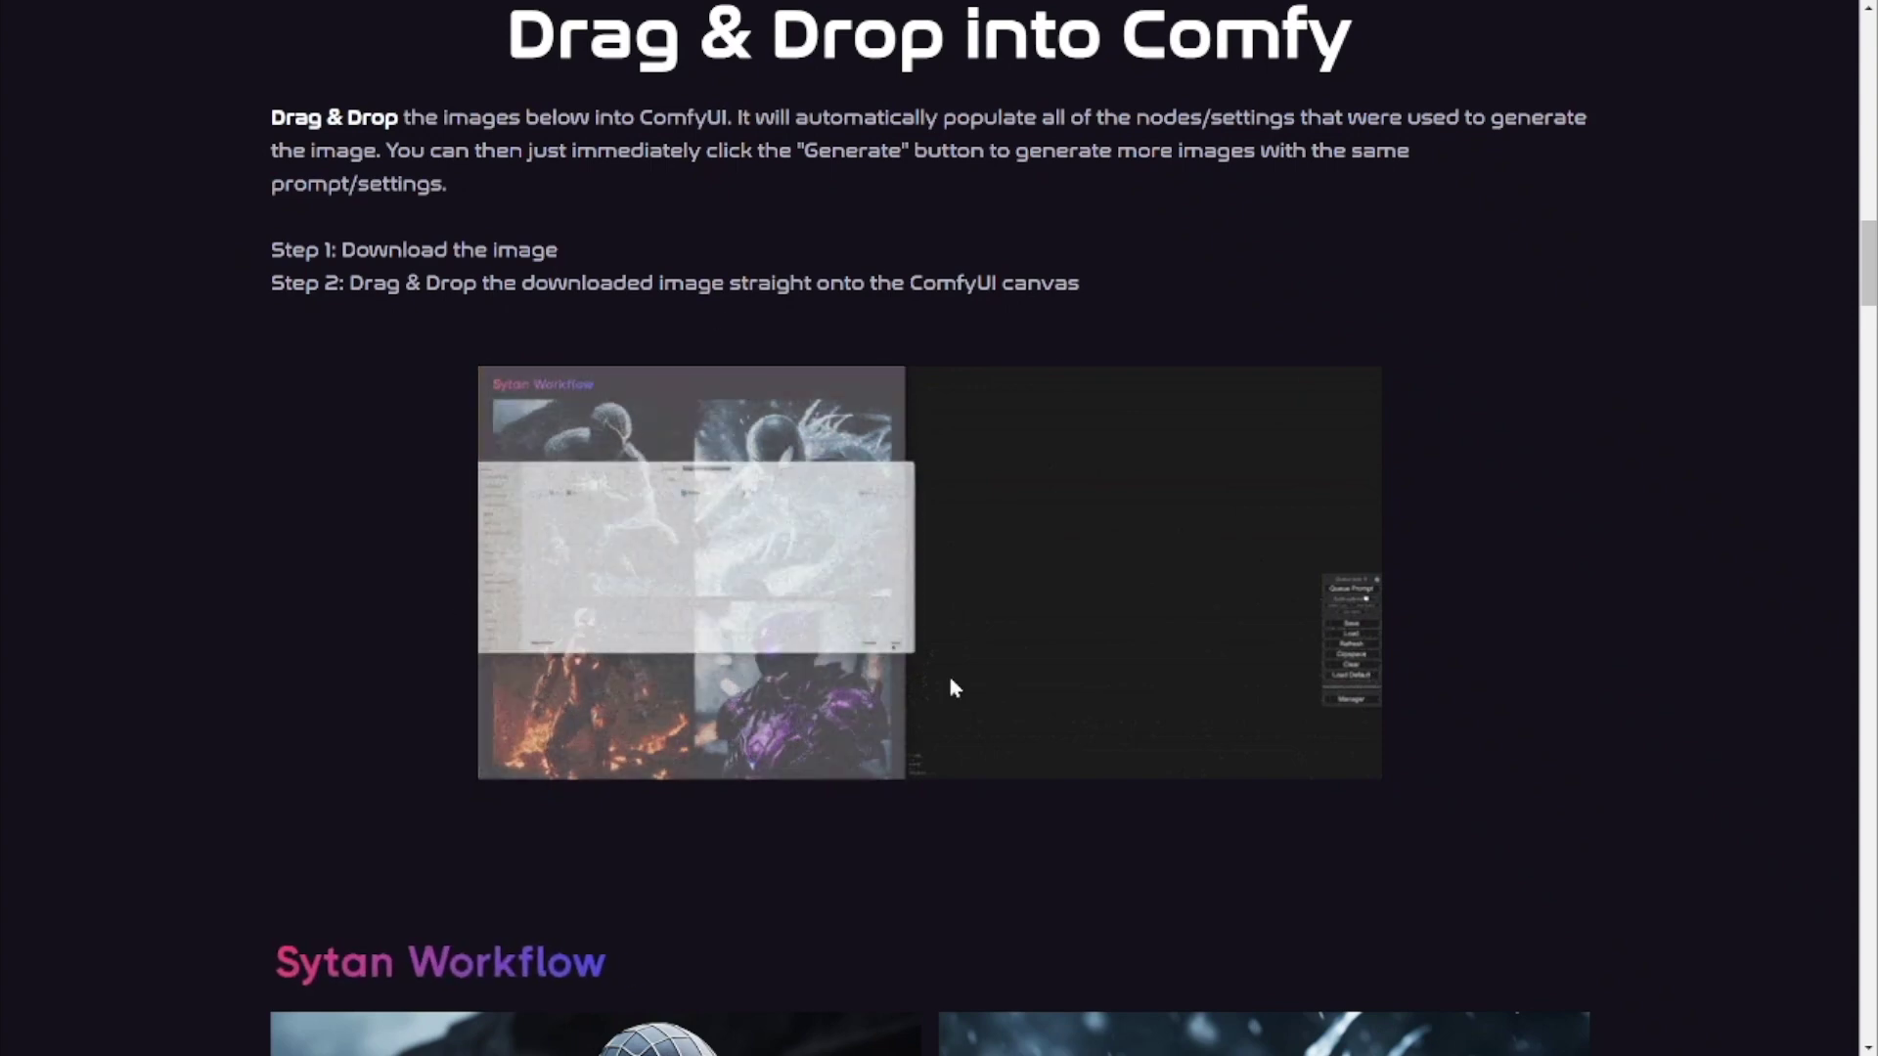
scroll(297, 376, "up", 1)
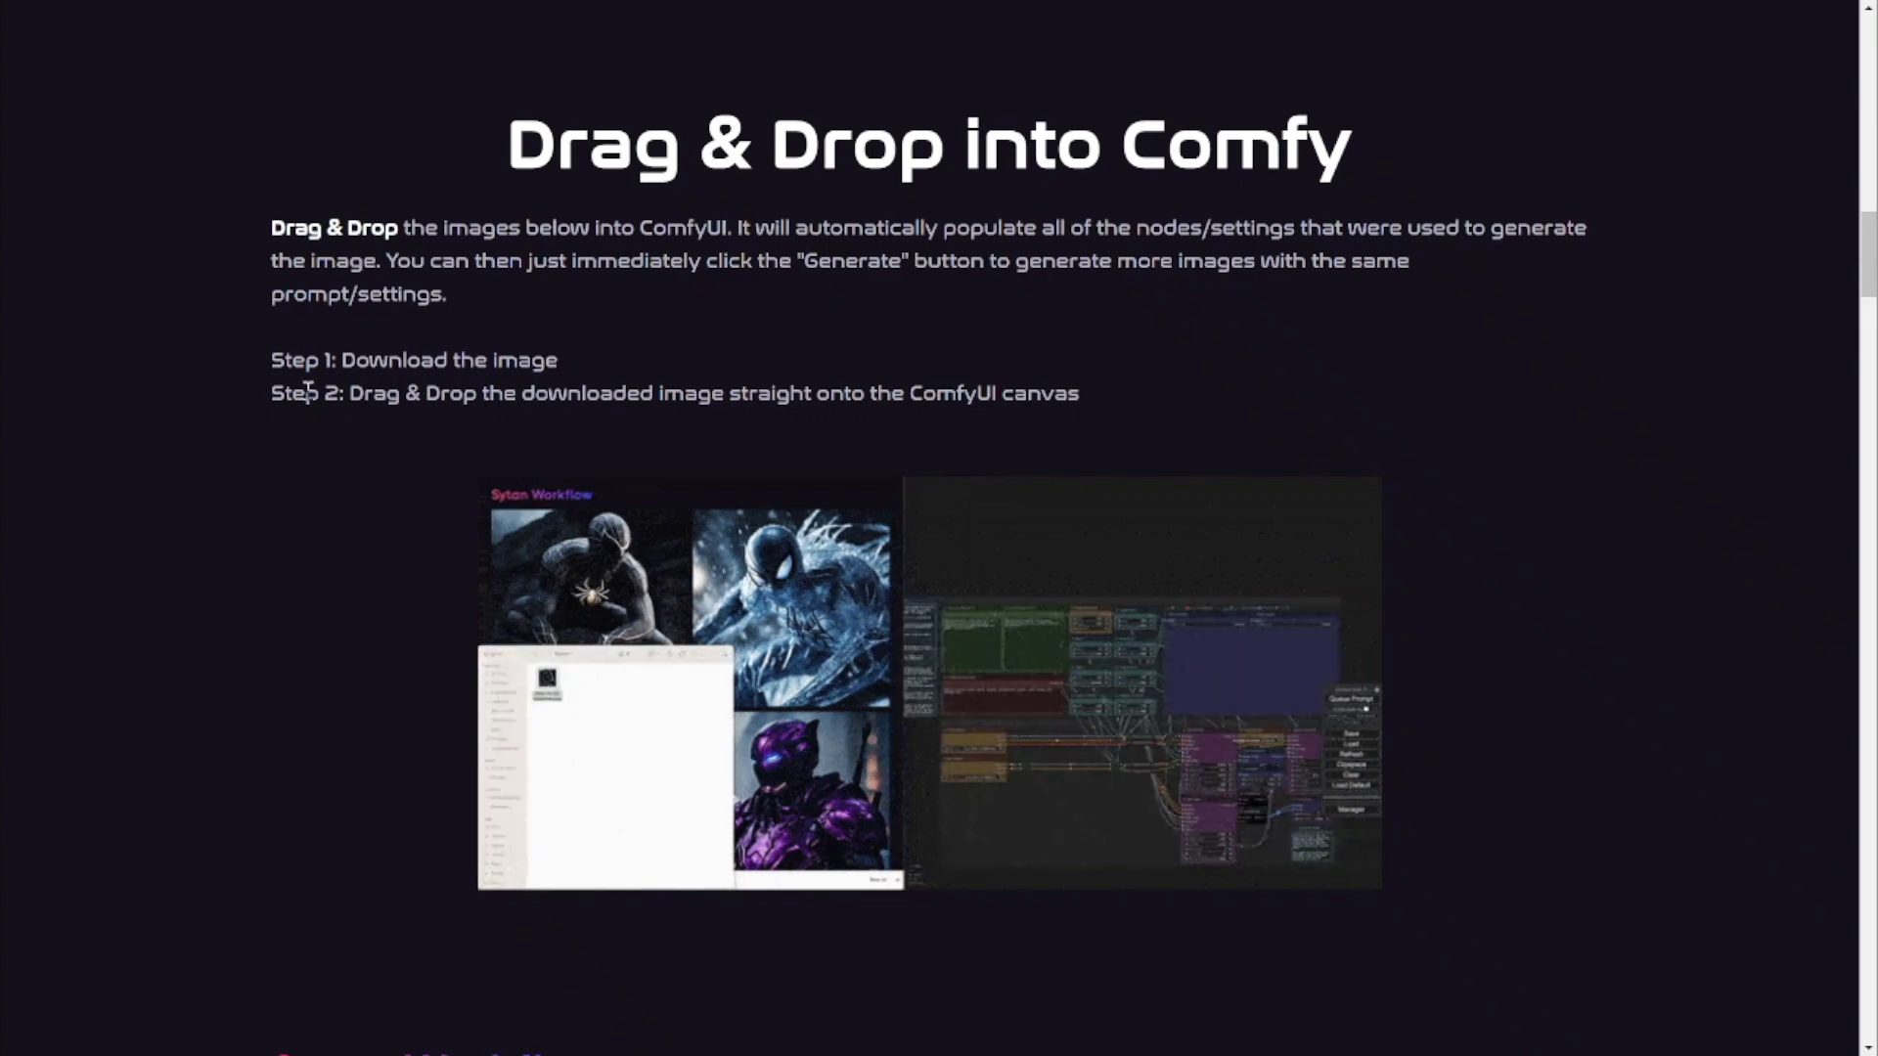
scroll(251, 369, "down", 8)
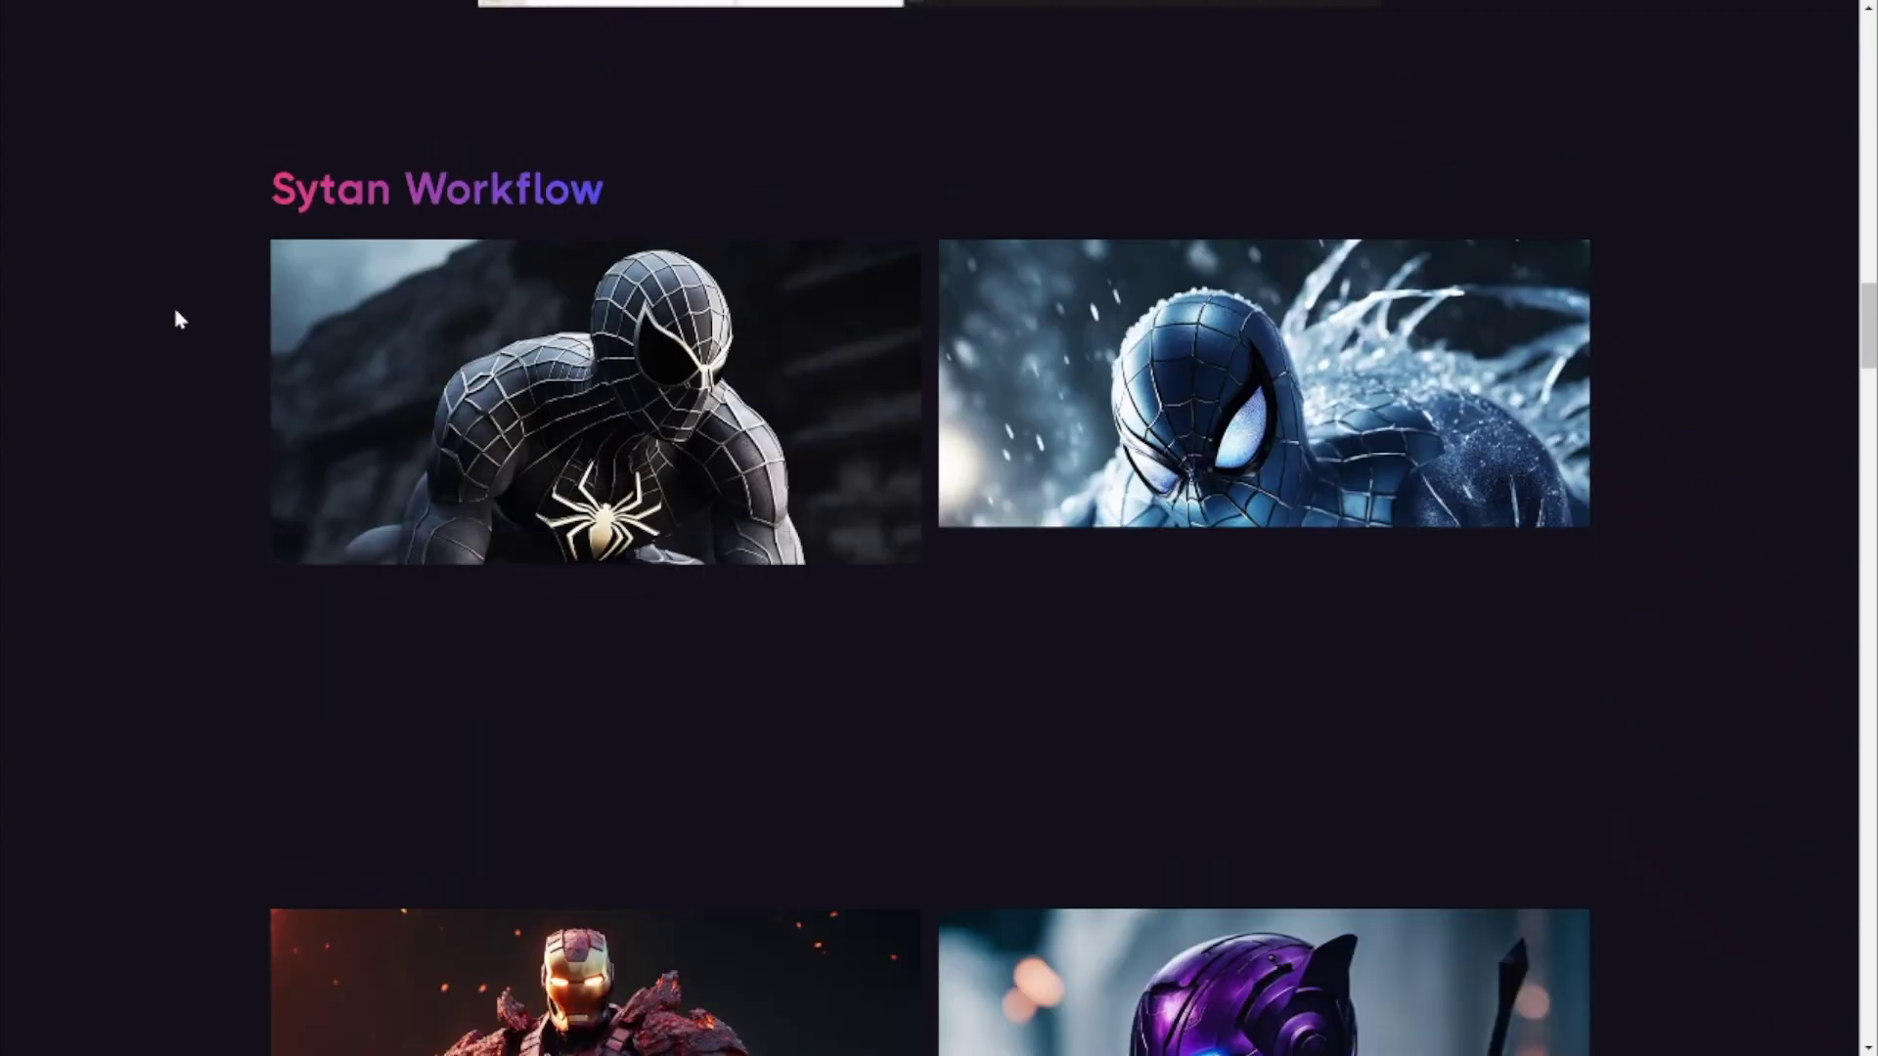
scroll(176, 317, "up", 5)
scroll(176, 317, "down", 6)
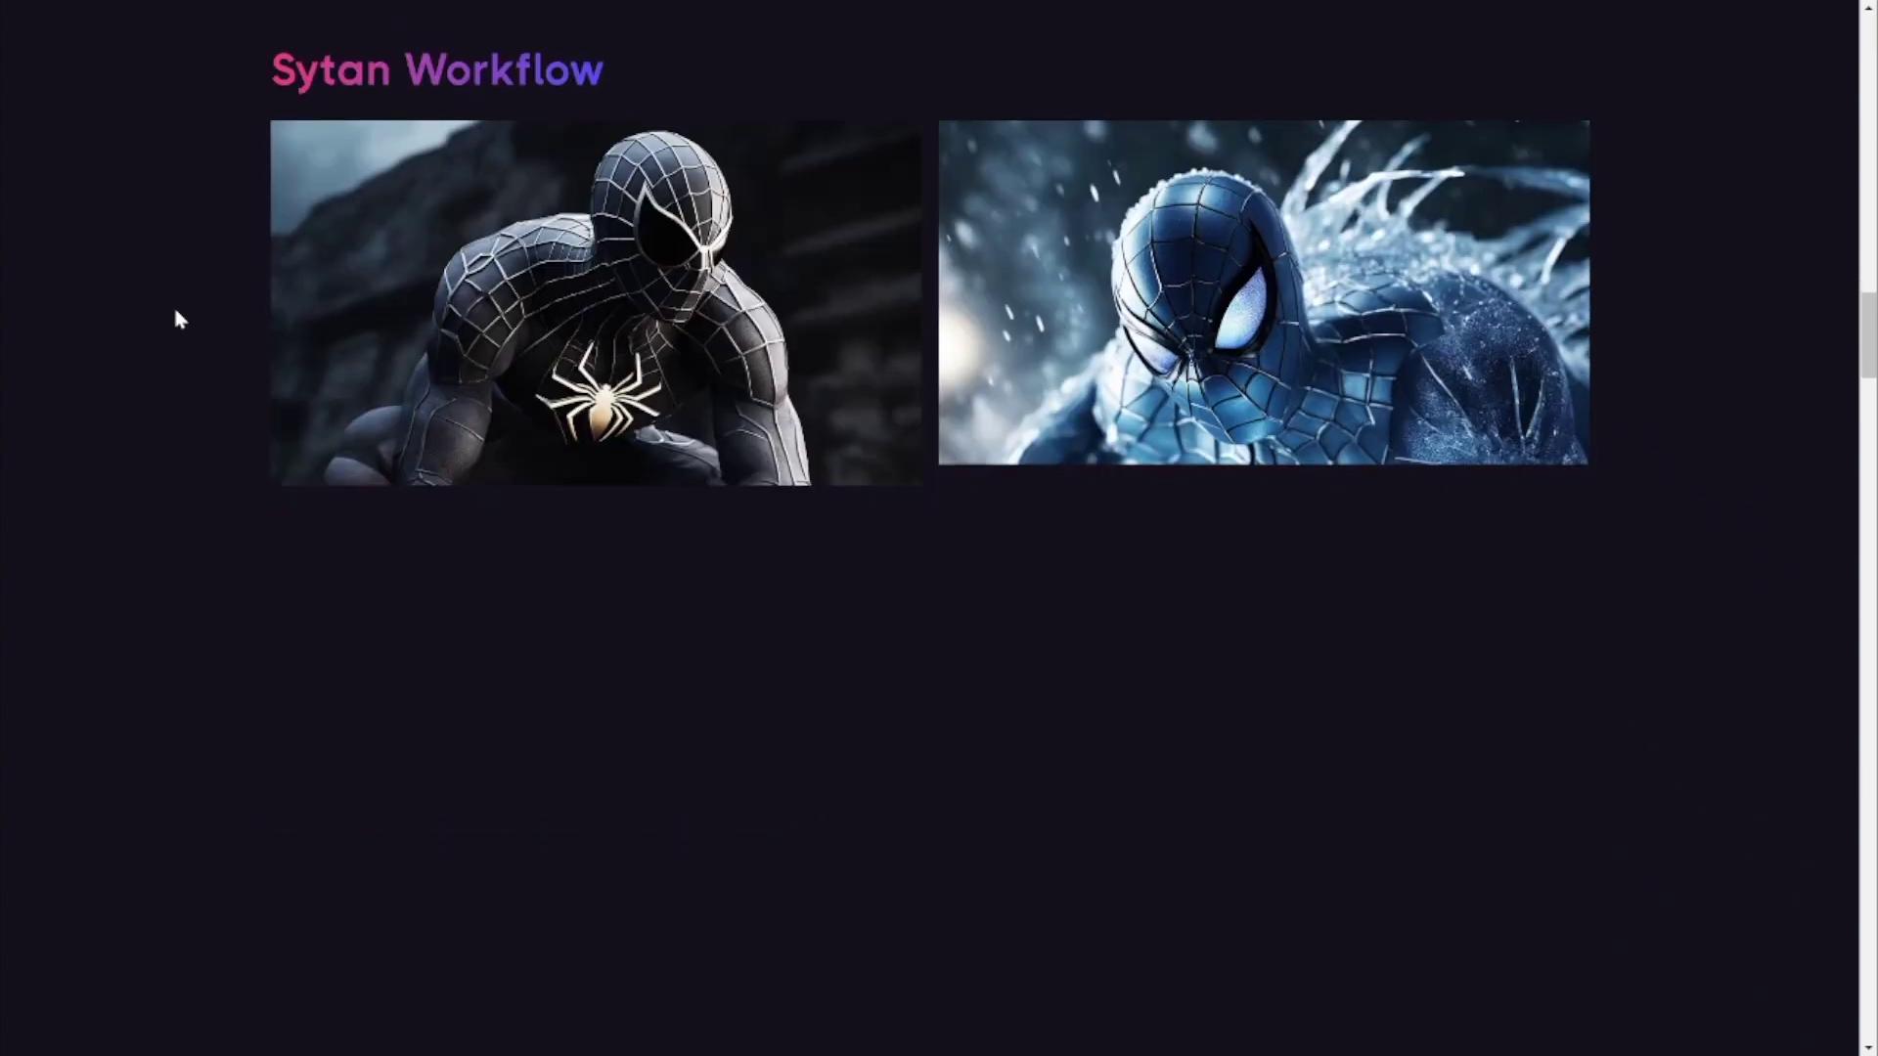
scroll(179, 318, "down", 1)
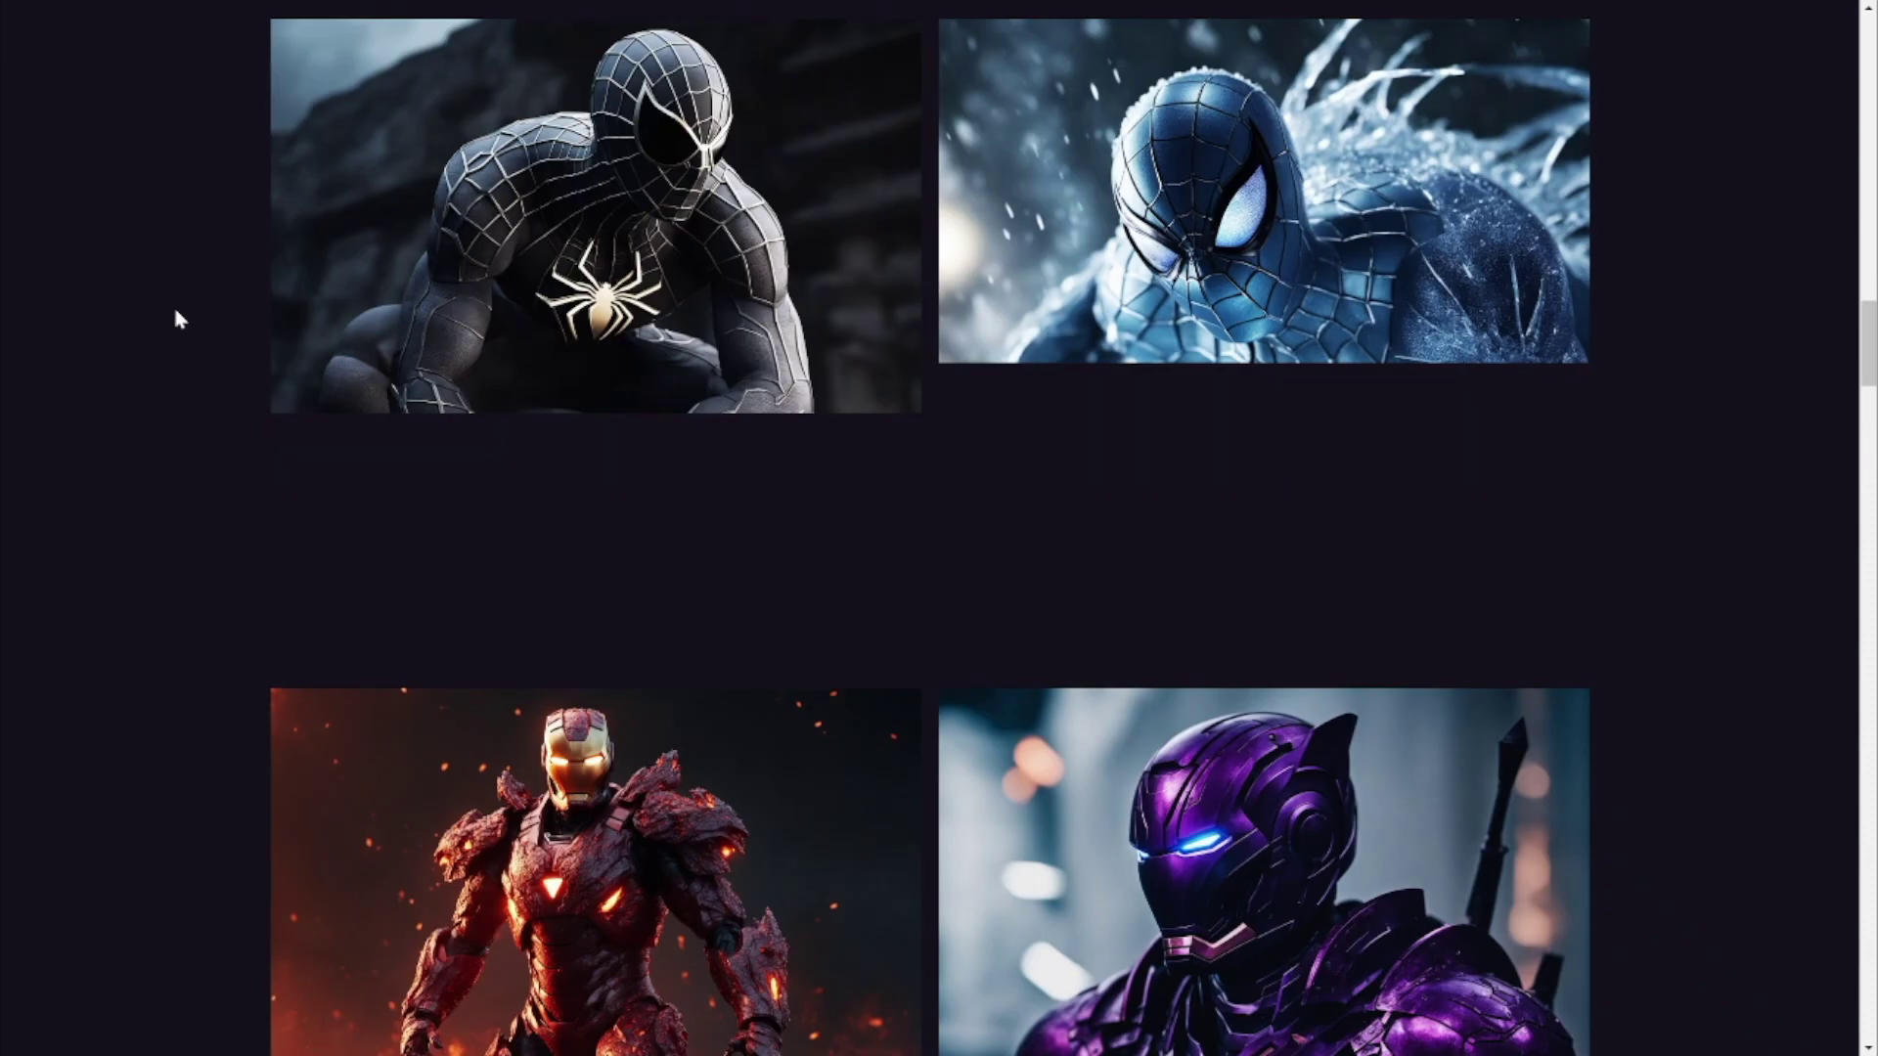
scroll(179, 318, "up", 2)
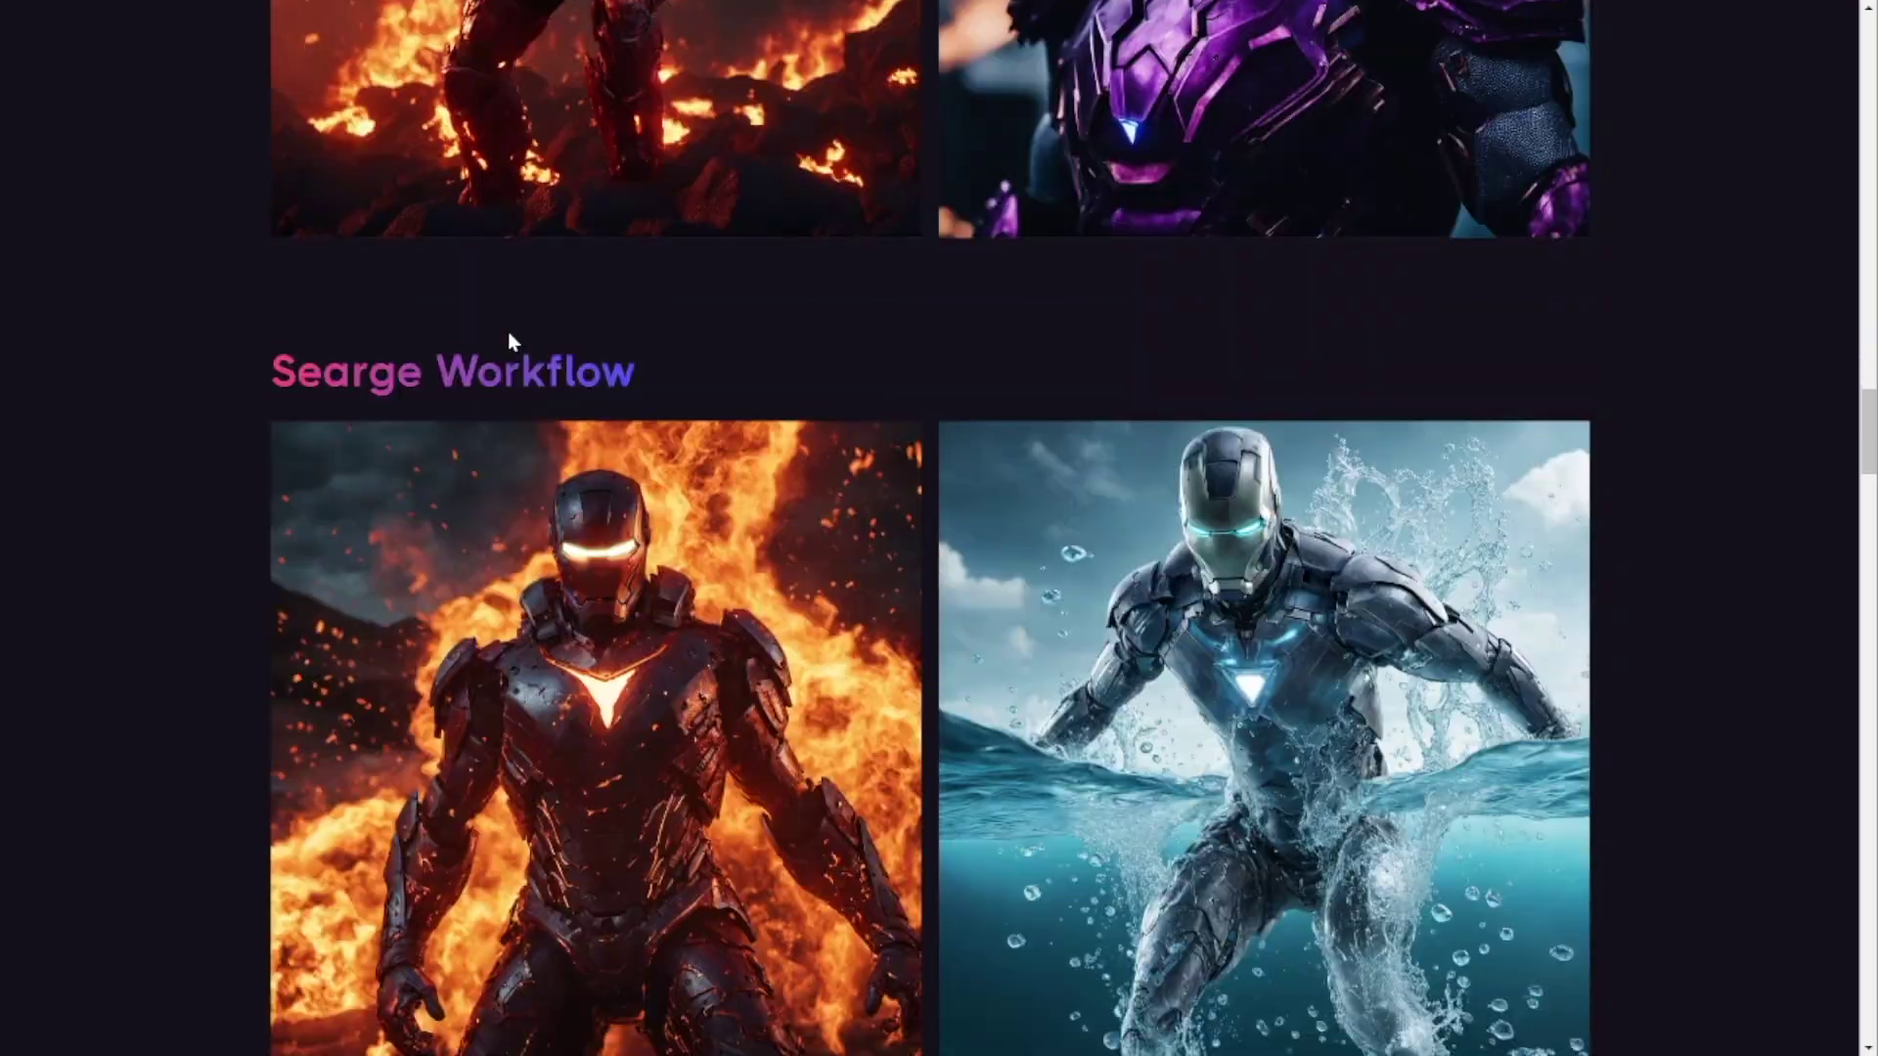
scroll(693, 434, "down", 15)
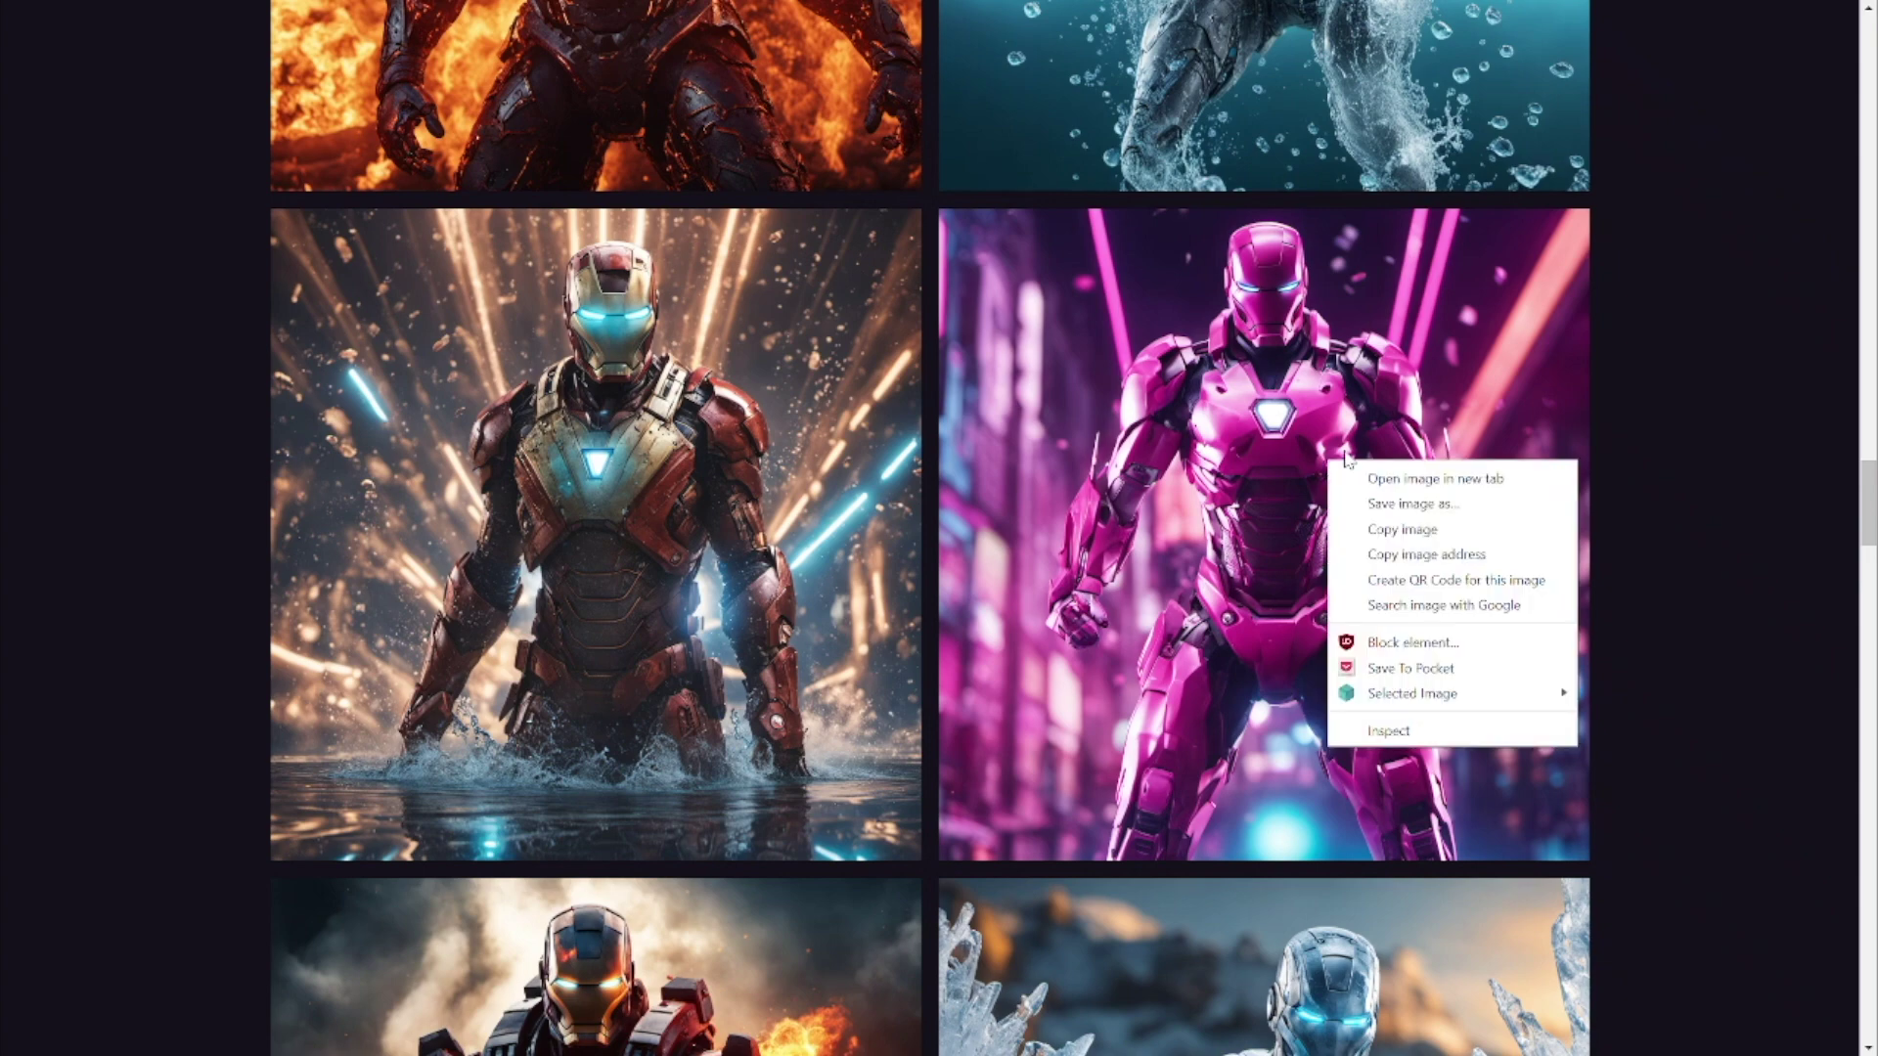
Save the pink Iron Man image from the Searge gallery to the Desktop as ironman-6
left_click(1401, 509)
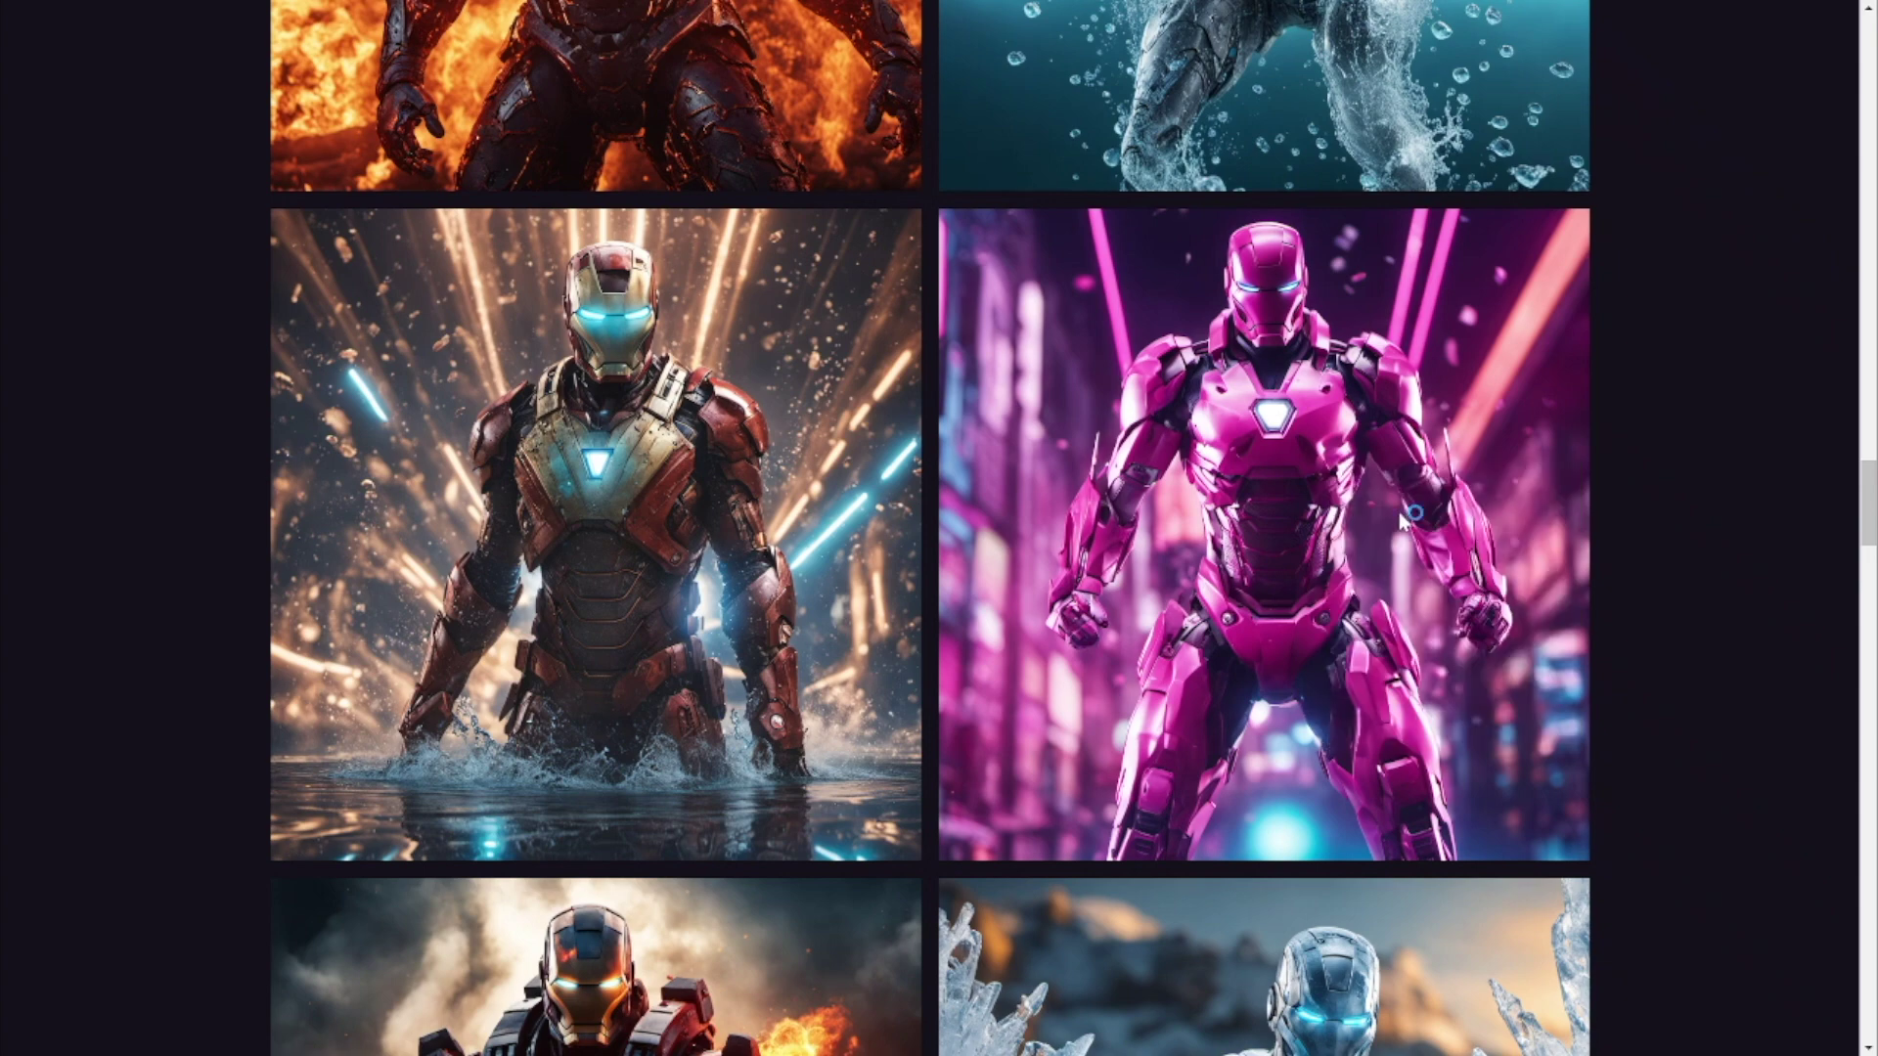
scroll(78, 176, "up", 1)
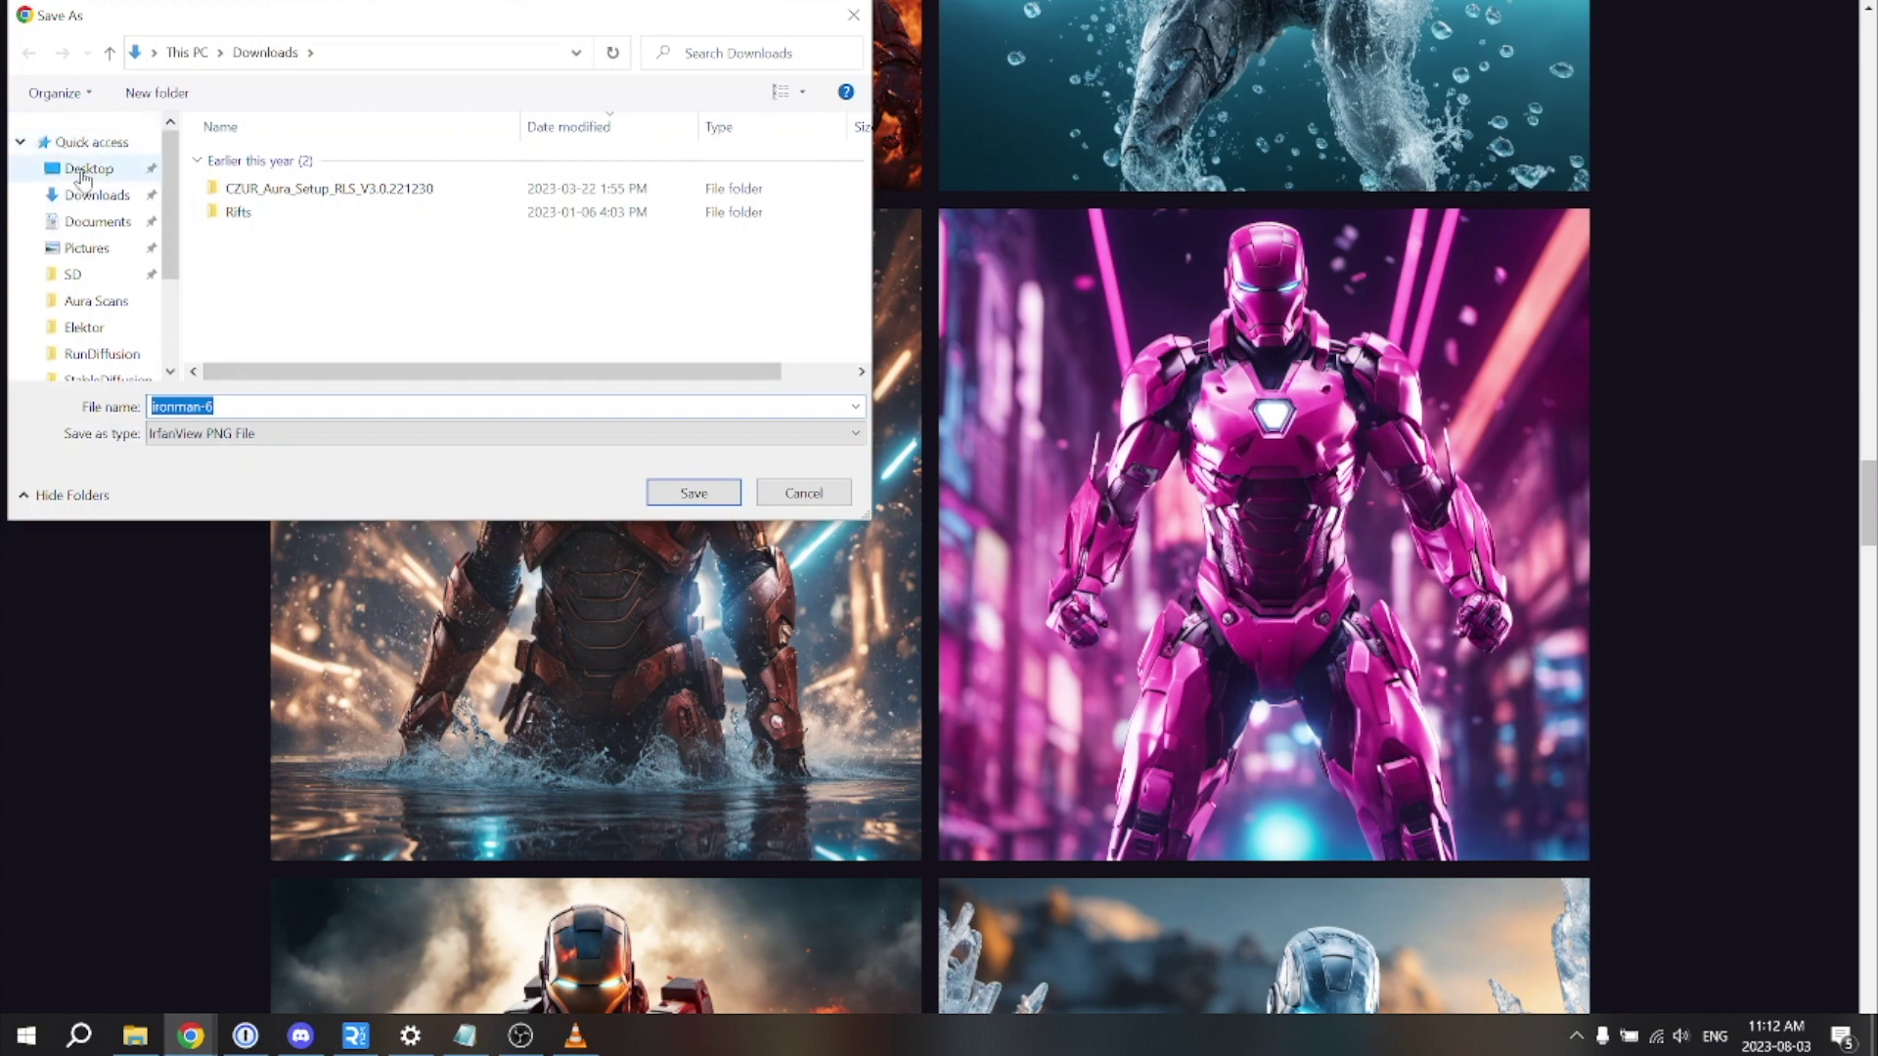
left_click(83, 174)
left_click(706, 494)
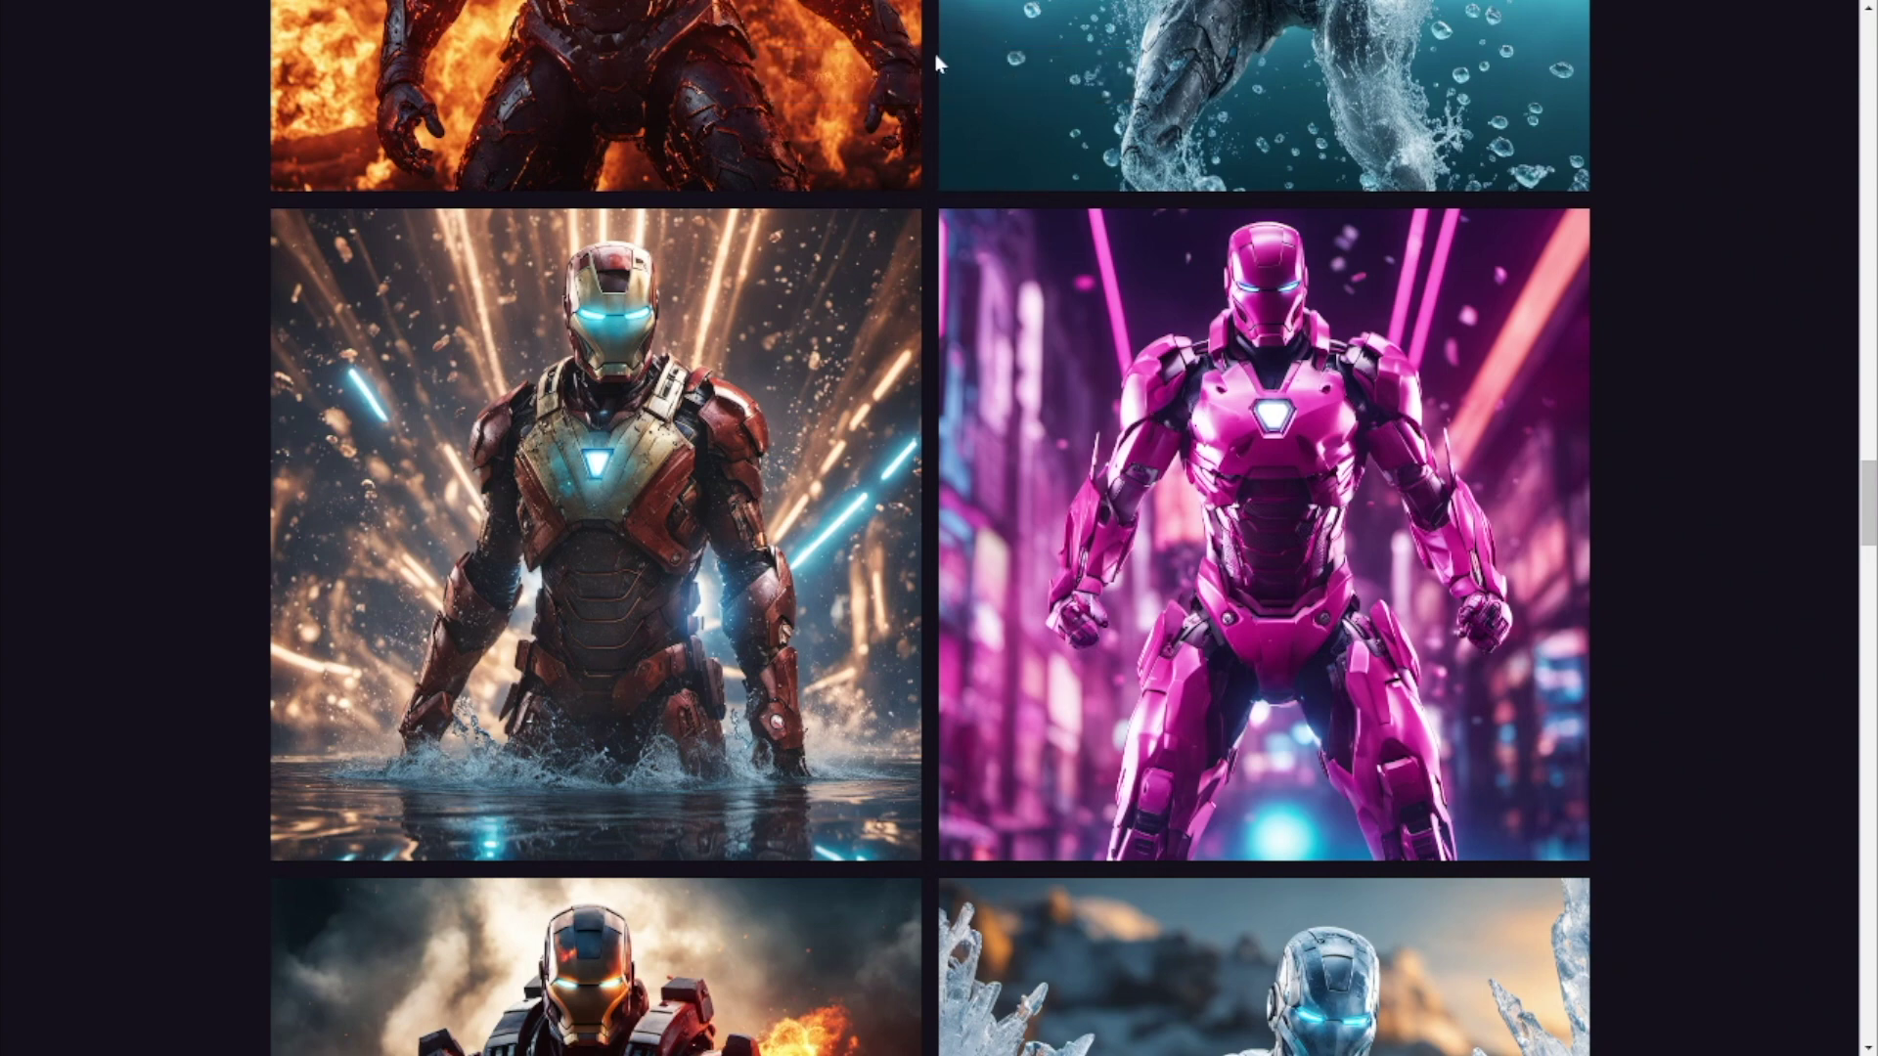
Put Chrome in full screen, zoom out, and clear the entire workflow from the ComfyUI canvas
left_click(945, 65)
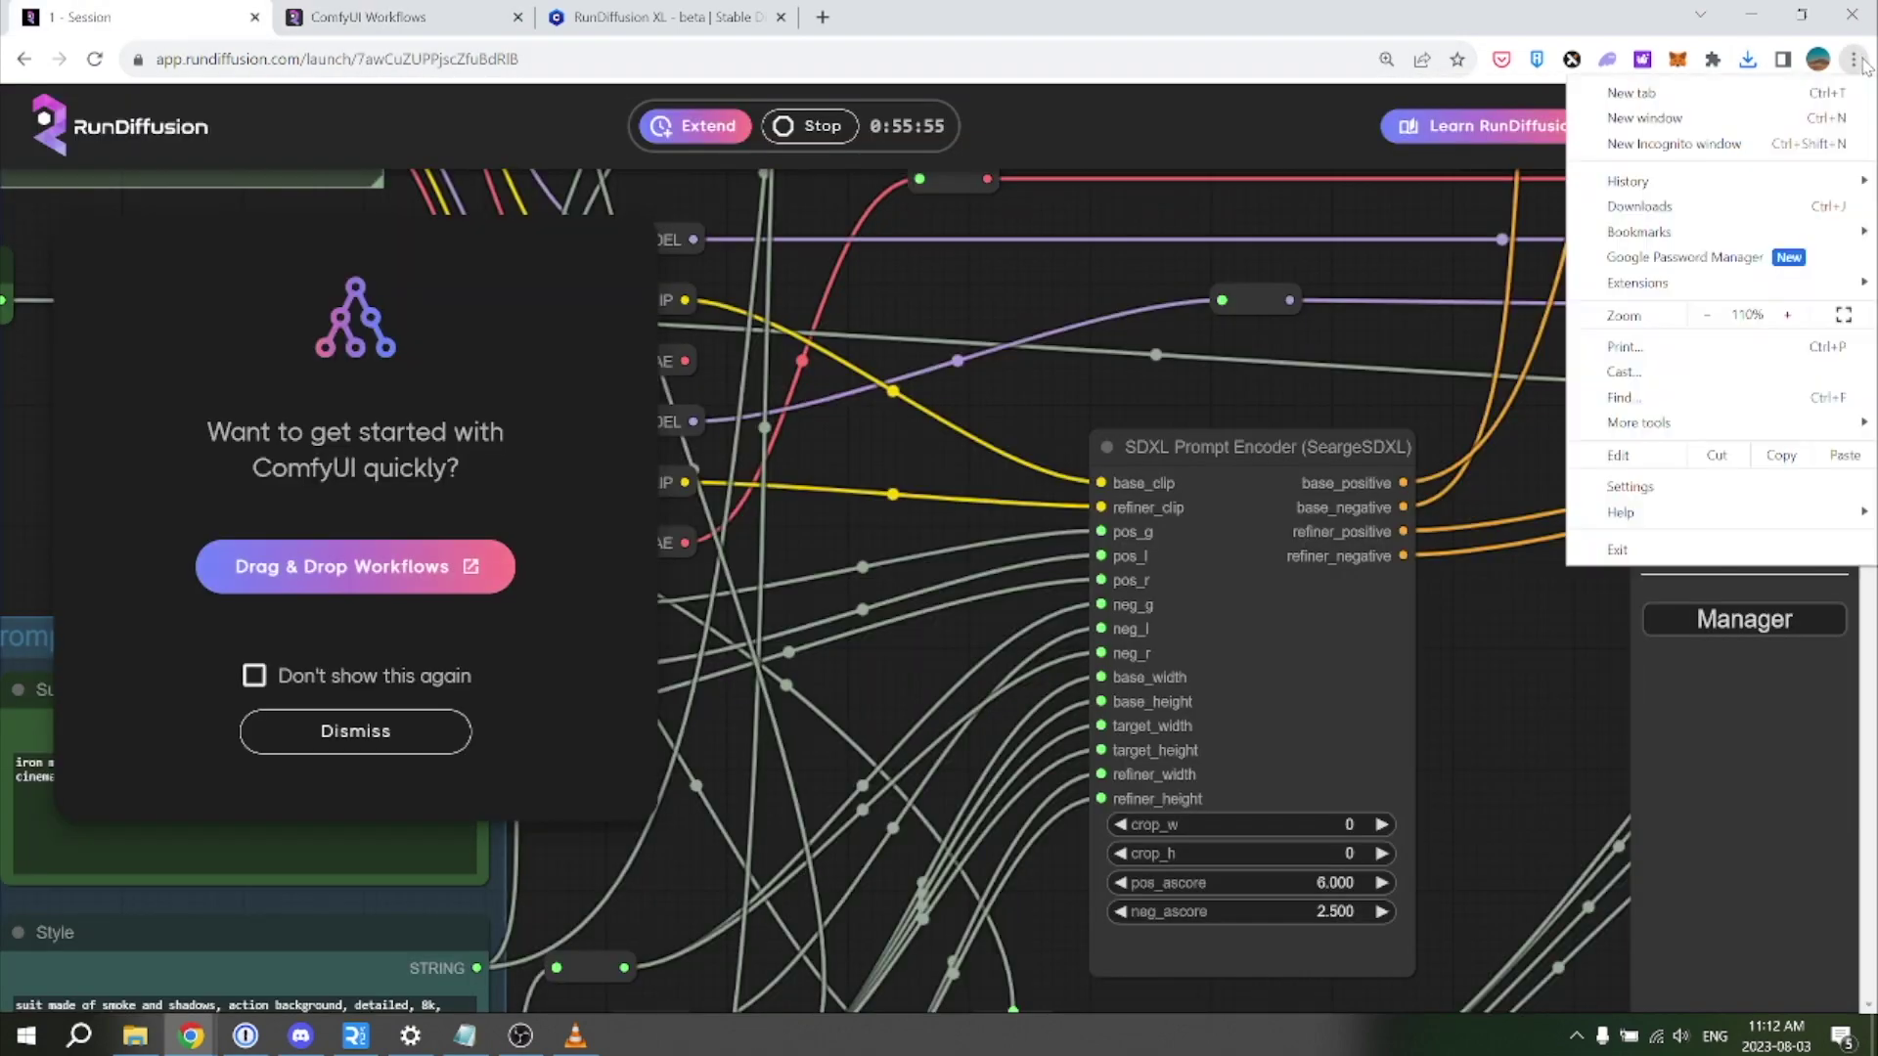
left_click(1843, 314)
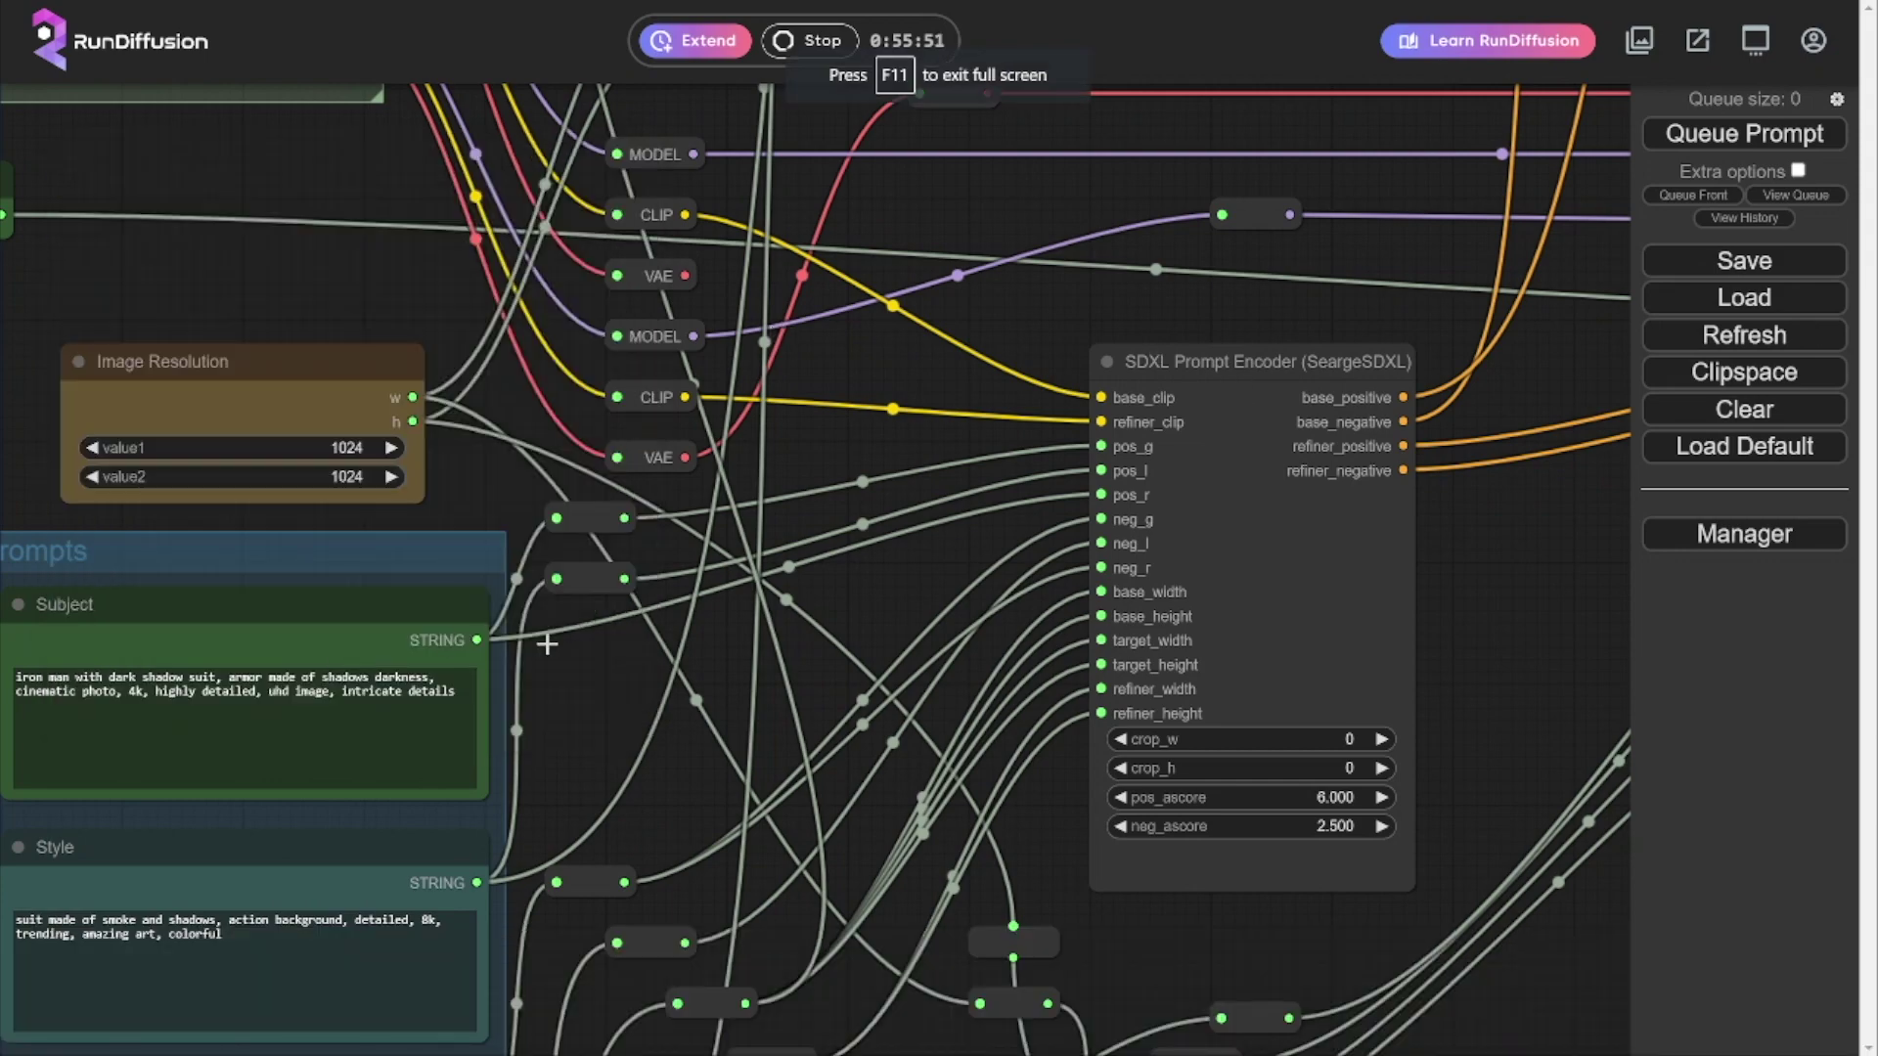
scroll(845, 588, "down", 5)
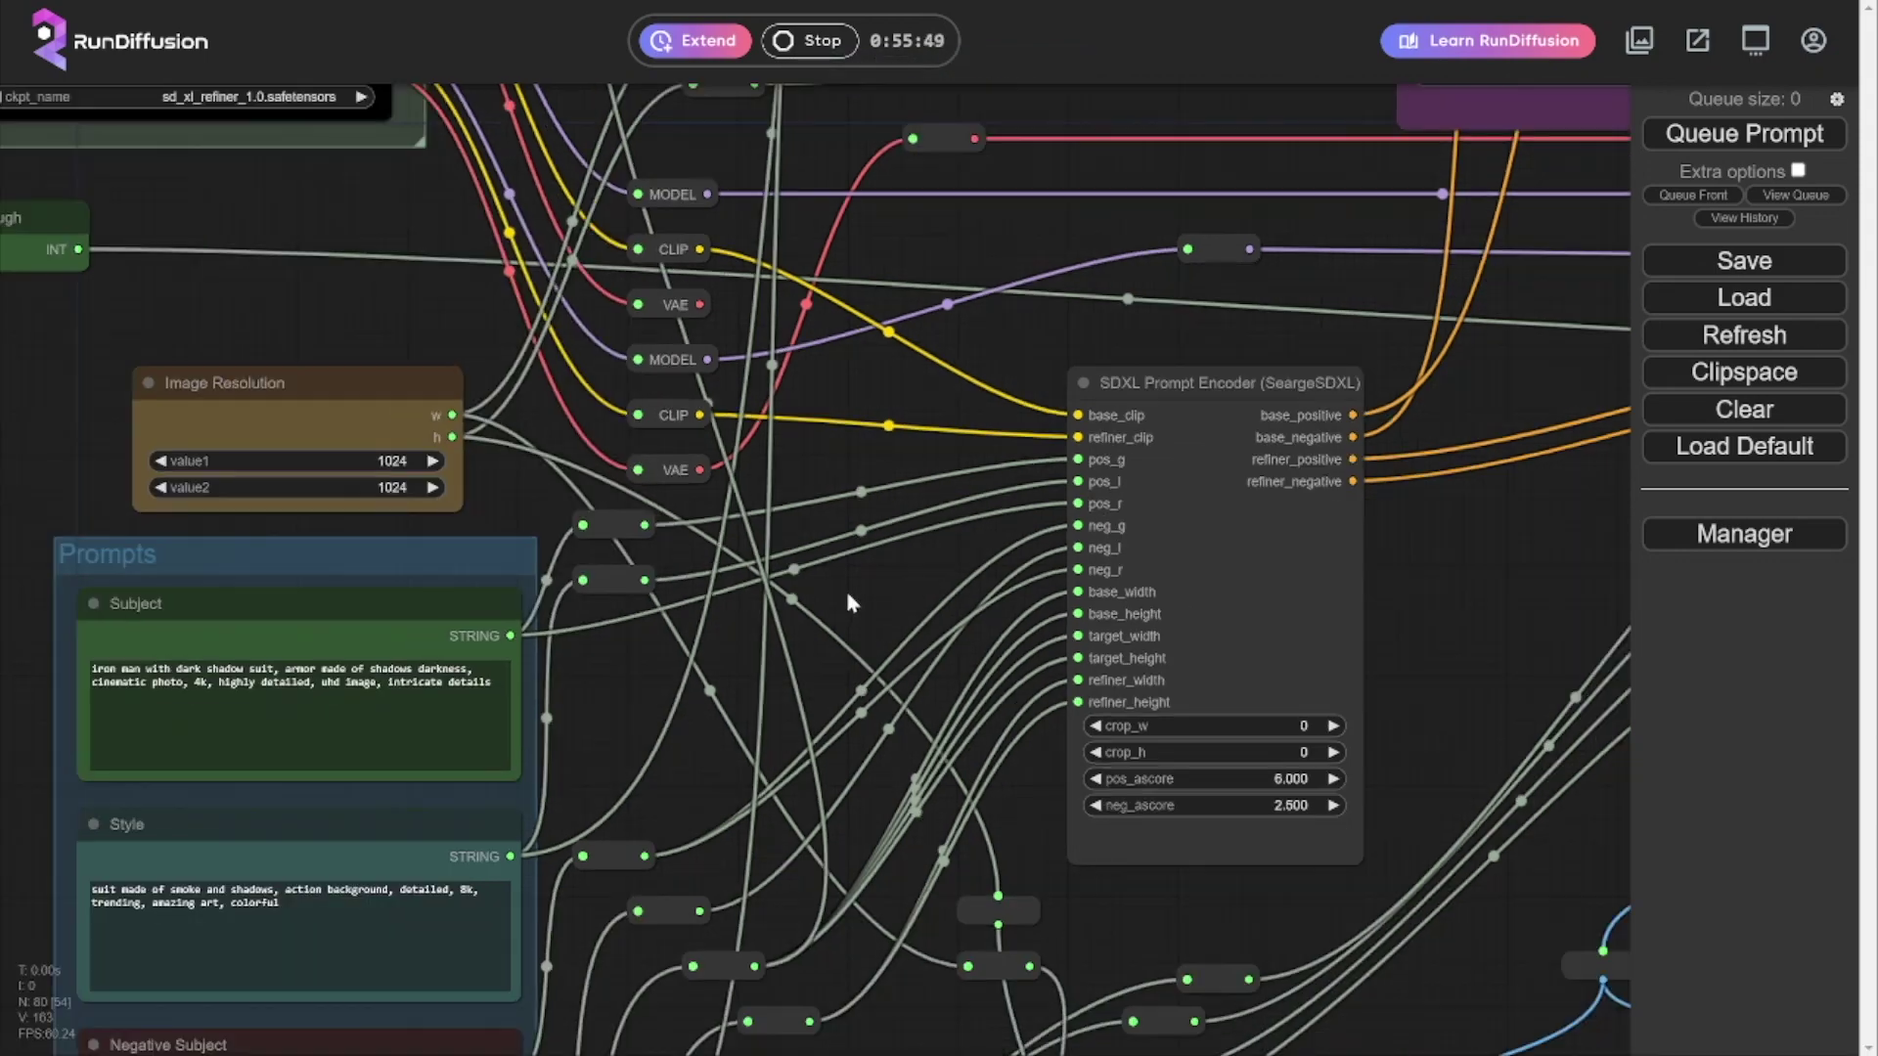
scroll(861, 577, "down", 6)
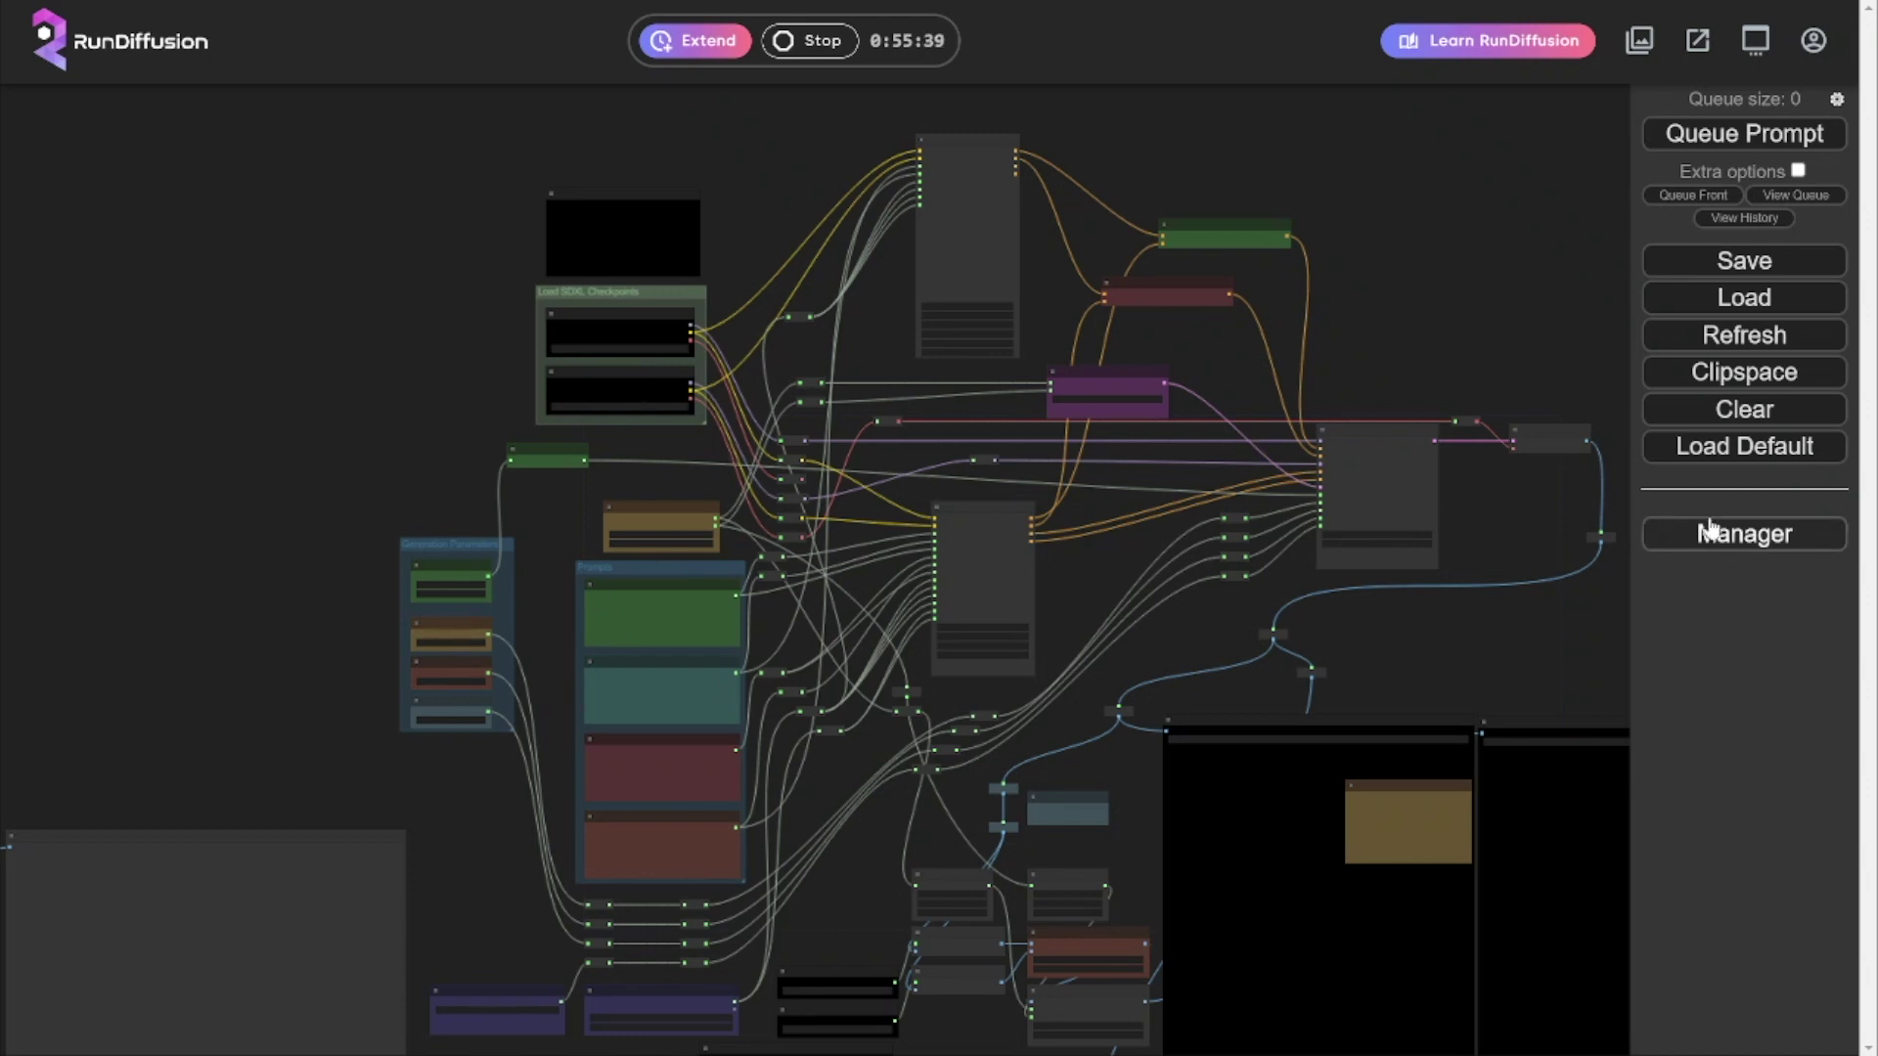
left_click(1761, 414)
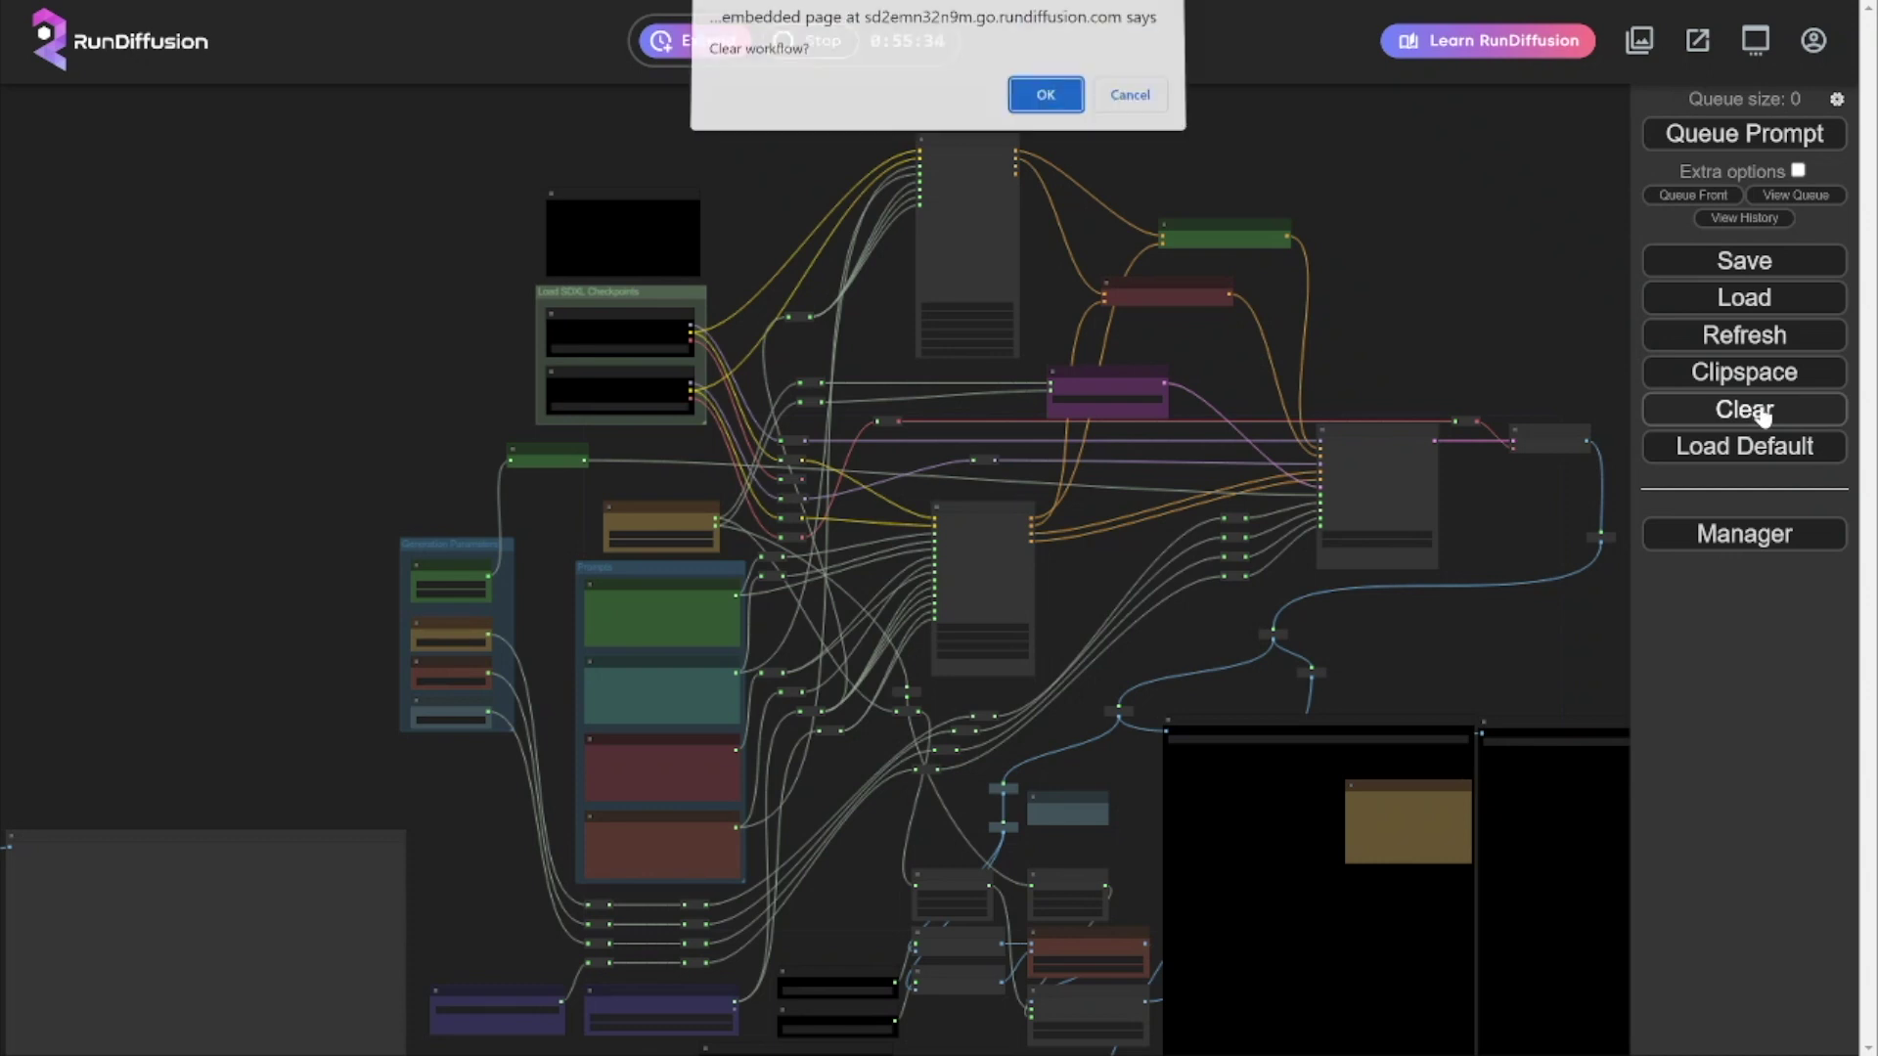
left_click(1039, 99)
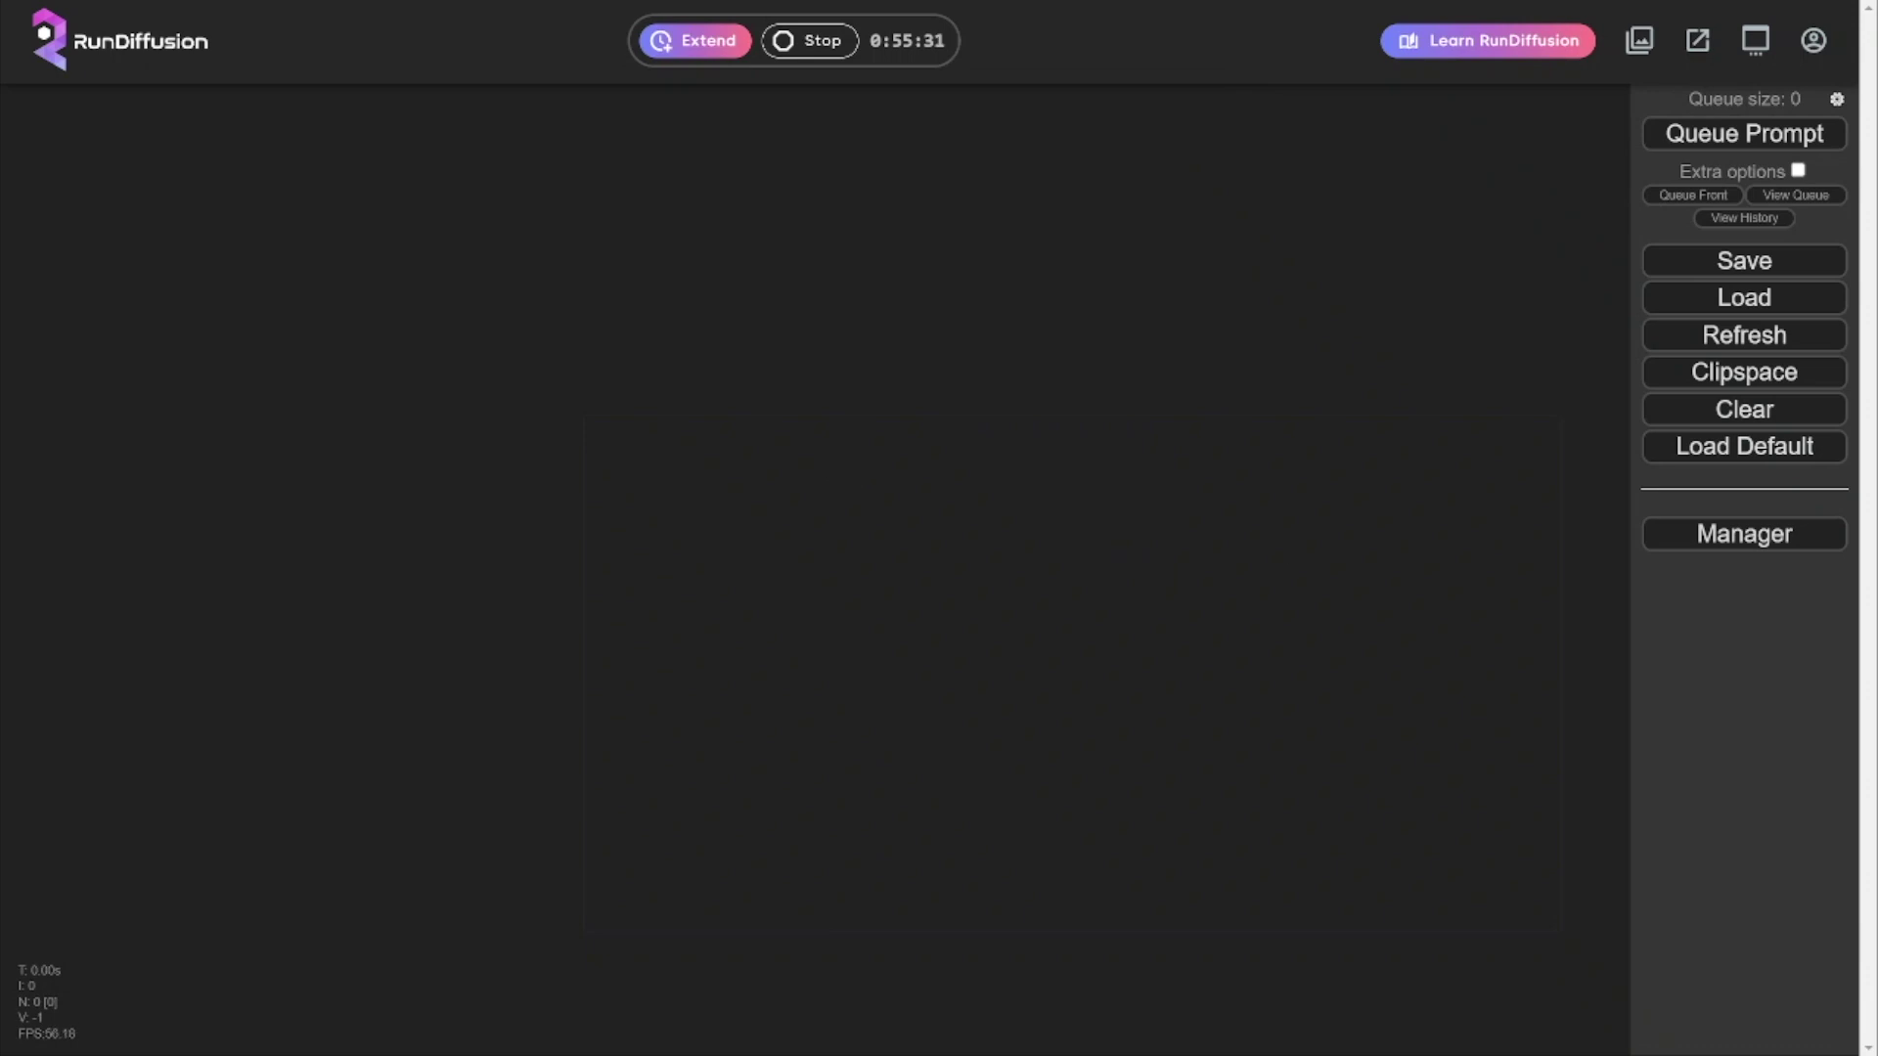
Drop the downloaded ironman-6 image onto the empty canvas to load its SDXL workflow, then pan it into view
key("alt+Tab")
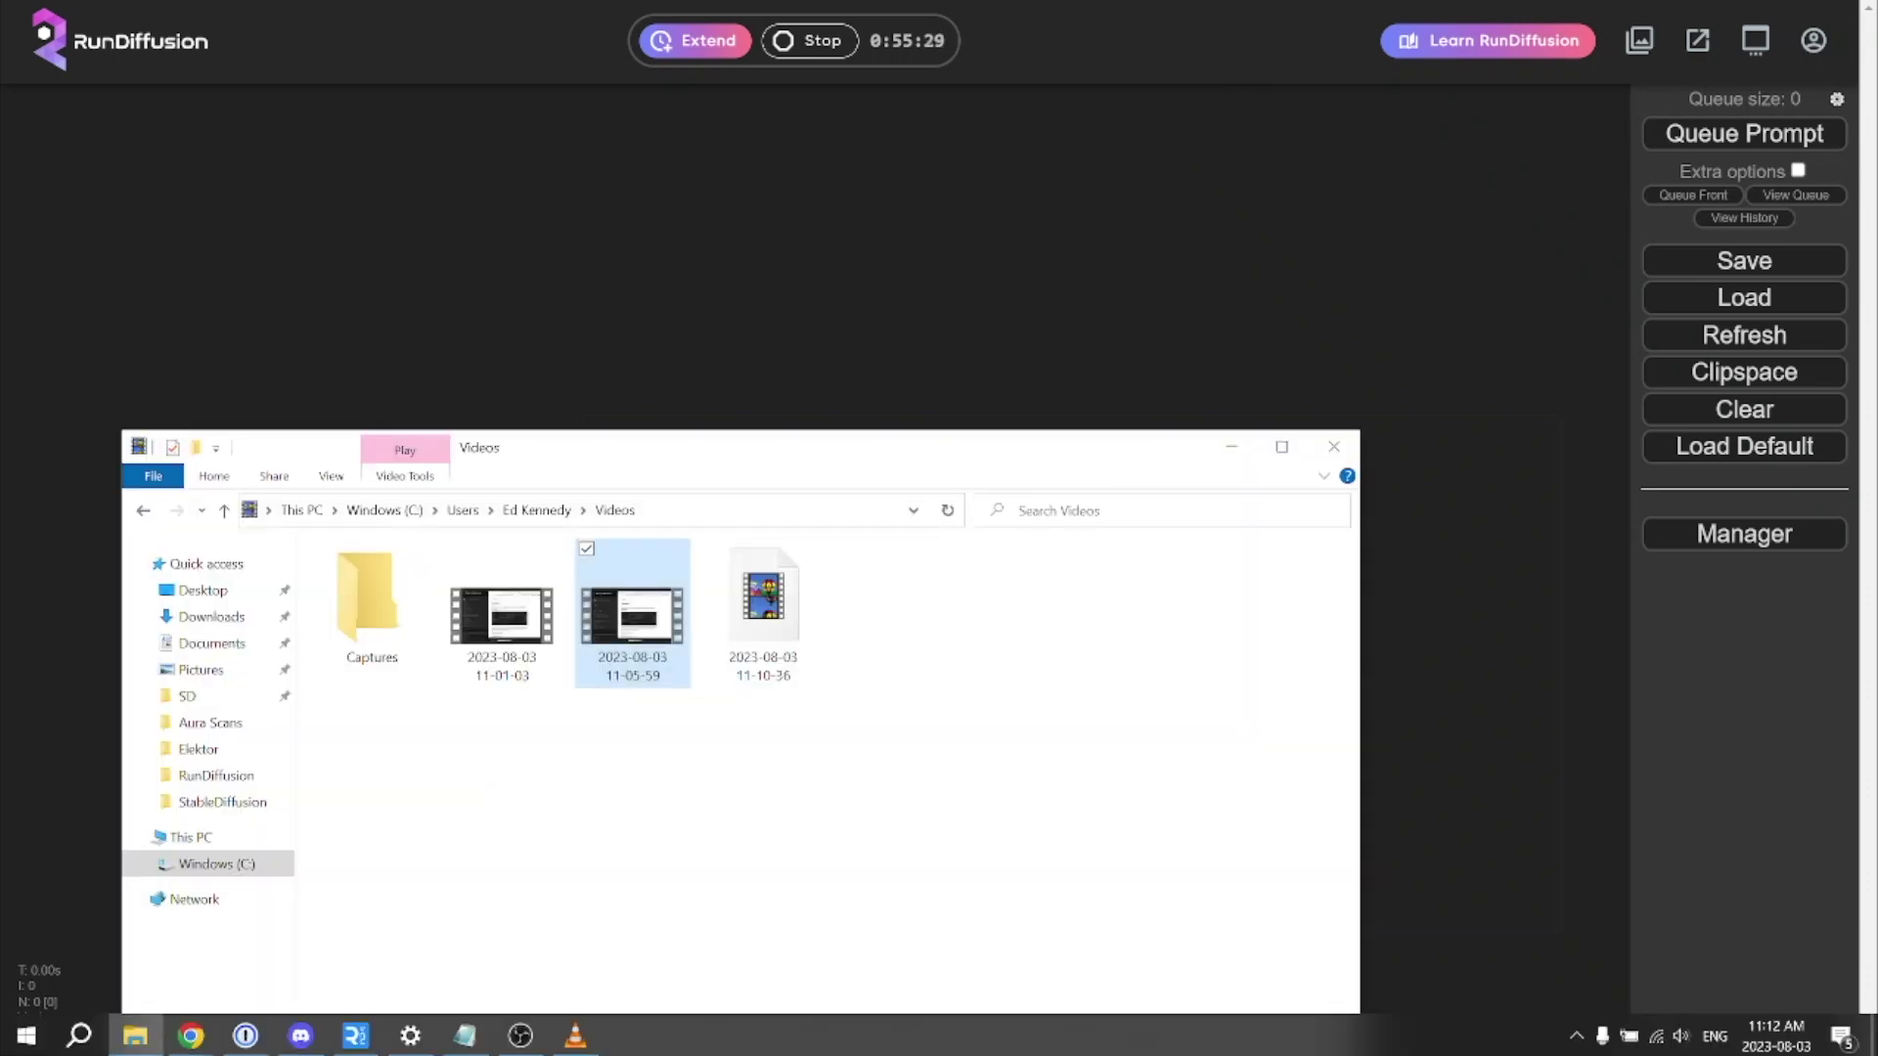
left_click_drag(876, 328, 1873, 489)
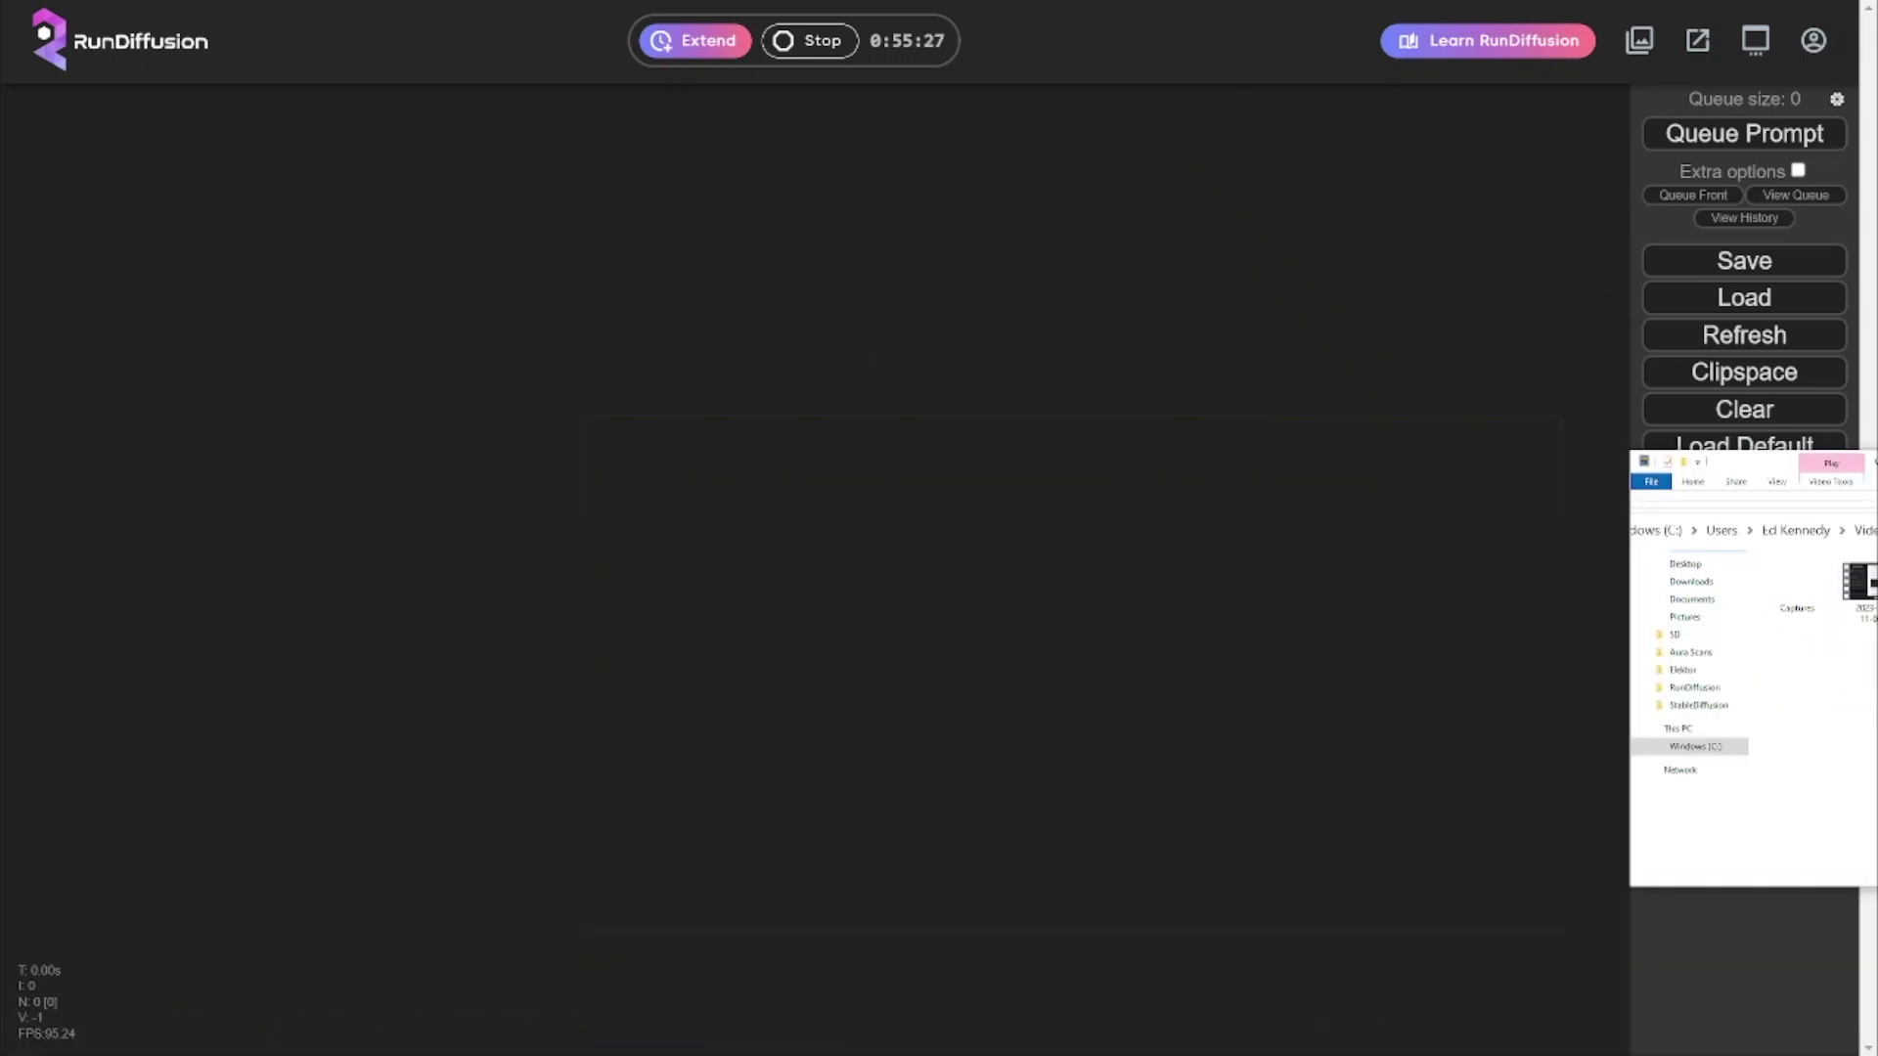
key("alt+Tab")
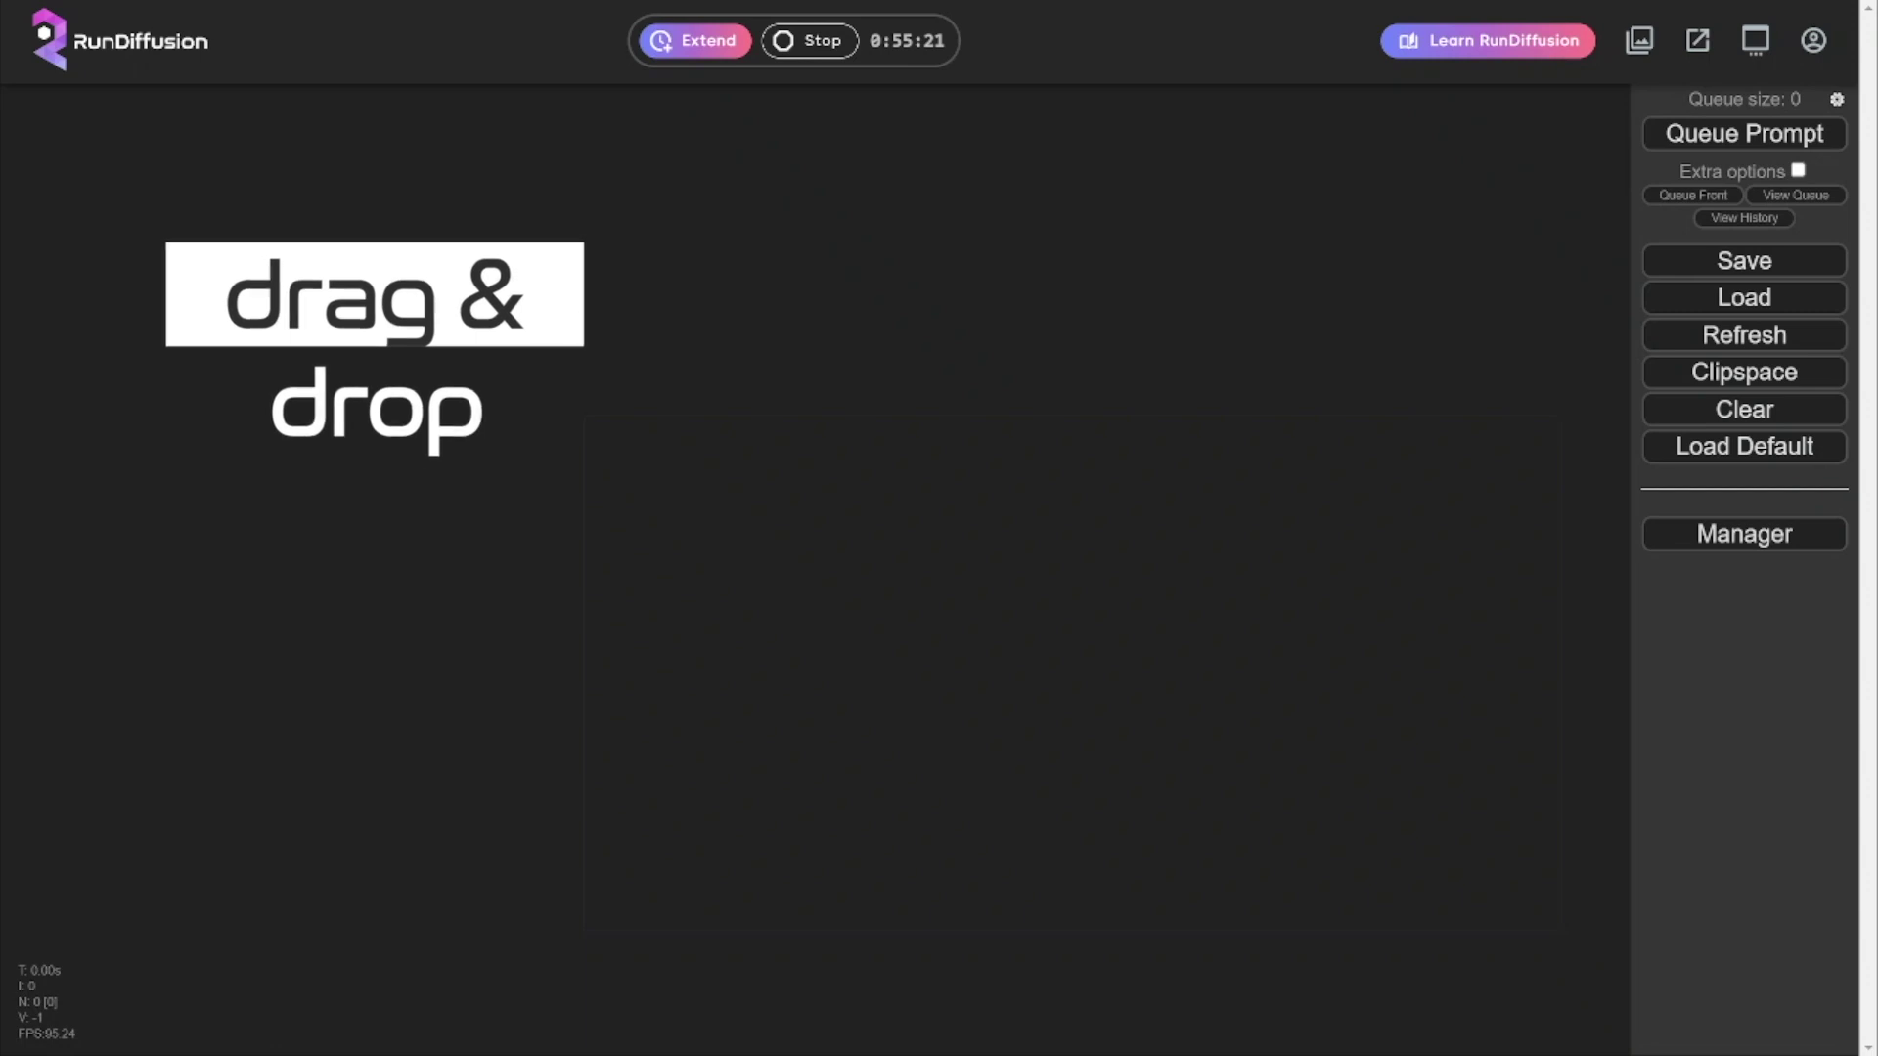
left_click_drag(1877, 492, 842, 578)
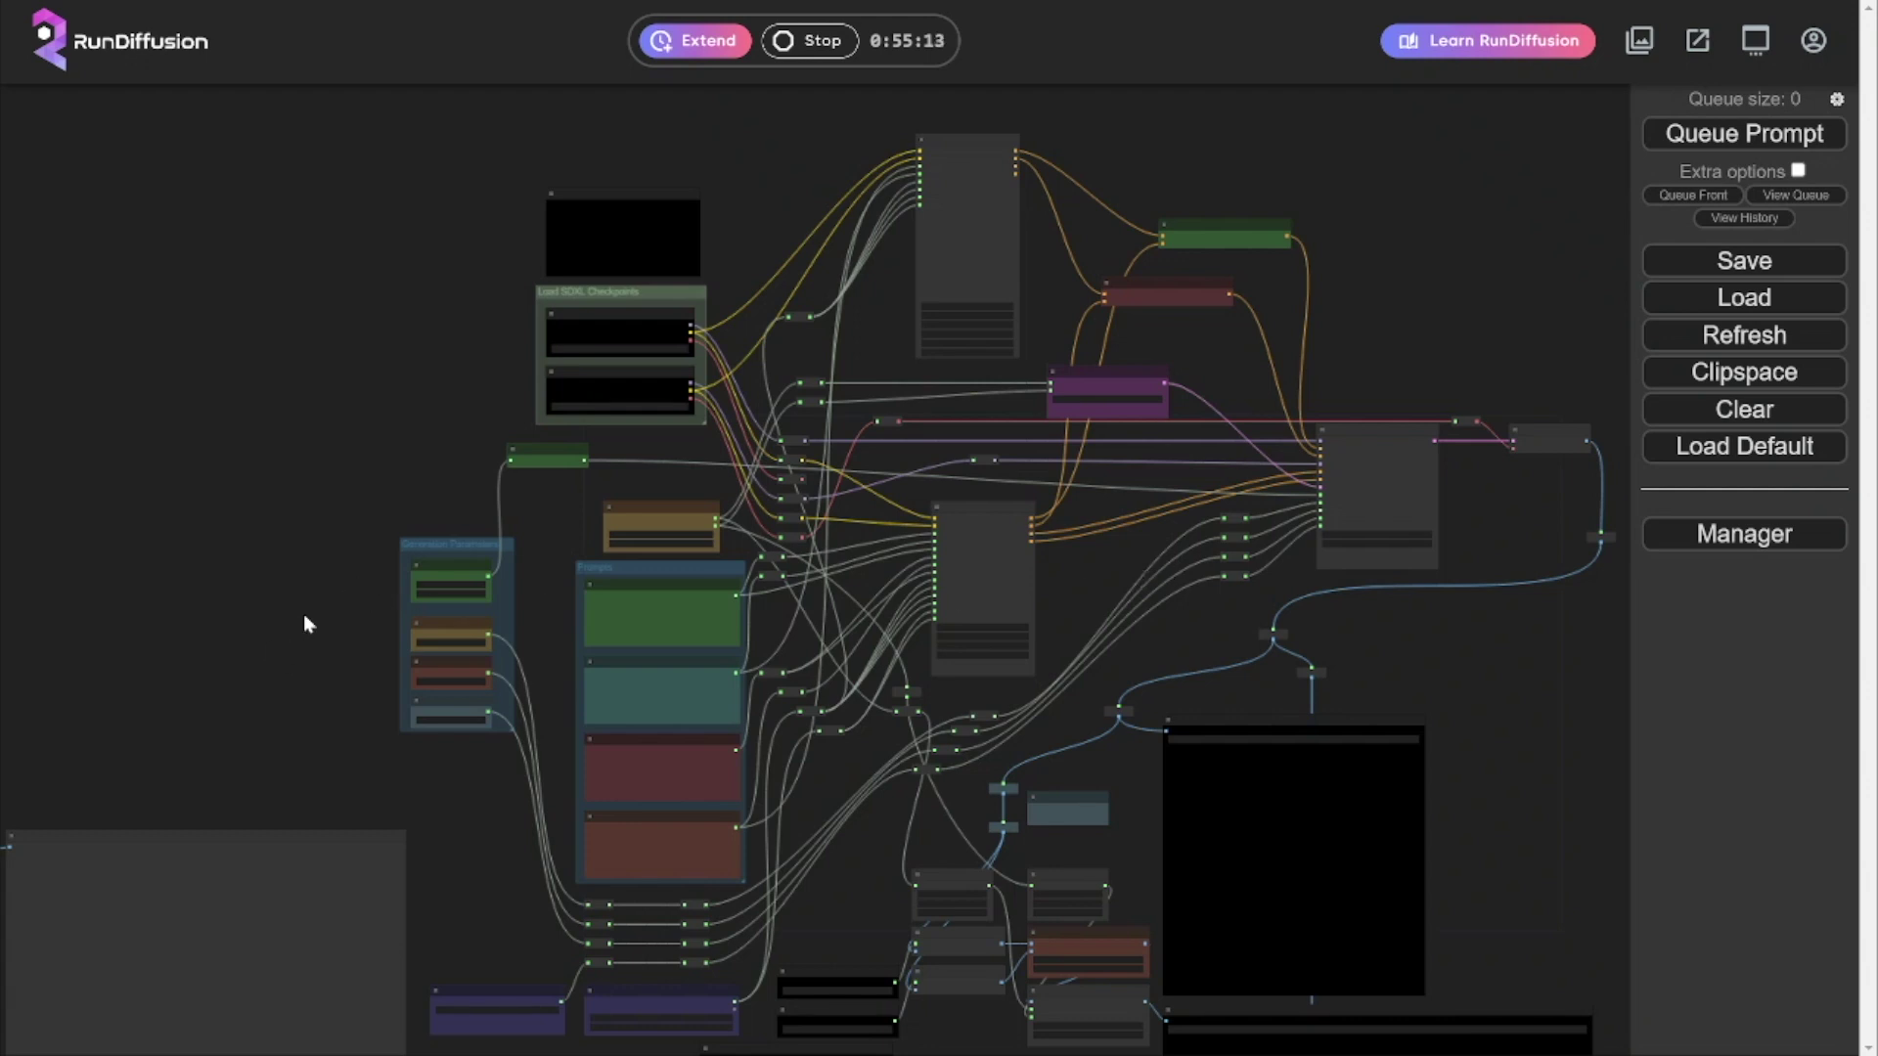
right_click(291, 636)
left_click_drag(289, 582, 395, 412)
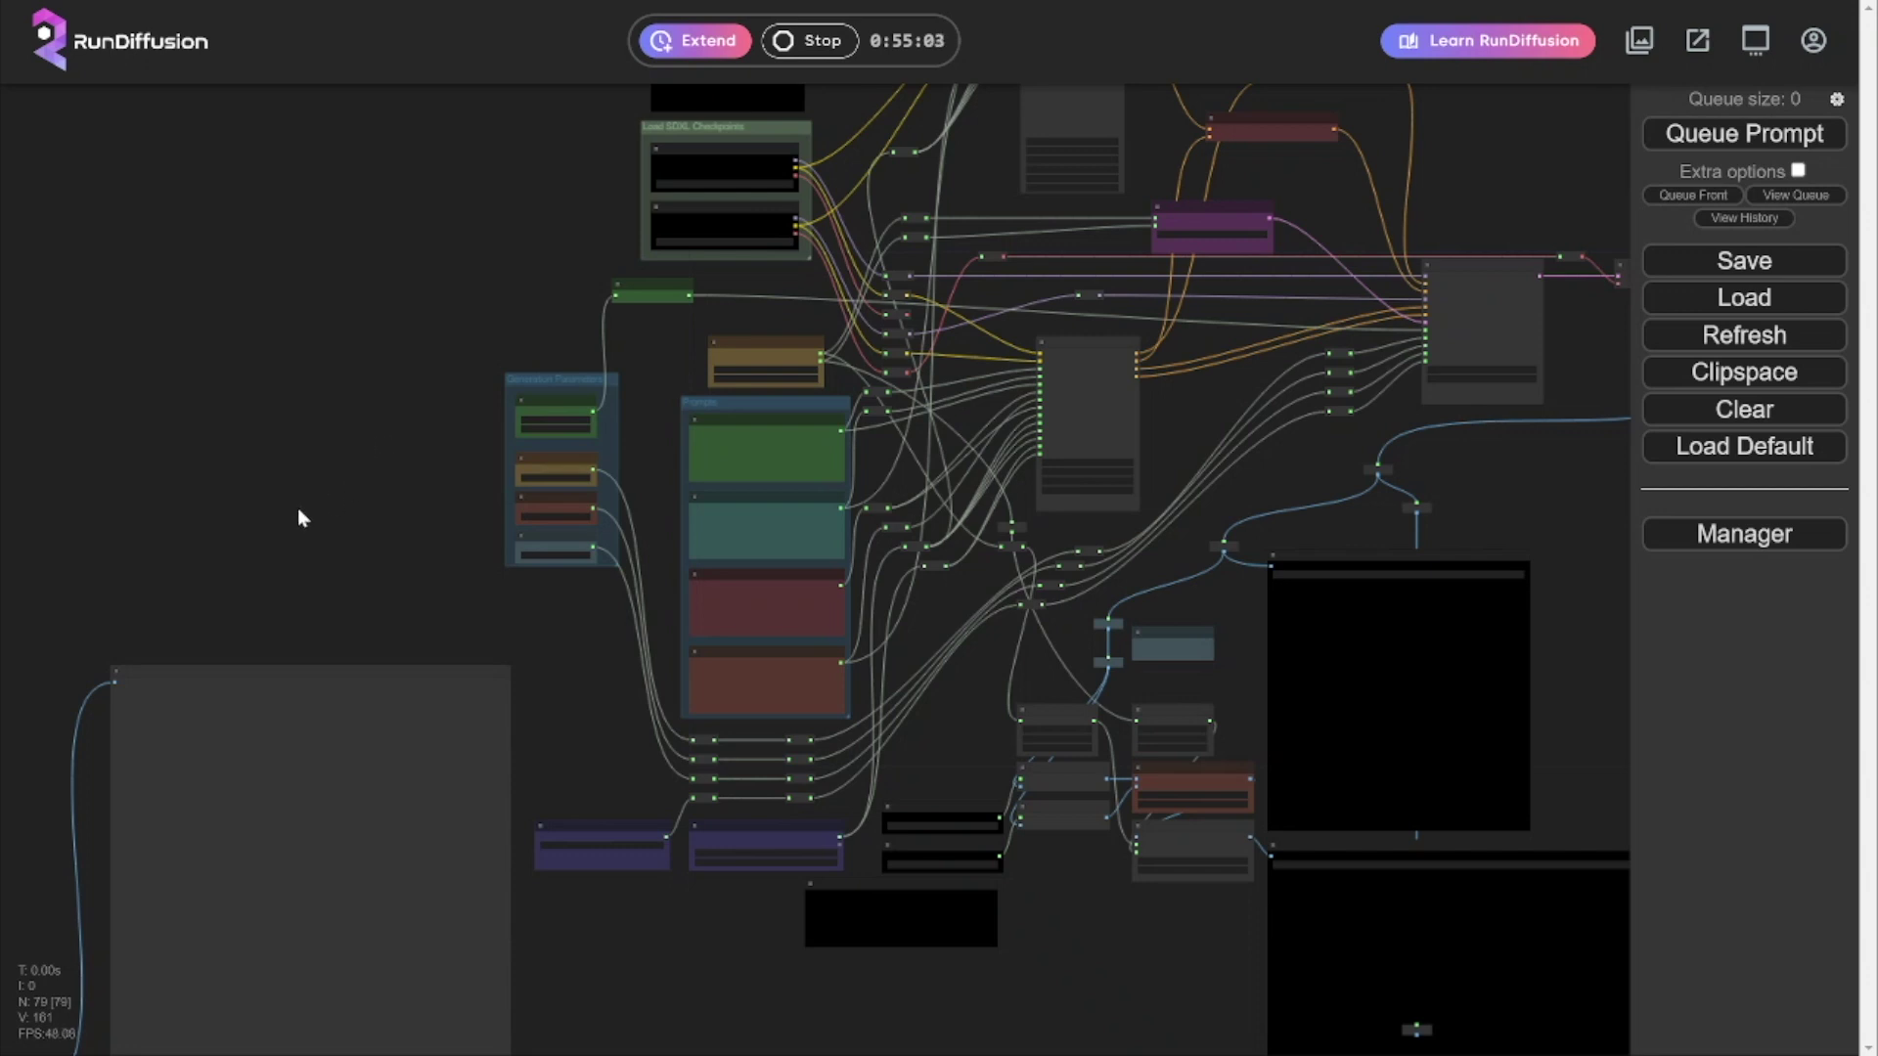
left_click_drag(398, 305, 258, 488)
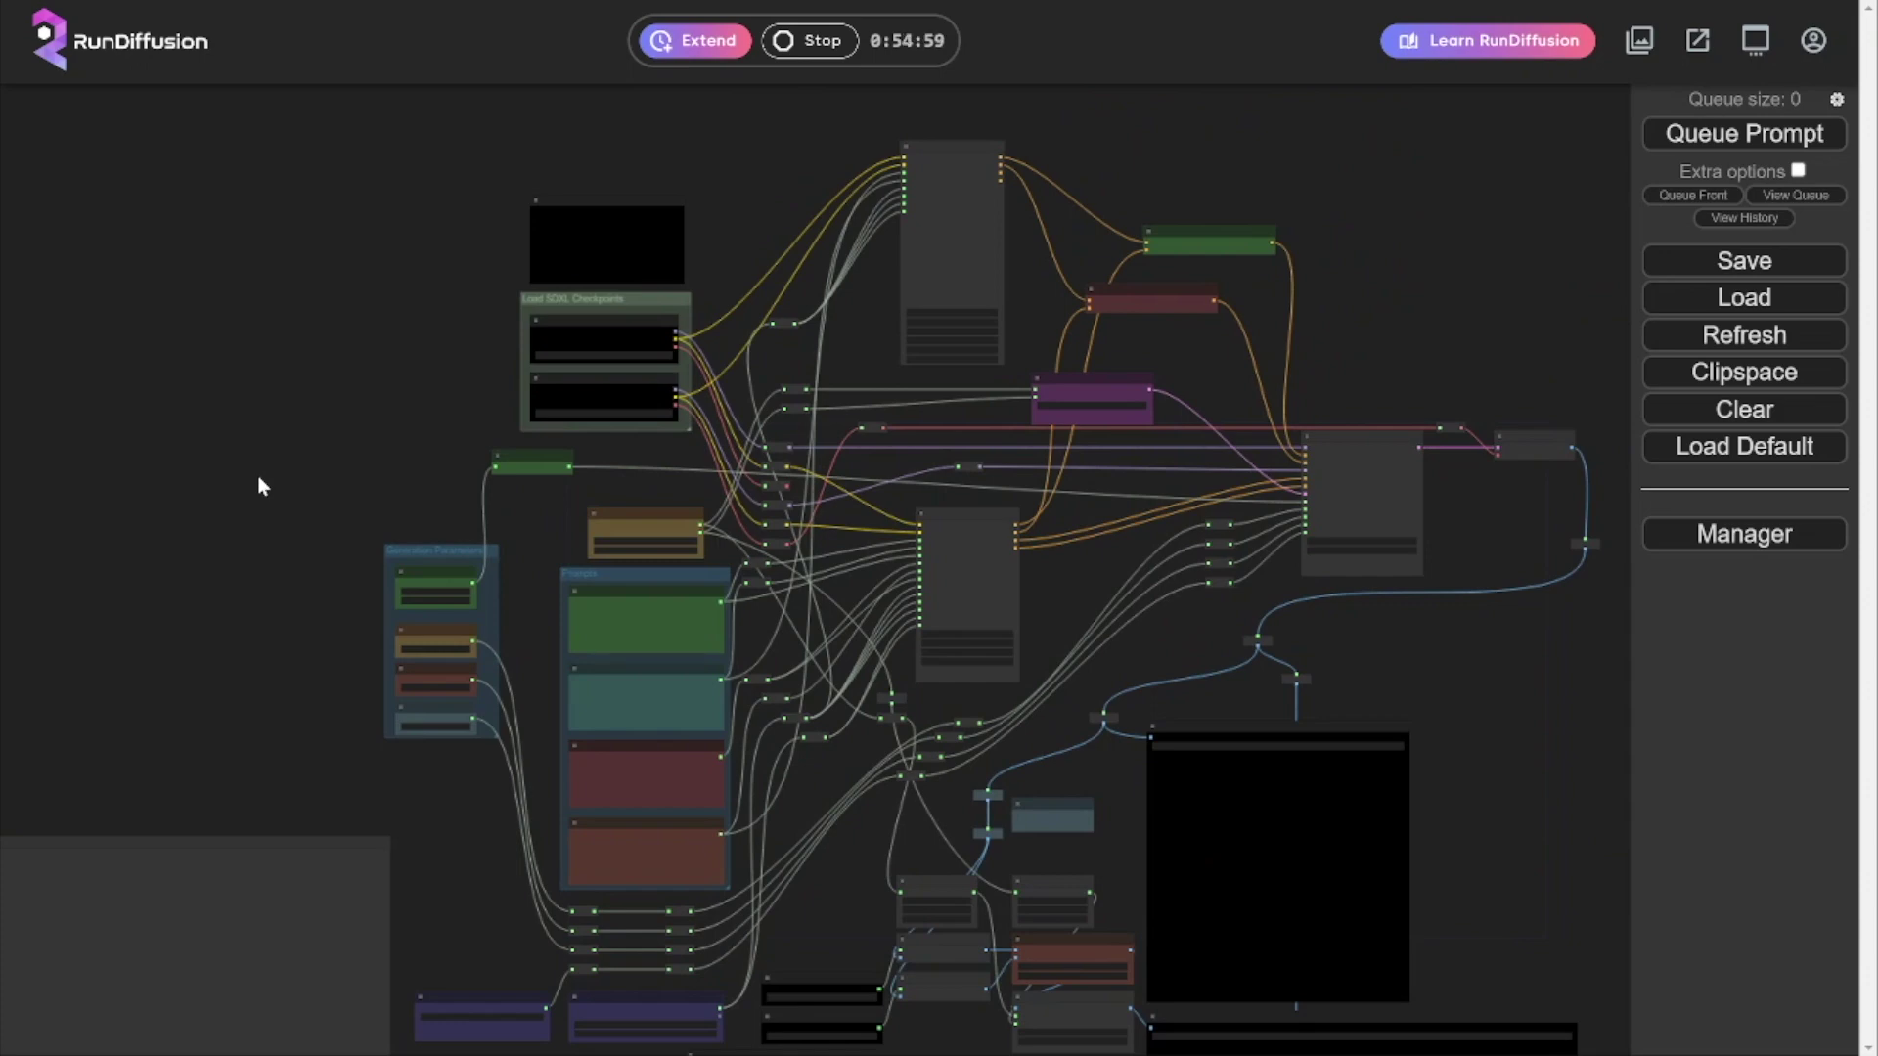
Zoom into the Generation Parameters and Prompts groups, select the pink Iron Man Subject prompt, and queue it
scroll(260, 482, "up", 5)
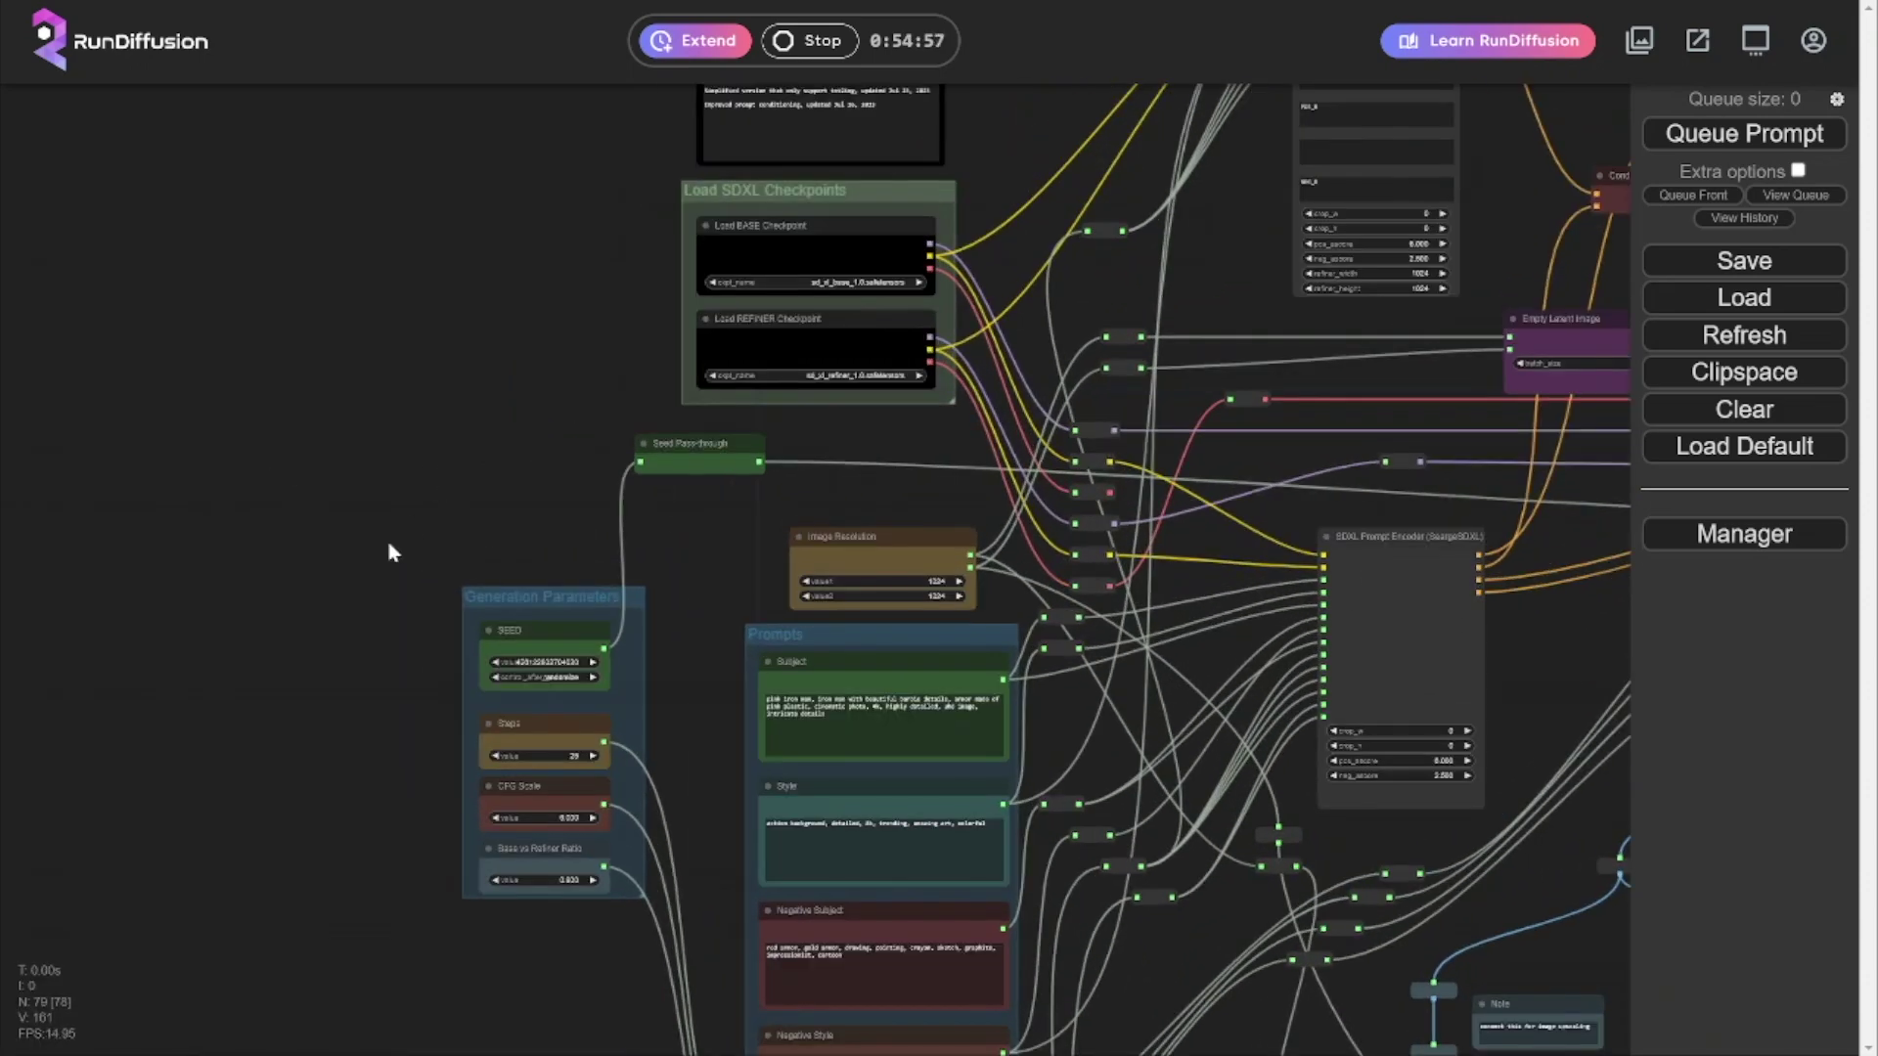
scroll(389, 545, "up", 1)
scroll(391, 551, "up", 1)
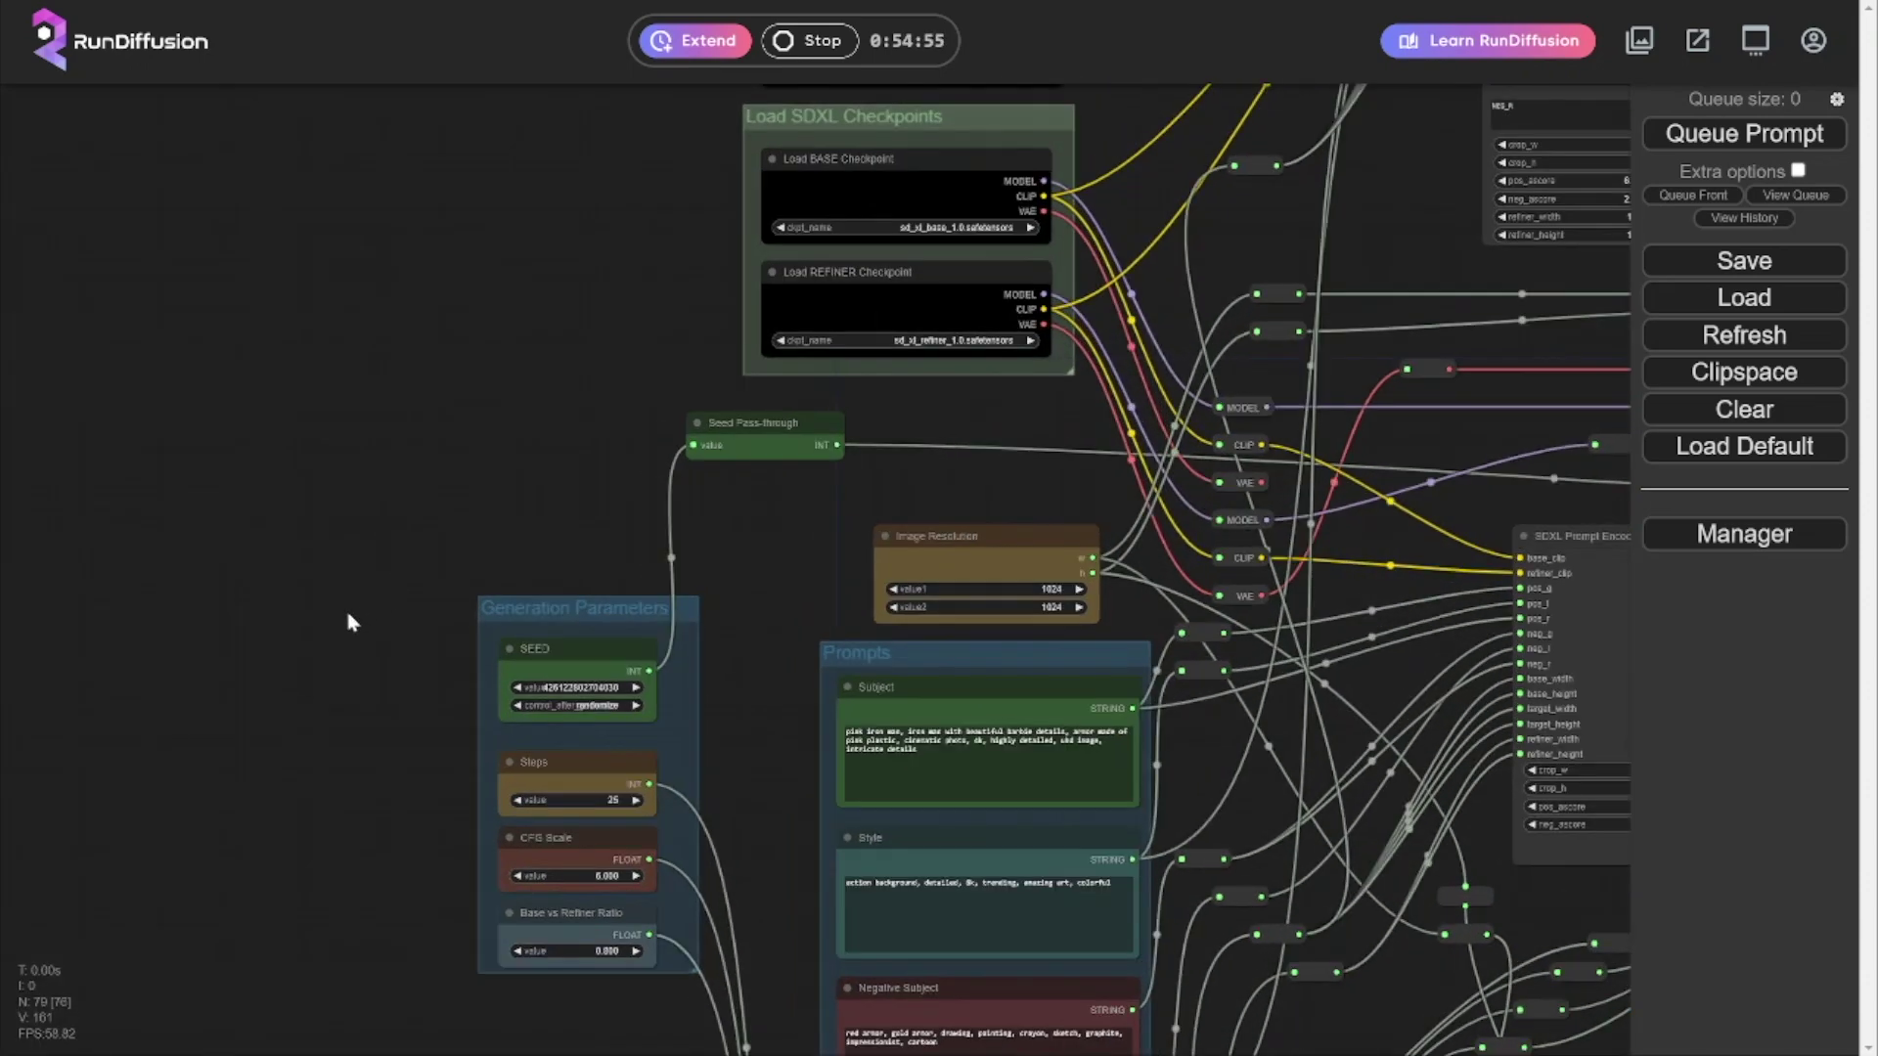
left_click_drag(348, 620, 386, 350)
scroll(383, 348, "up", 3)
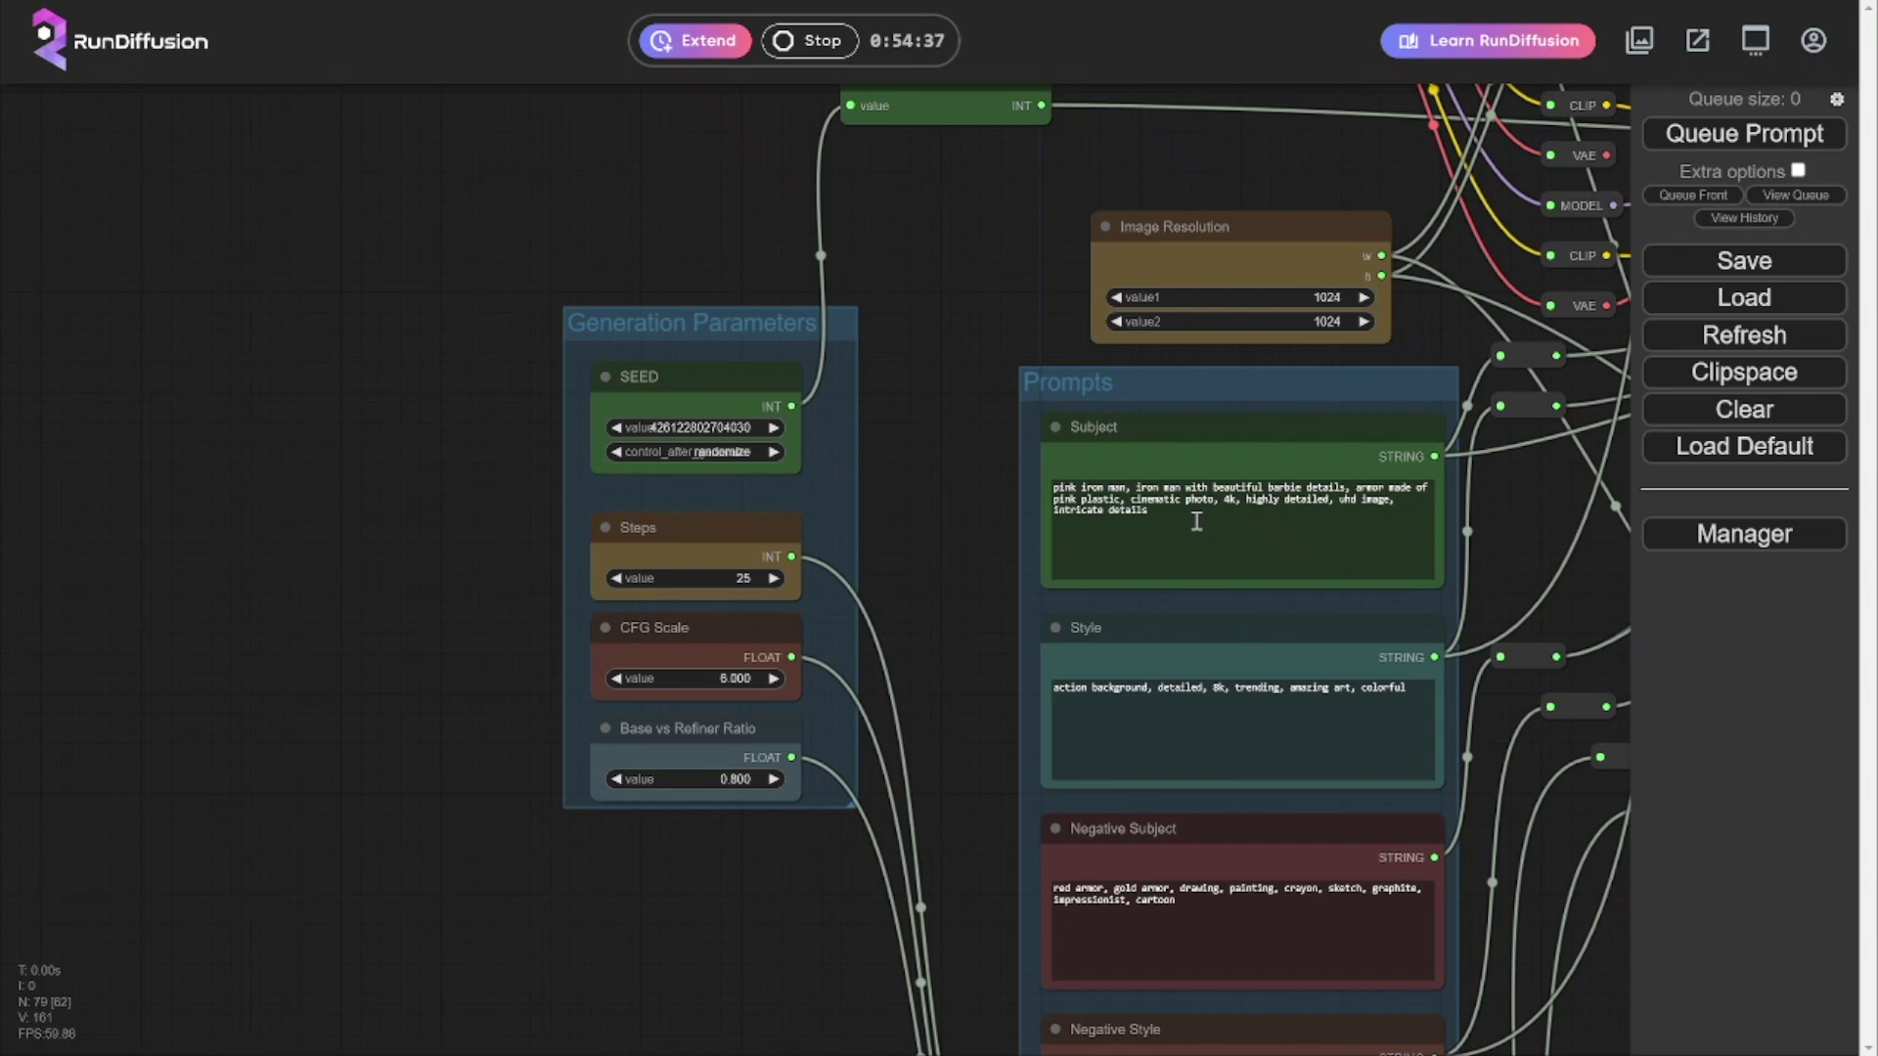
left_click(1196, 521)
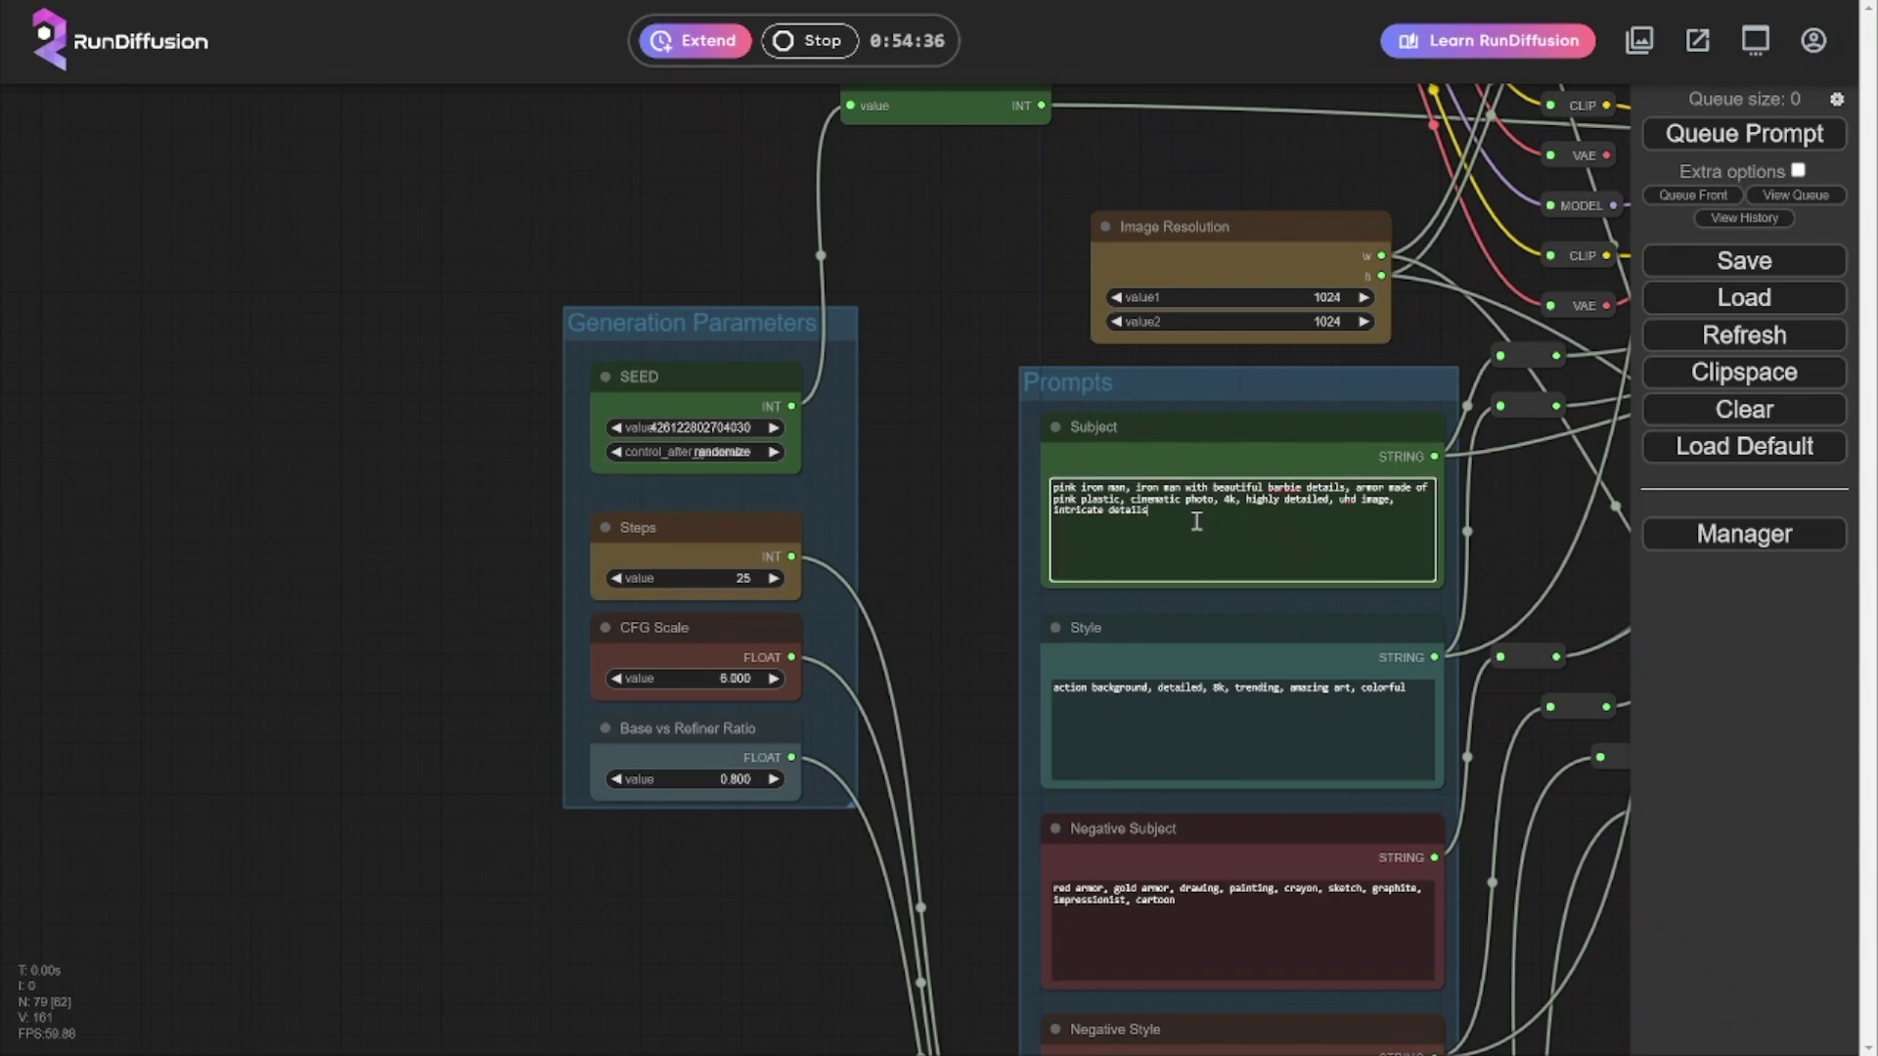
left_click(1750, 145)
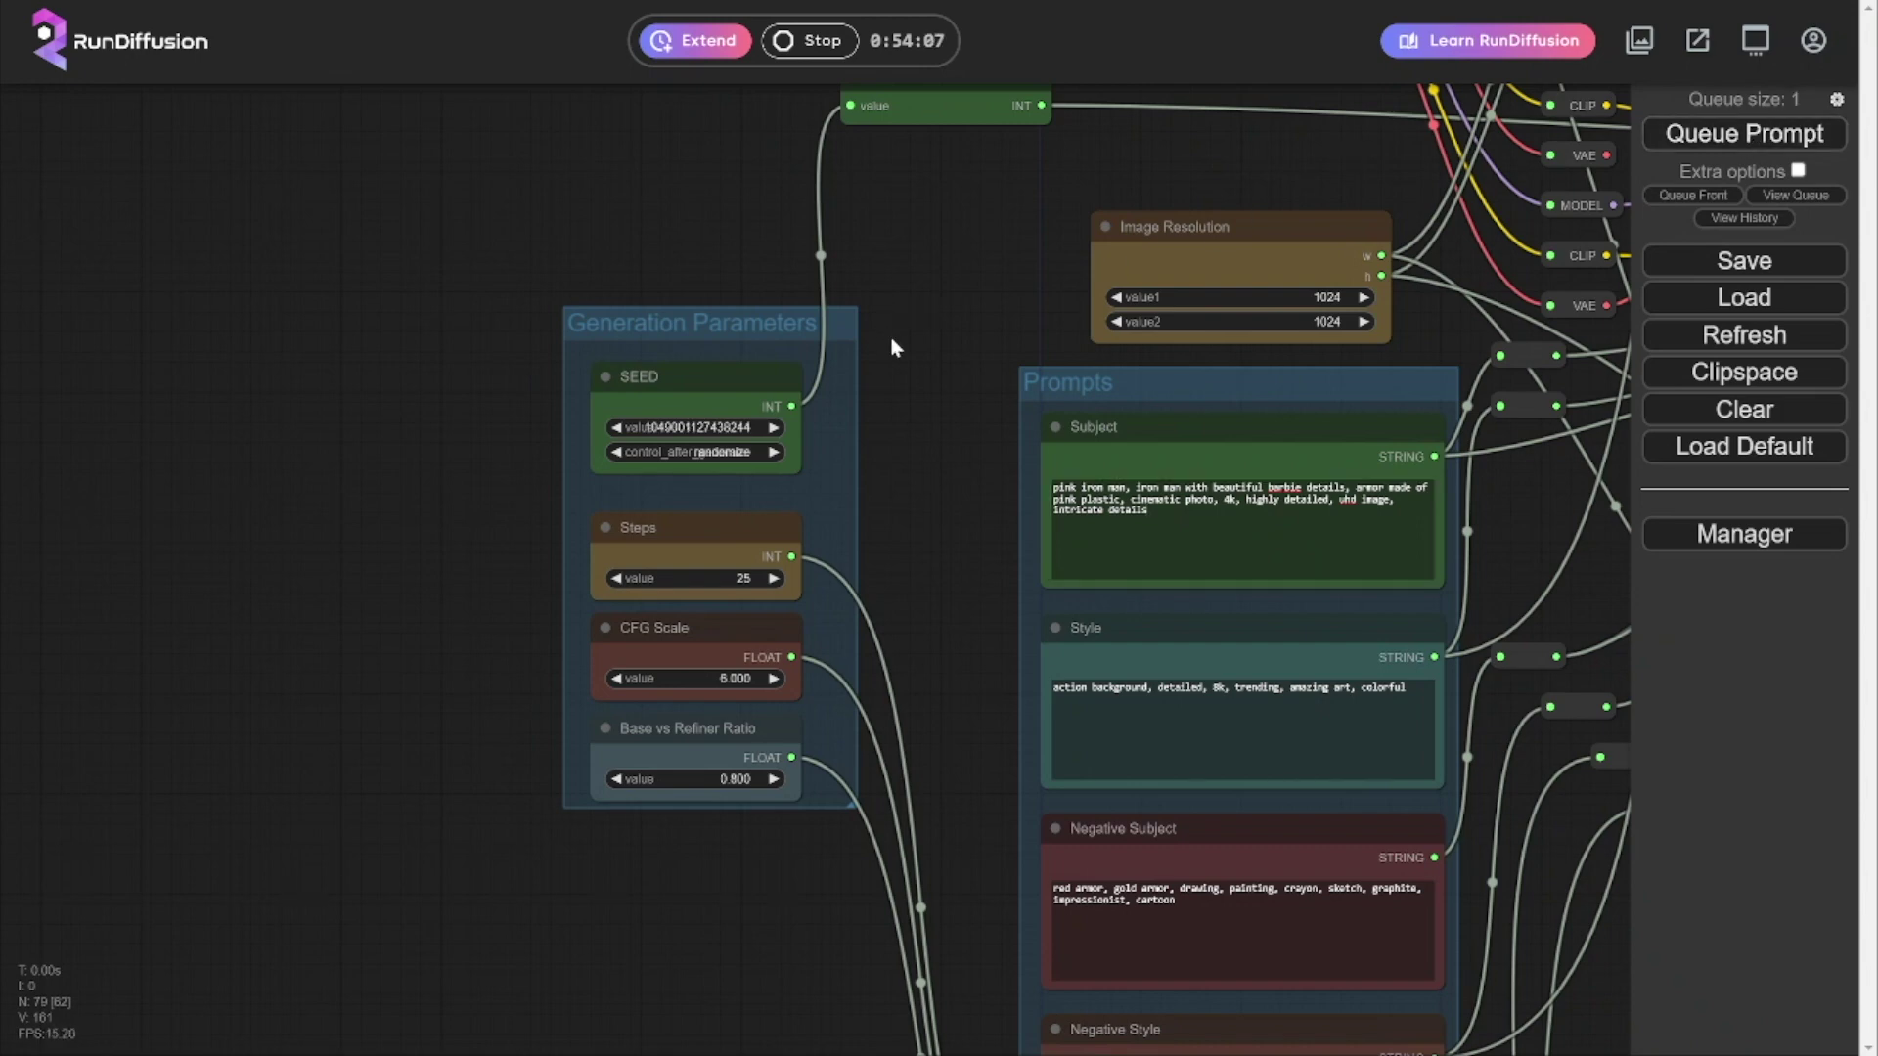
Zoom and pan around the Load SDXL Checkpoints group, then zoom back out
scroll(902, 311, "down", 5)
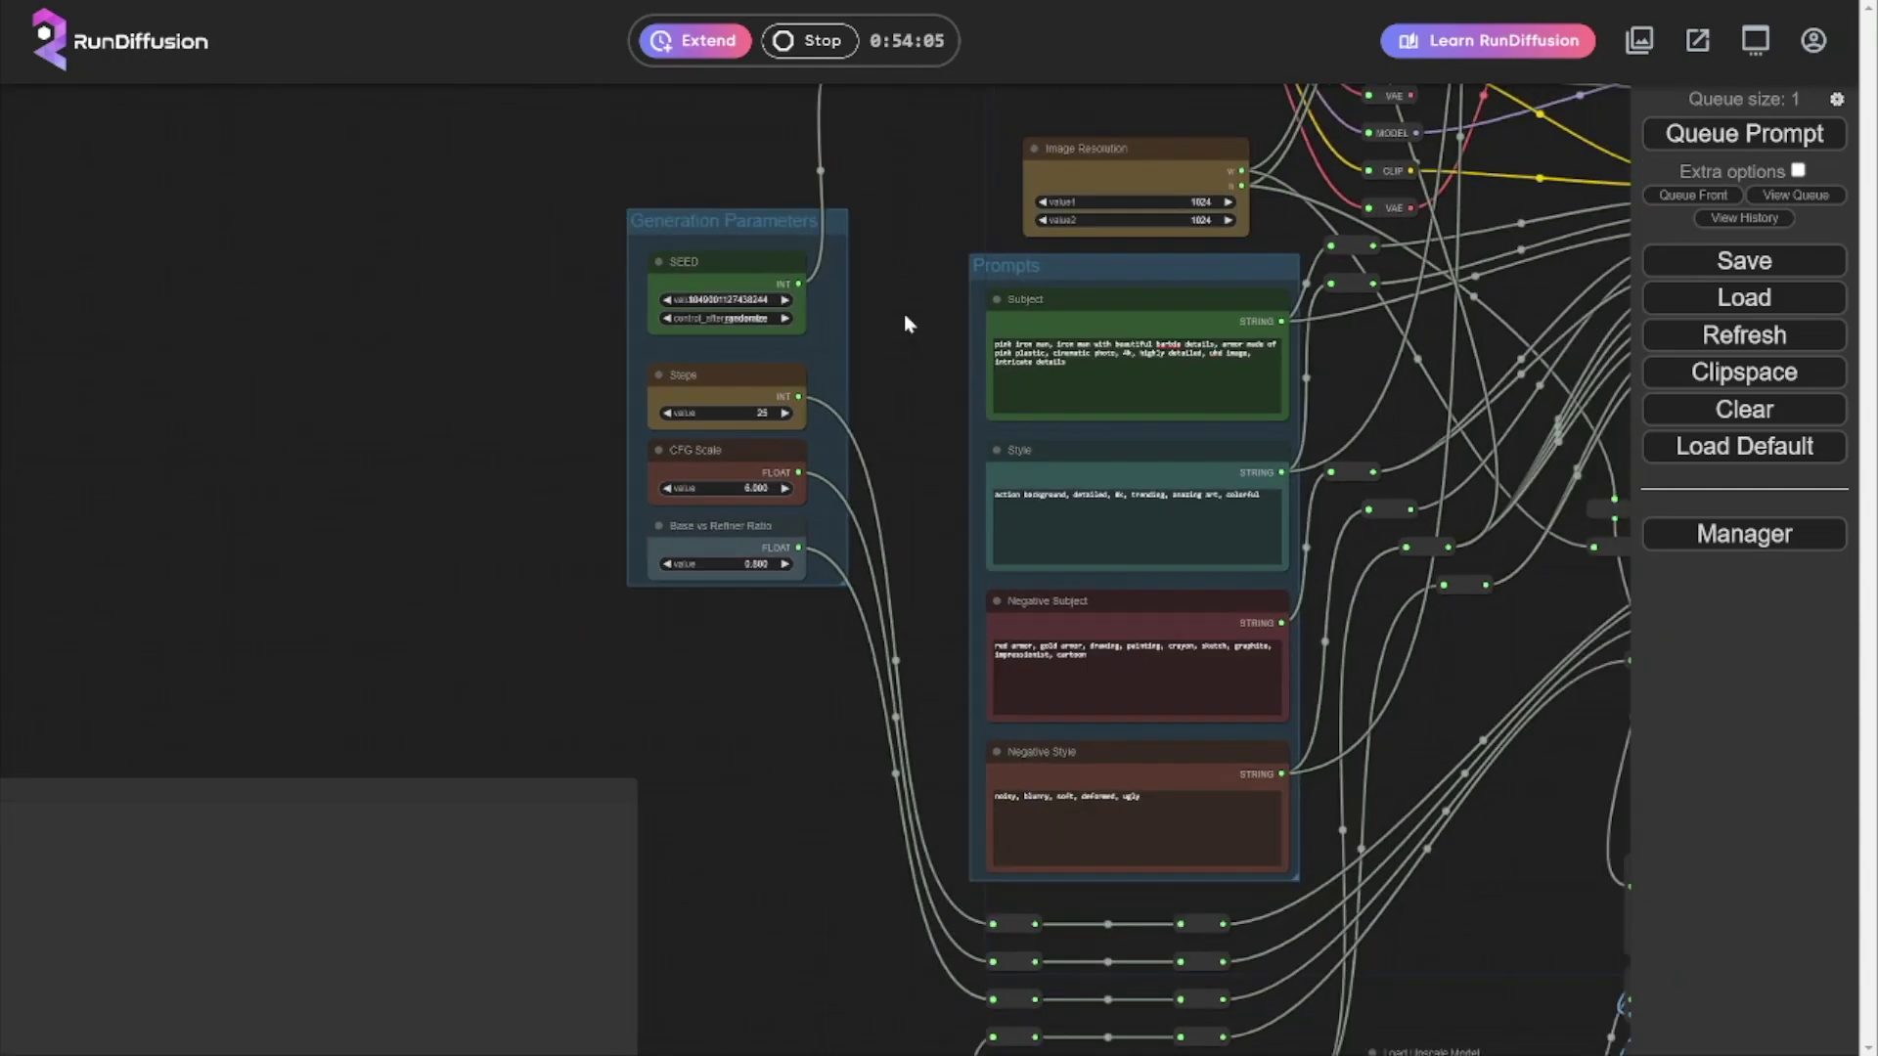
left_click_drag(888, 231, 631, 665)
scroll(561, 283, "up", 6)
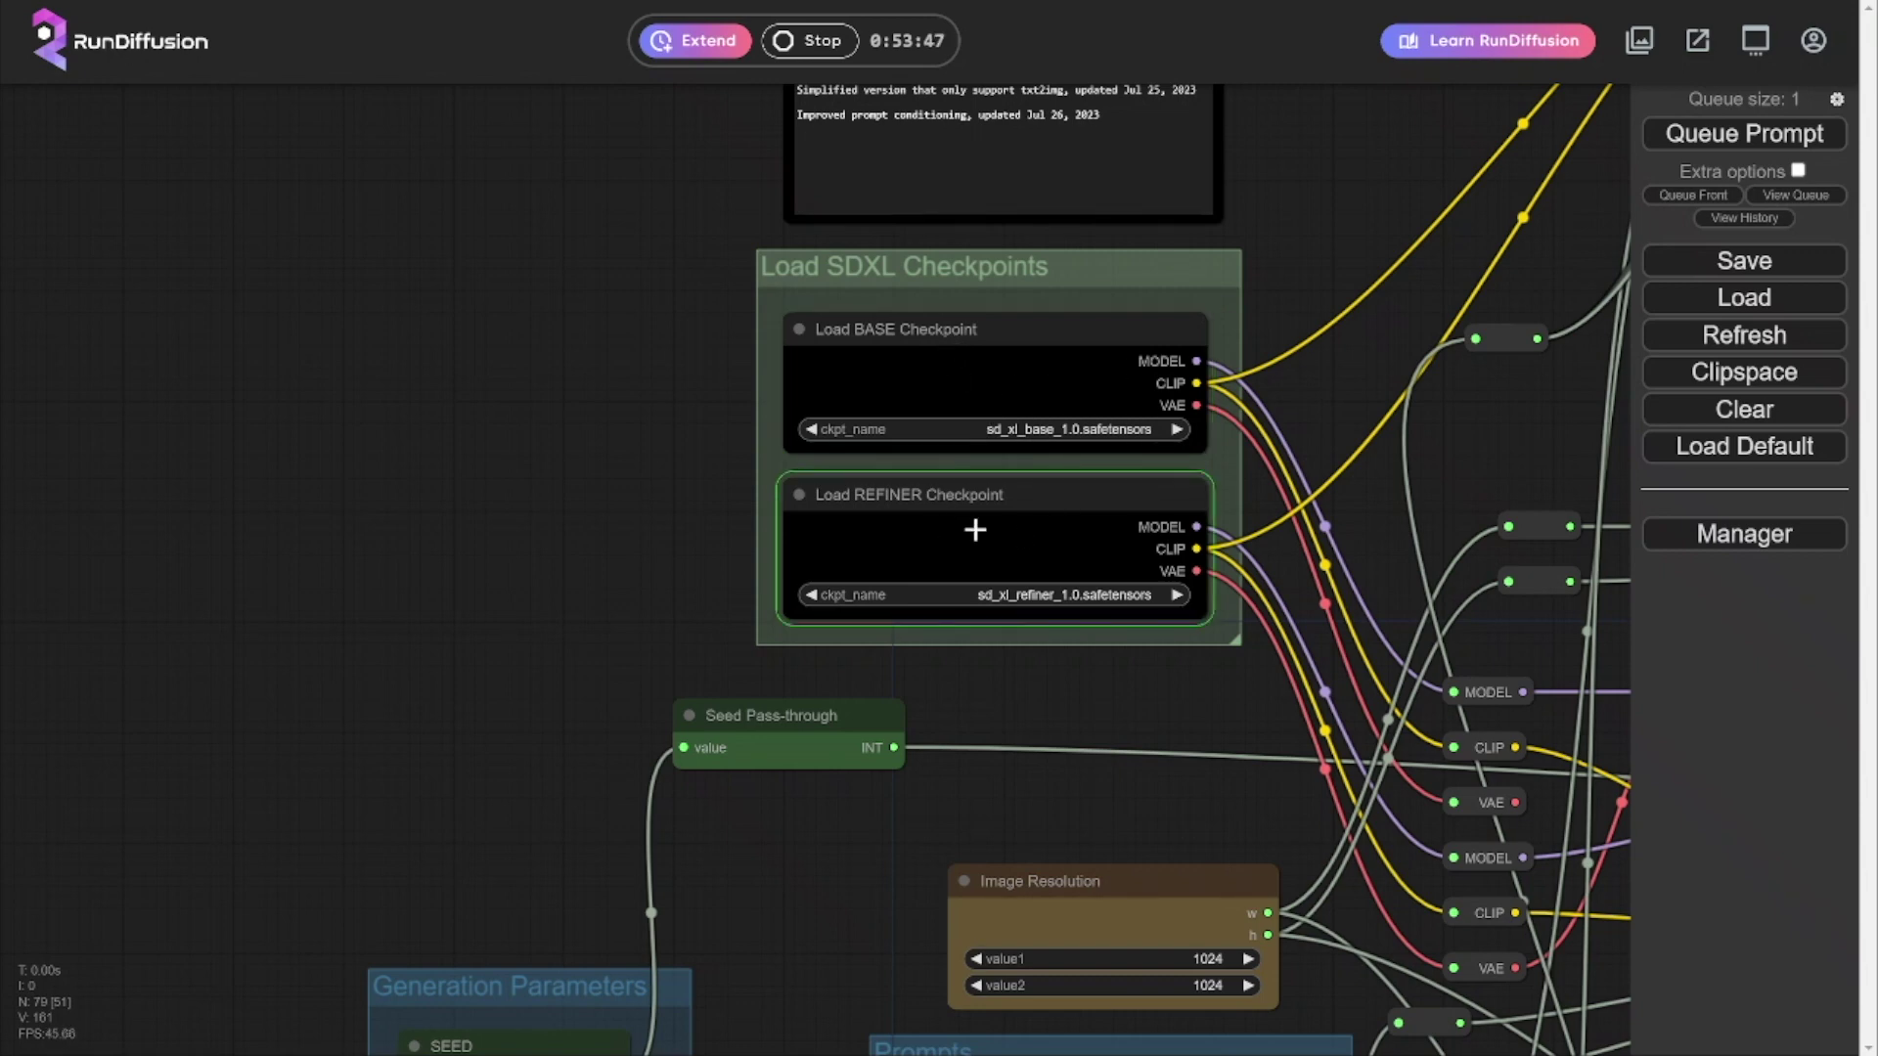
scroll(528, 474, "up", 5)
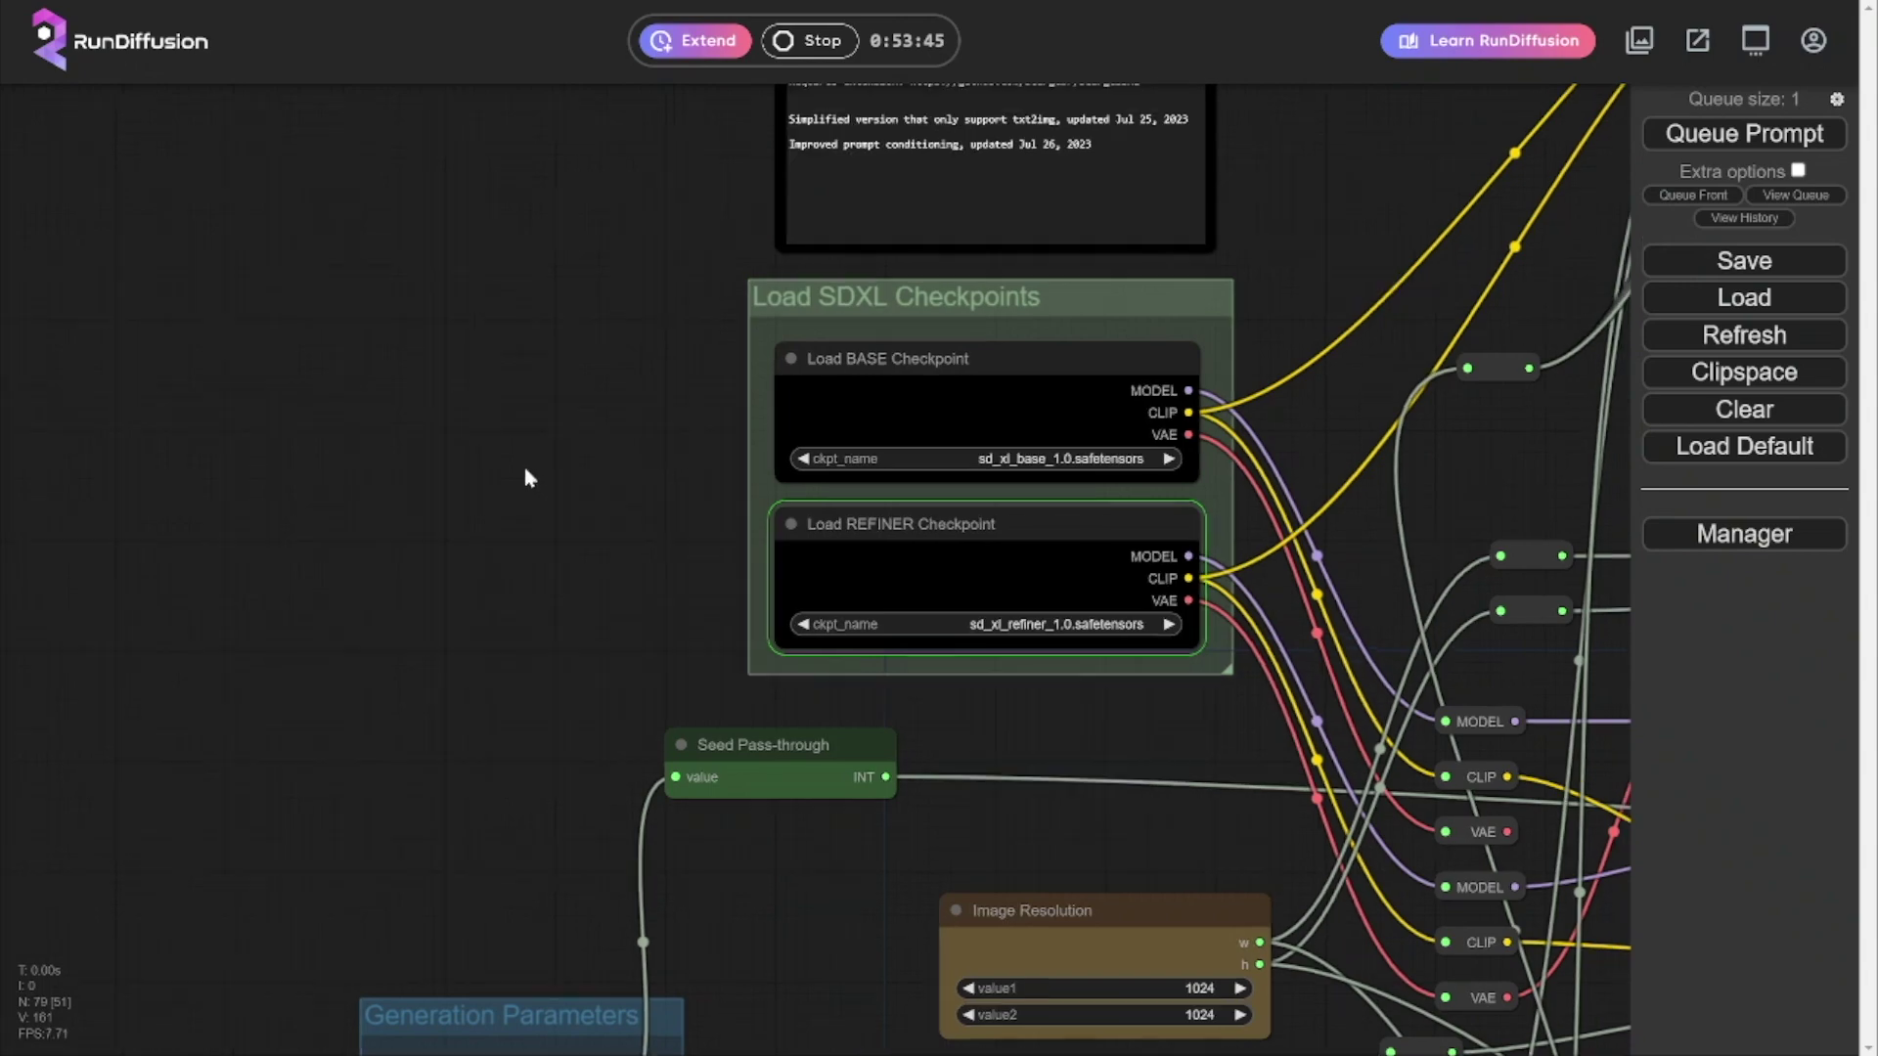
scroll(457, 468, "down", 2)
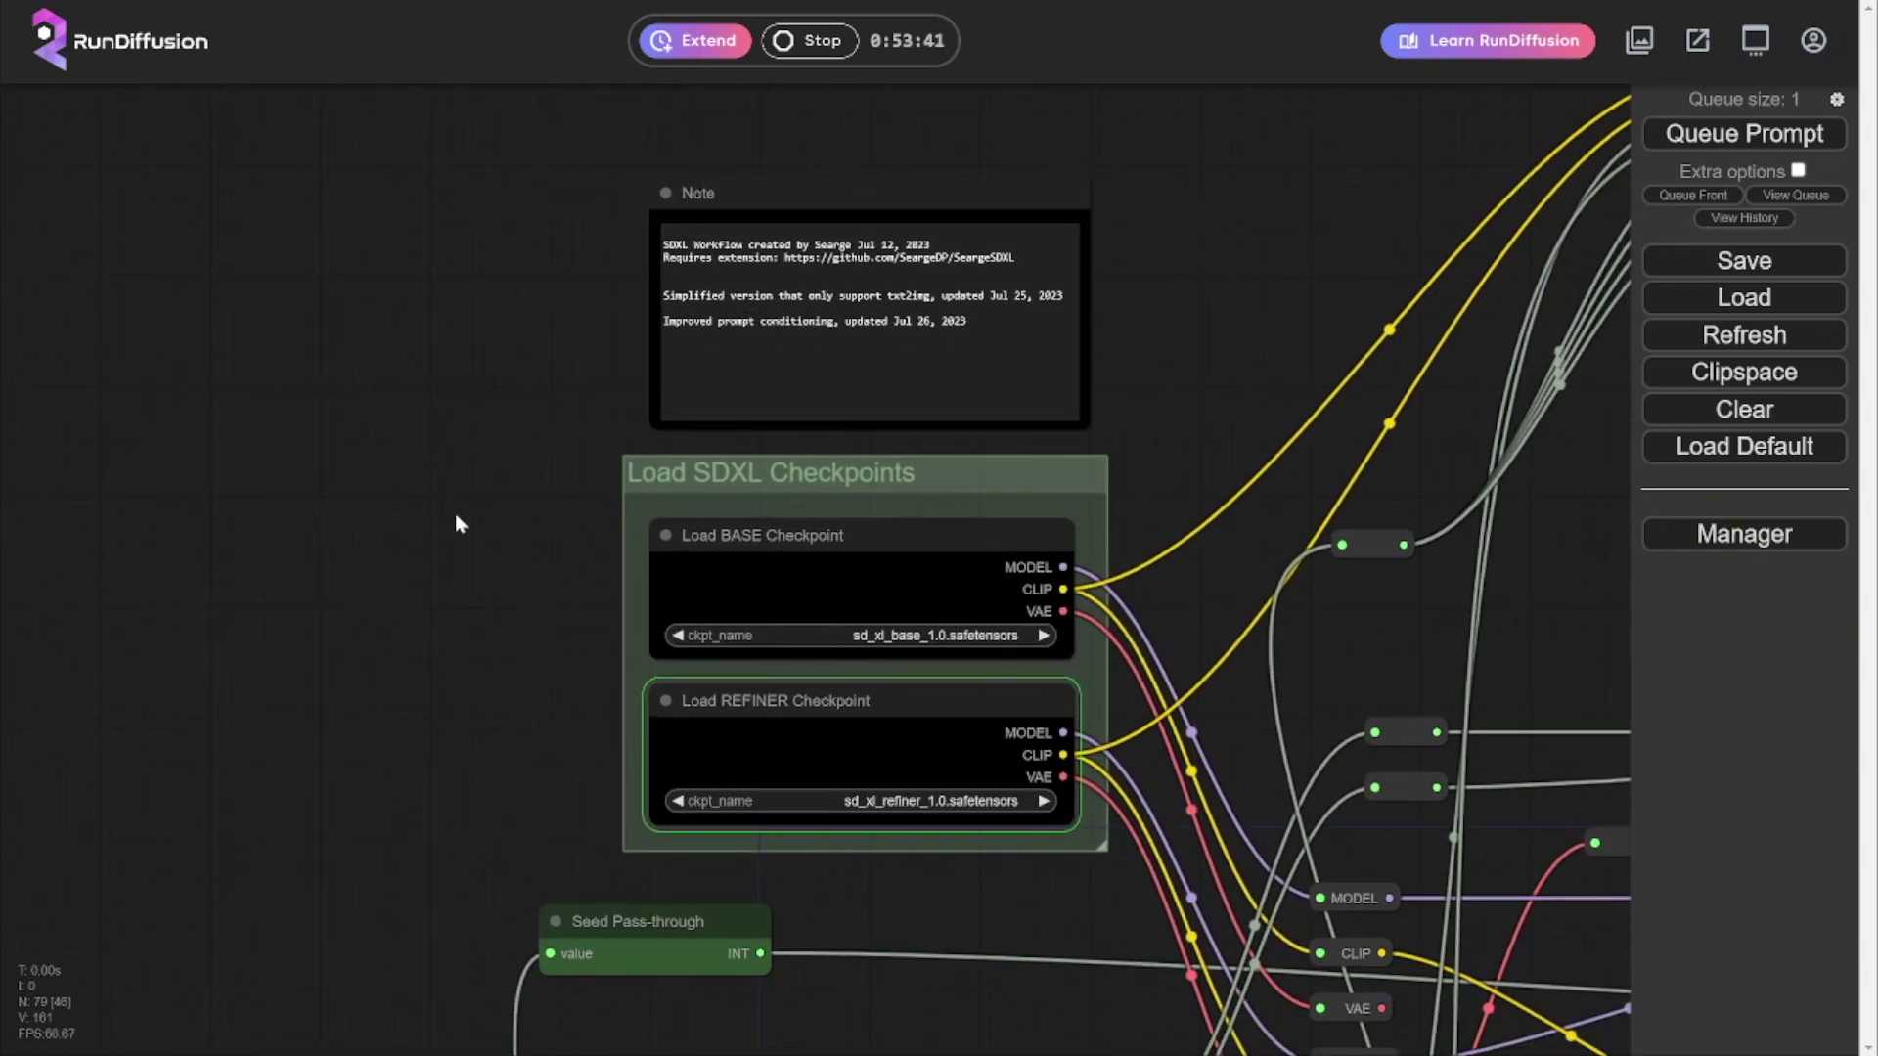
scroll(455, 523, "down", 7)
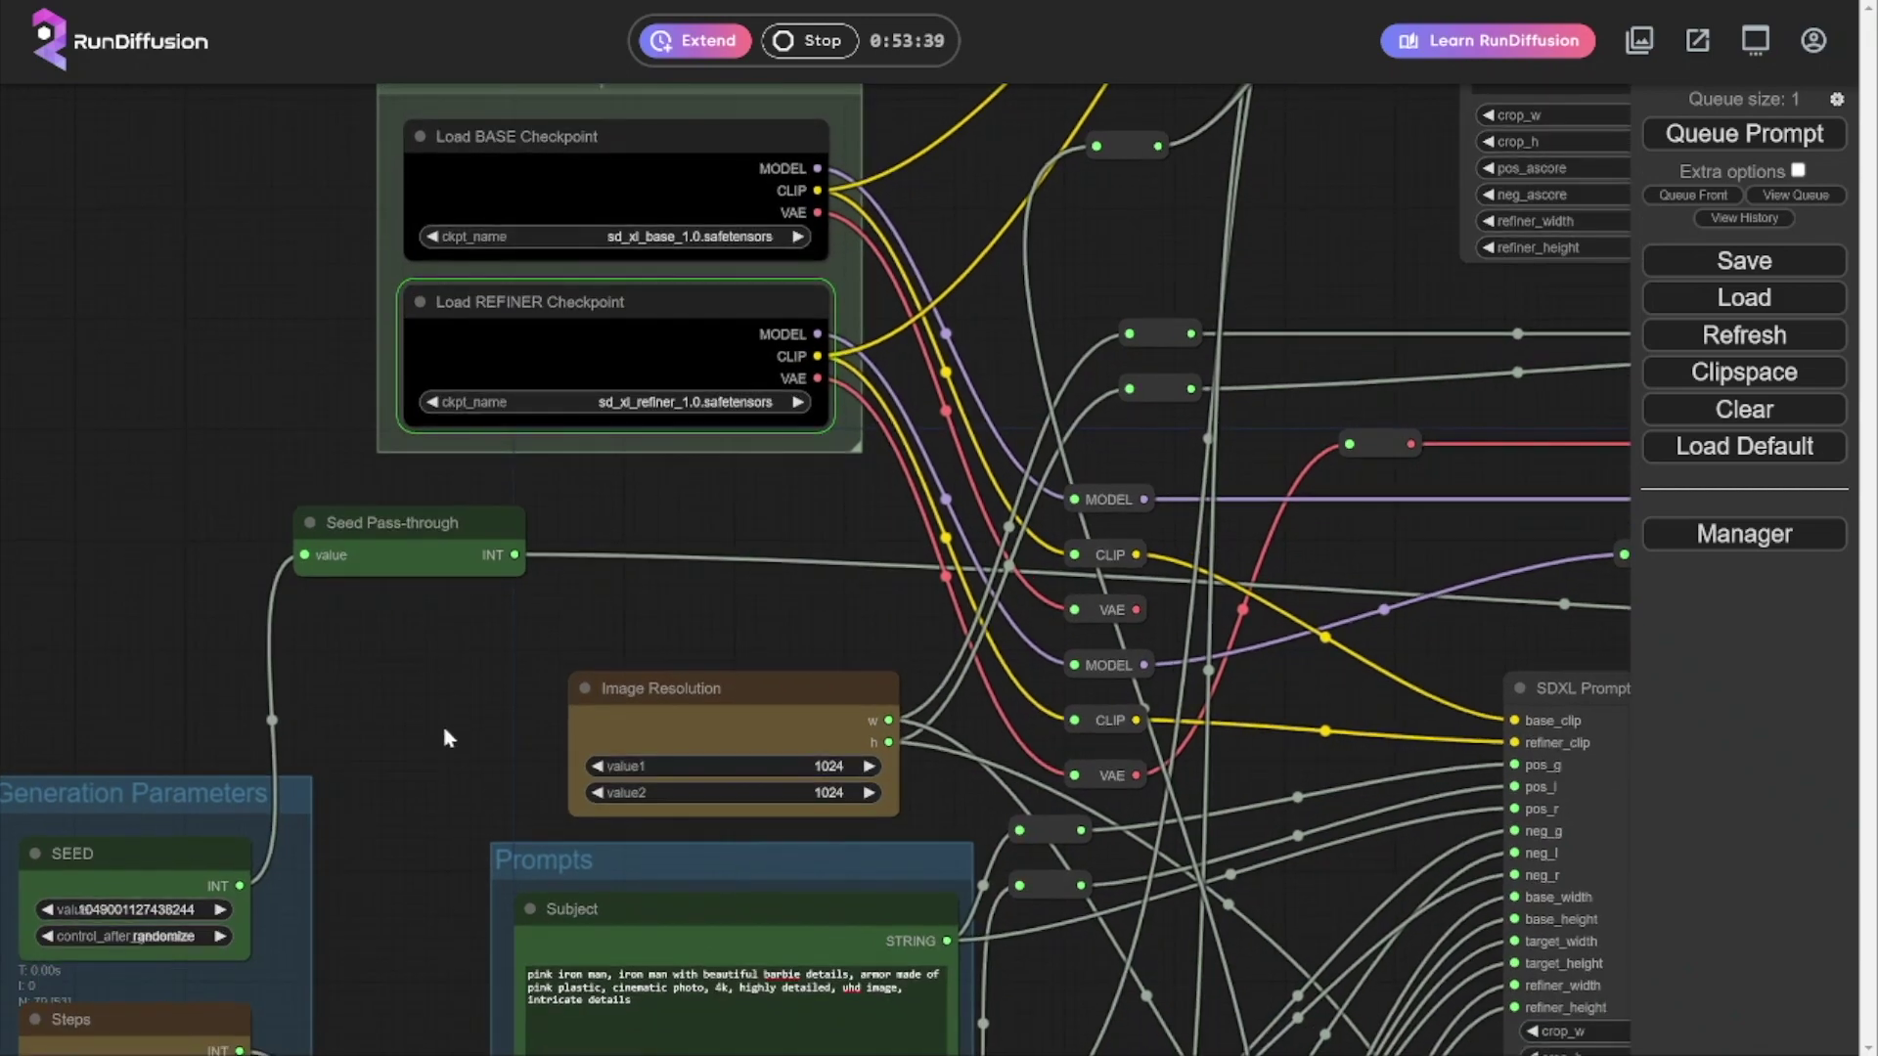
scroll(411, 641, "down", 2)
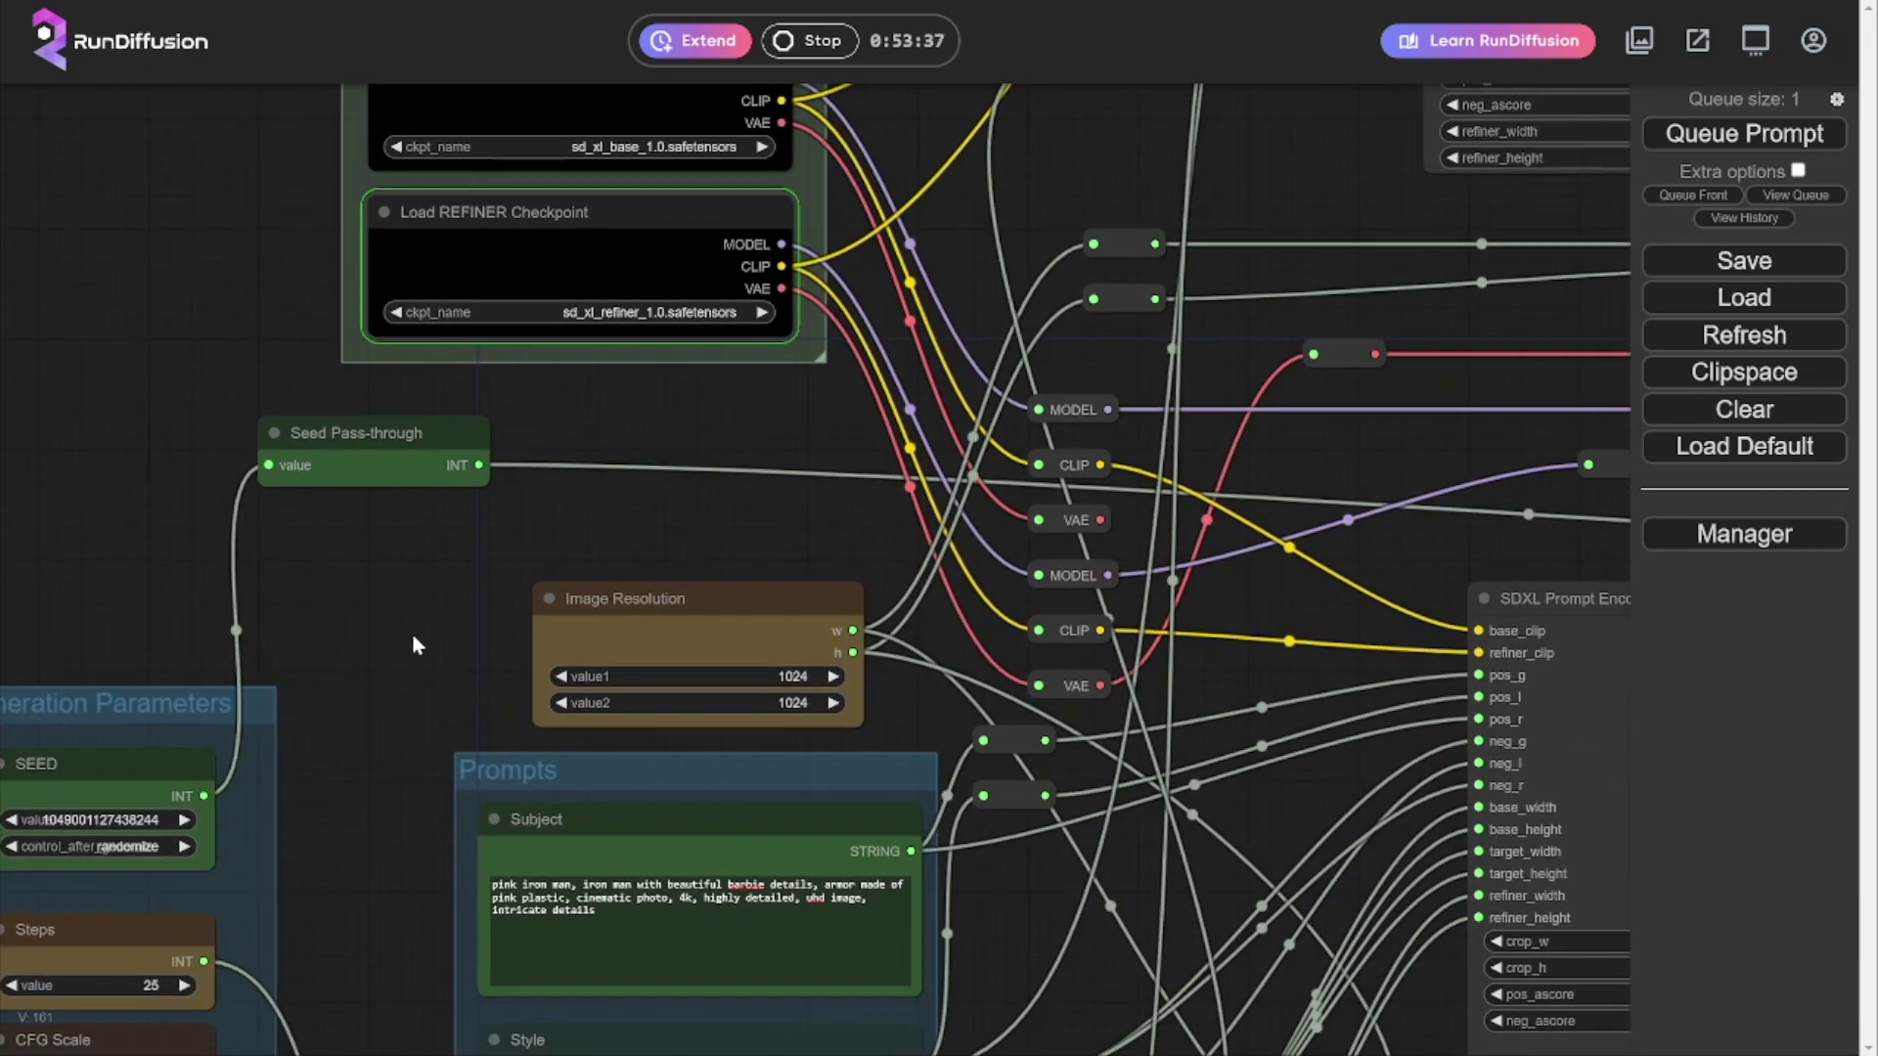
scroll(413, 642, "down", 3)
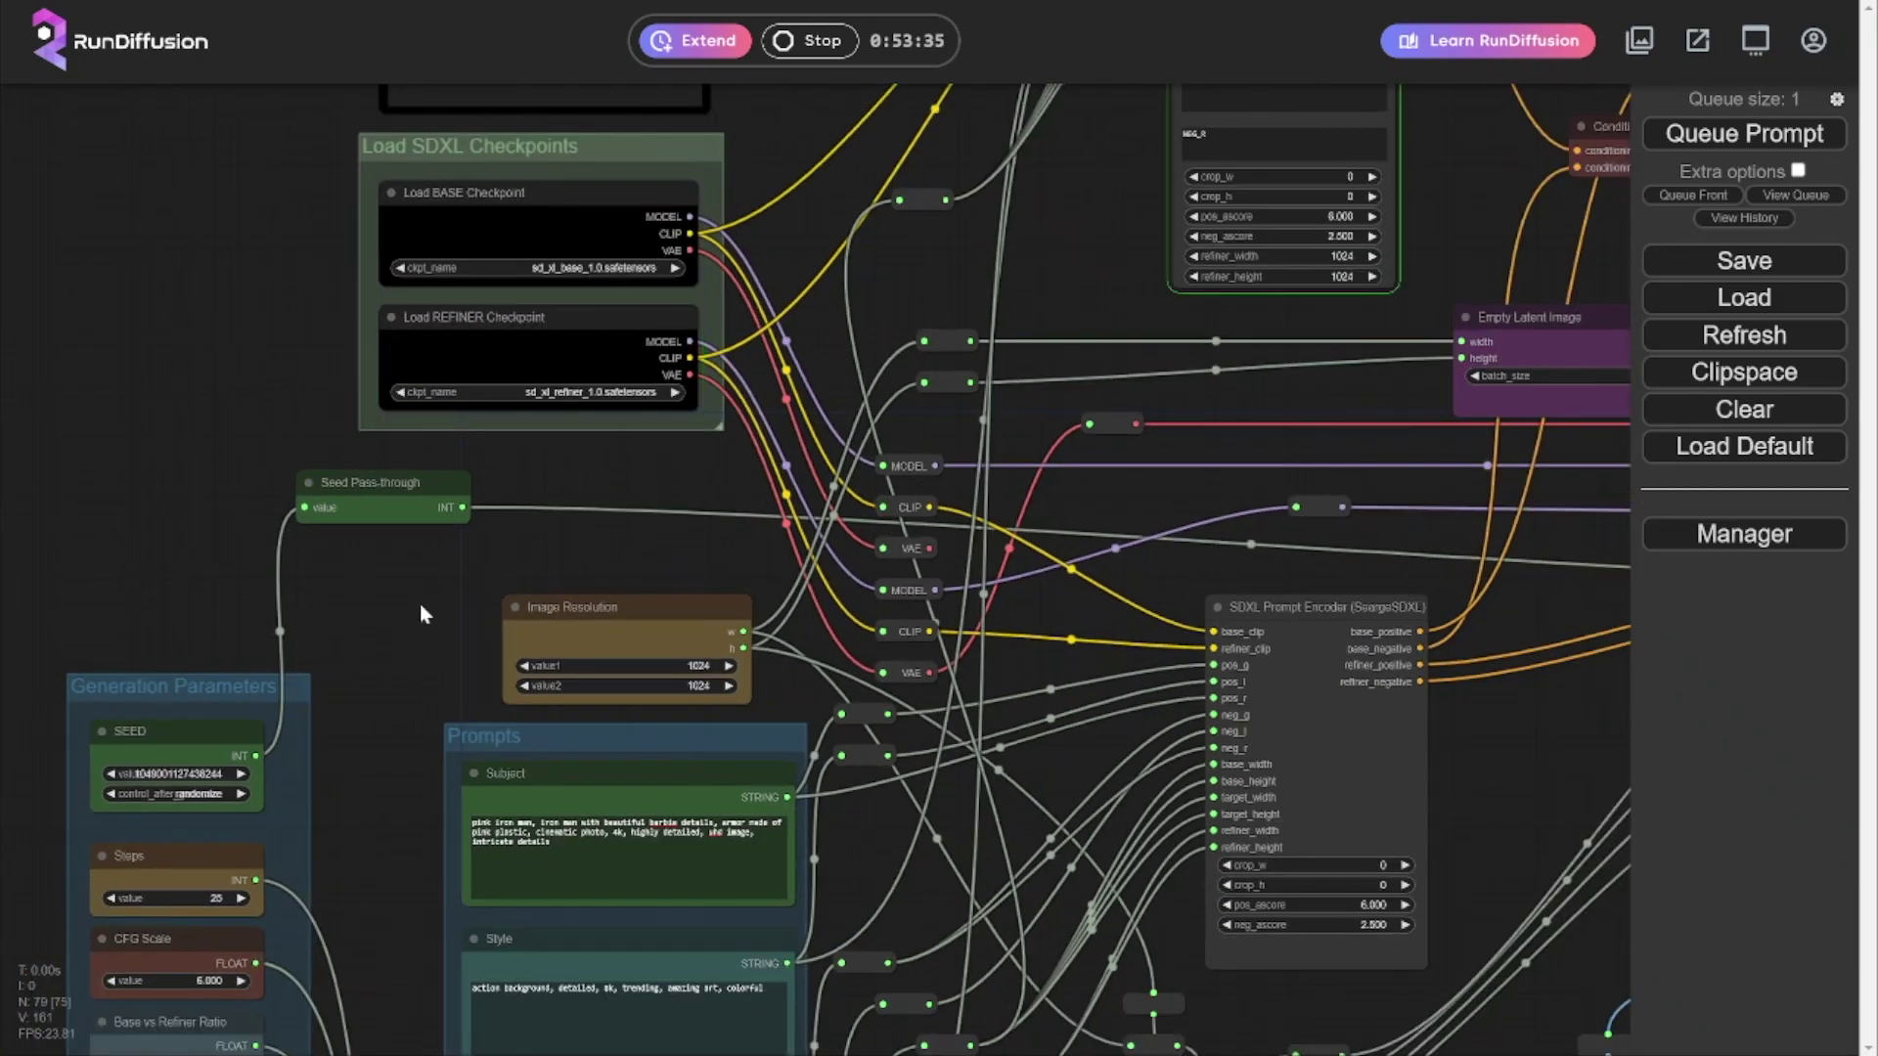
scroll(427, 623, "down", 5)
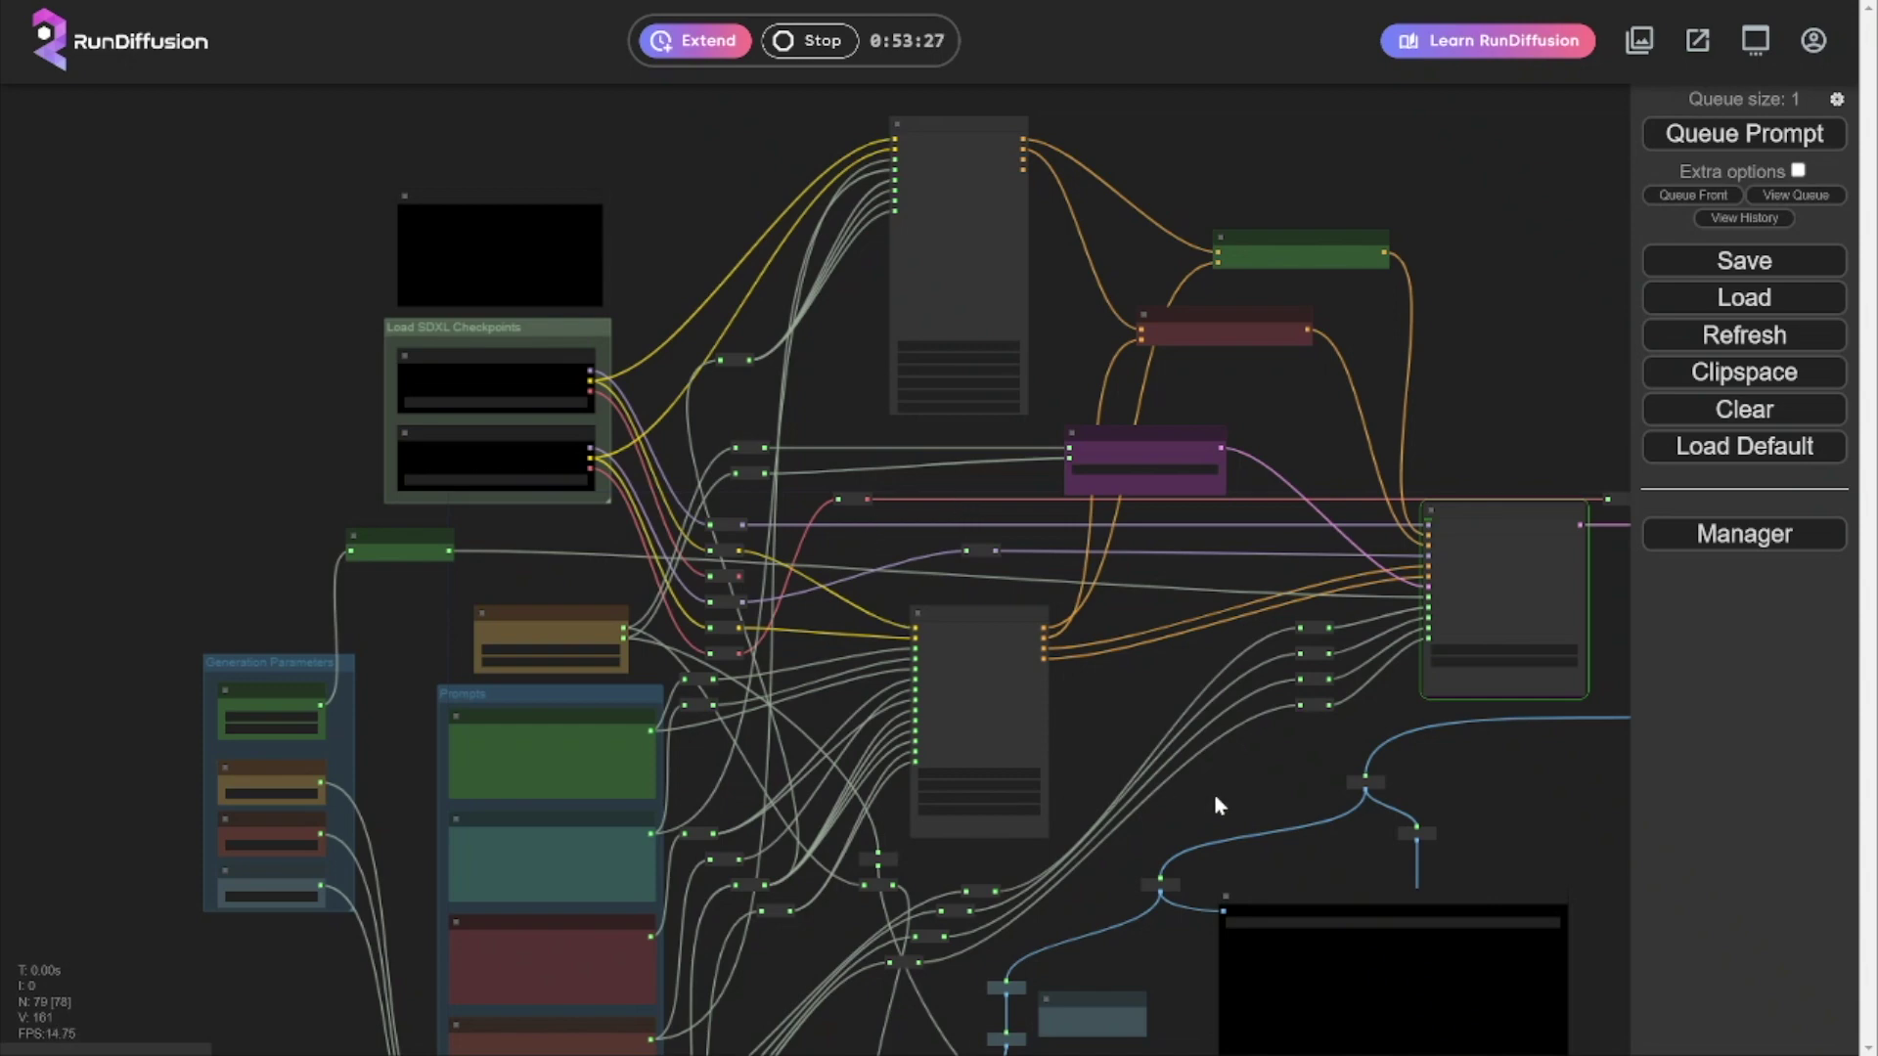
Pan the canvas from the SDXL sampler through VAE Decode to the Save Image and upscaling nodes
left_click_drag(1236, 801, 978, 798)
scroll(1289, 640, "up", 6)
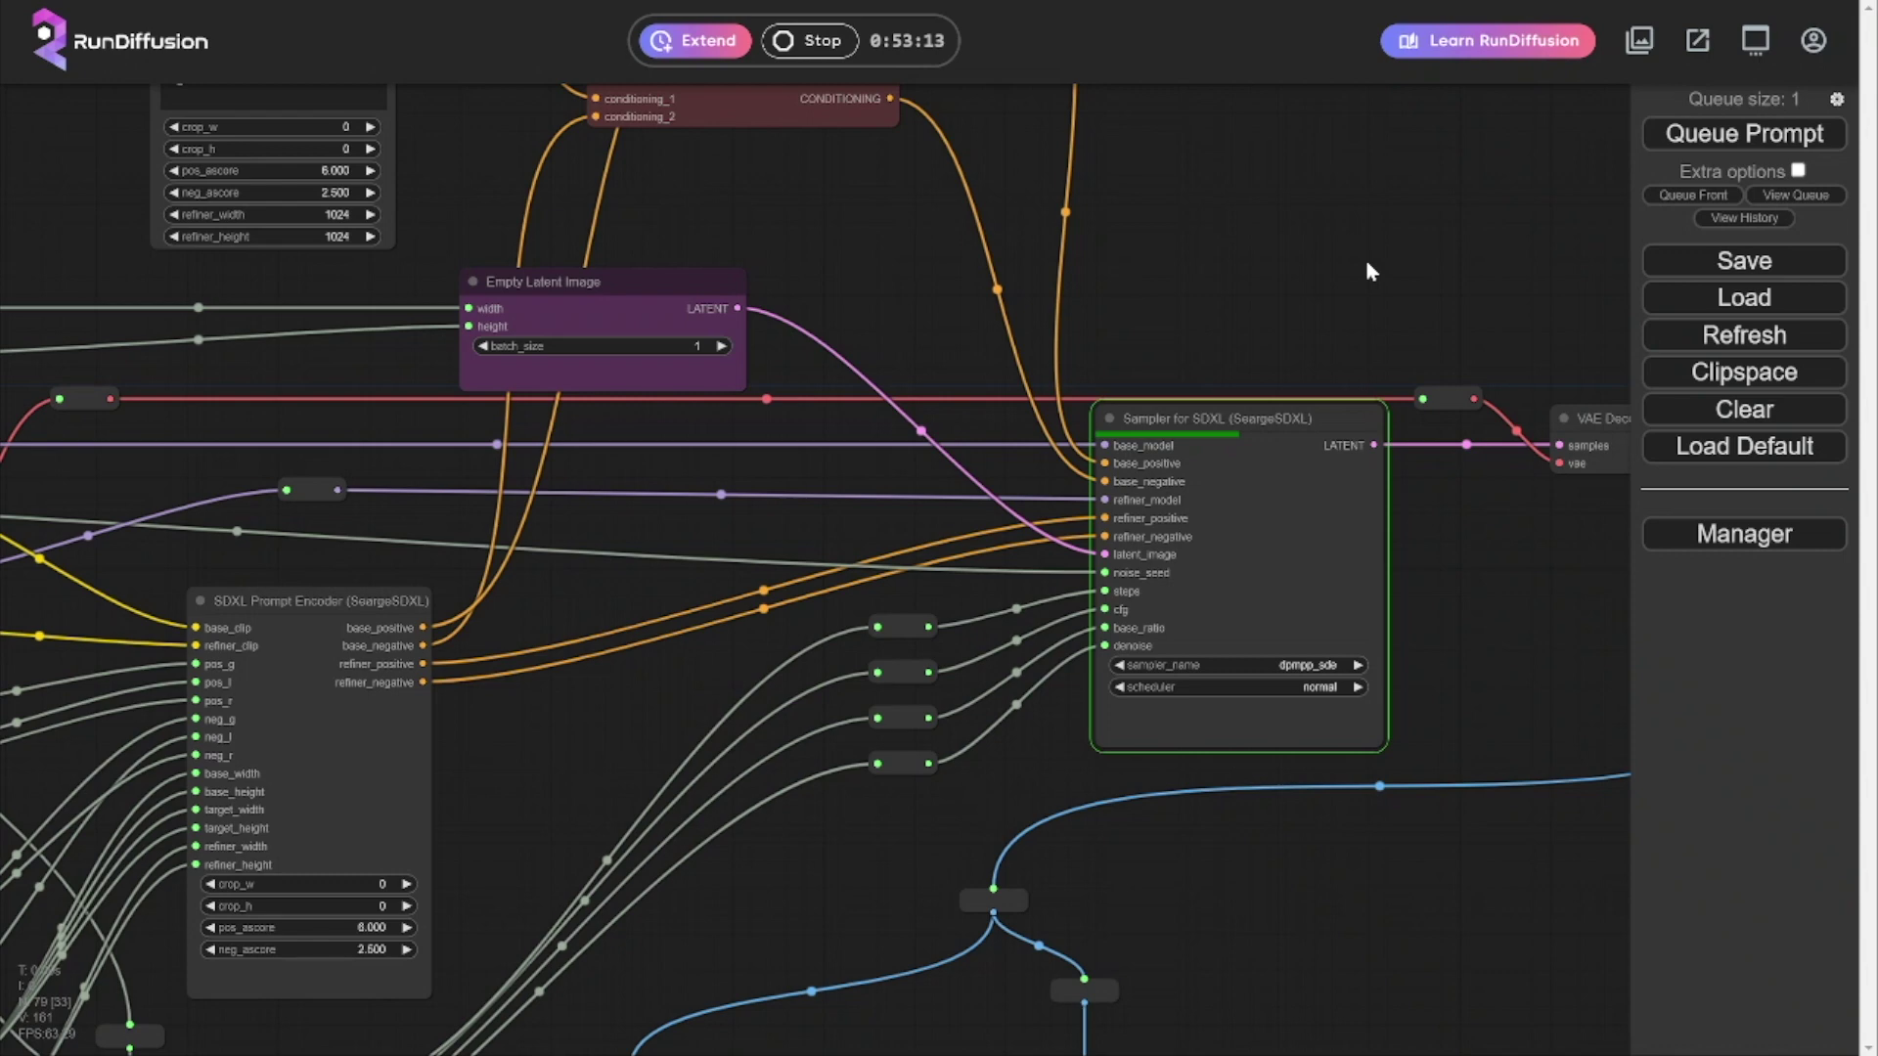
left_click_drag(1367, 261, 1045, 238)
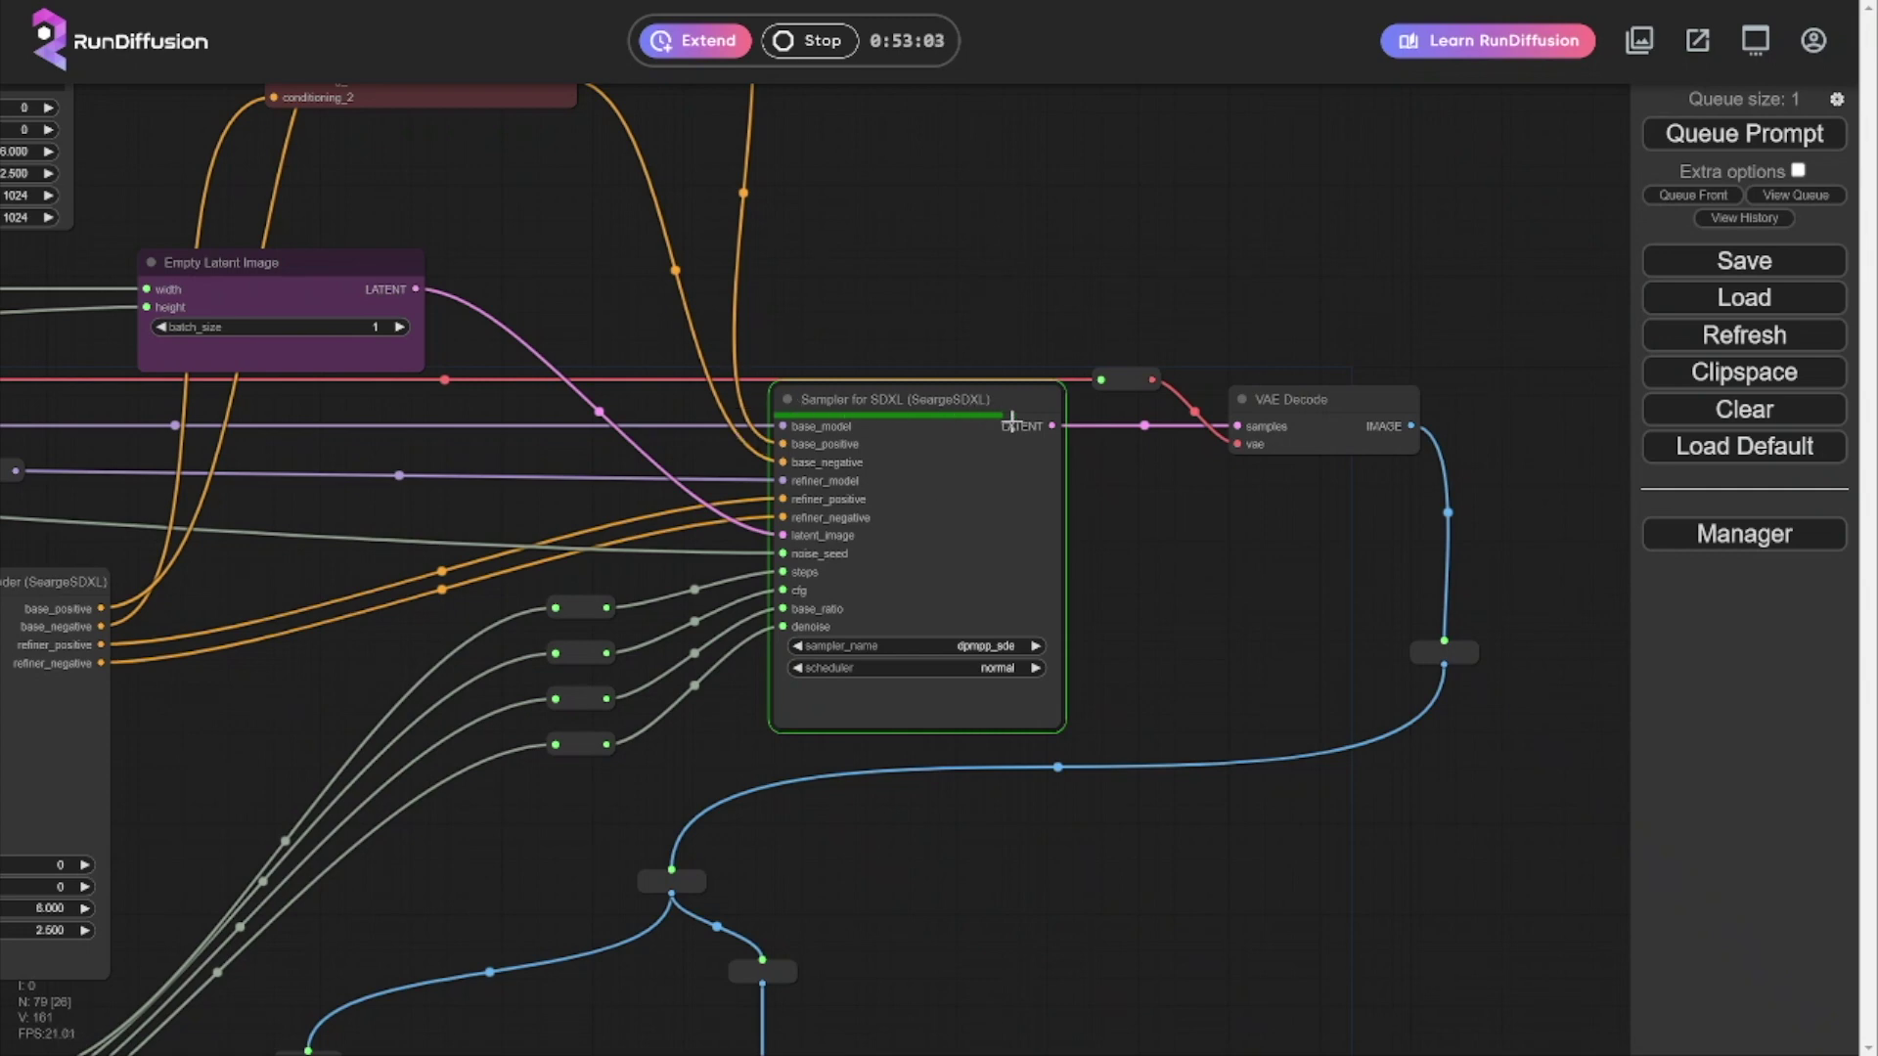
left_click_drag(1203, 683, 1310, 523)
scroll(1271, 675, "down", 2)
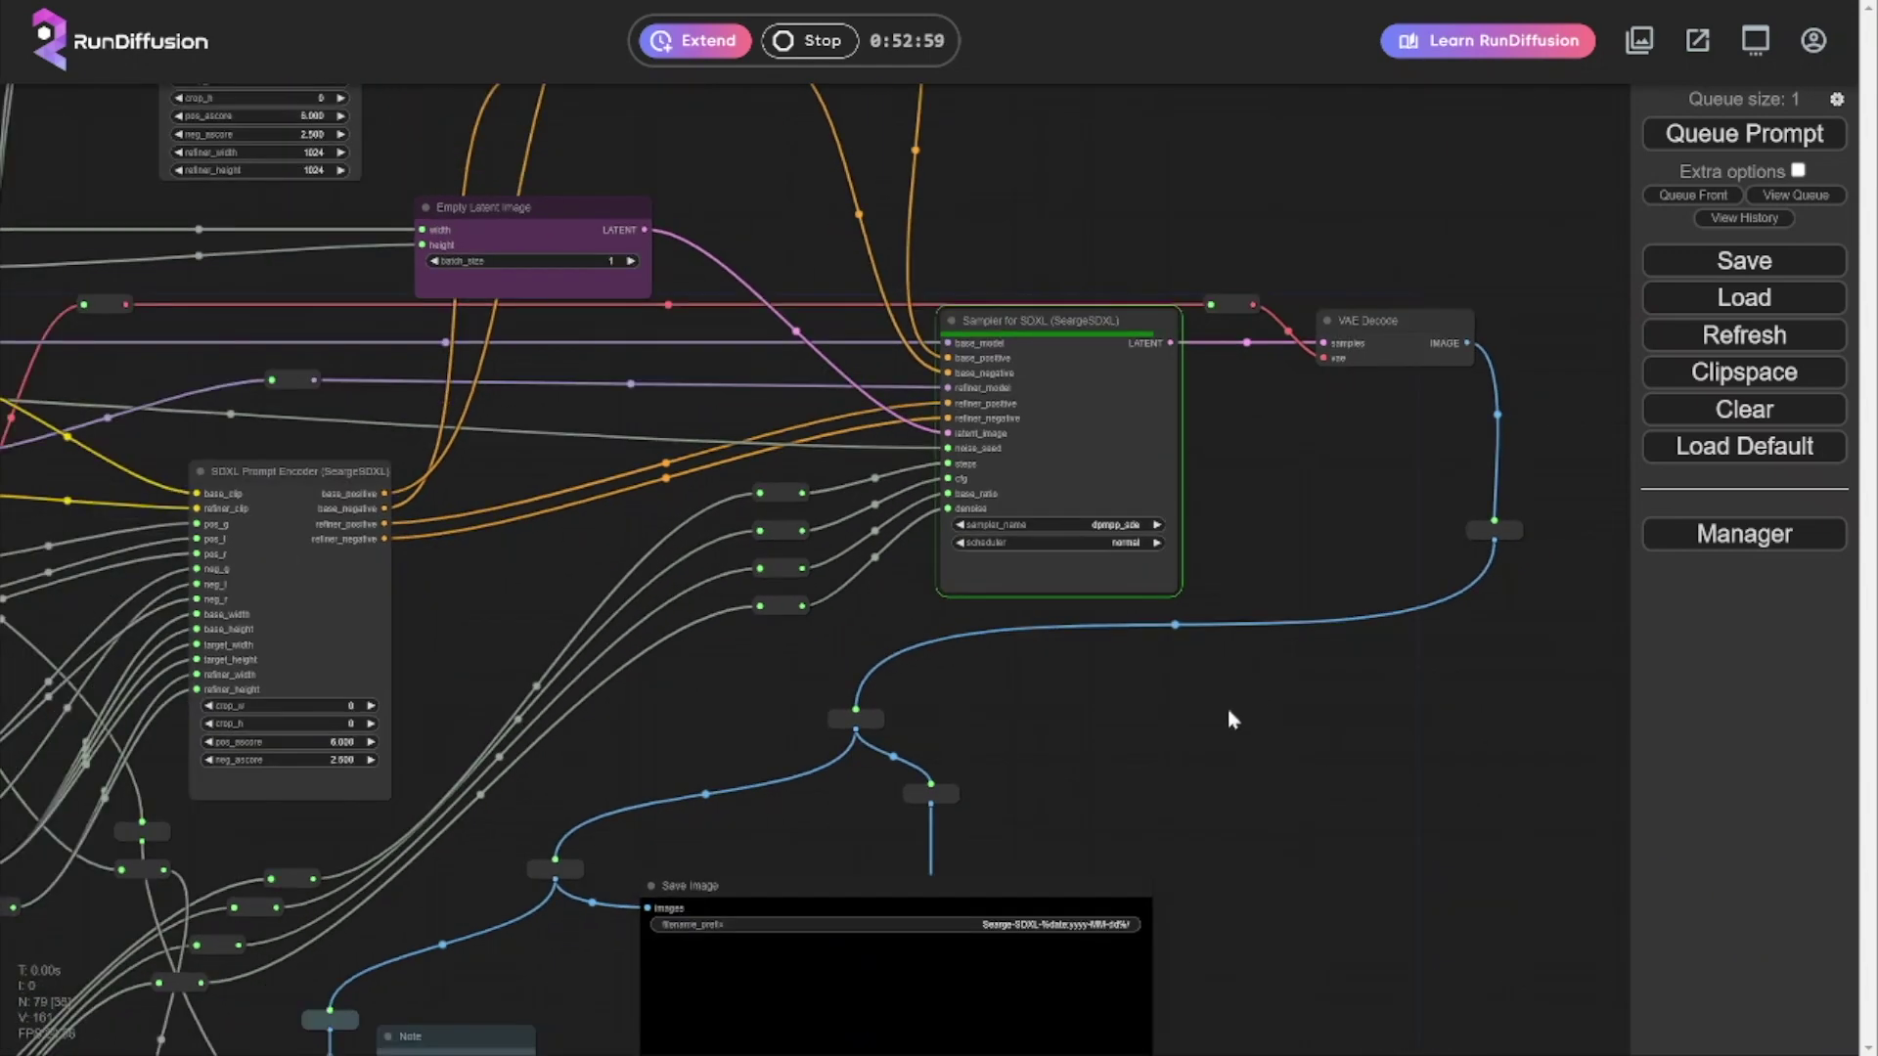
left_click_drag(1228, 708, 1368, 292)
Zoom into the finished pink Iron Man render in Save Image, then pan to the upscaled preview
left_click_drag(1346, 626, 1355, 562)
scroll(1360, 567, "up", 2)
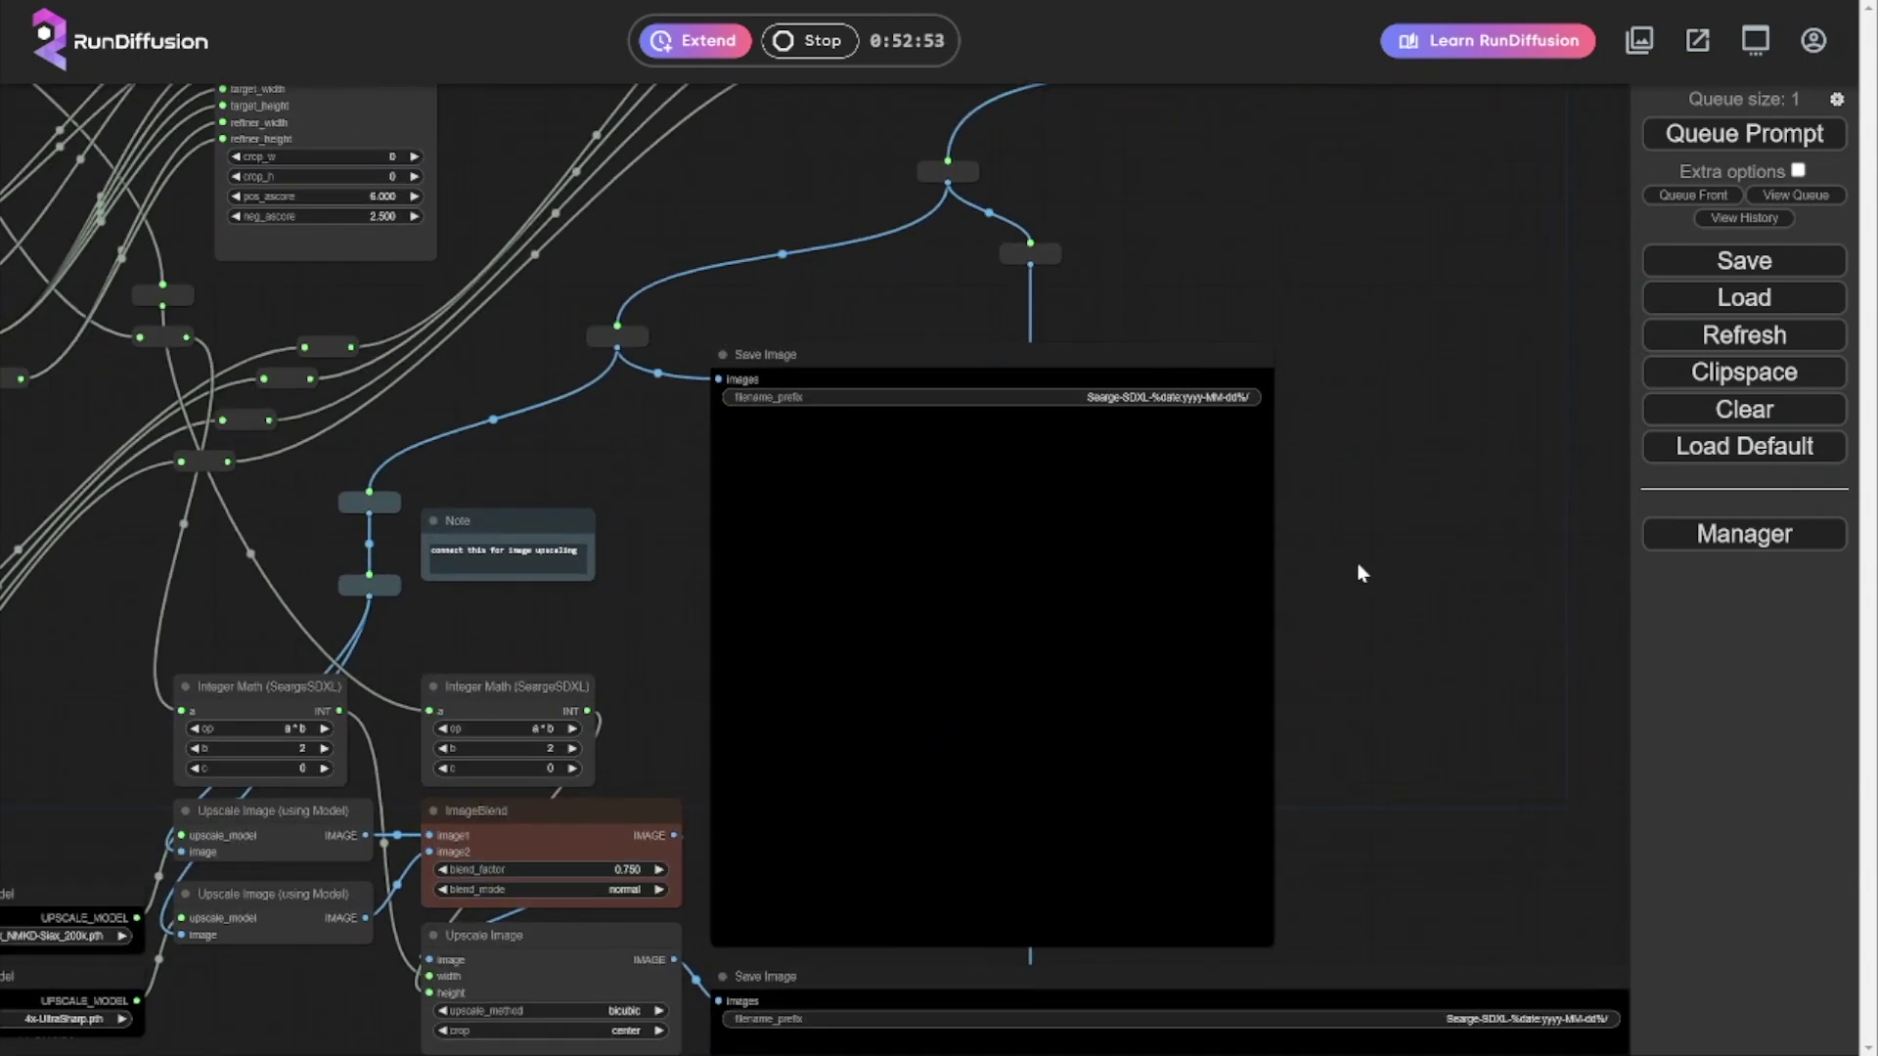
scroll(1362, 572, "down", 4)
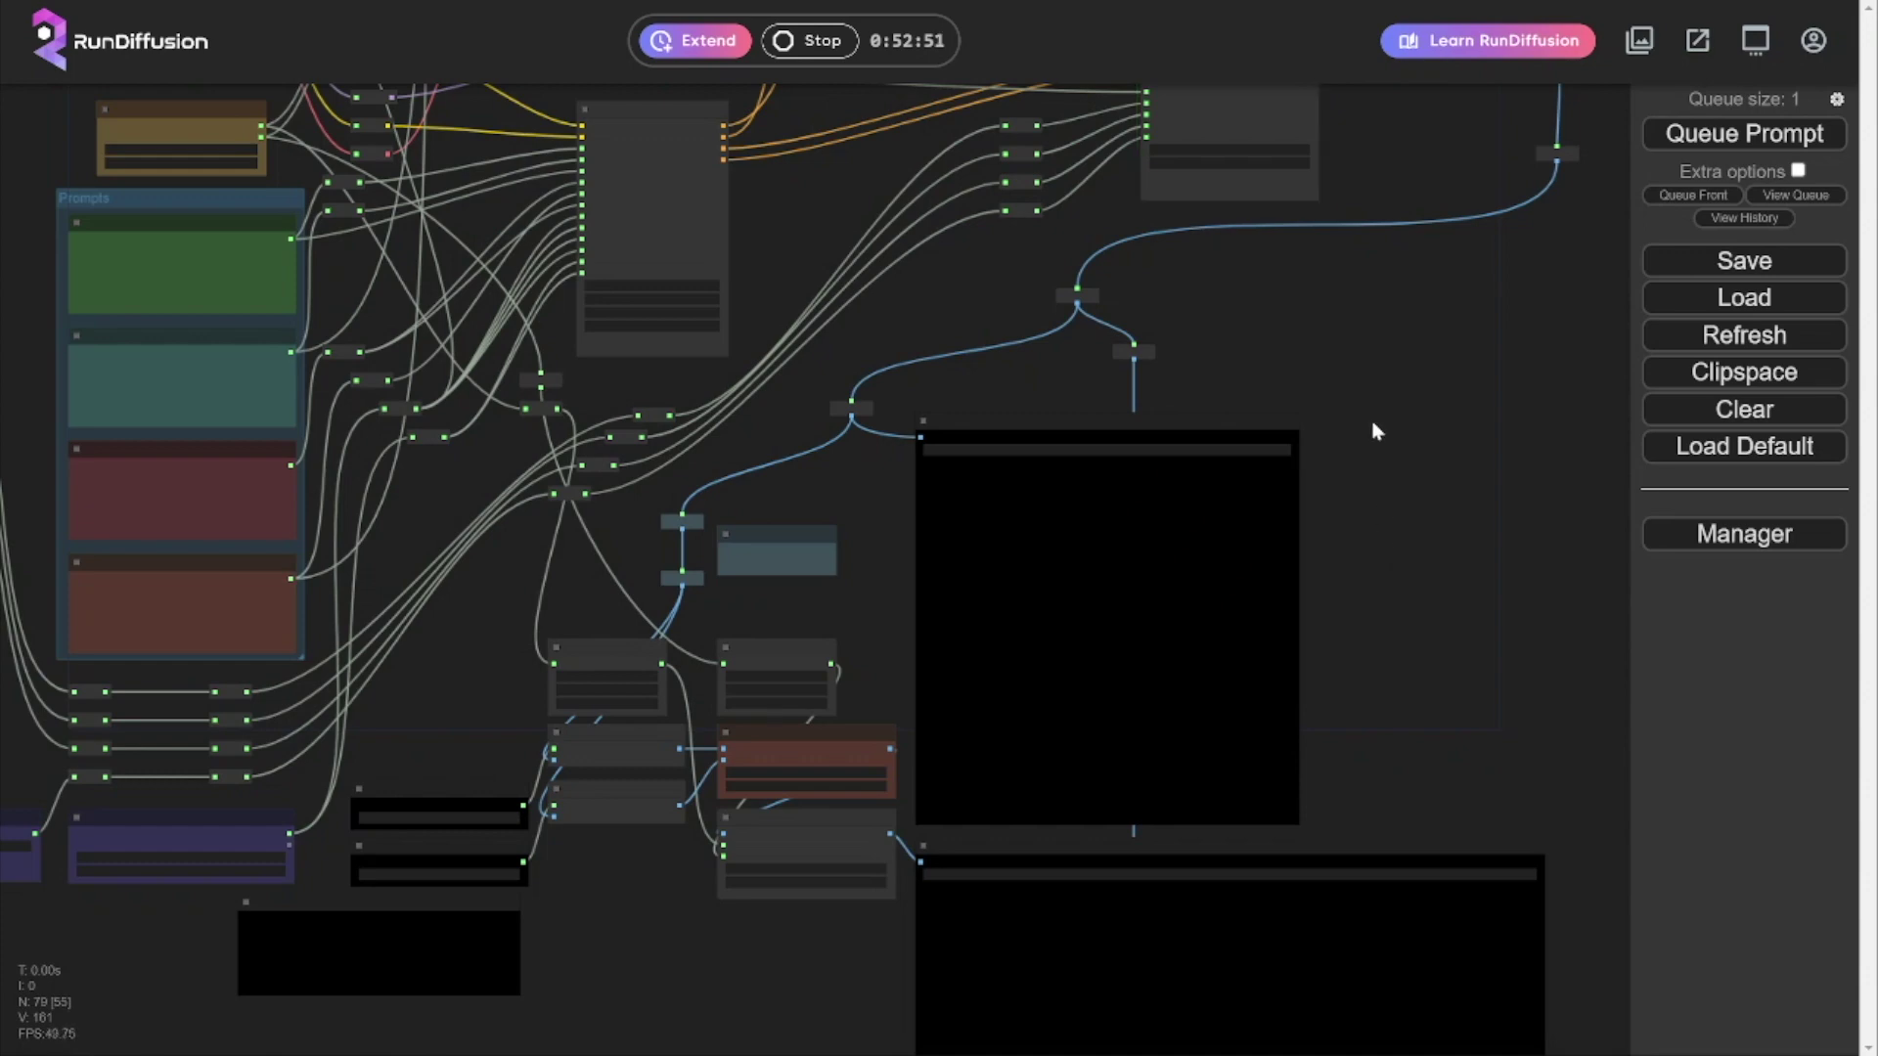
left_click_drag(1372, 424, 1363, 507)
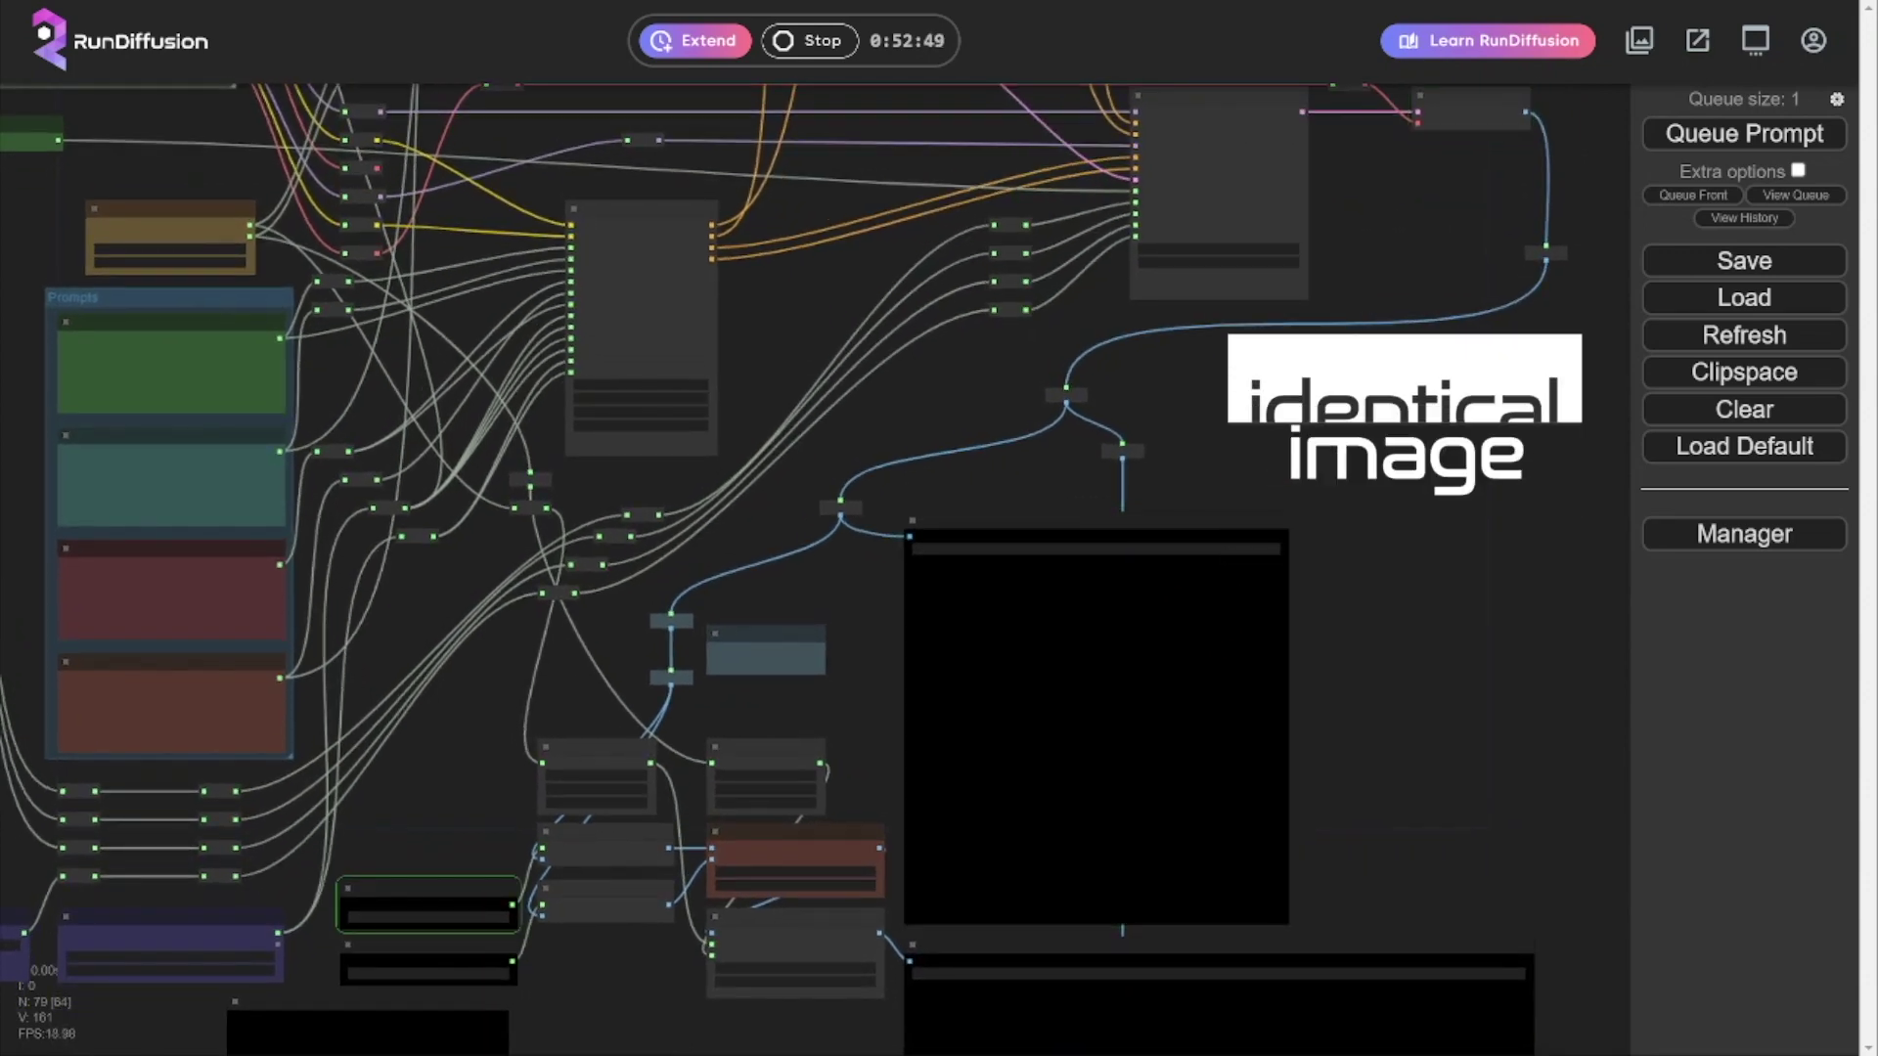
scroll(1380, 705, "up", 5)
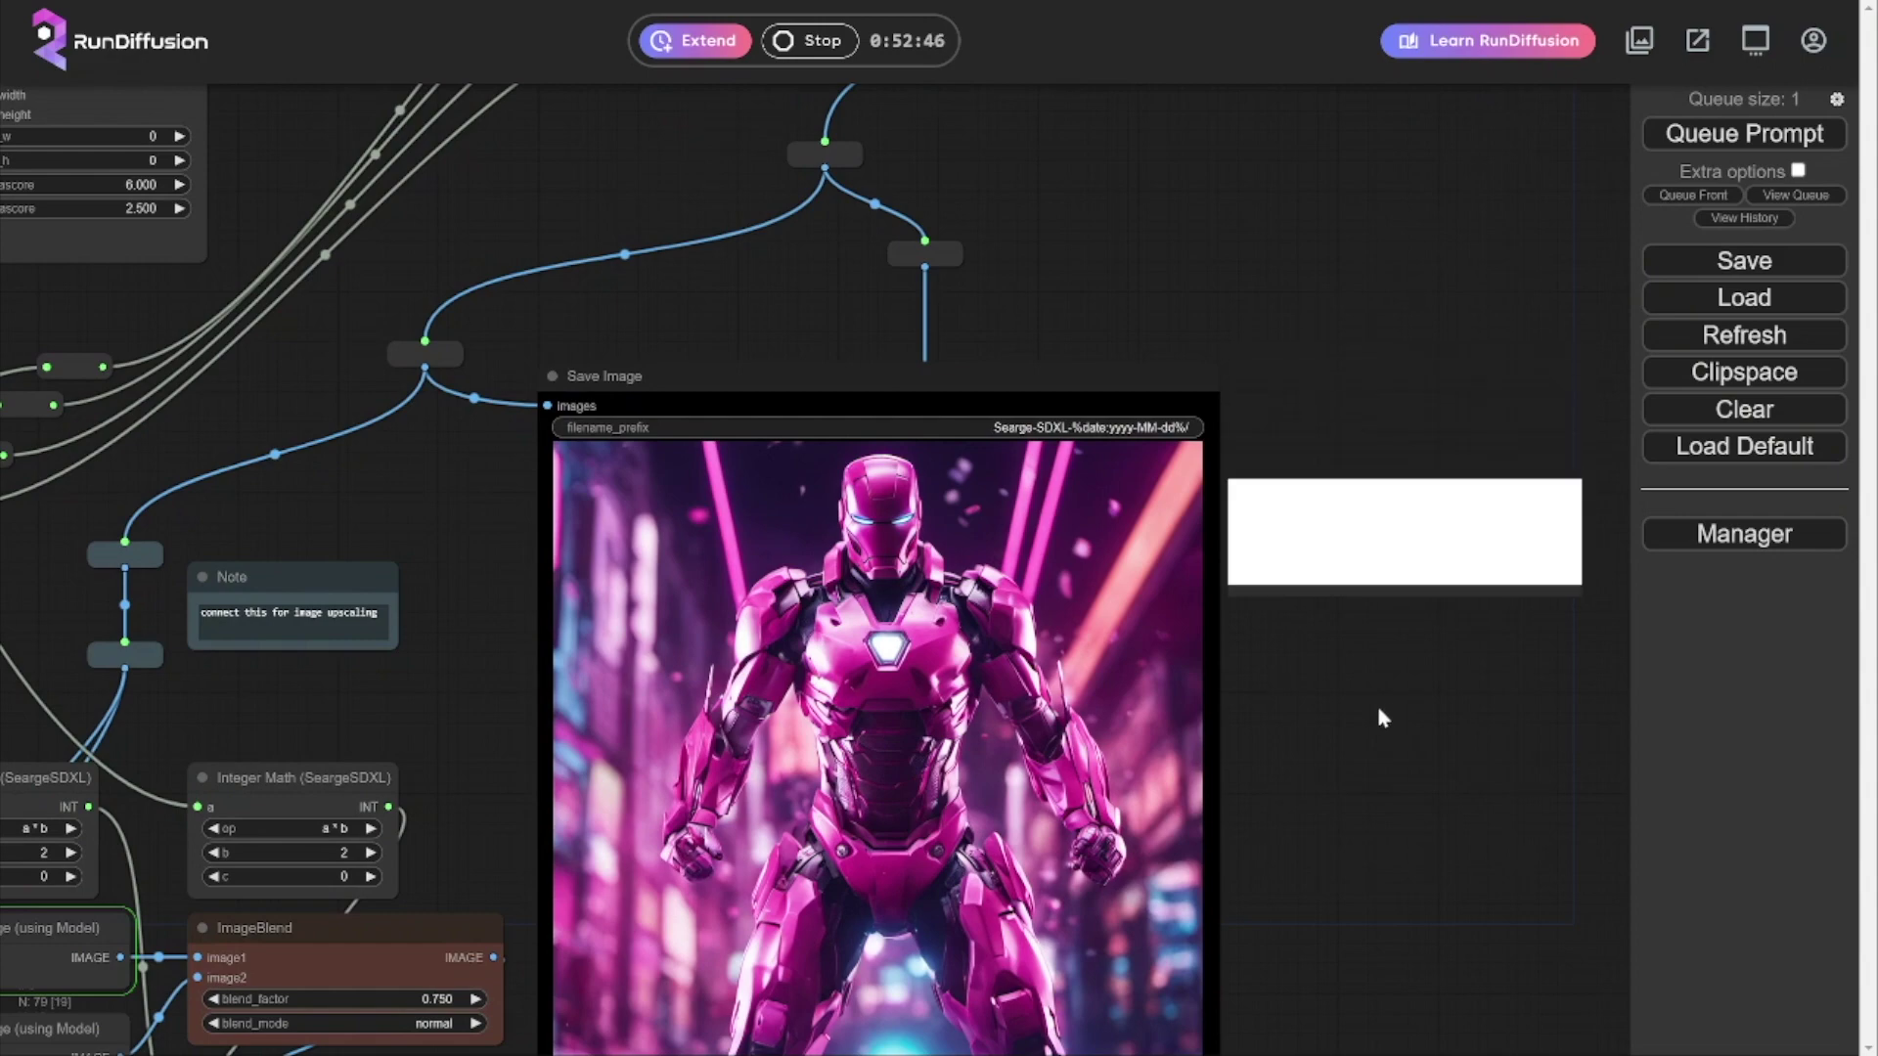
left_click_drag(1381, 718, 1408, 545)
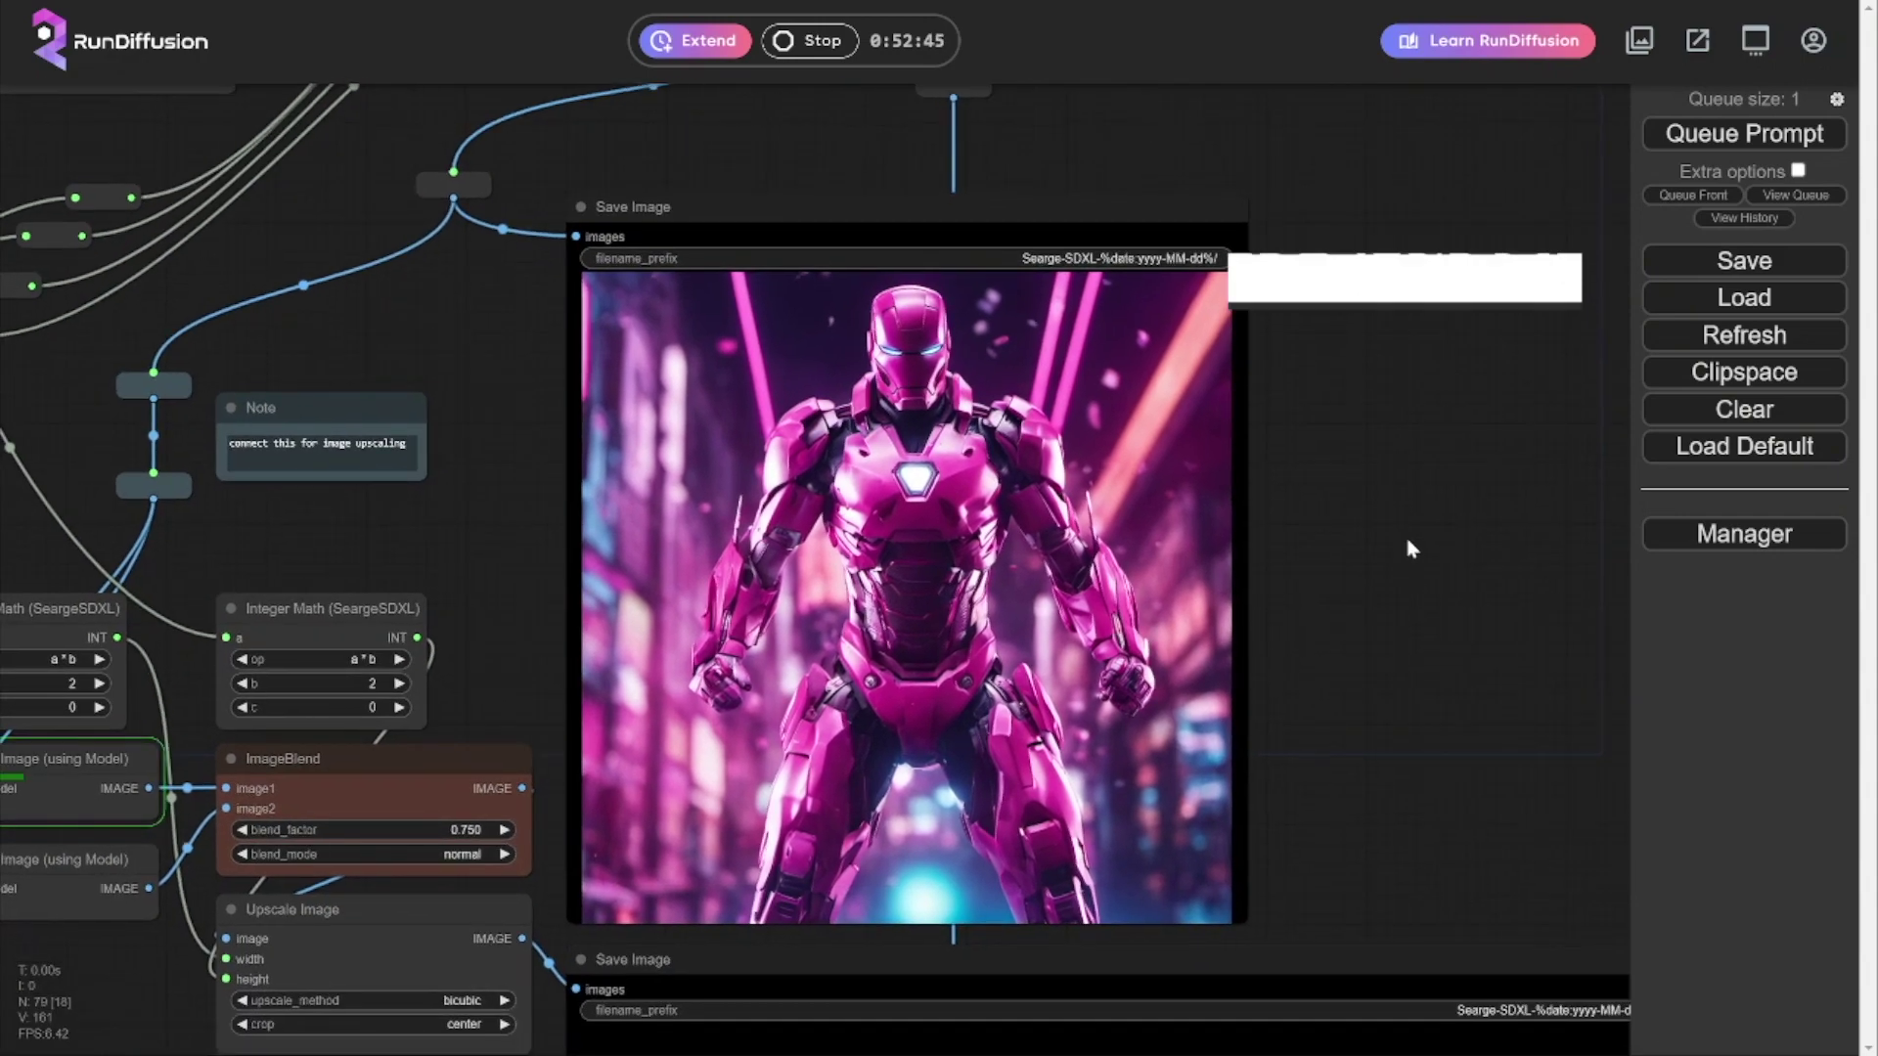
scroll(1412, 538, "down", 1)
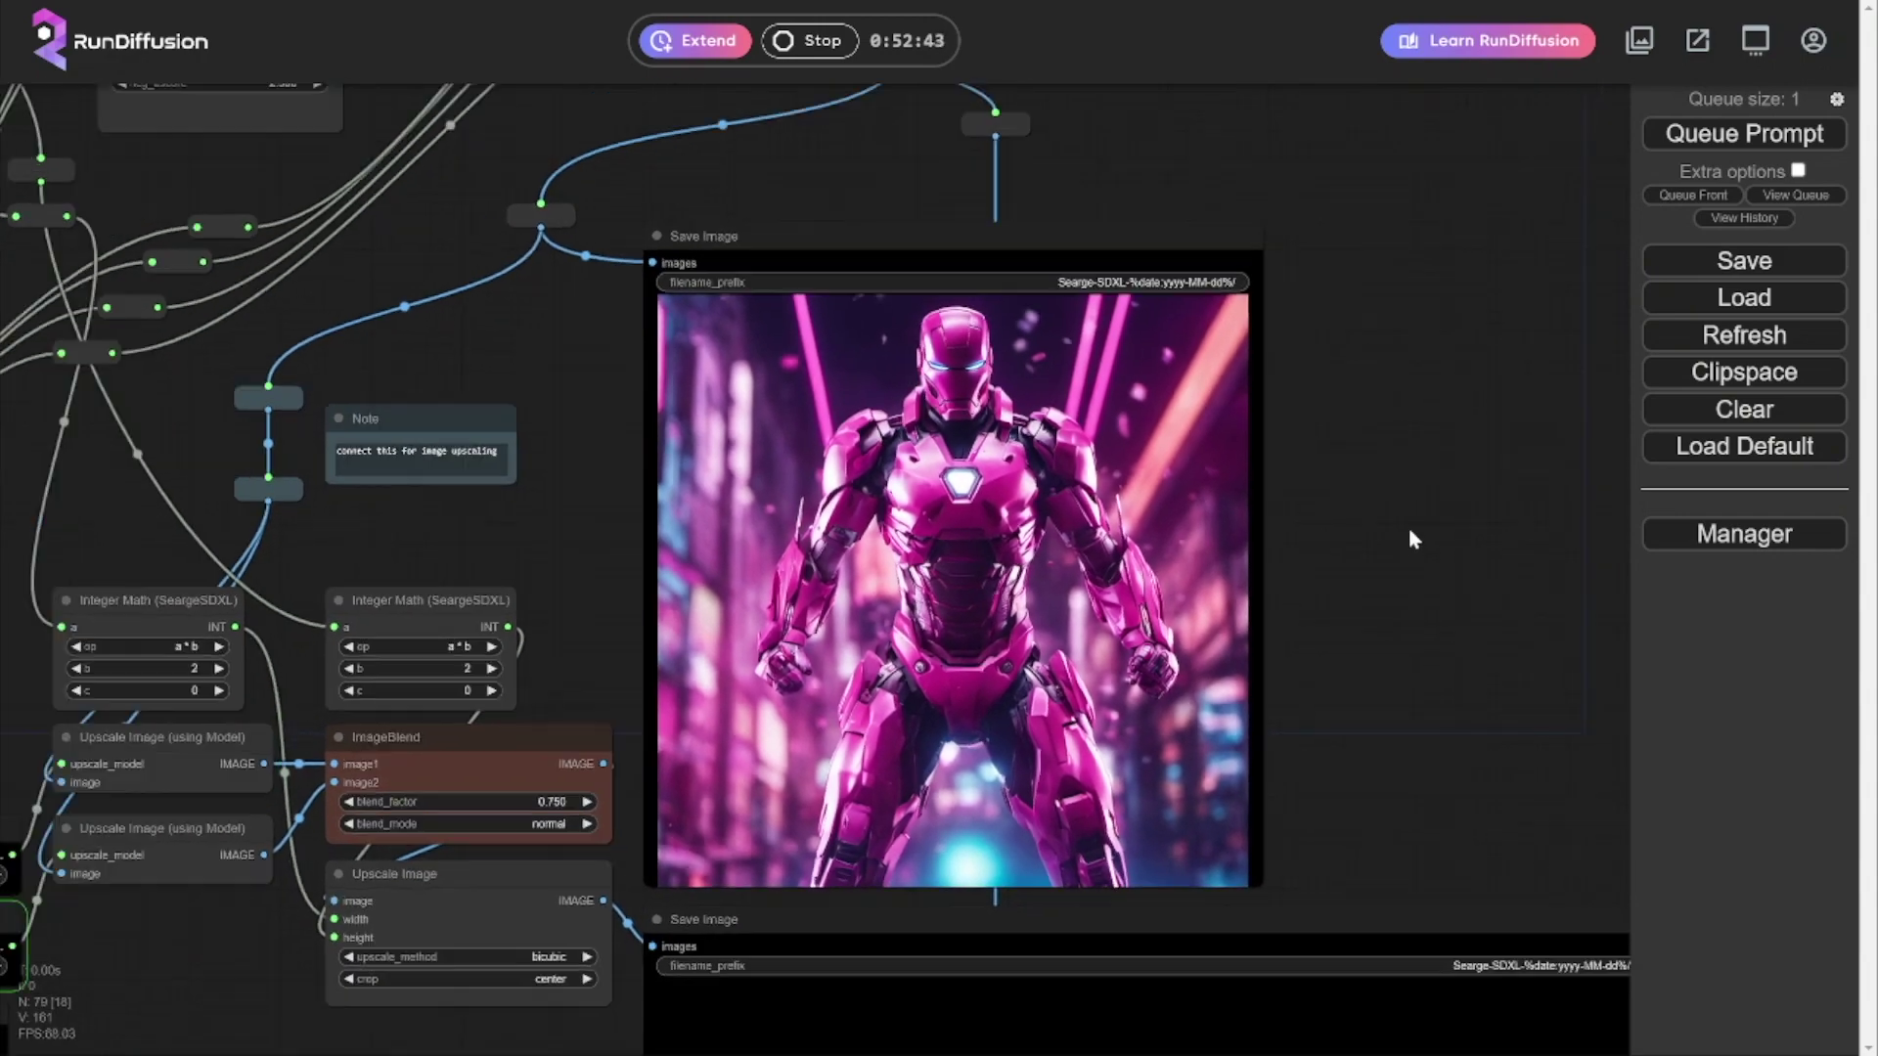
scroll(1412, 538, "down", 3)
scroll(1408, 538, "down", 2)
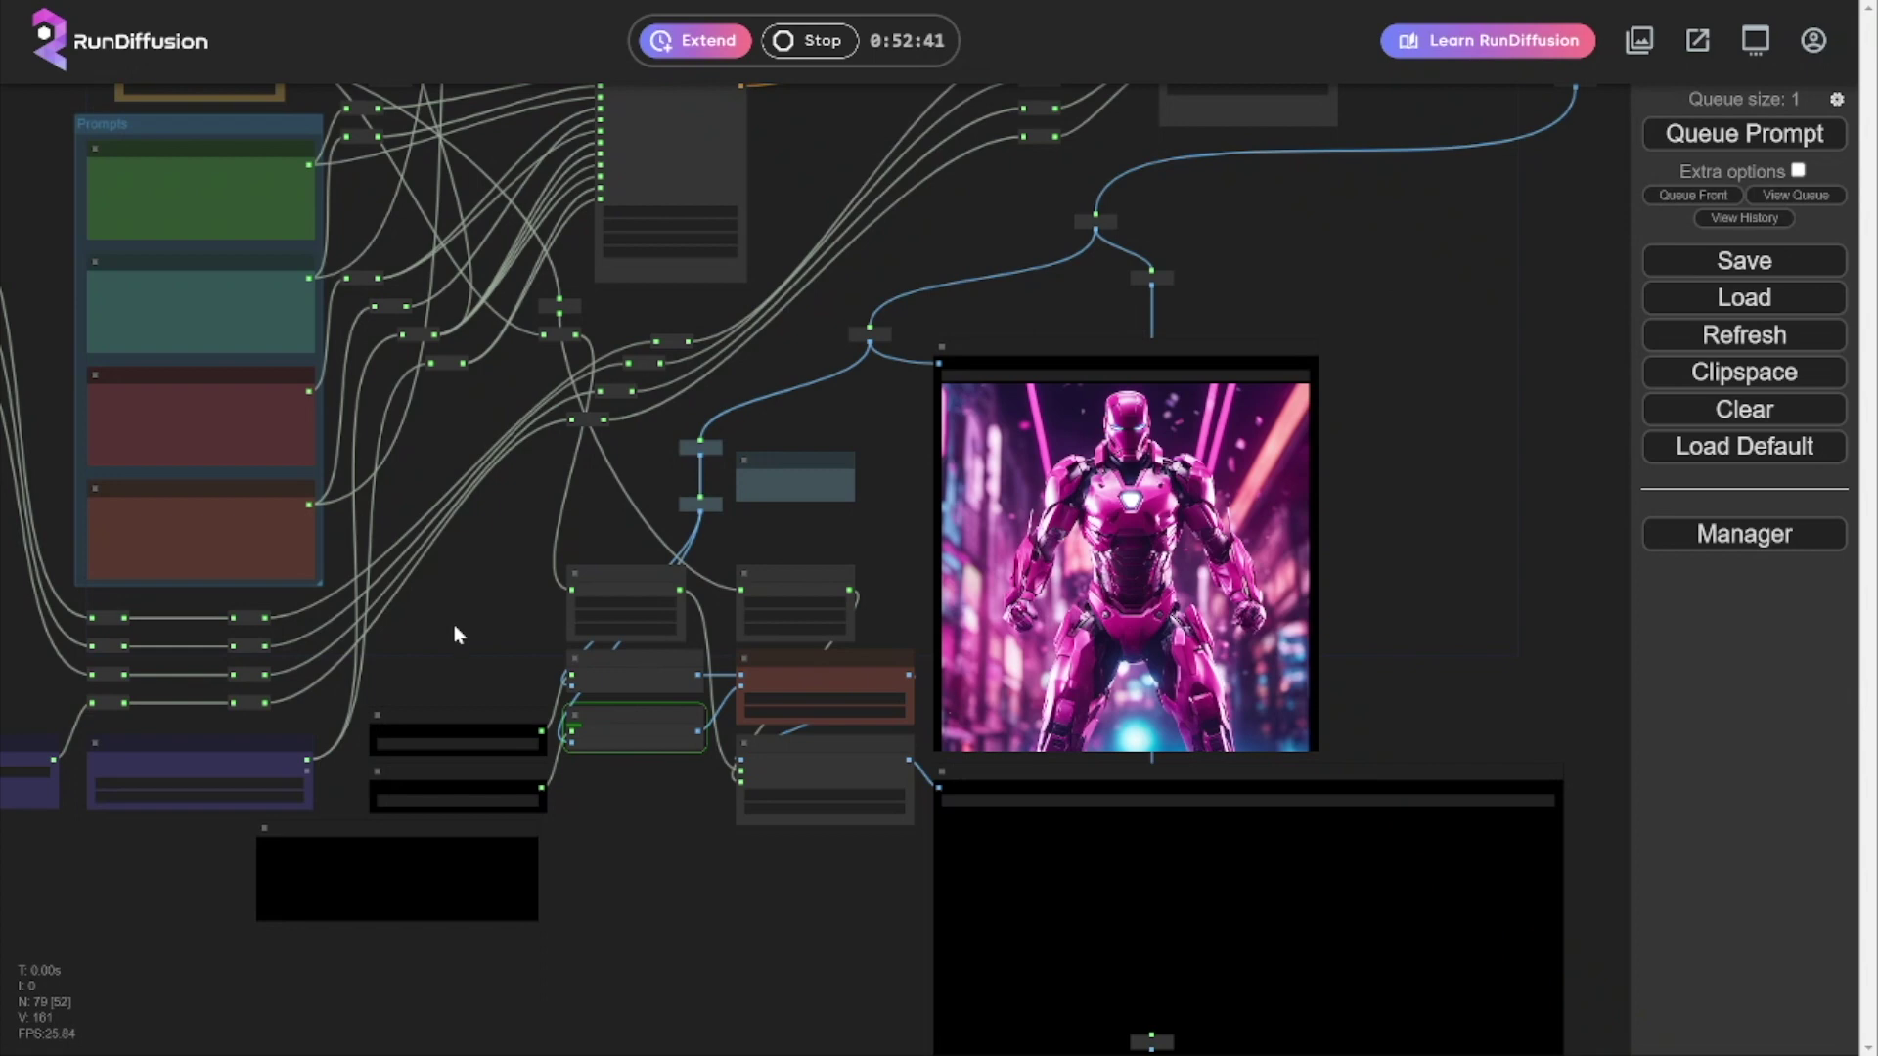
left_click_drag(461, 634, 1170, 721)
Set the seed's after-generation behaviour to randomize and zoom out to the whole graph
scroll(566, 423, "up", 6)
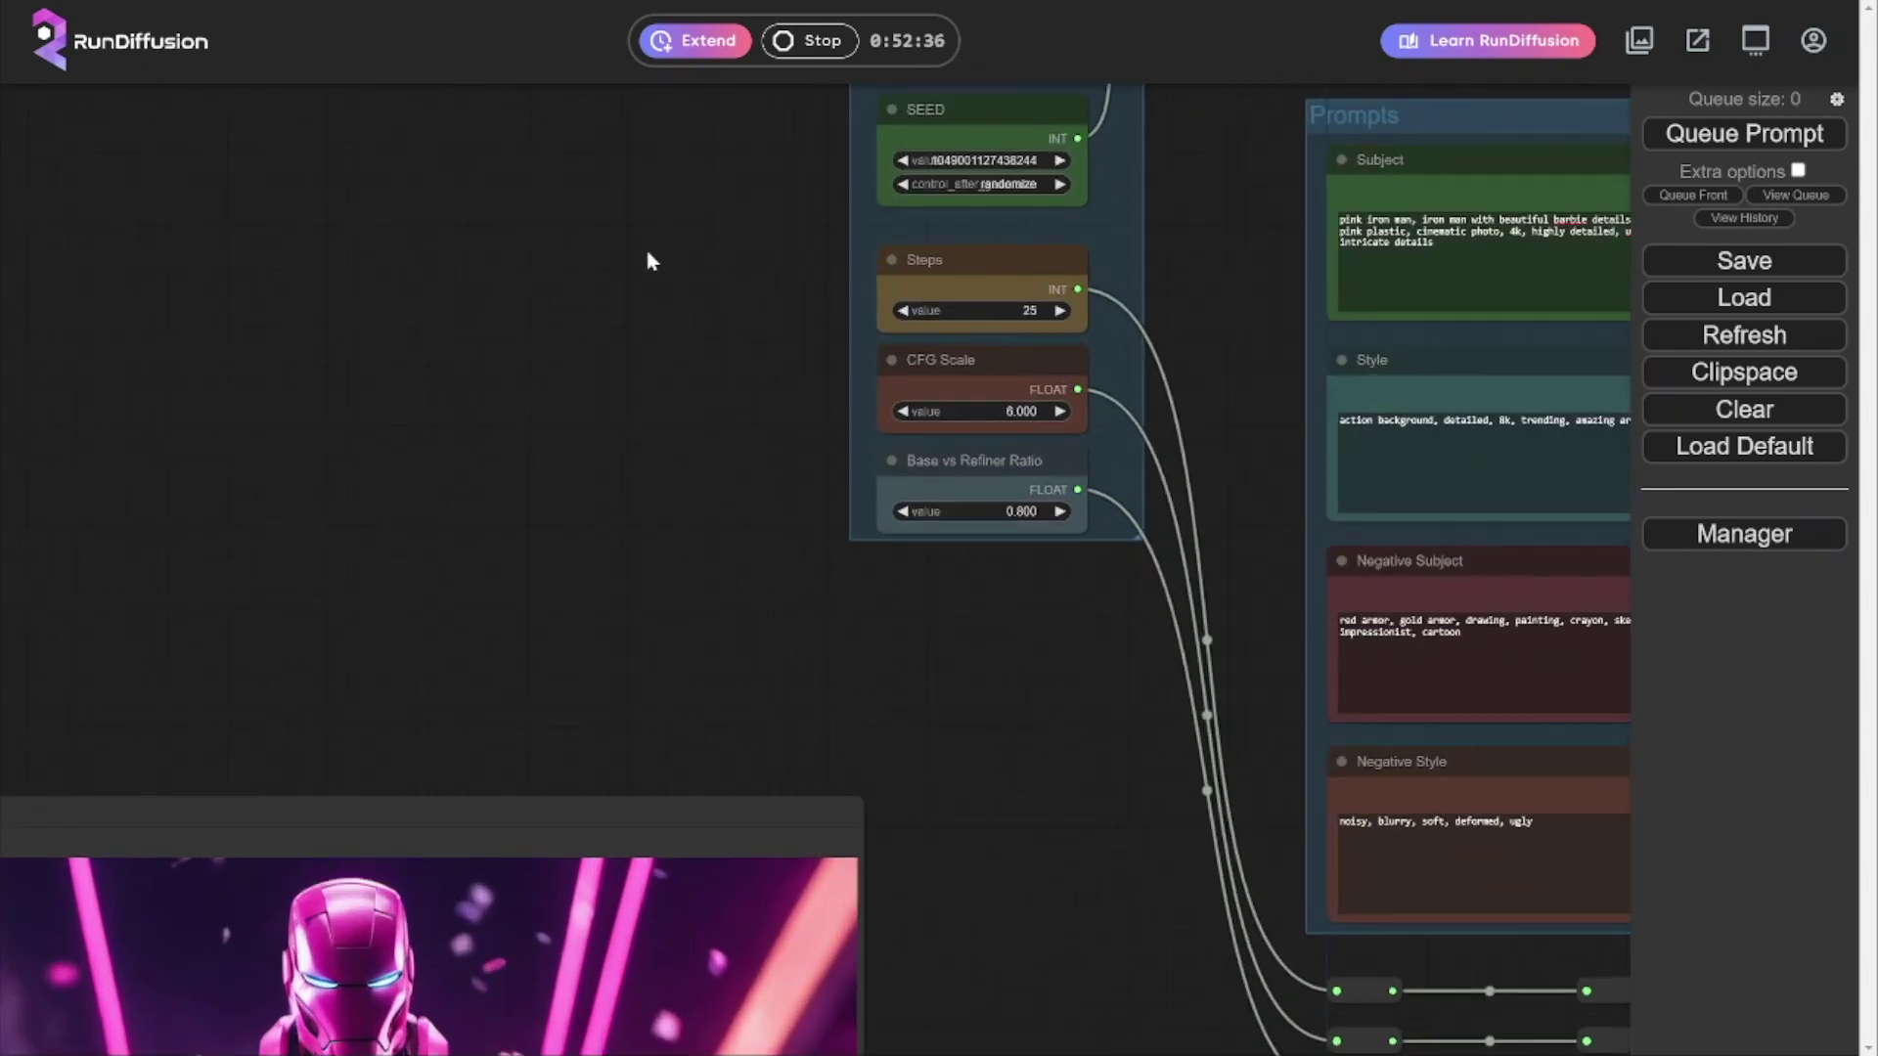
left_click_drag(647, 260, 579, 418)
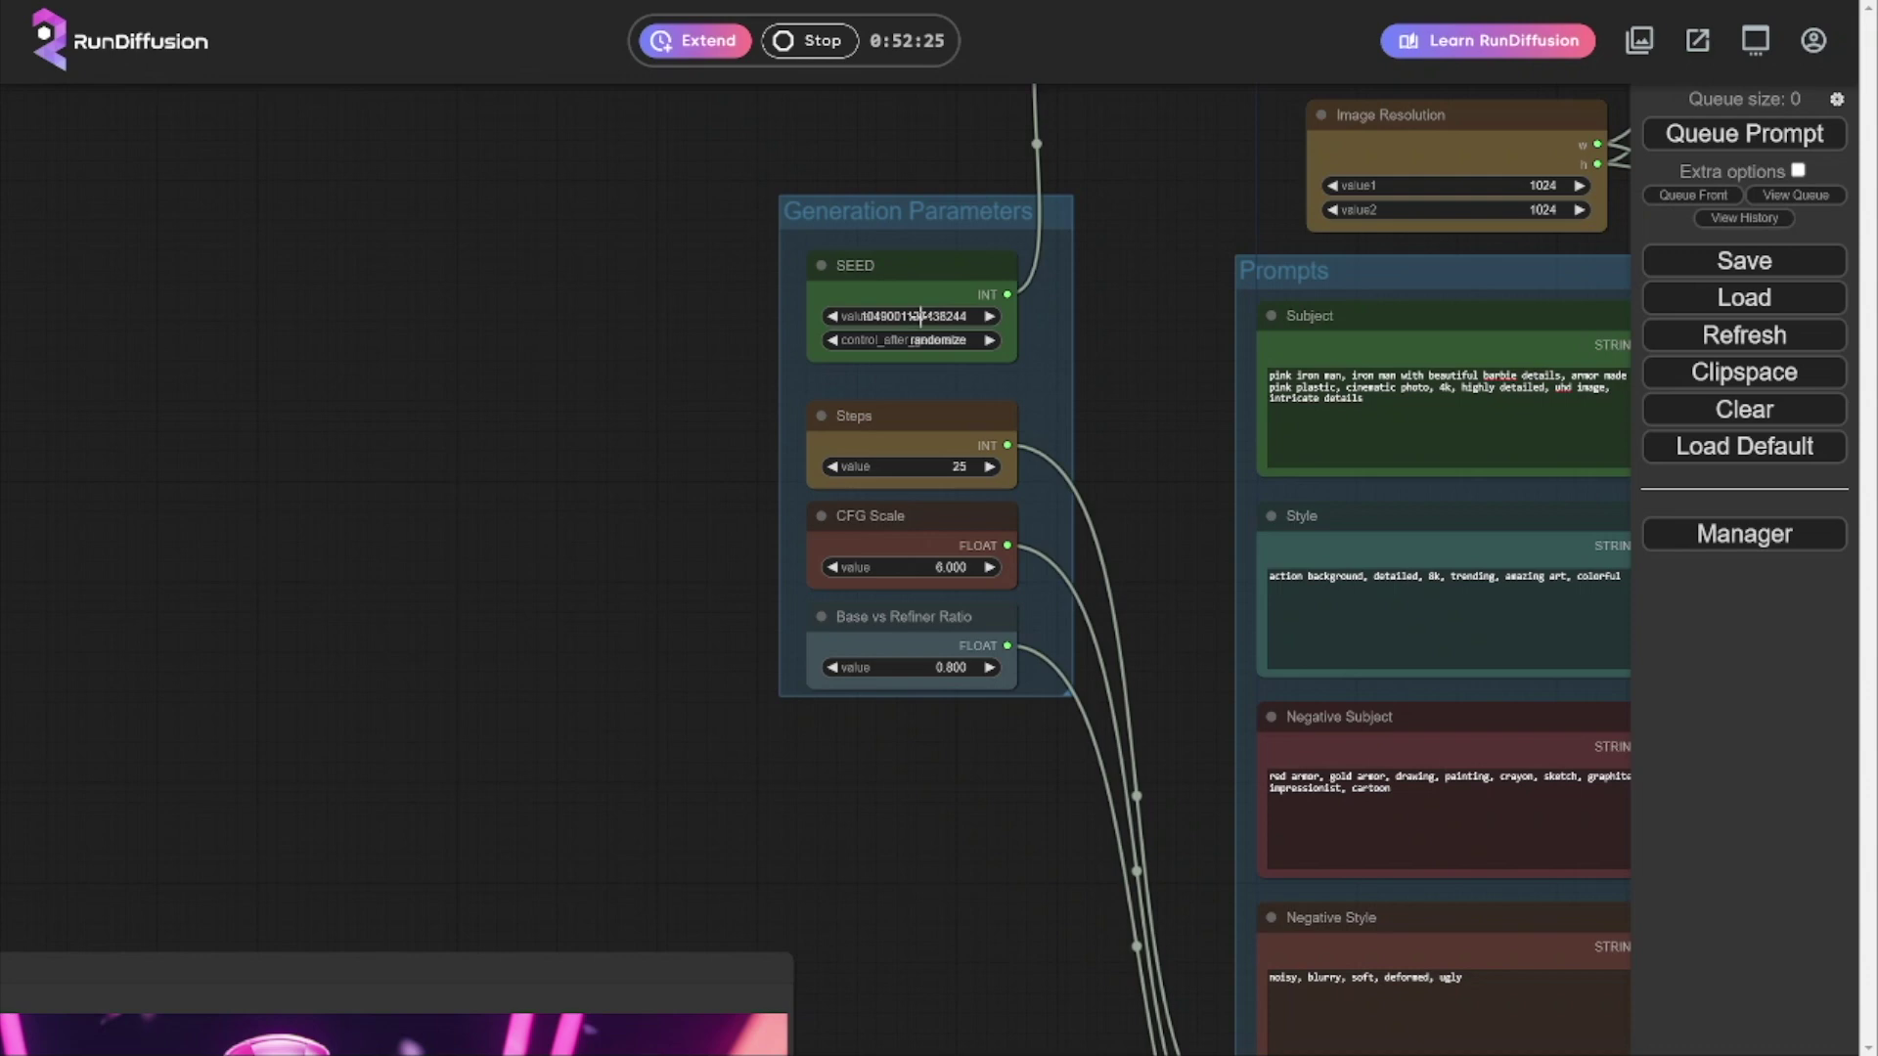
left_click(934, 342)
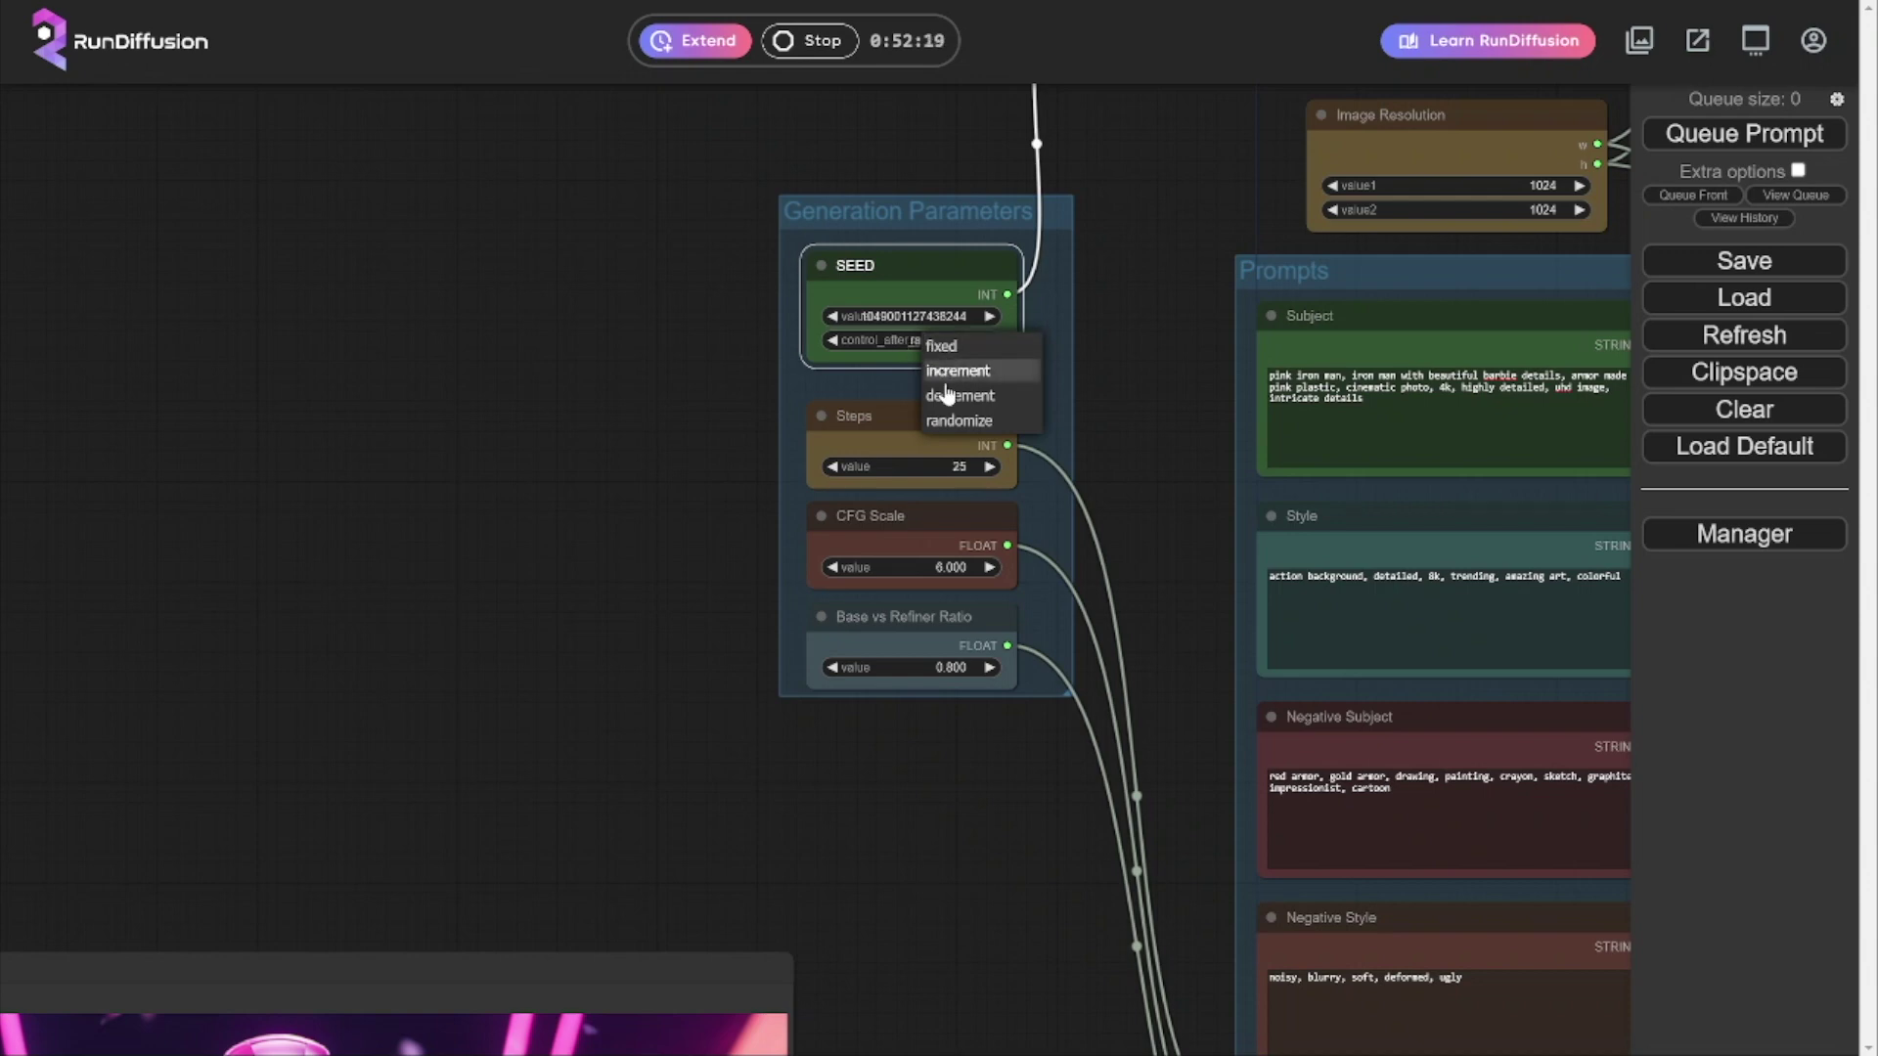
left_click(951, 422)
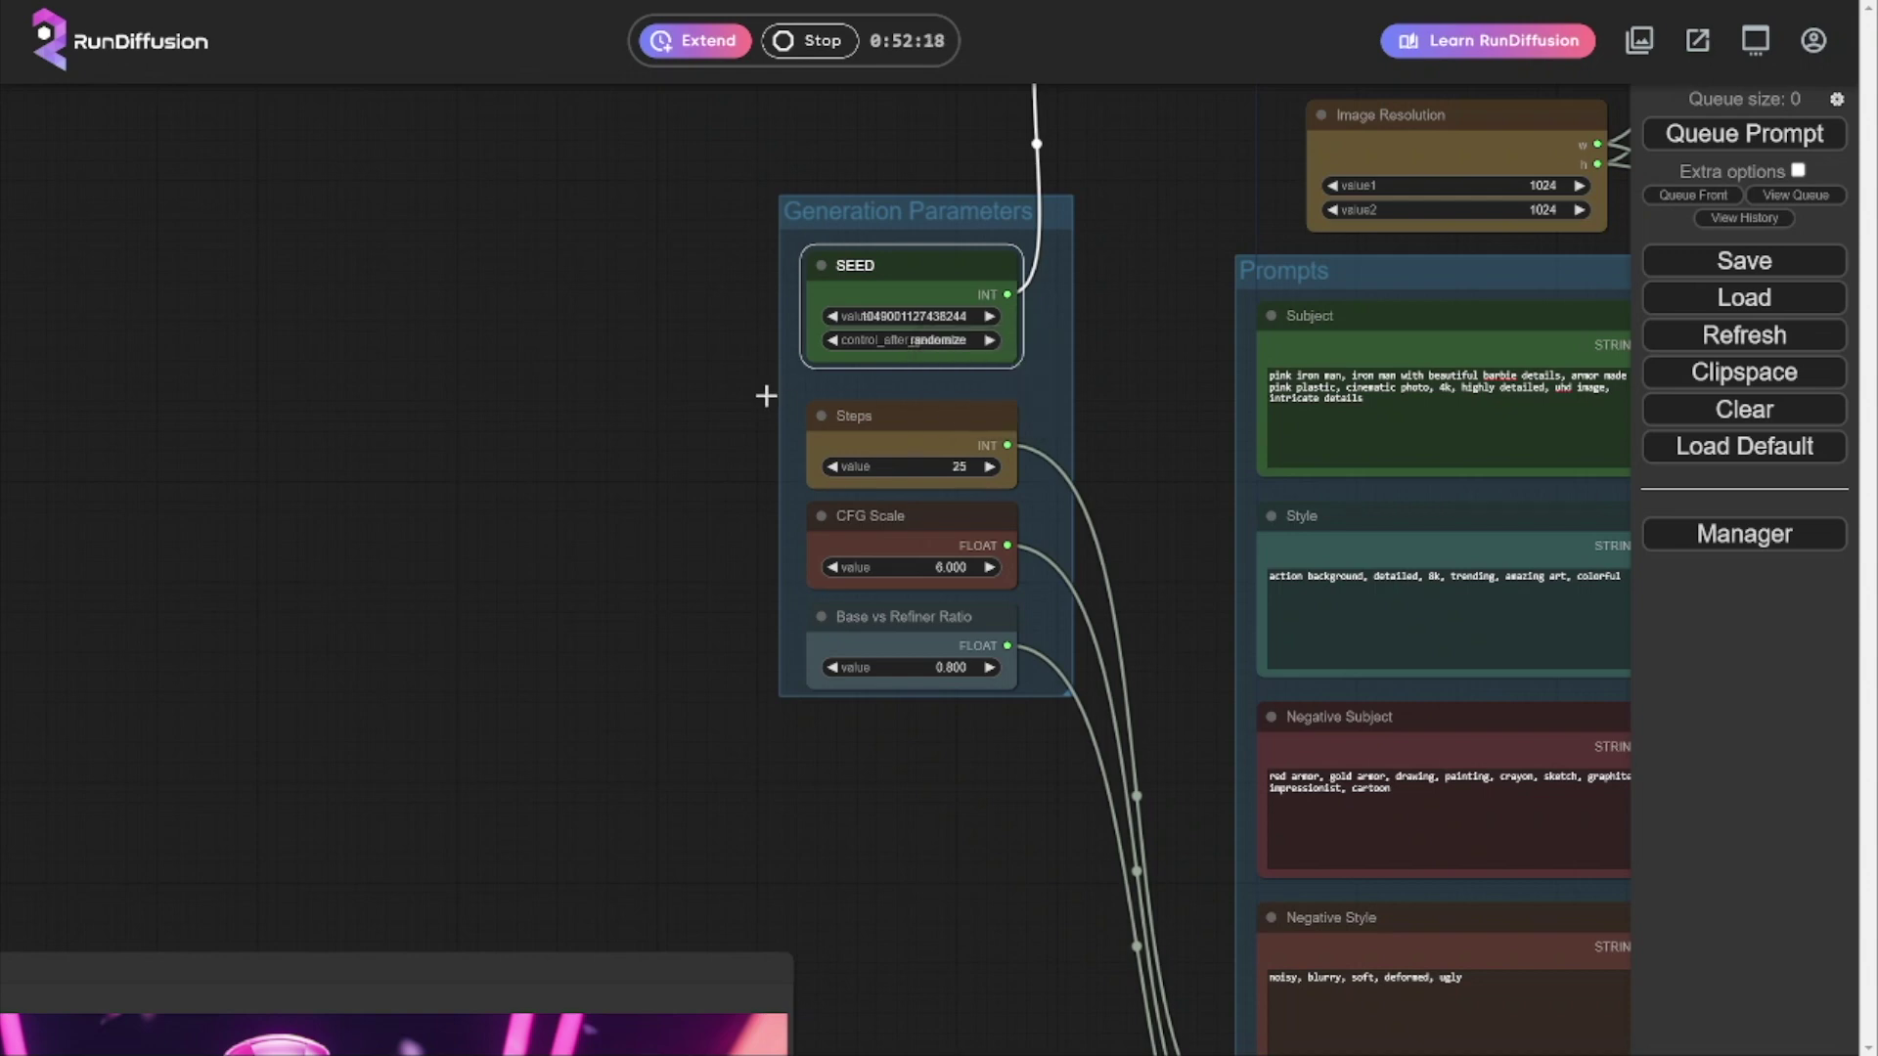
left_click(717, 381)
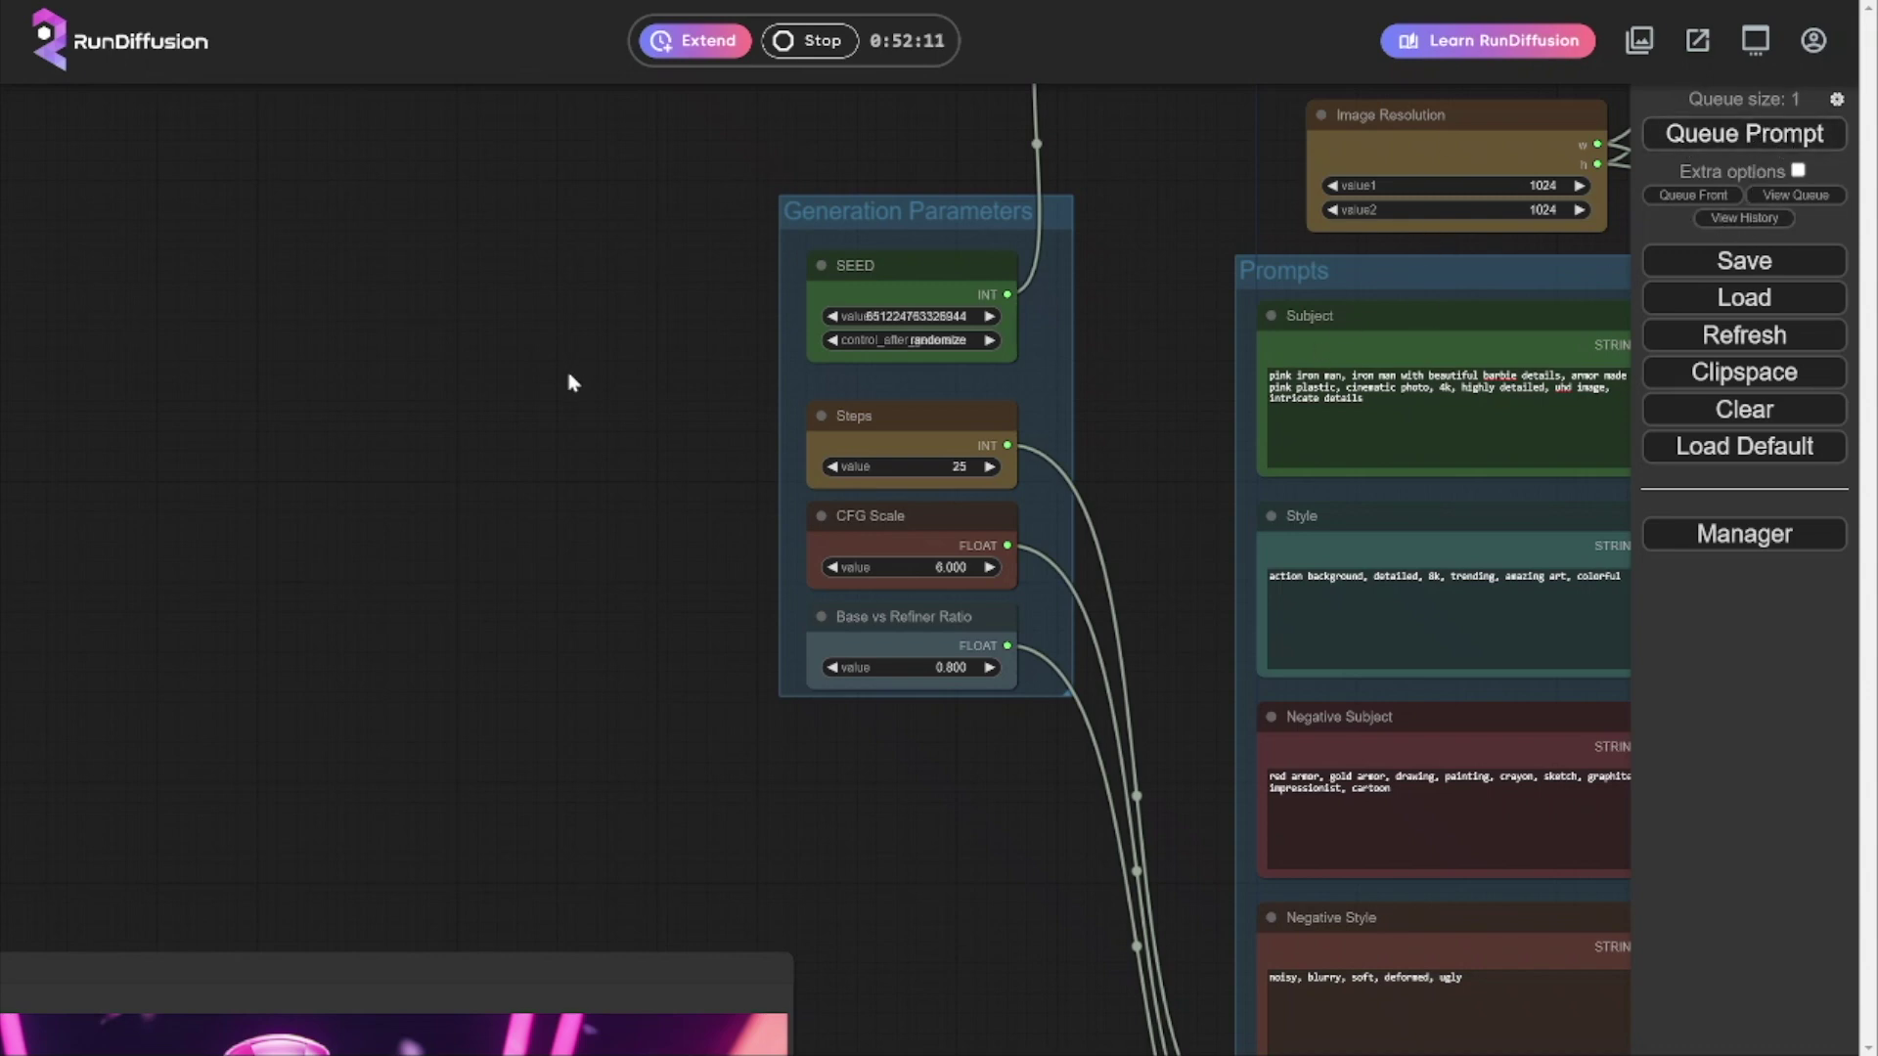
scroll(552, 382, "down", 5)
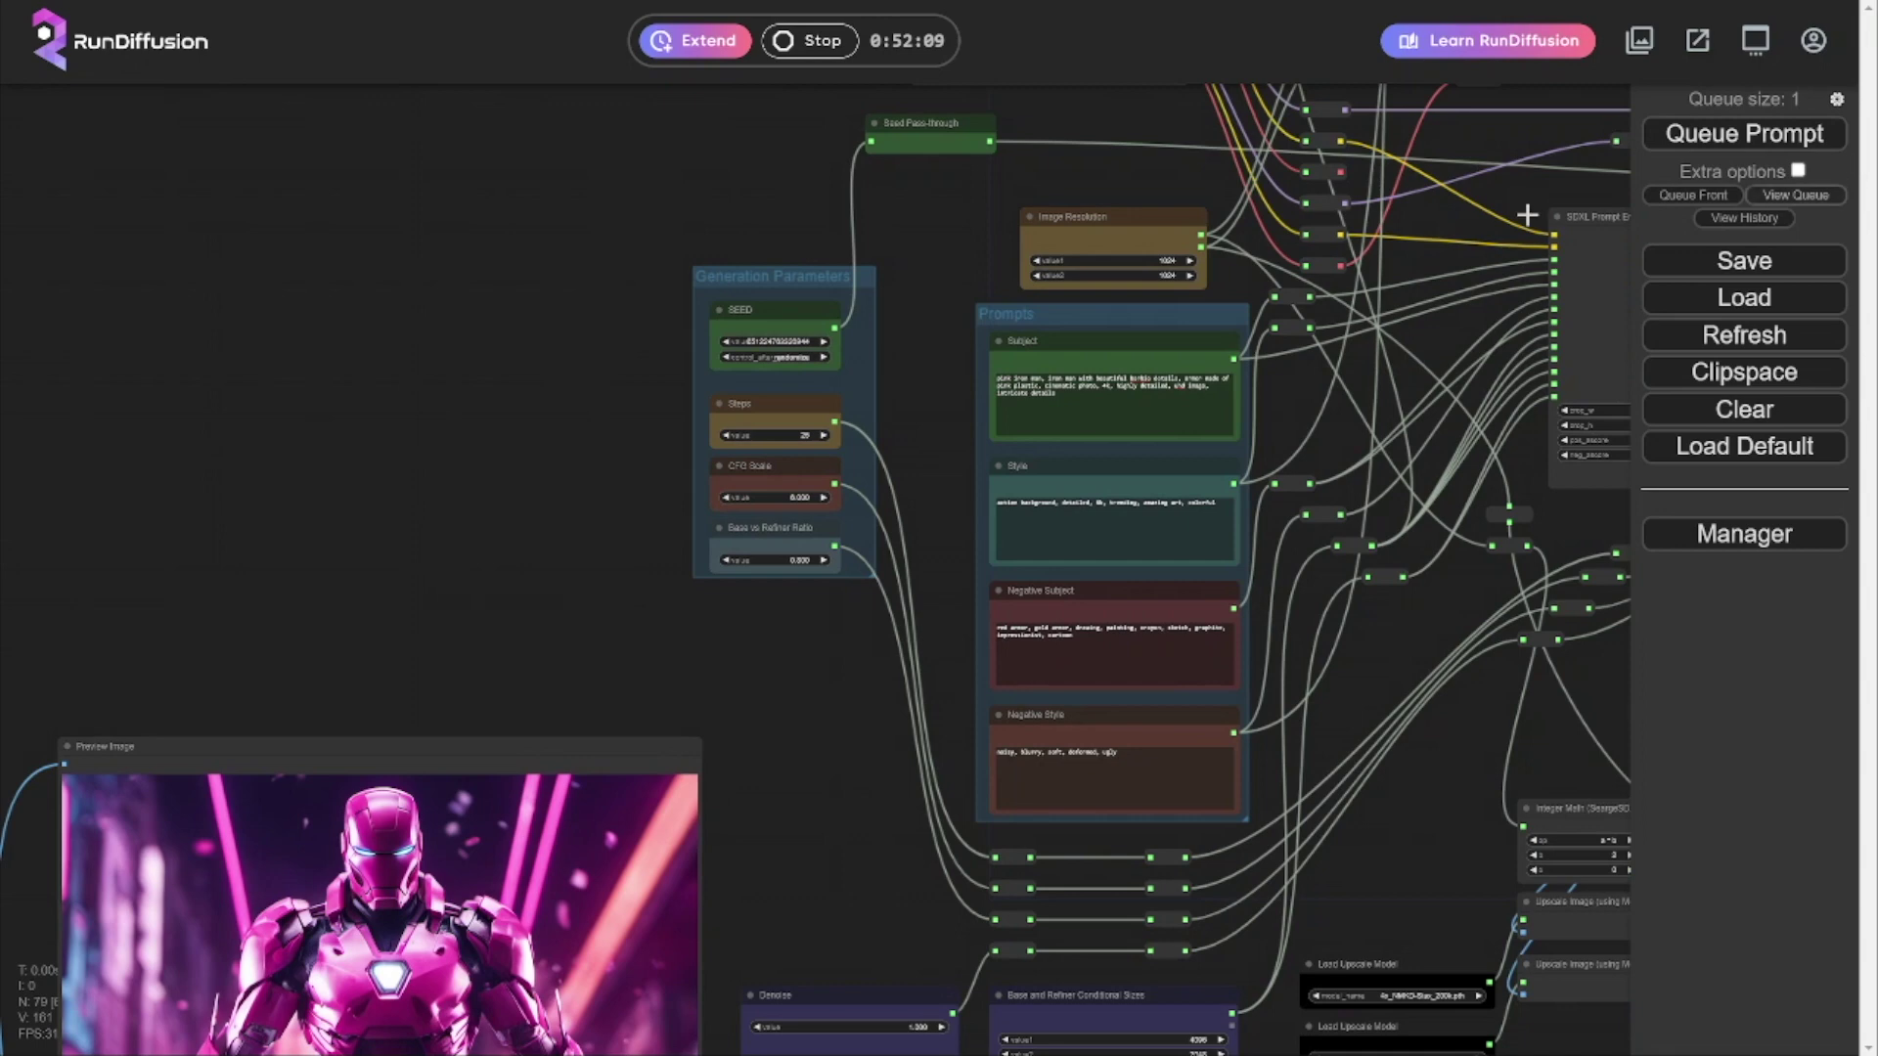
Queue another prompt, show the running and pending jobs, and pan to the robot output image
left_click(1729, 142)
left_click(1793, 195)
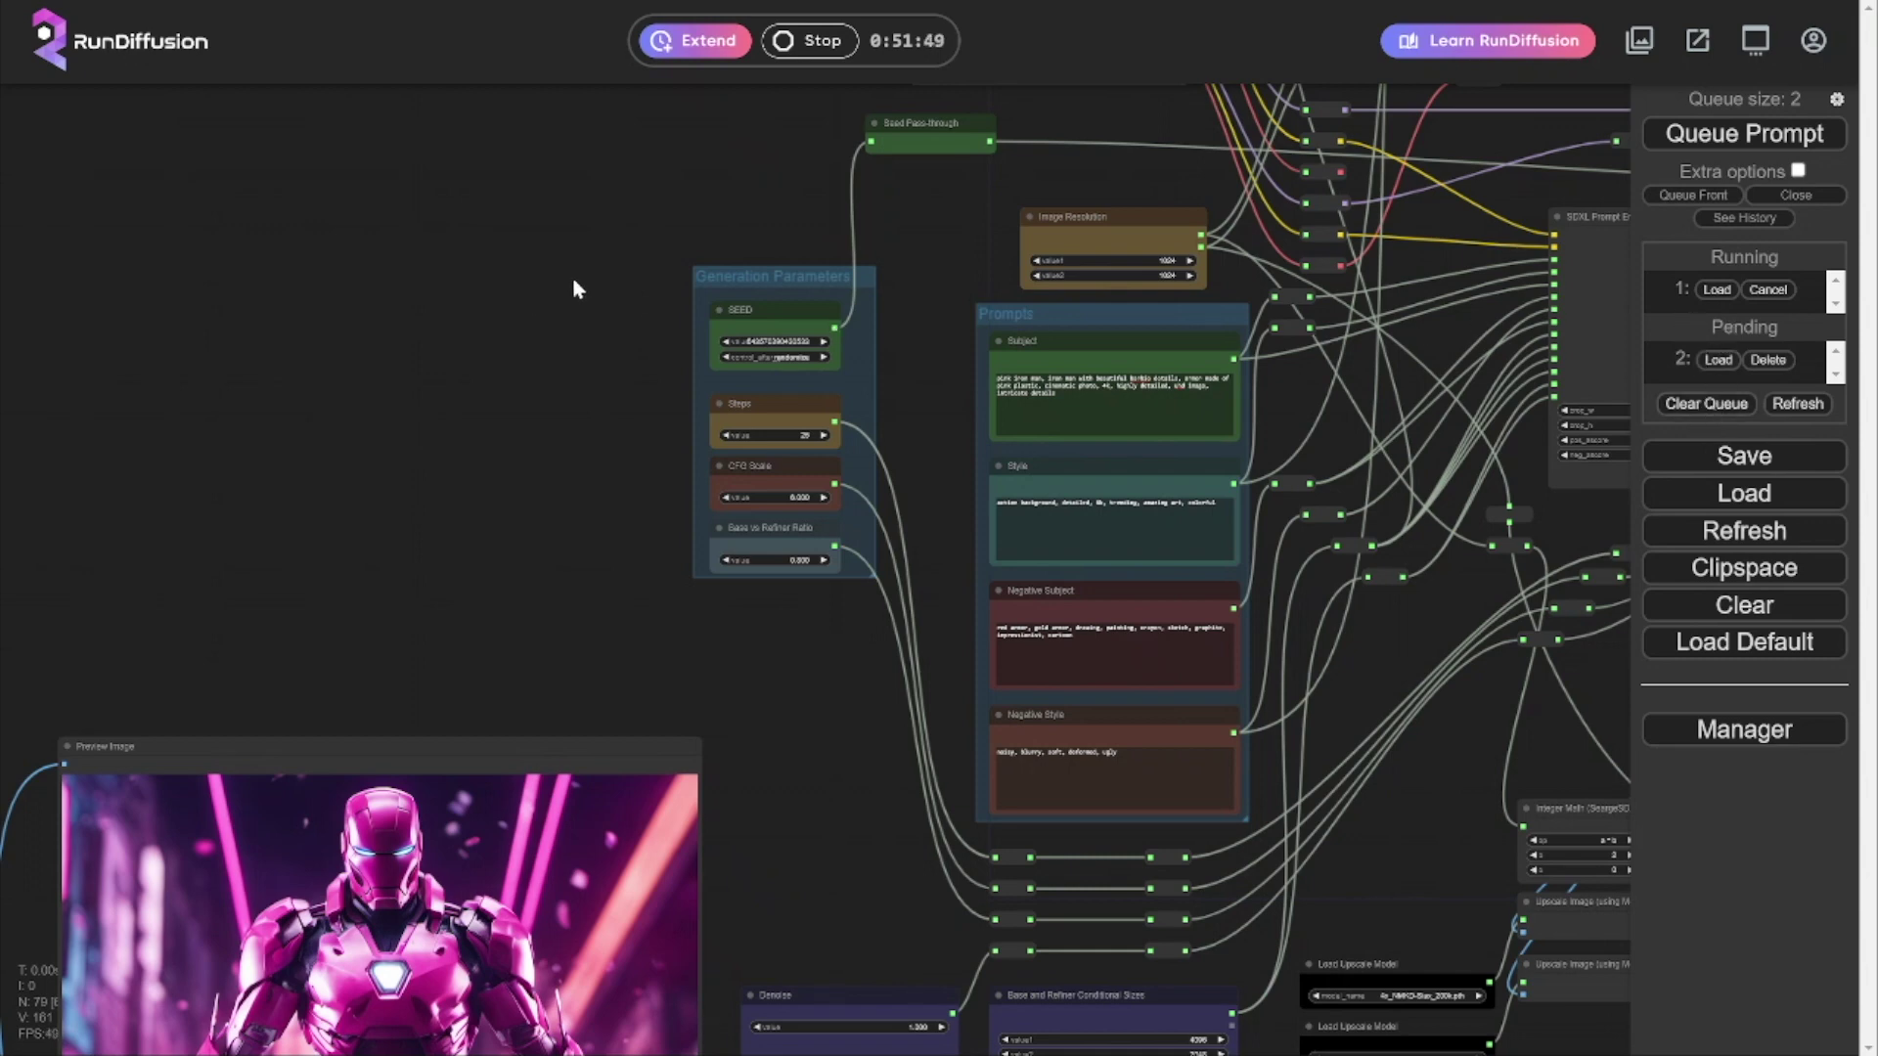
left_click_drag(578, 290, 243, 320)
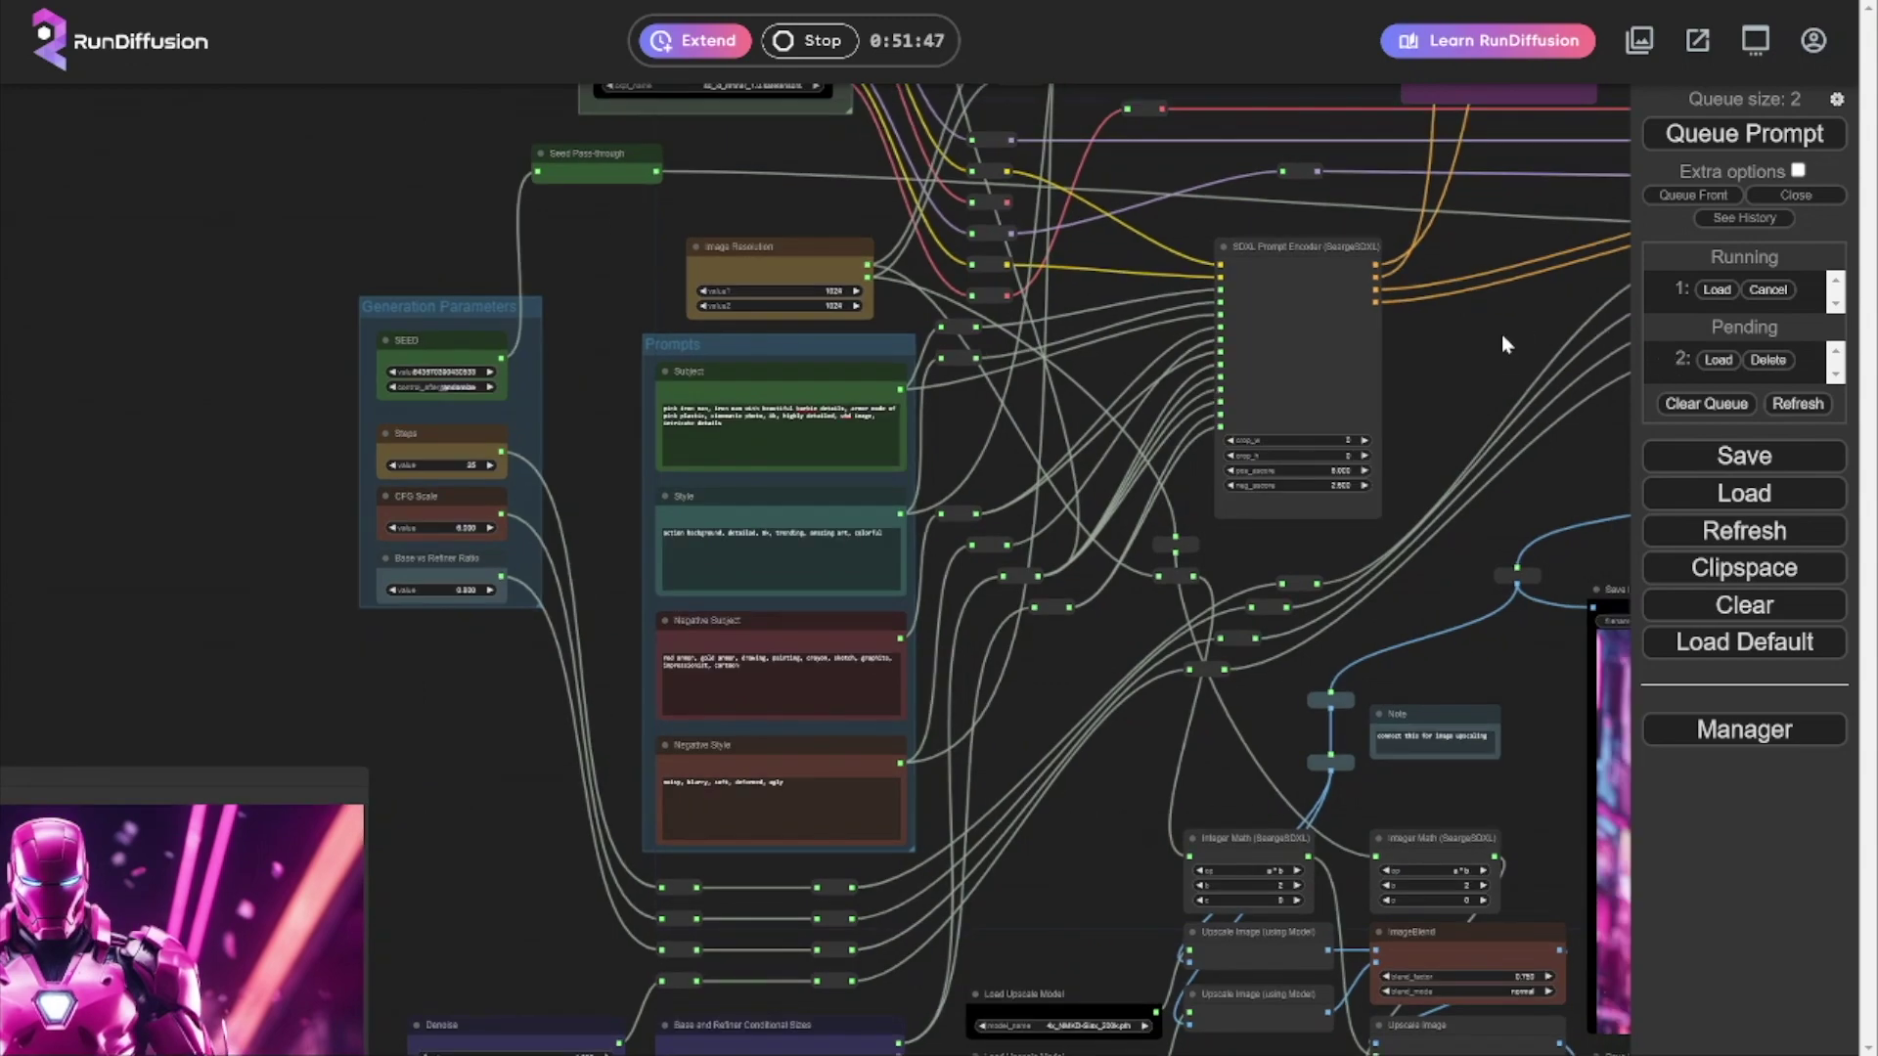
left_click_drag(1309, 327, 1048, 384)
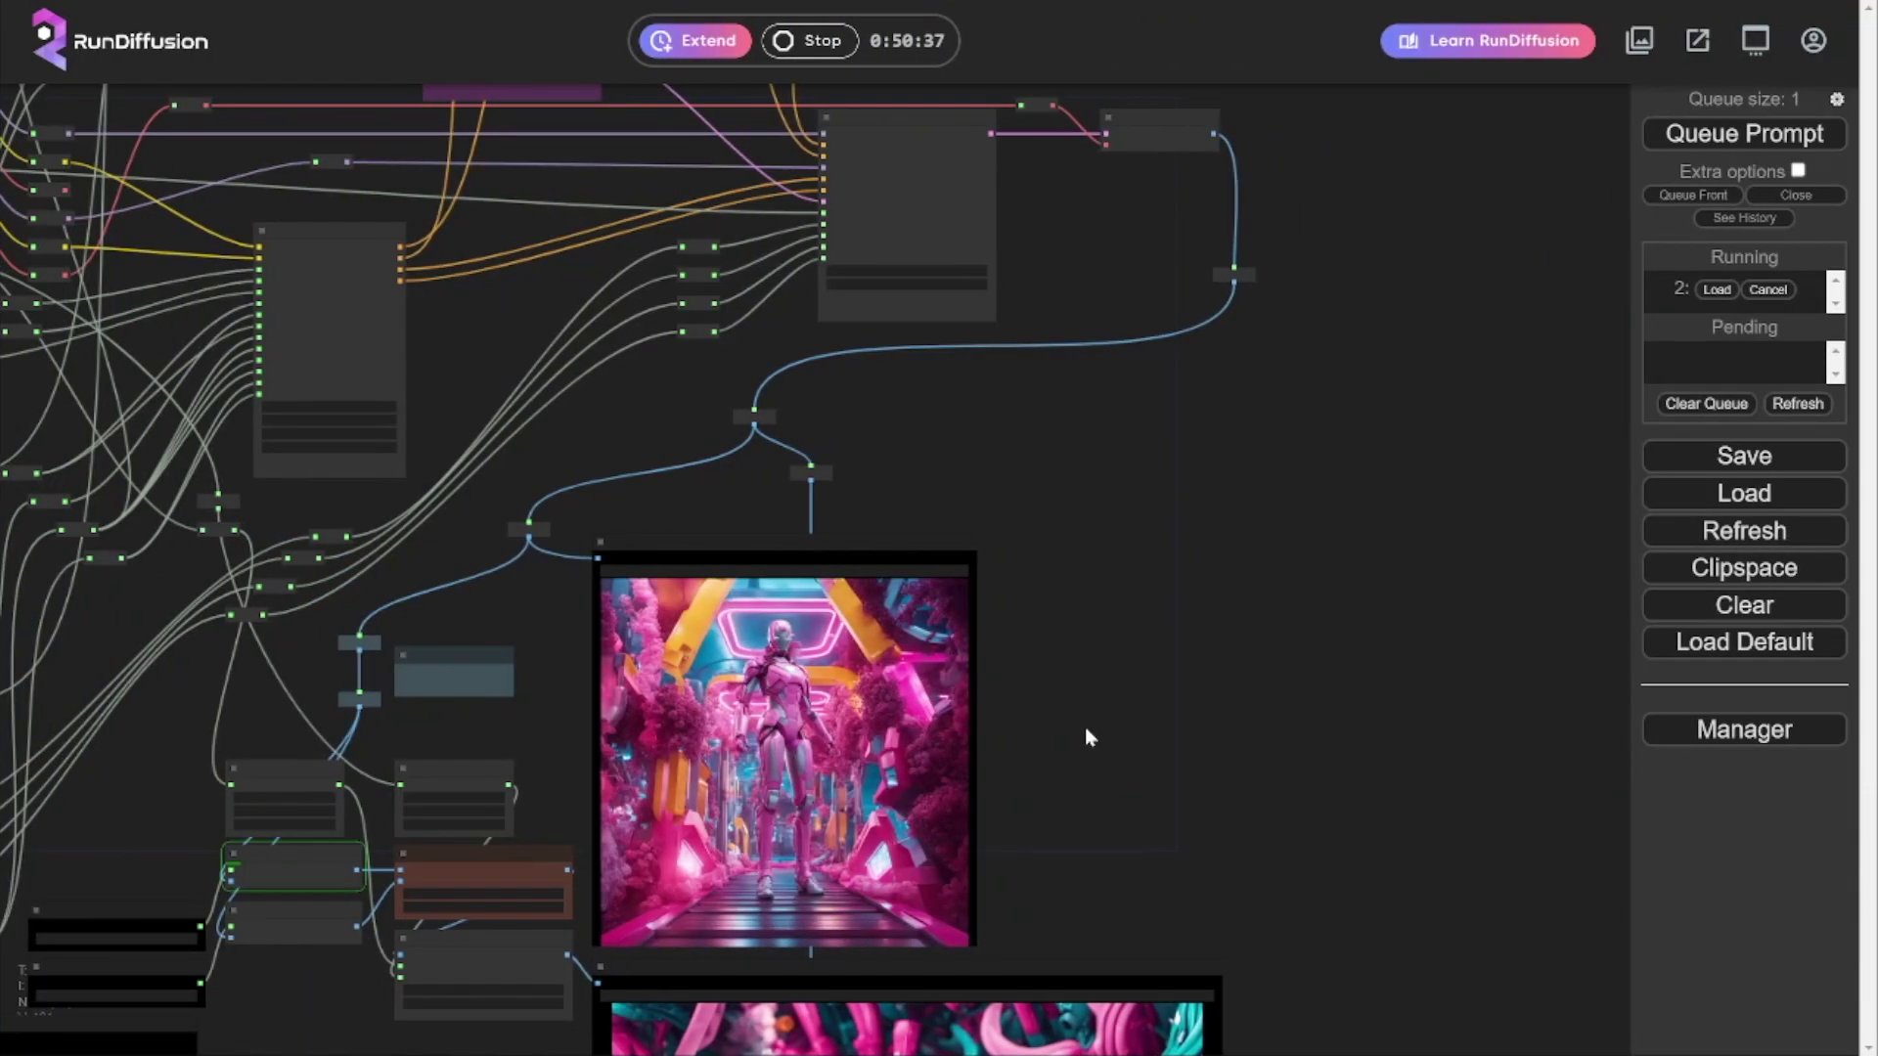
Zoom in and out over the output nodes to review the pink-armored corridor renders, then center the graph
scroll(1083, 726, "up", 3)
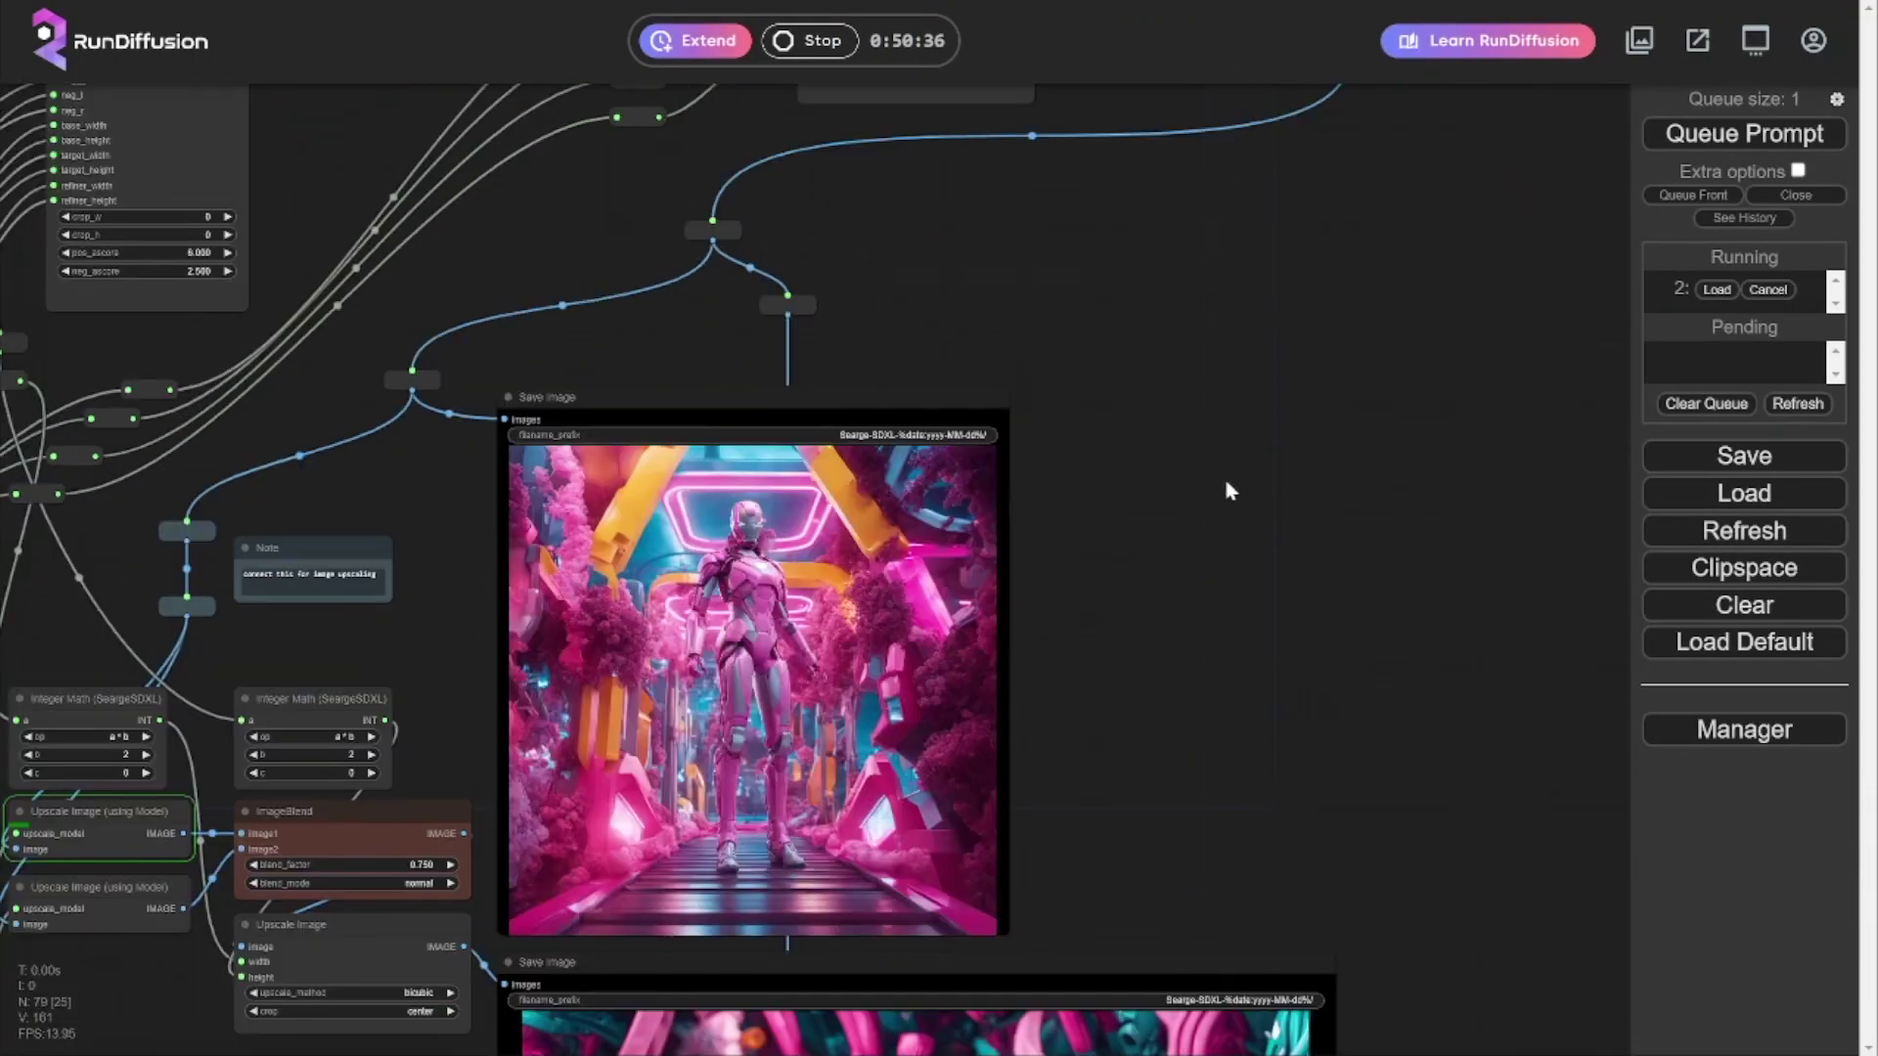
scroll(1229, 478, "up", 8)
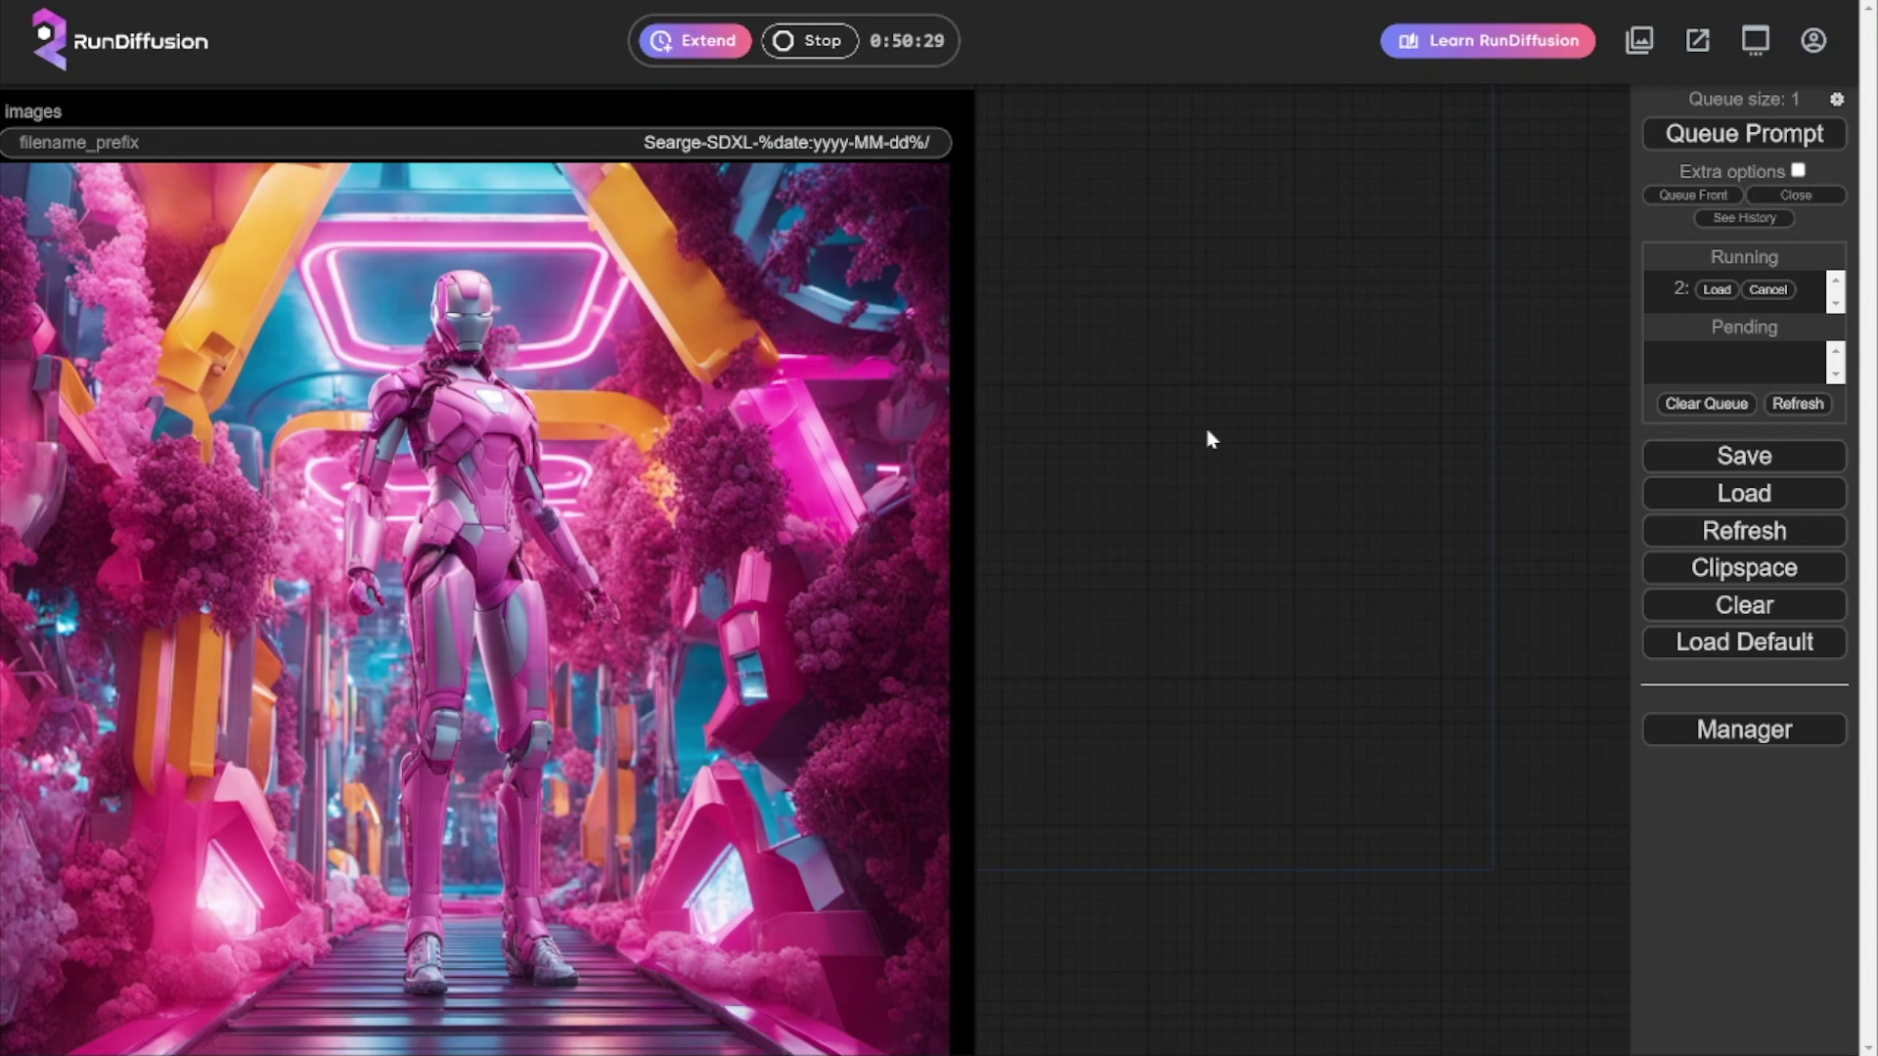
scroll(1186, 450, "down", 10)
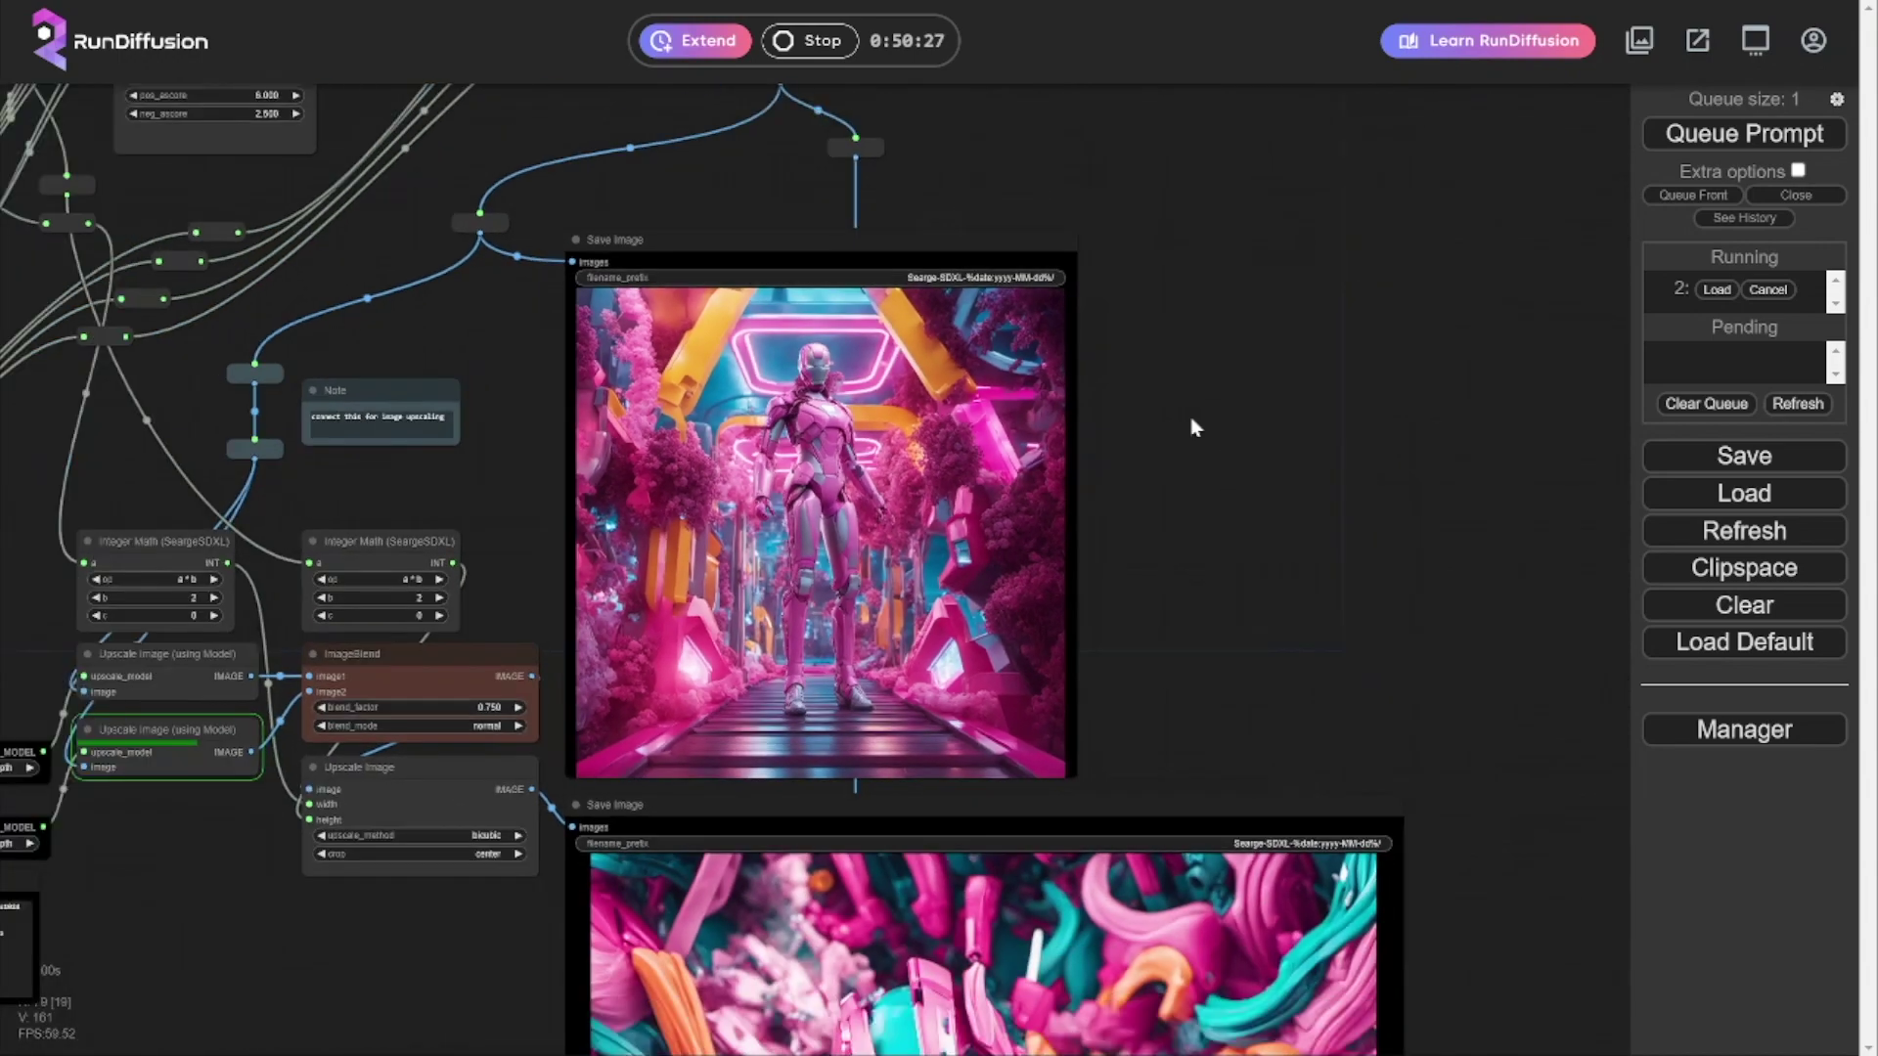
scroll(1191, 427, "down", 3)
scroll(1191, 427, "down", 4)
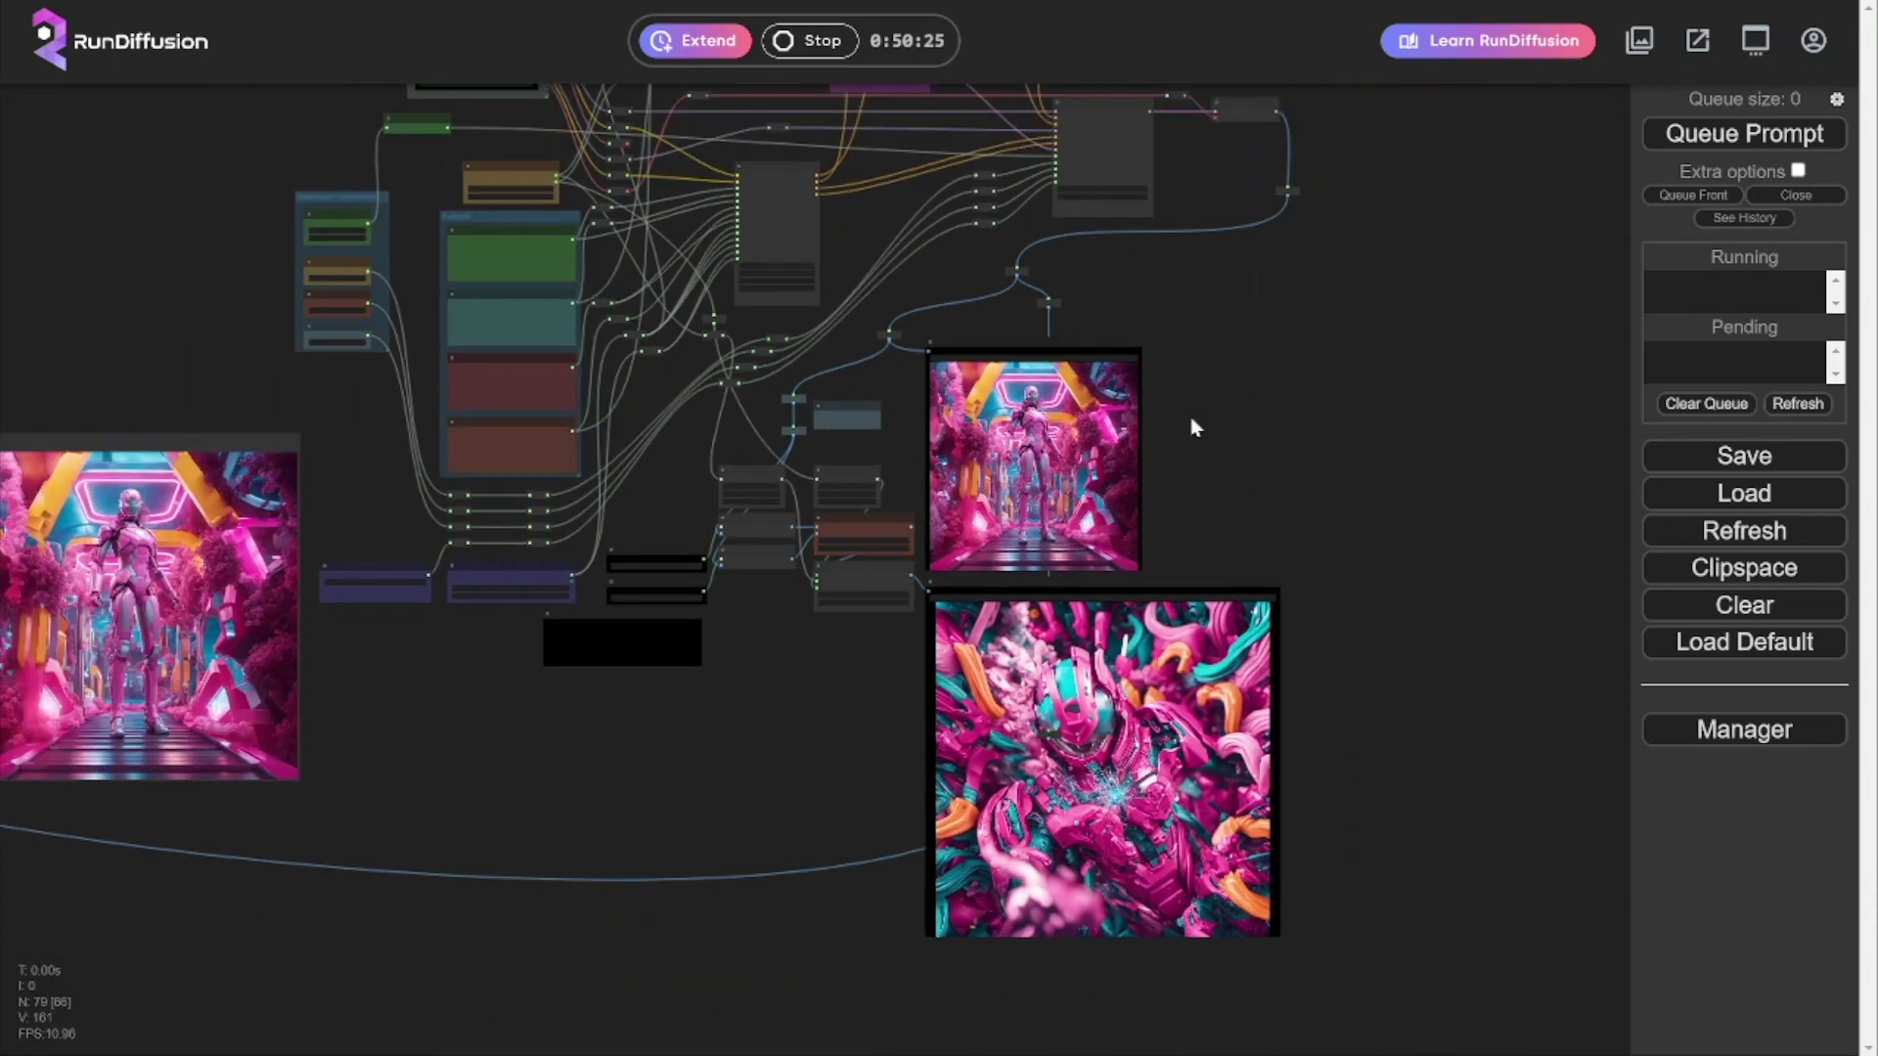
scroll(1191, 427, "up", 6)
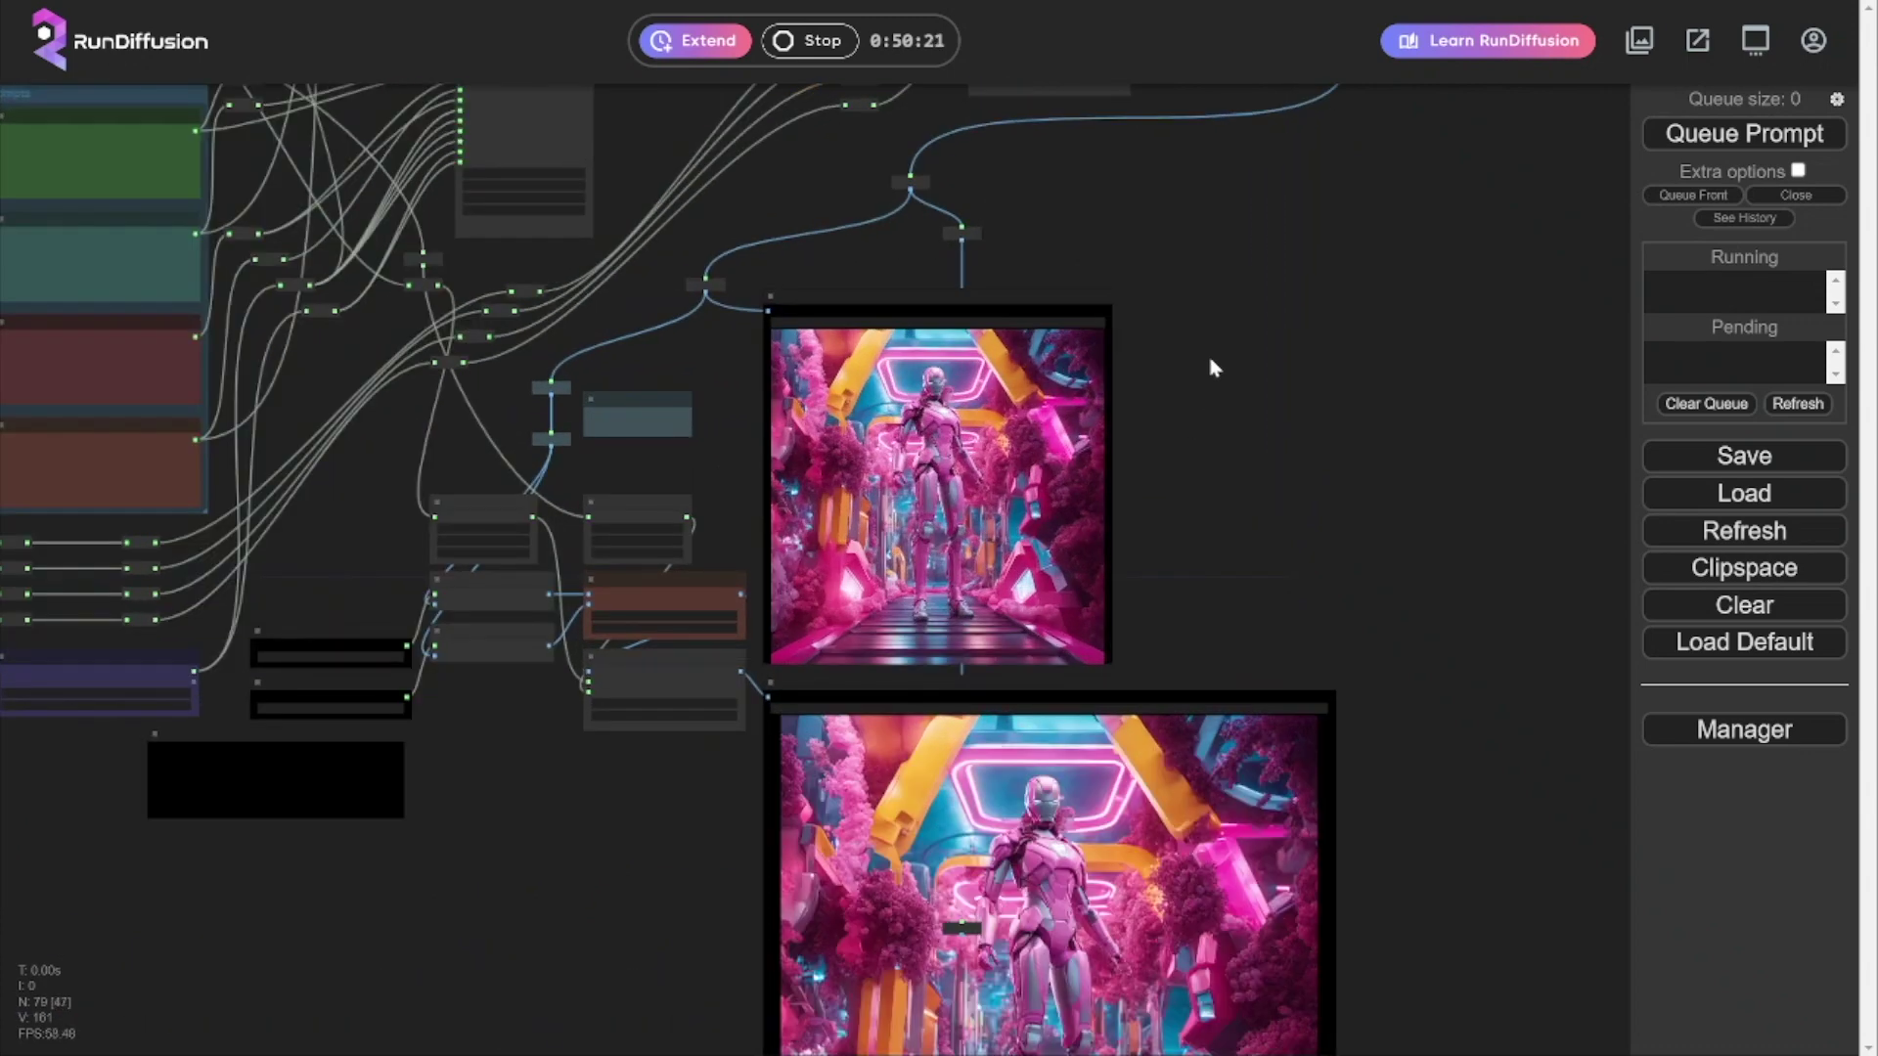
scroll(1229, 356, "down", 4)
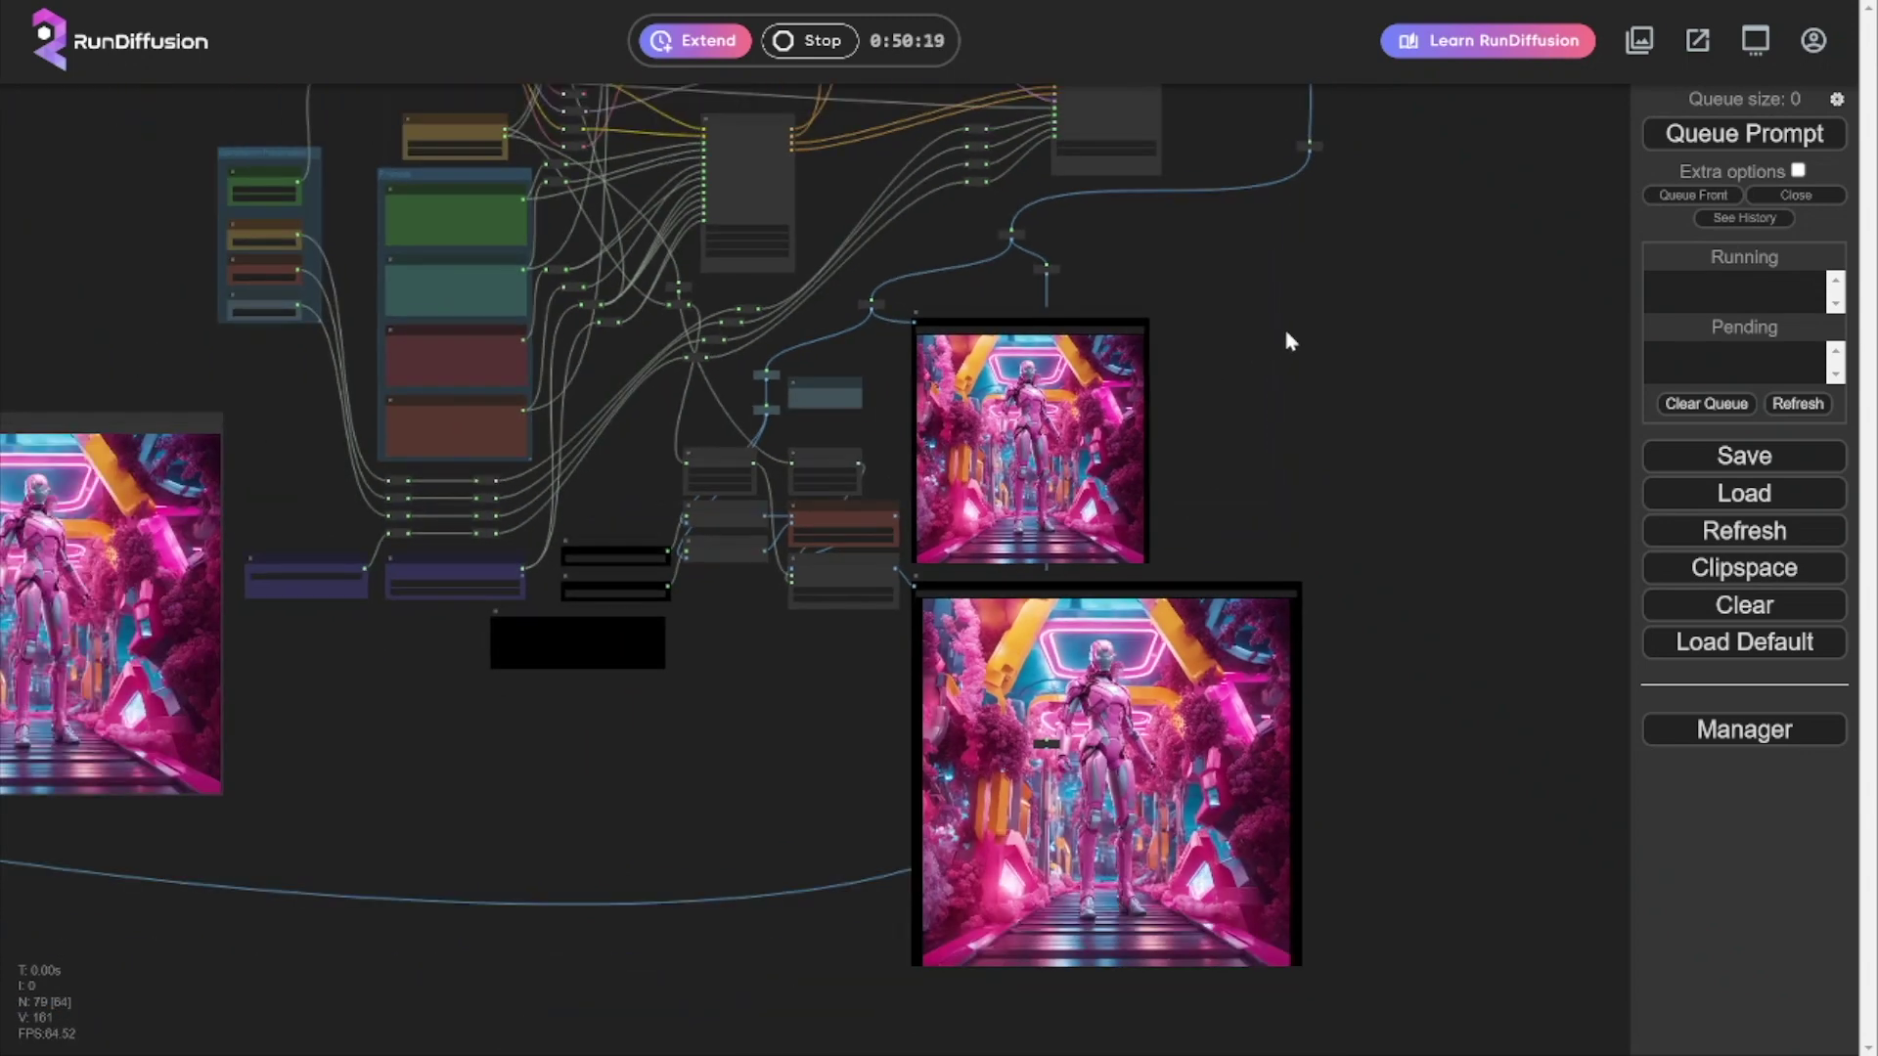
scroll(1286, 340, "down", 3)
left_click_drag(390, 233, 379, 411)
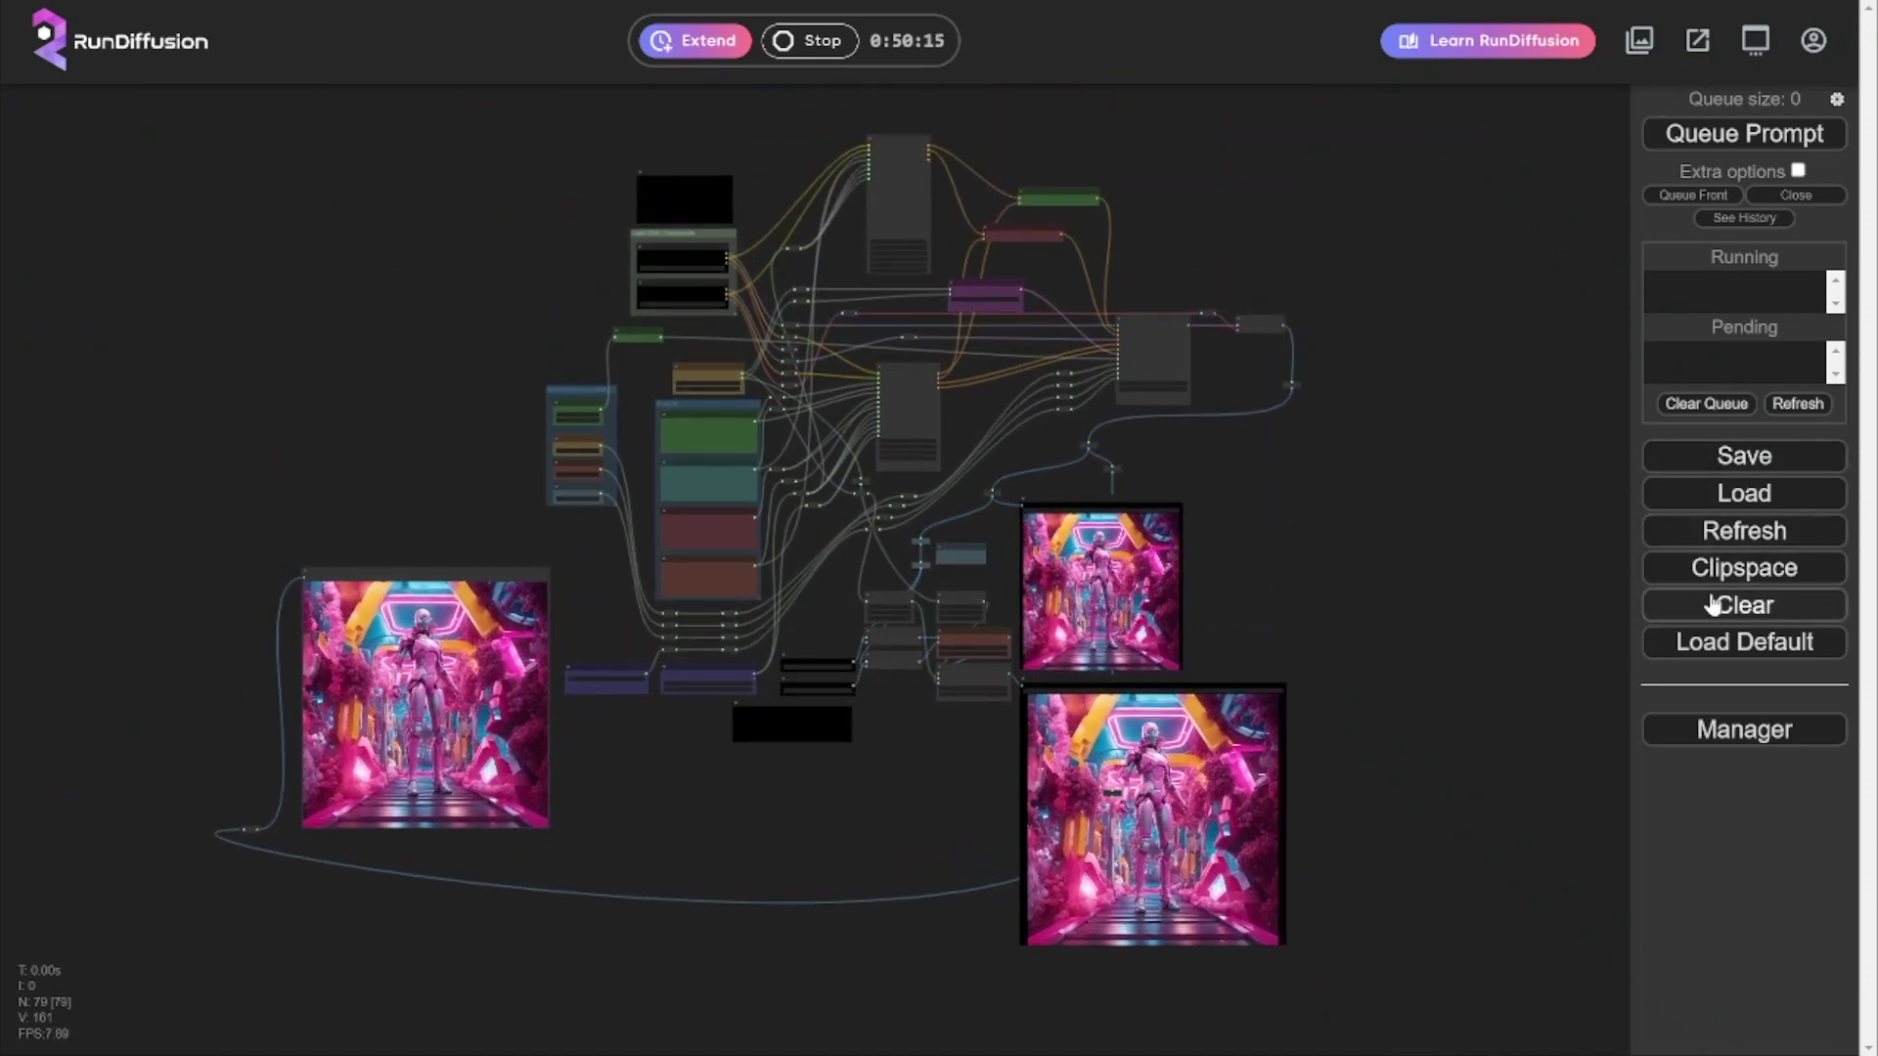
Keep the workflow, open the generation history, and zoom in on the saved robot image
left_click(1718, 610)
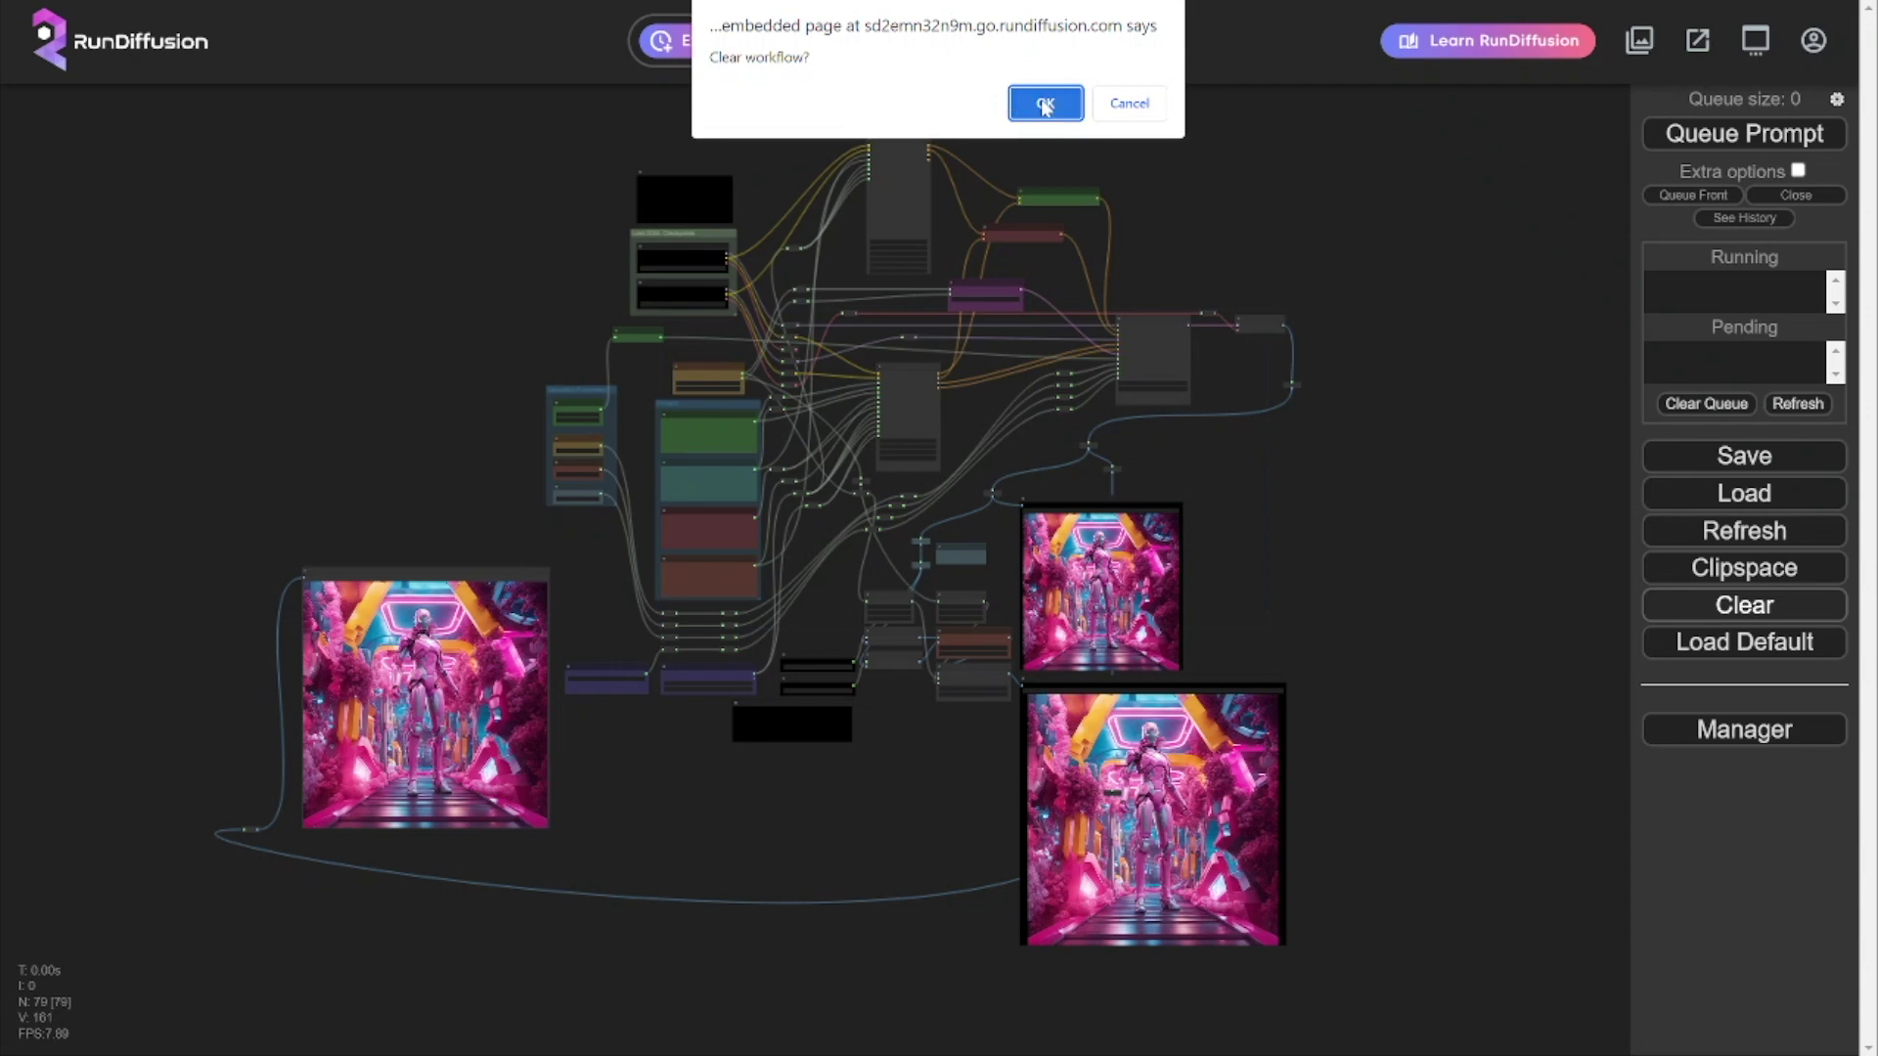
left_click(1115, 101)
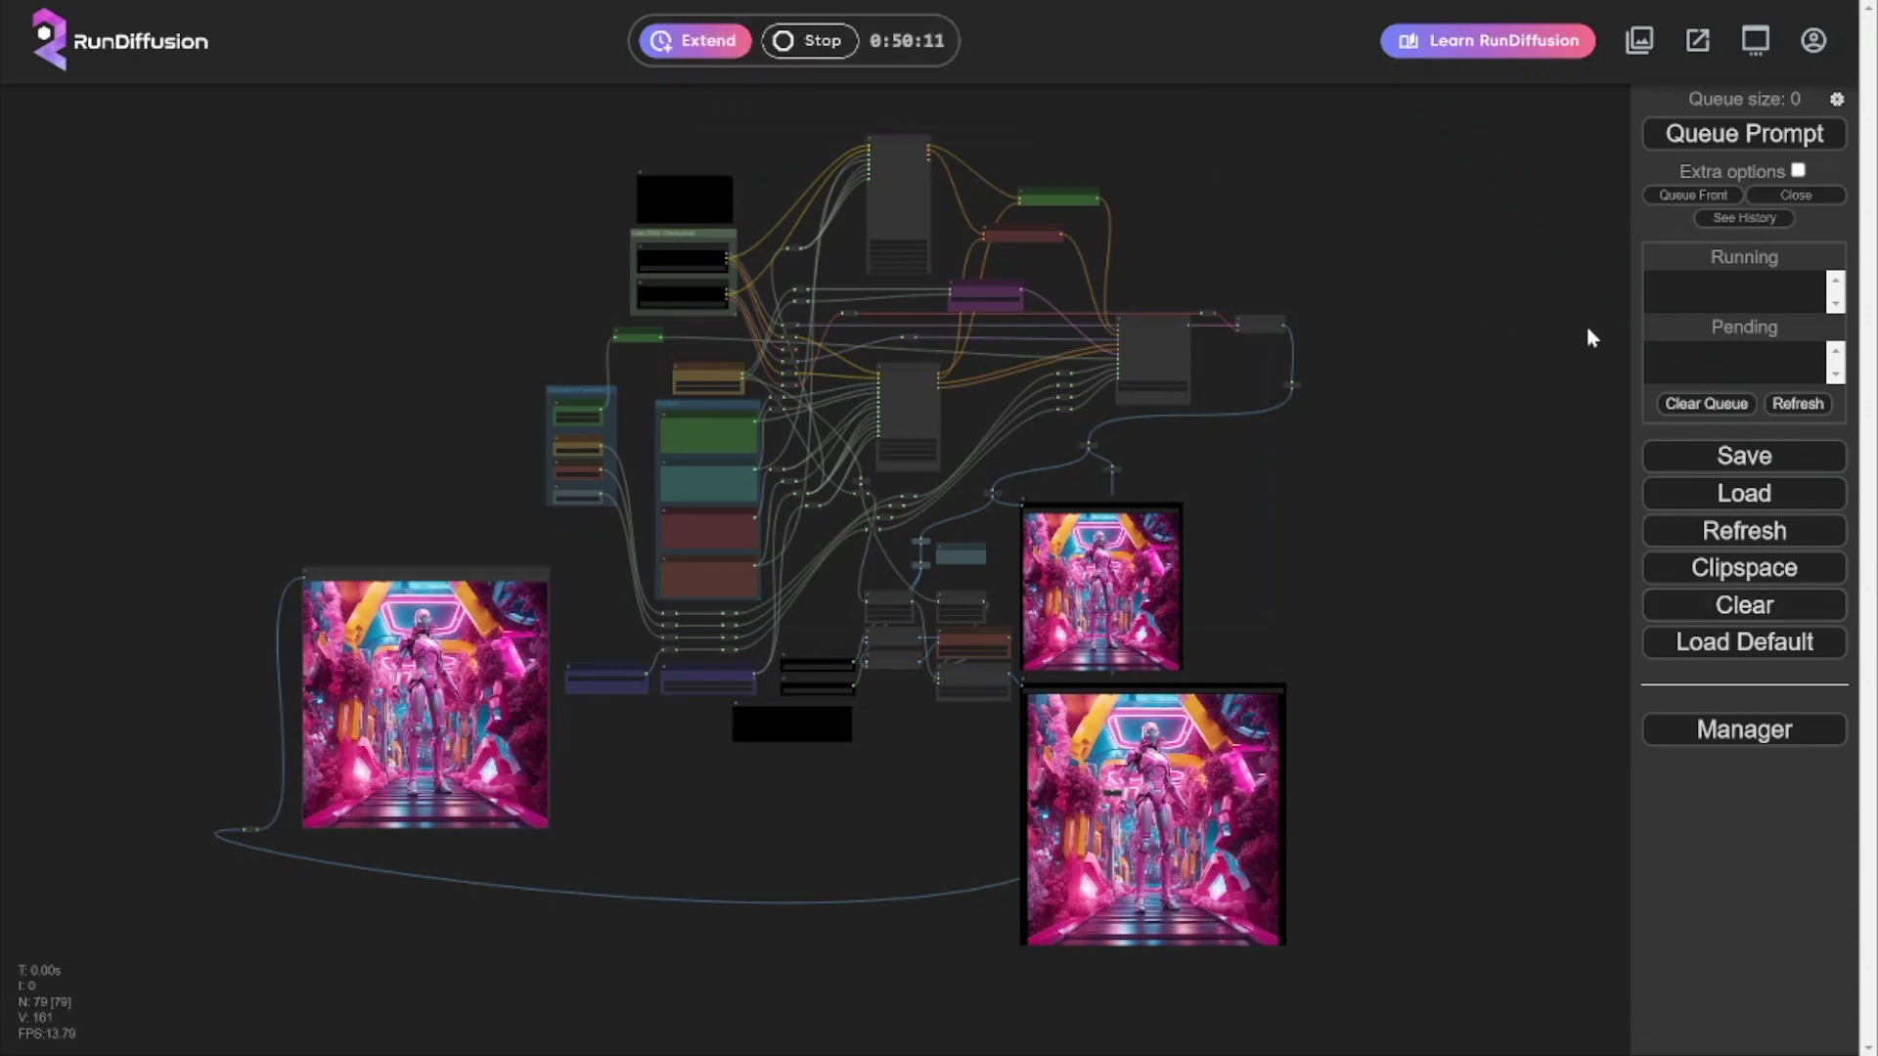
left_click(1744, 217)
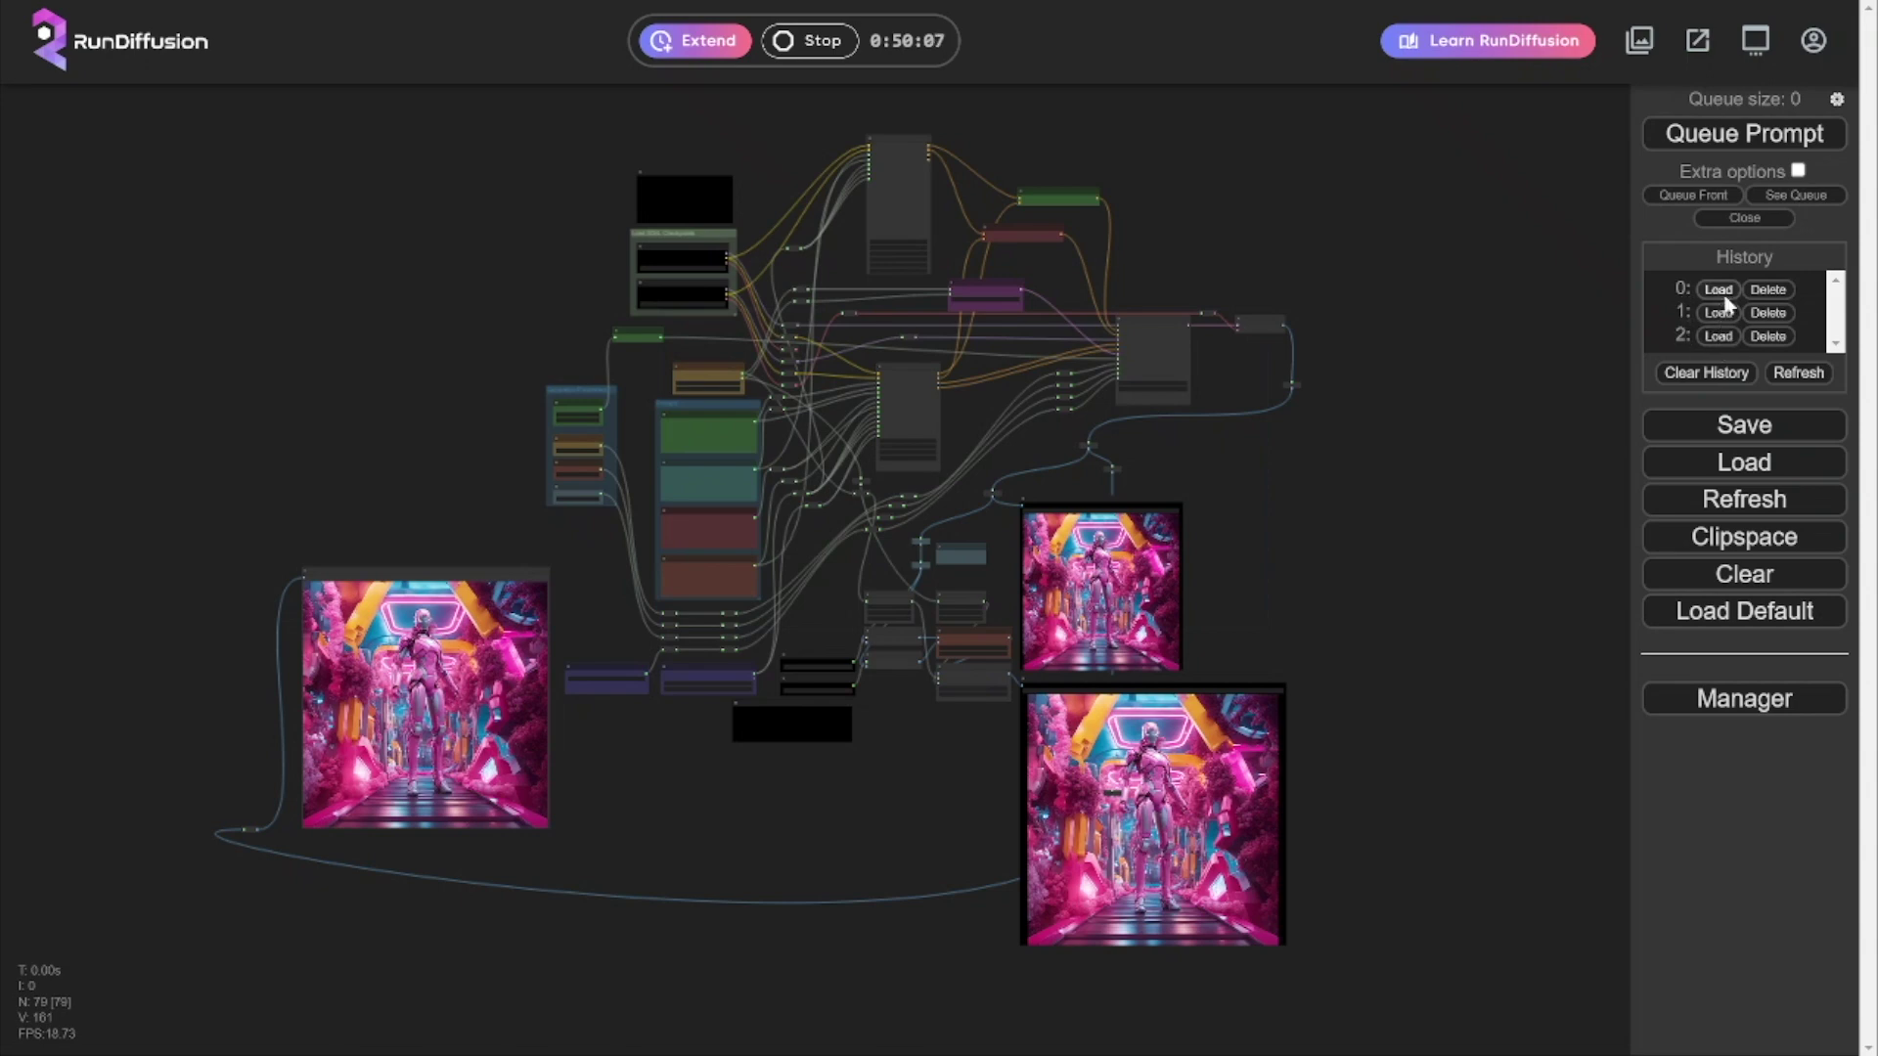
scroll(1402, 620, "up", 5)
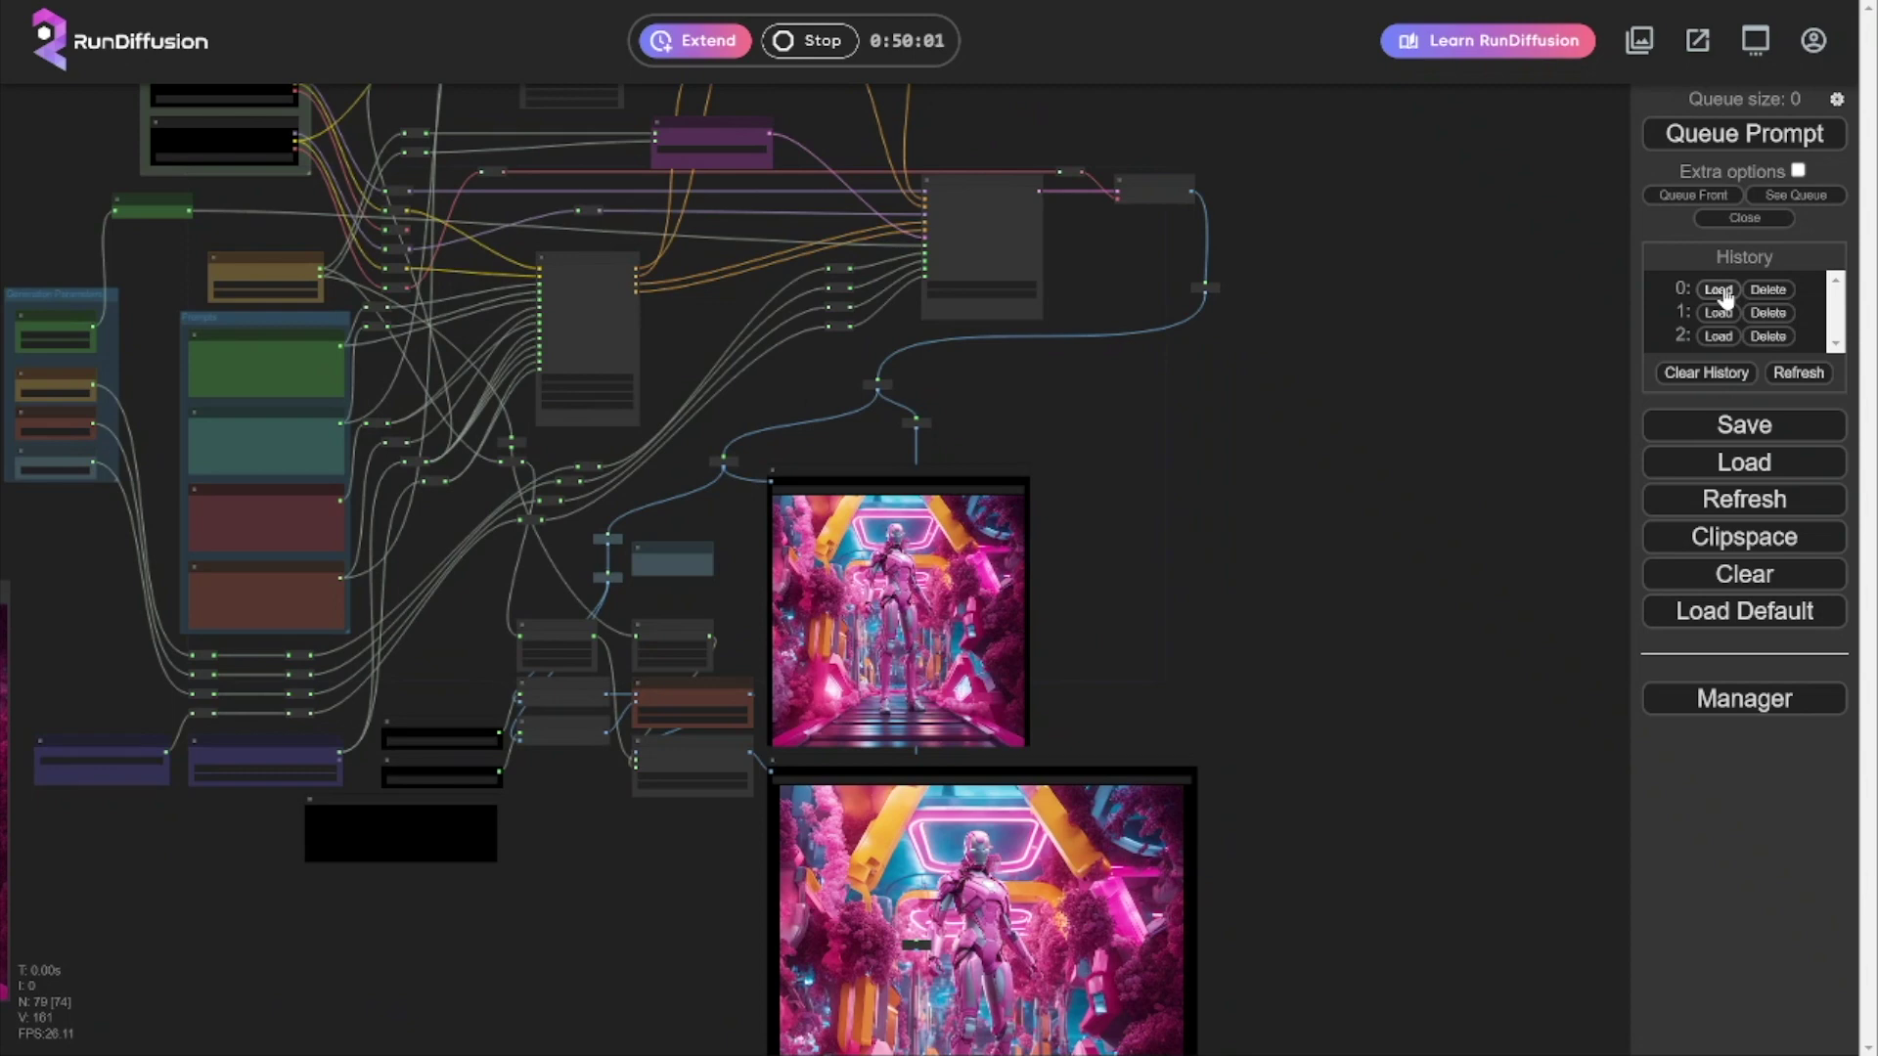
scroll(1311, 607, "up", 8)
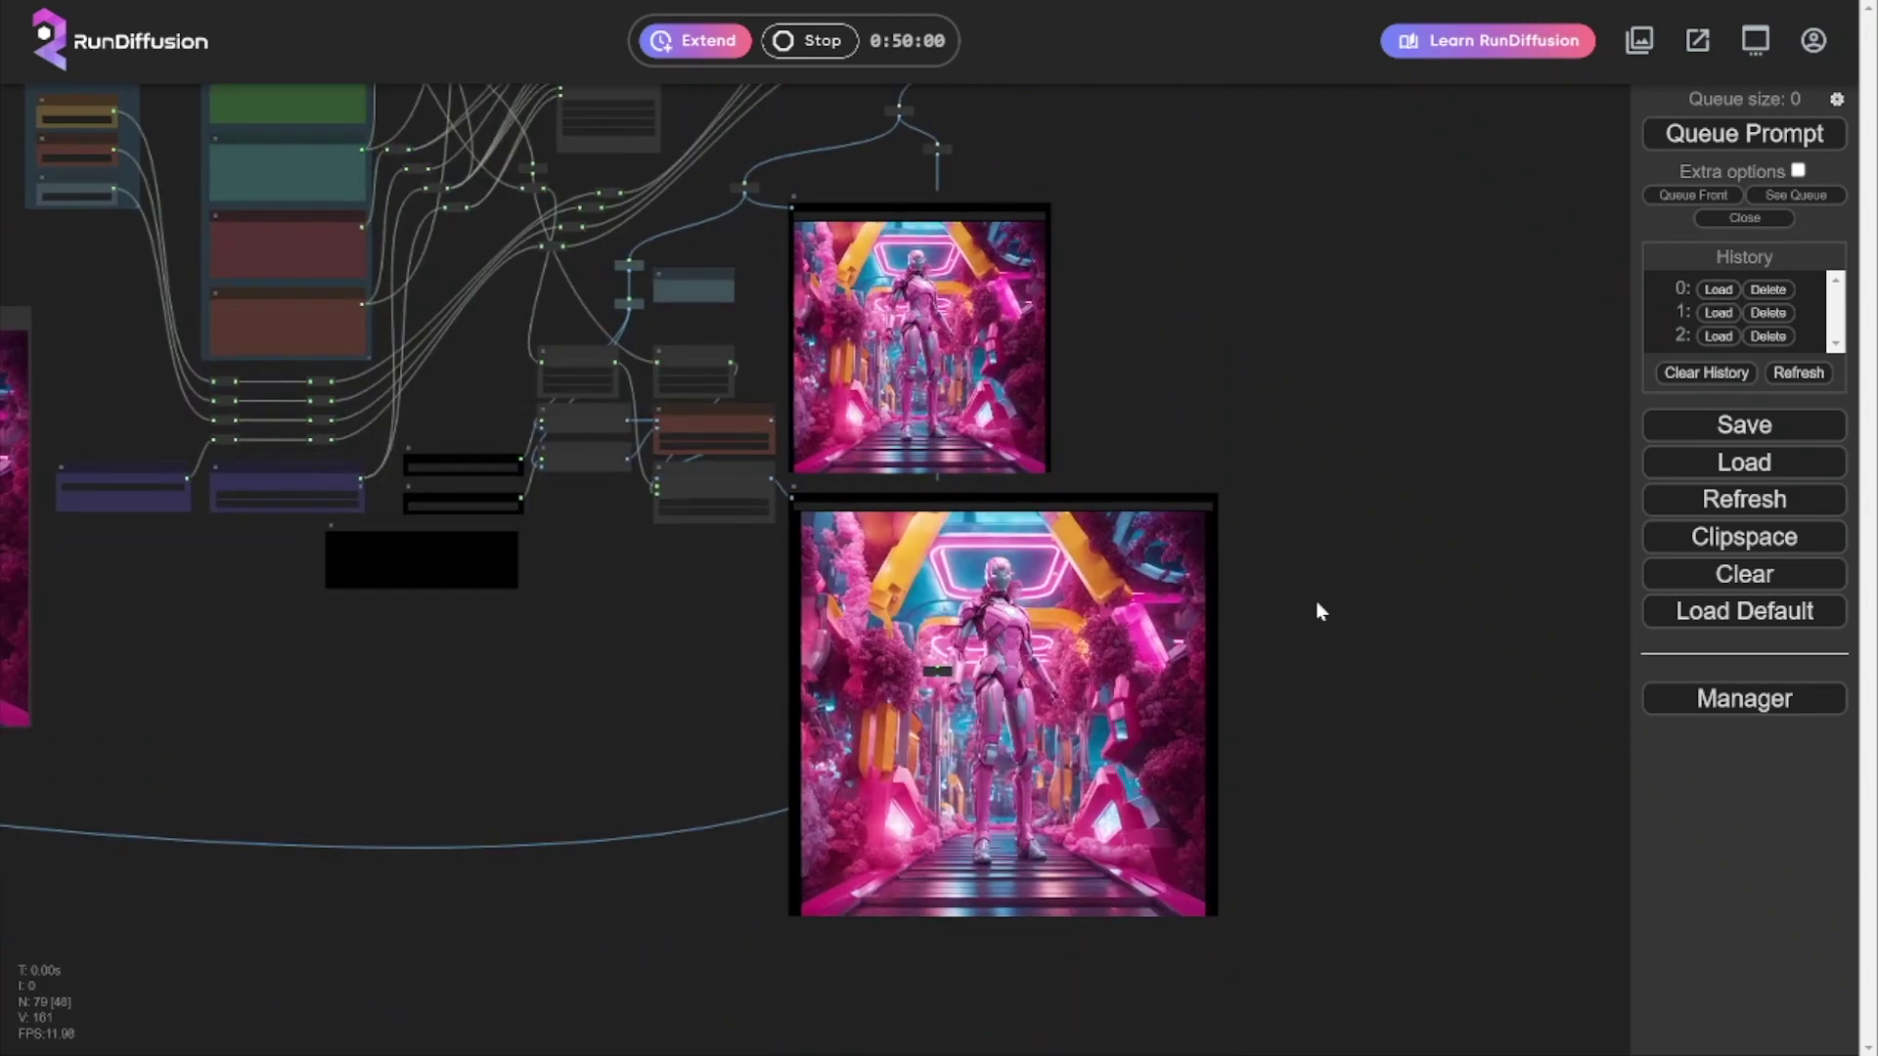
scroll(1316, 611, "up", 2)
left_click_drag(1245, 642, 1271, 299)
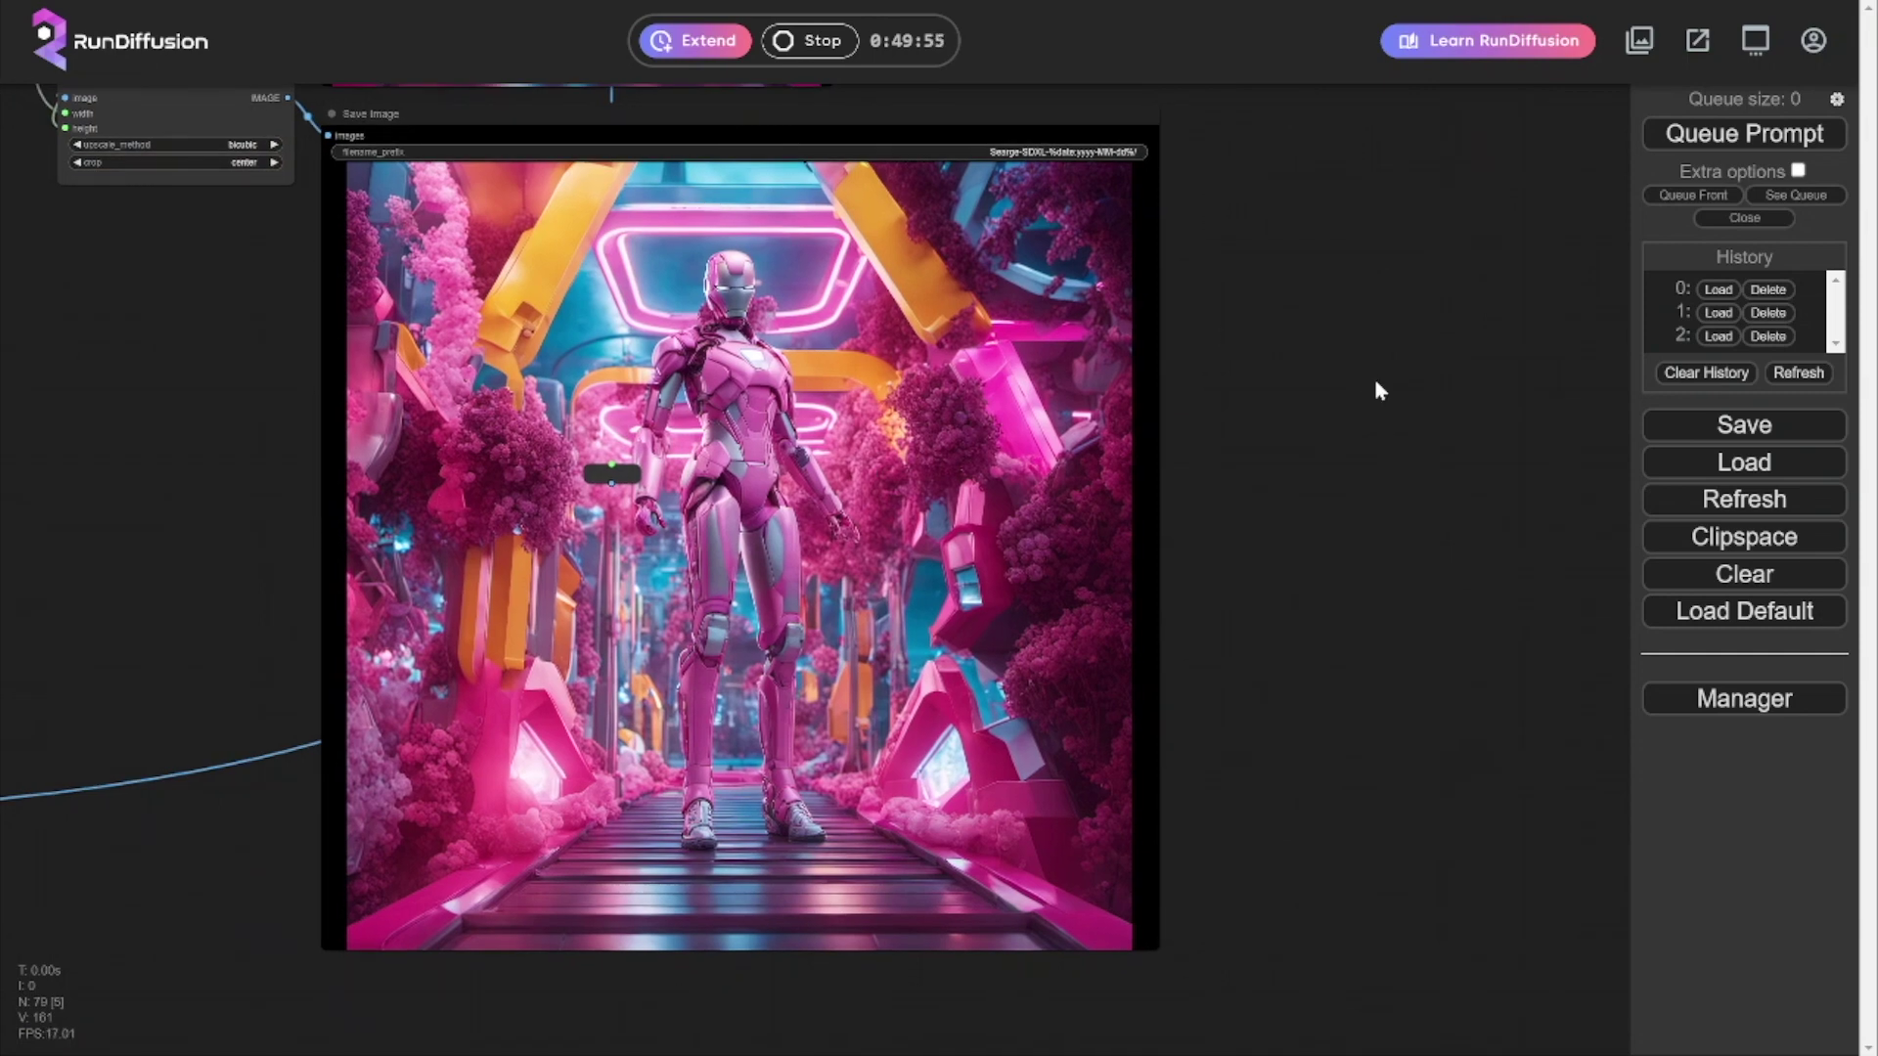
Clear all nodes from the canvas after confirming, then exit fullscreen
left_click(1723, 577)
left_click(1046, 103)
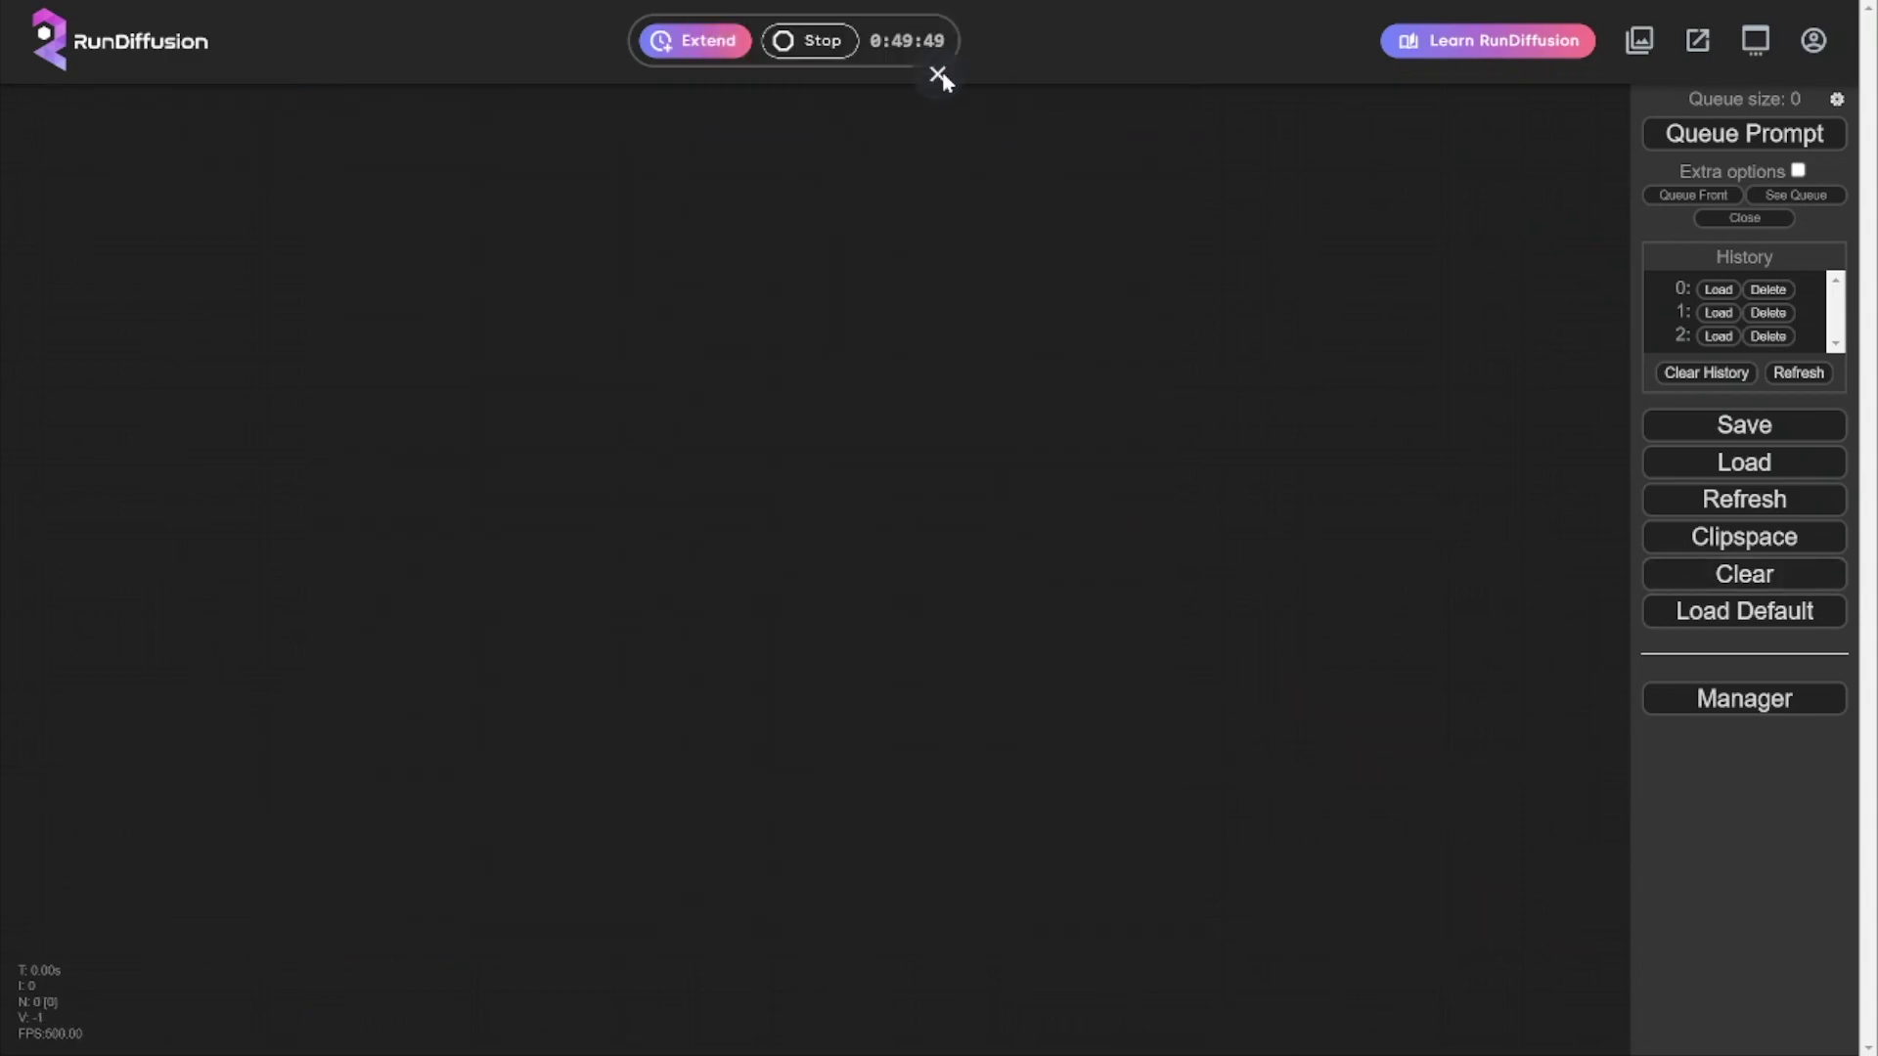
left_click(937, 74)
Switch to the ComfyUI Workflows gallery and scroll to the Sytan Workflow Spider-Man image
left_click(396, 17)
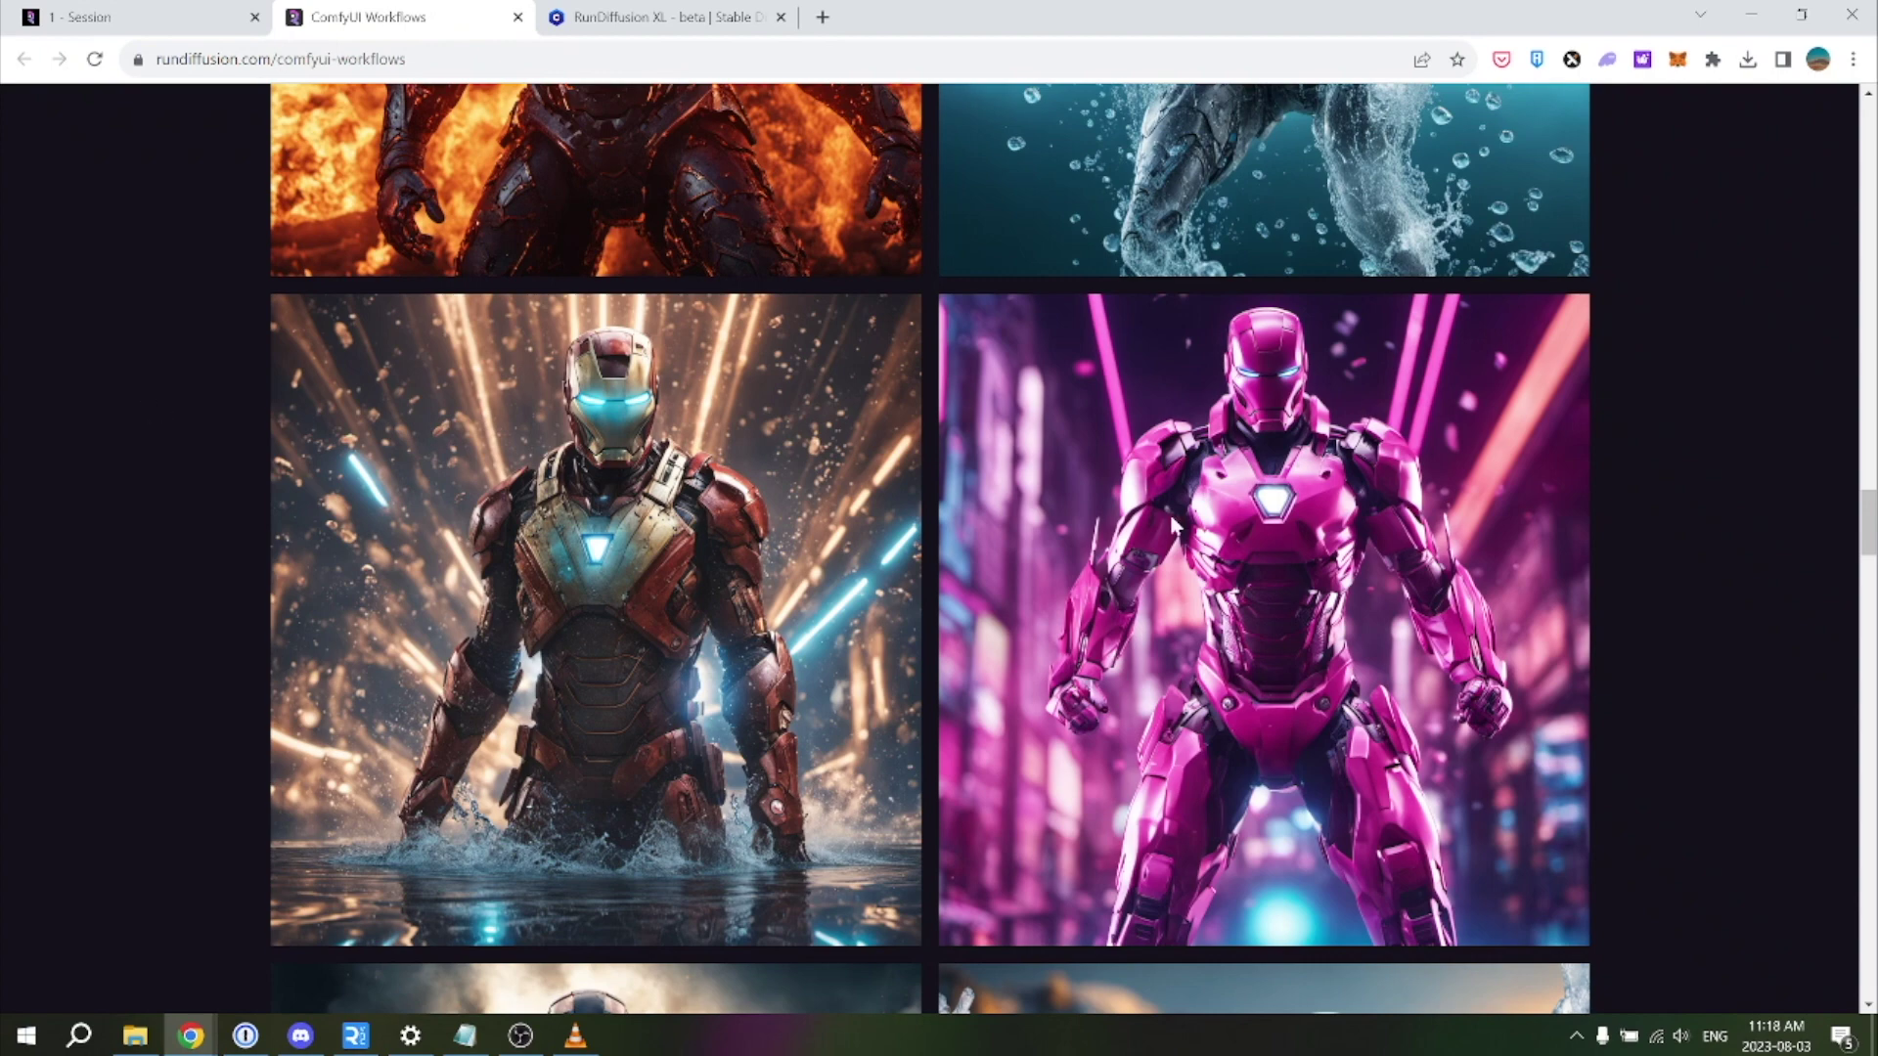
scroll(1843, 633, "up", 10)
scroll(1680, 543, "up", 5)
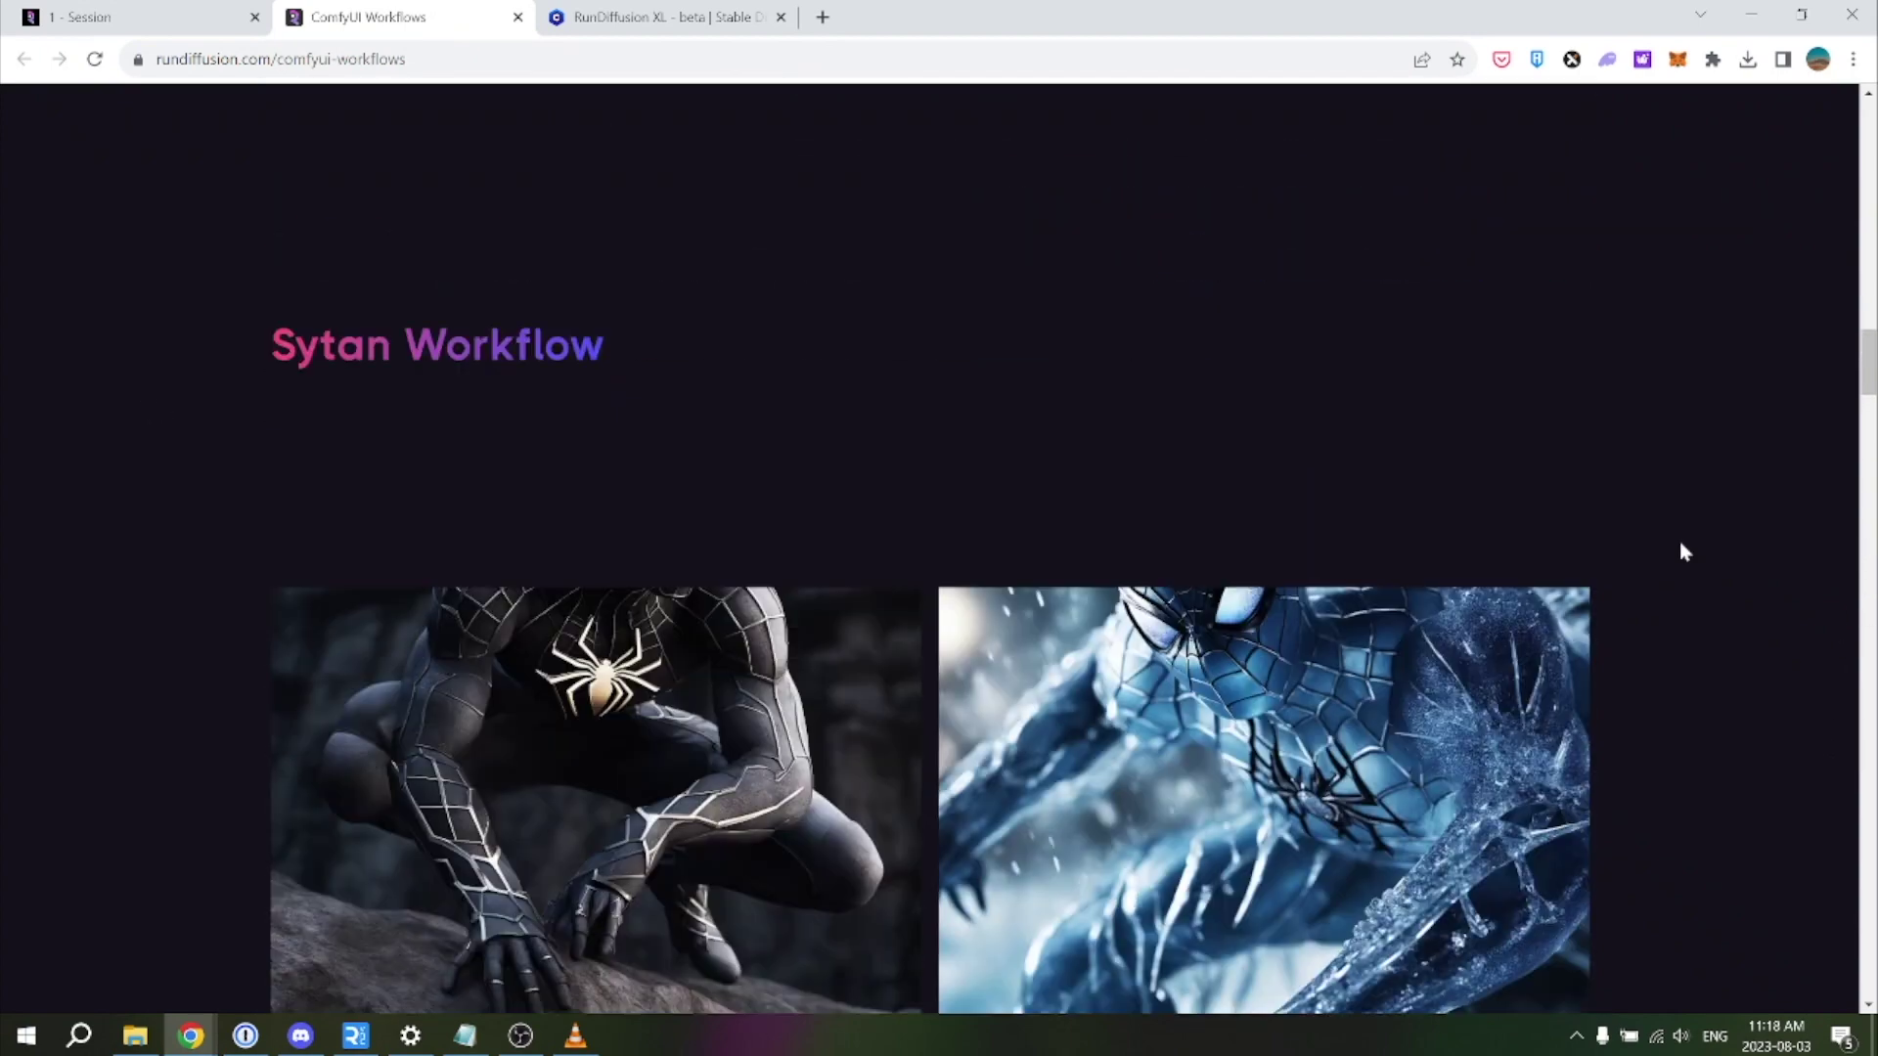
scroll(1680, 553, "down", 5)
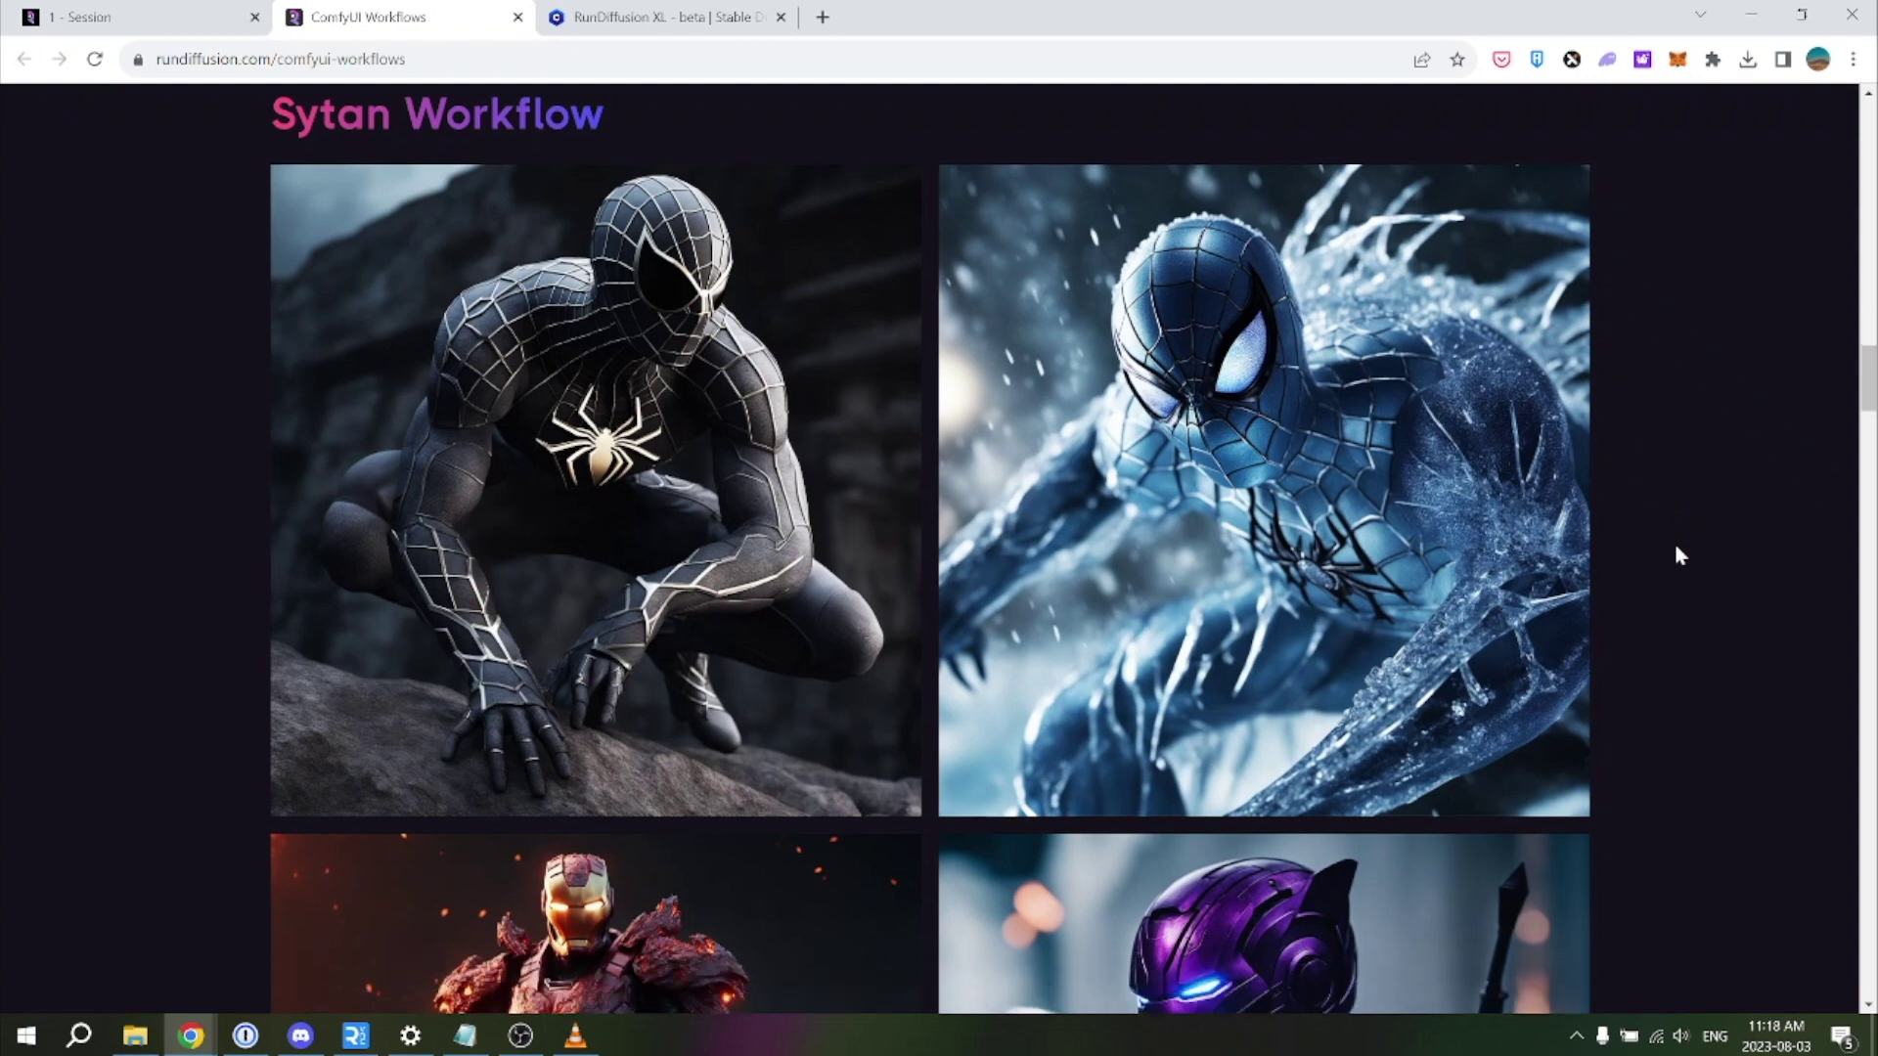
scroll(1675, 555, "down", 6)
scroll(1674, 548, "up", 2)
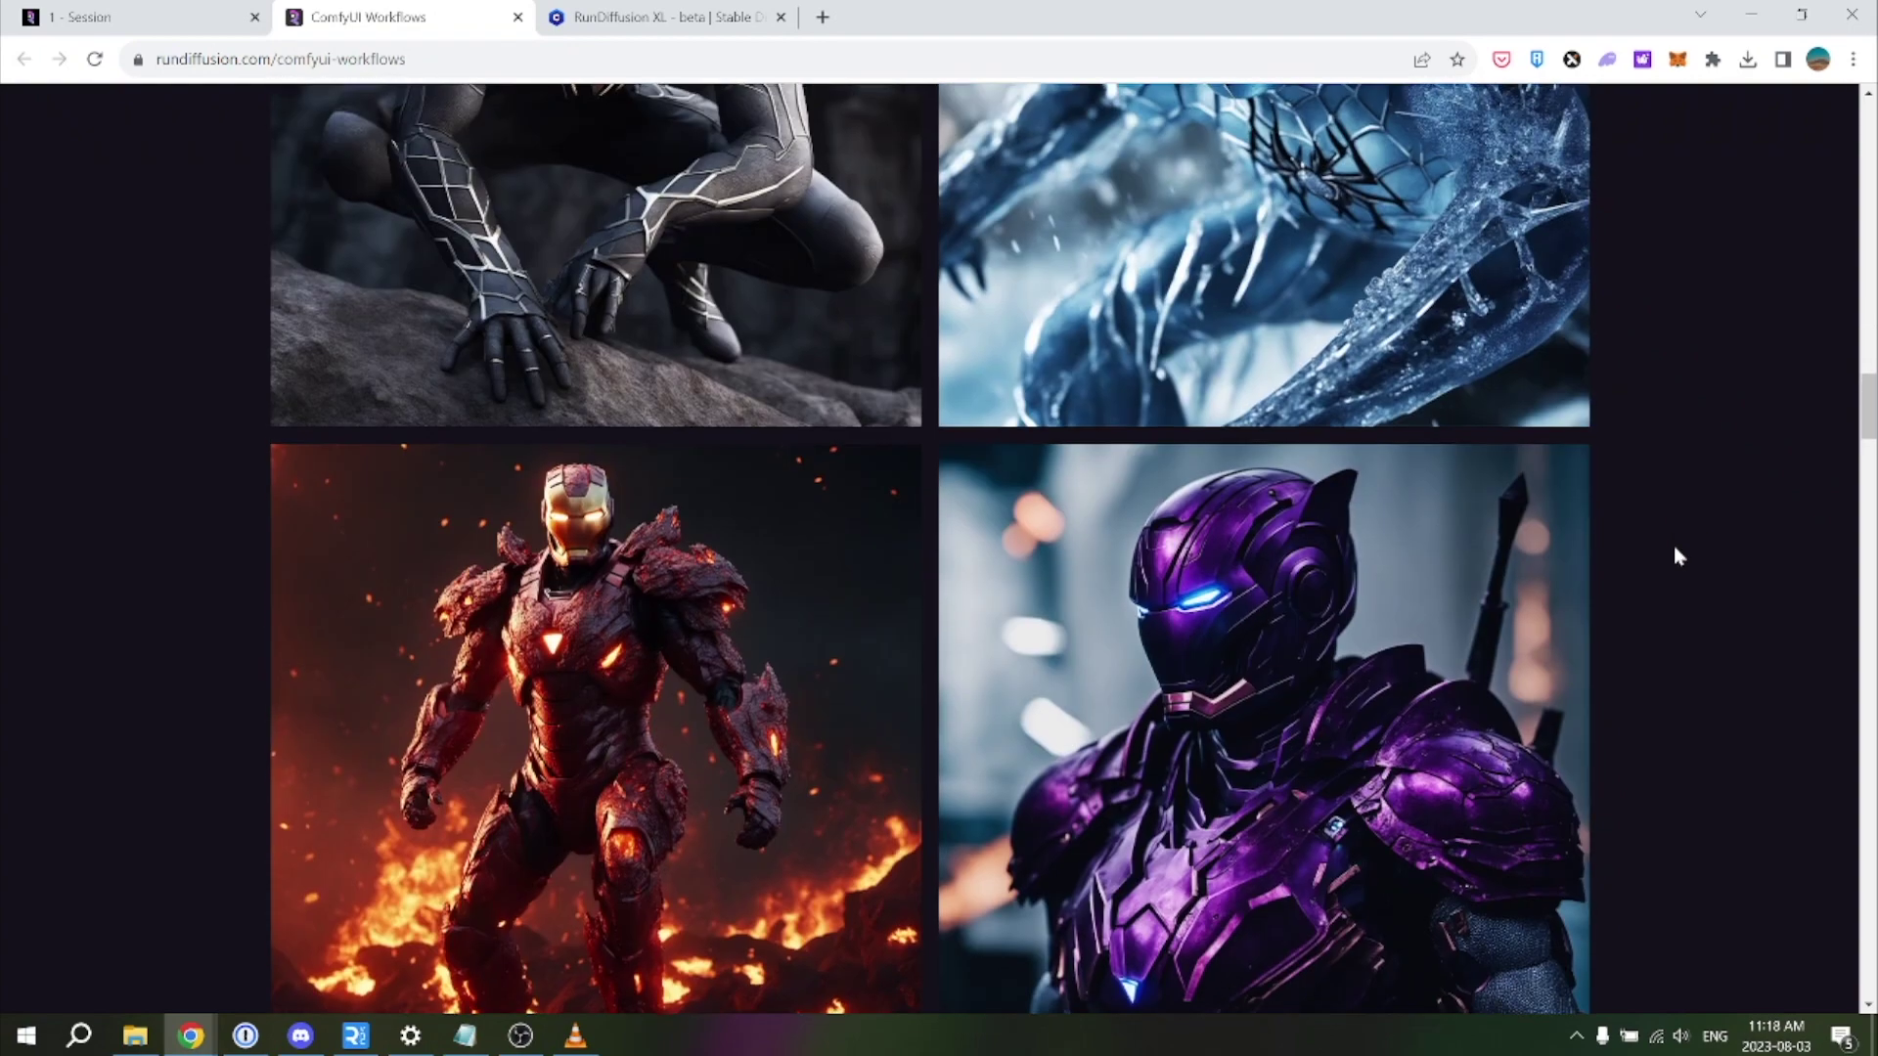
scroll(1674, 547, "up", 4)
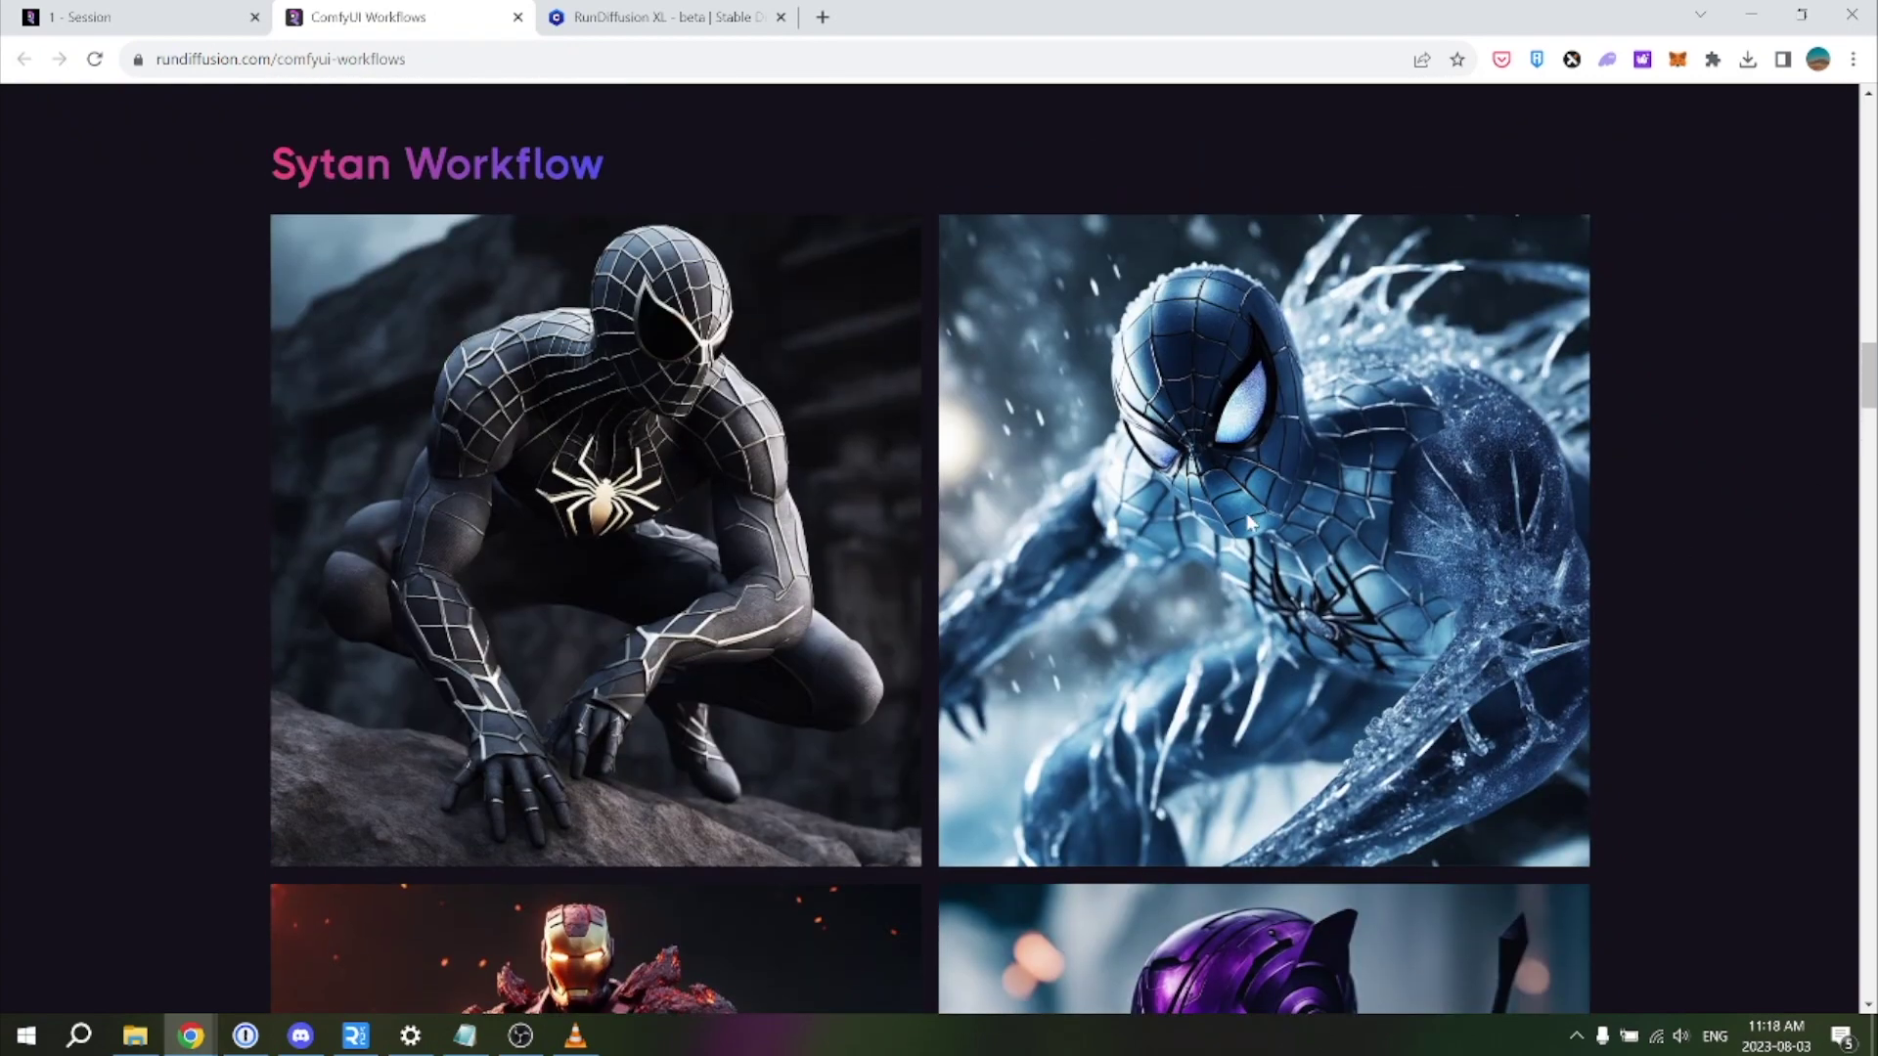
Save the Spider-Man image as Sytan-V1-01-spiderman.png and return to the 1 - Session tab
right_click(1278, 507)
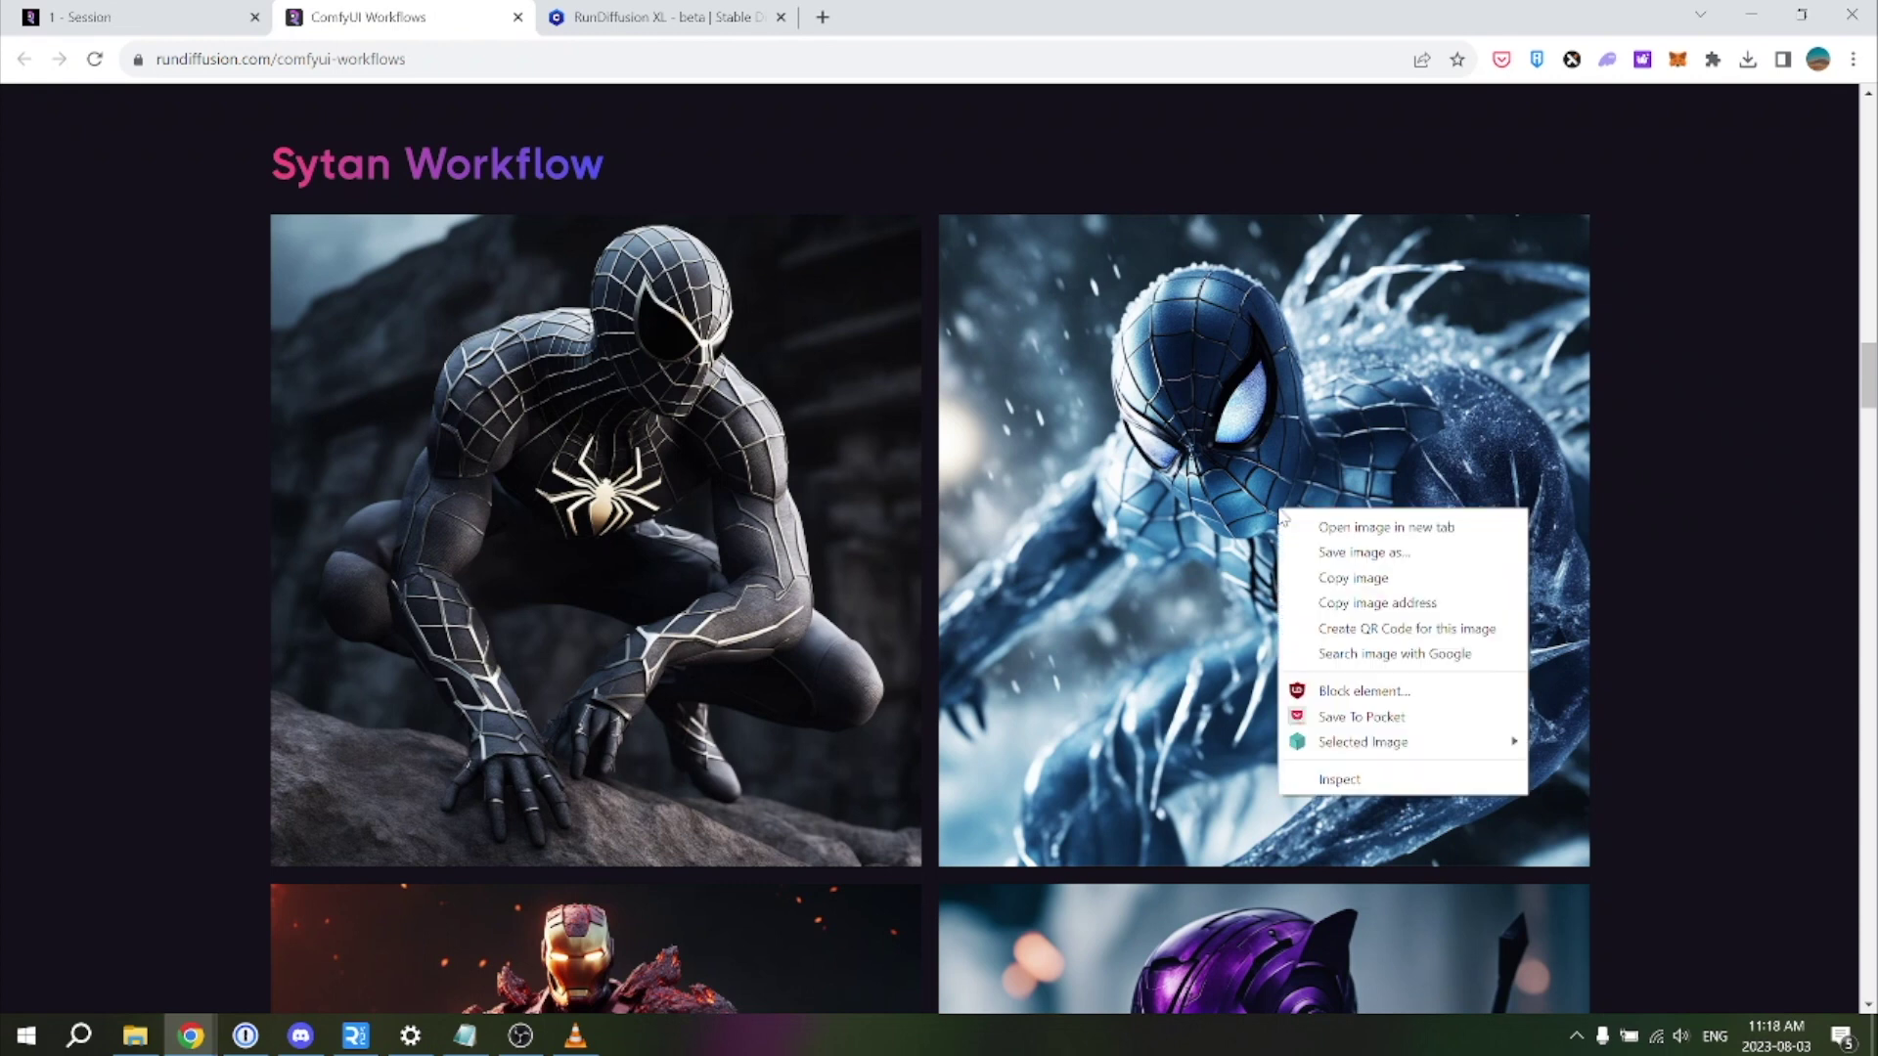
left_click(1310, 559)
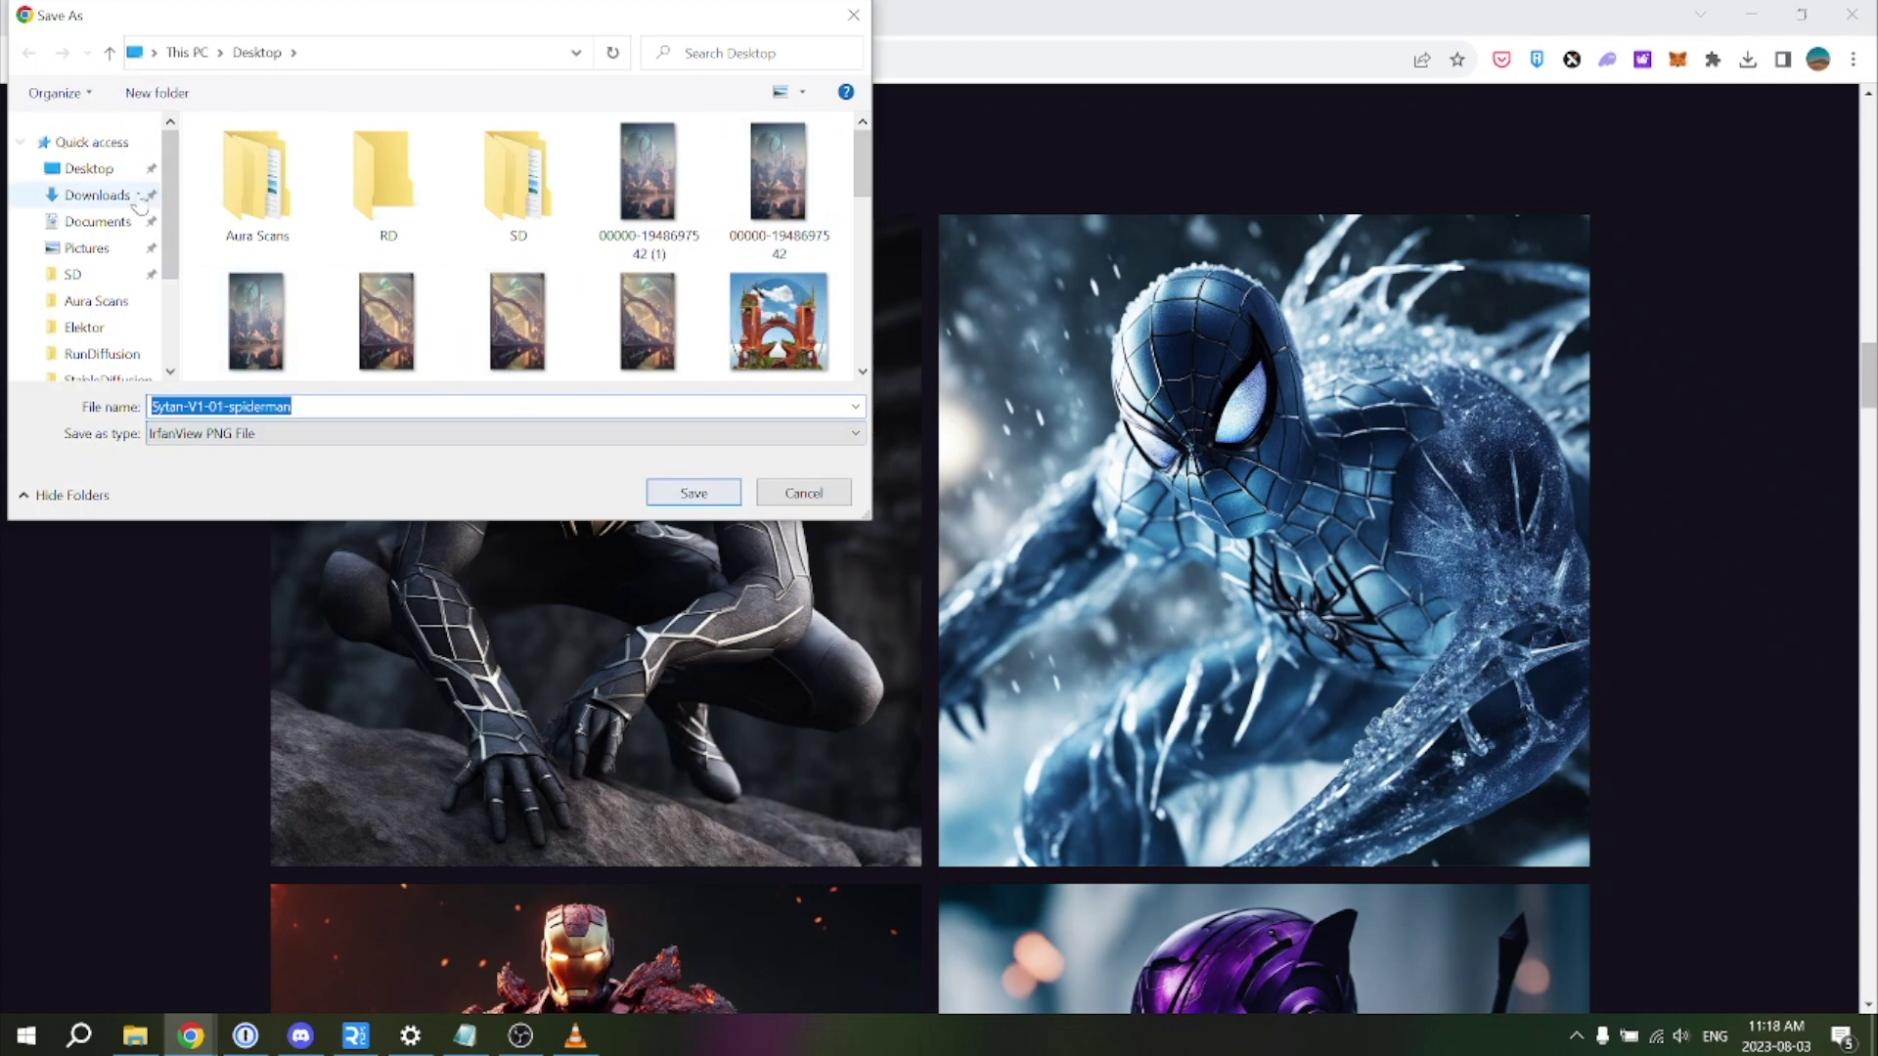
left_click(690, 492)
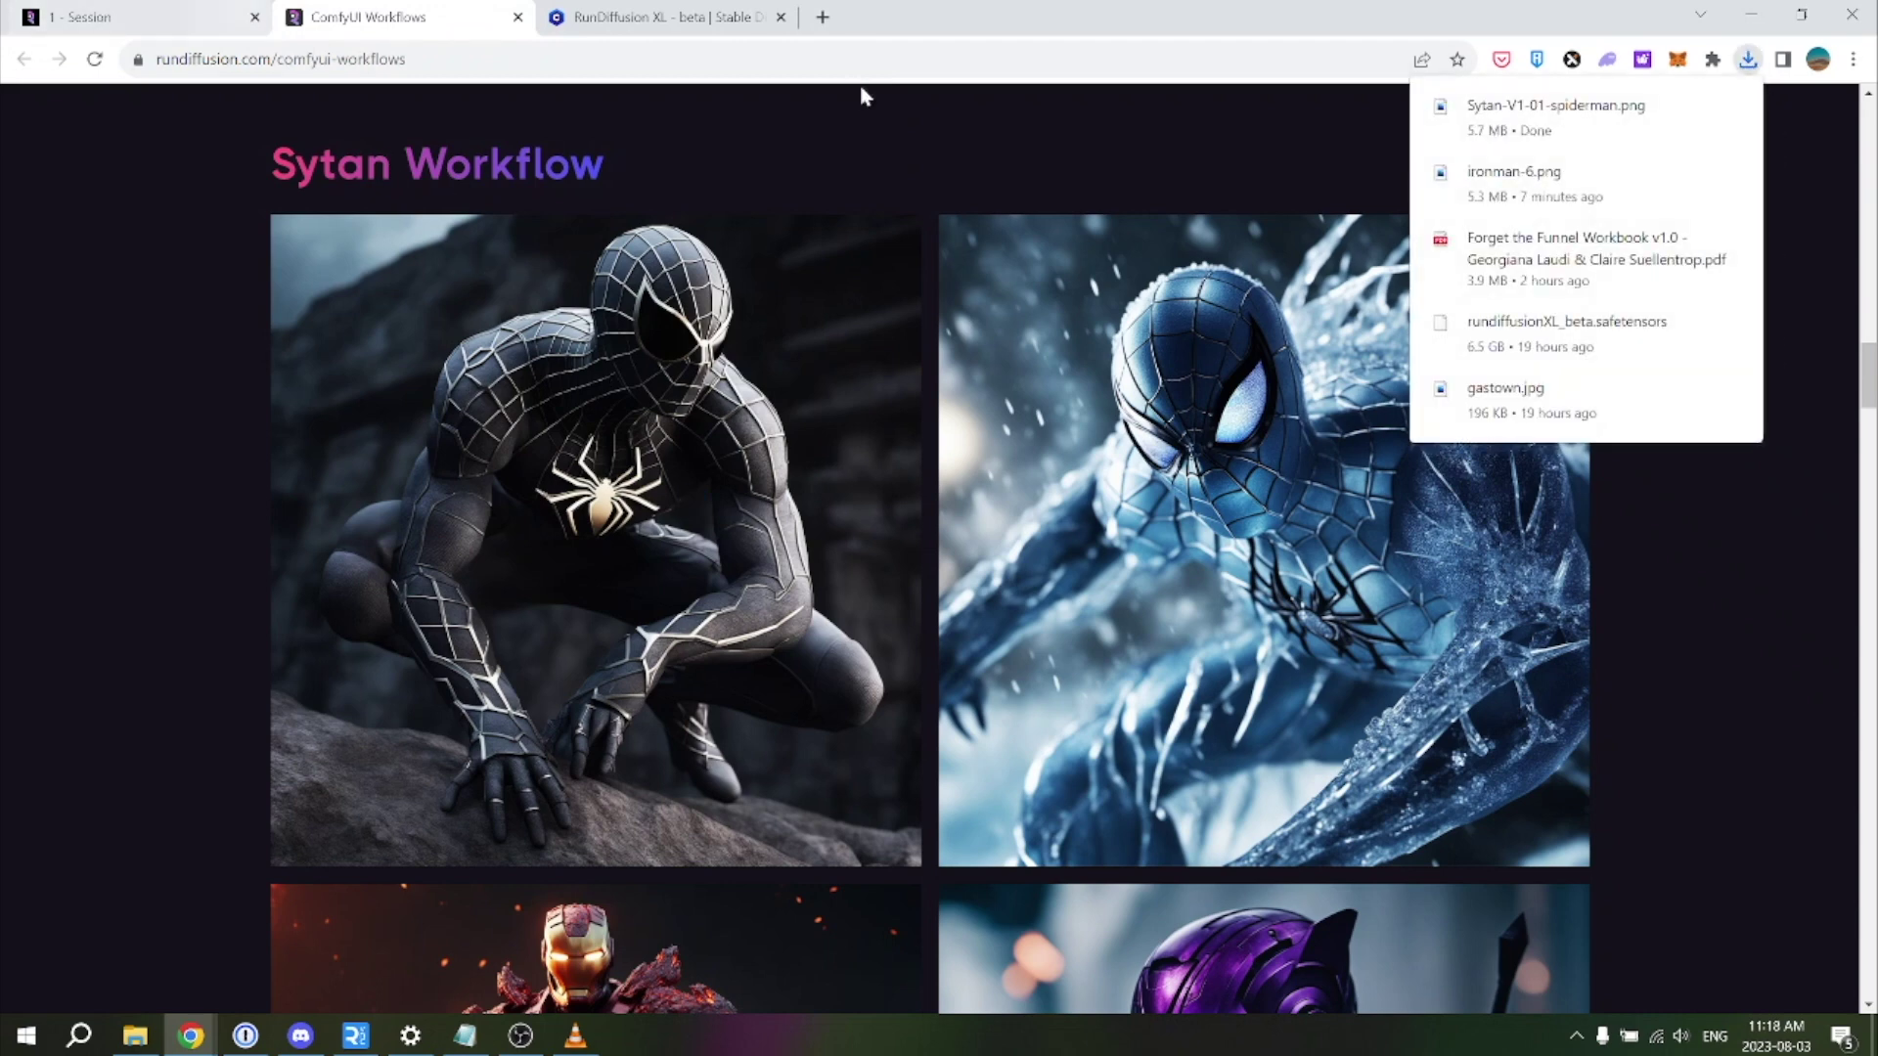
left_click(934, 147)
left_click(102, 18)
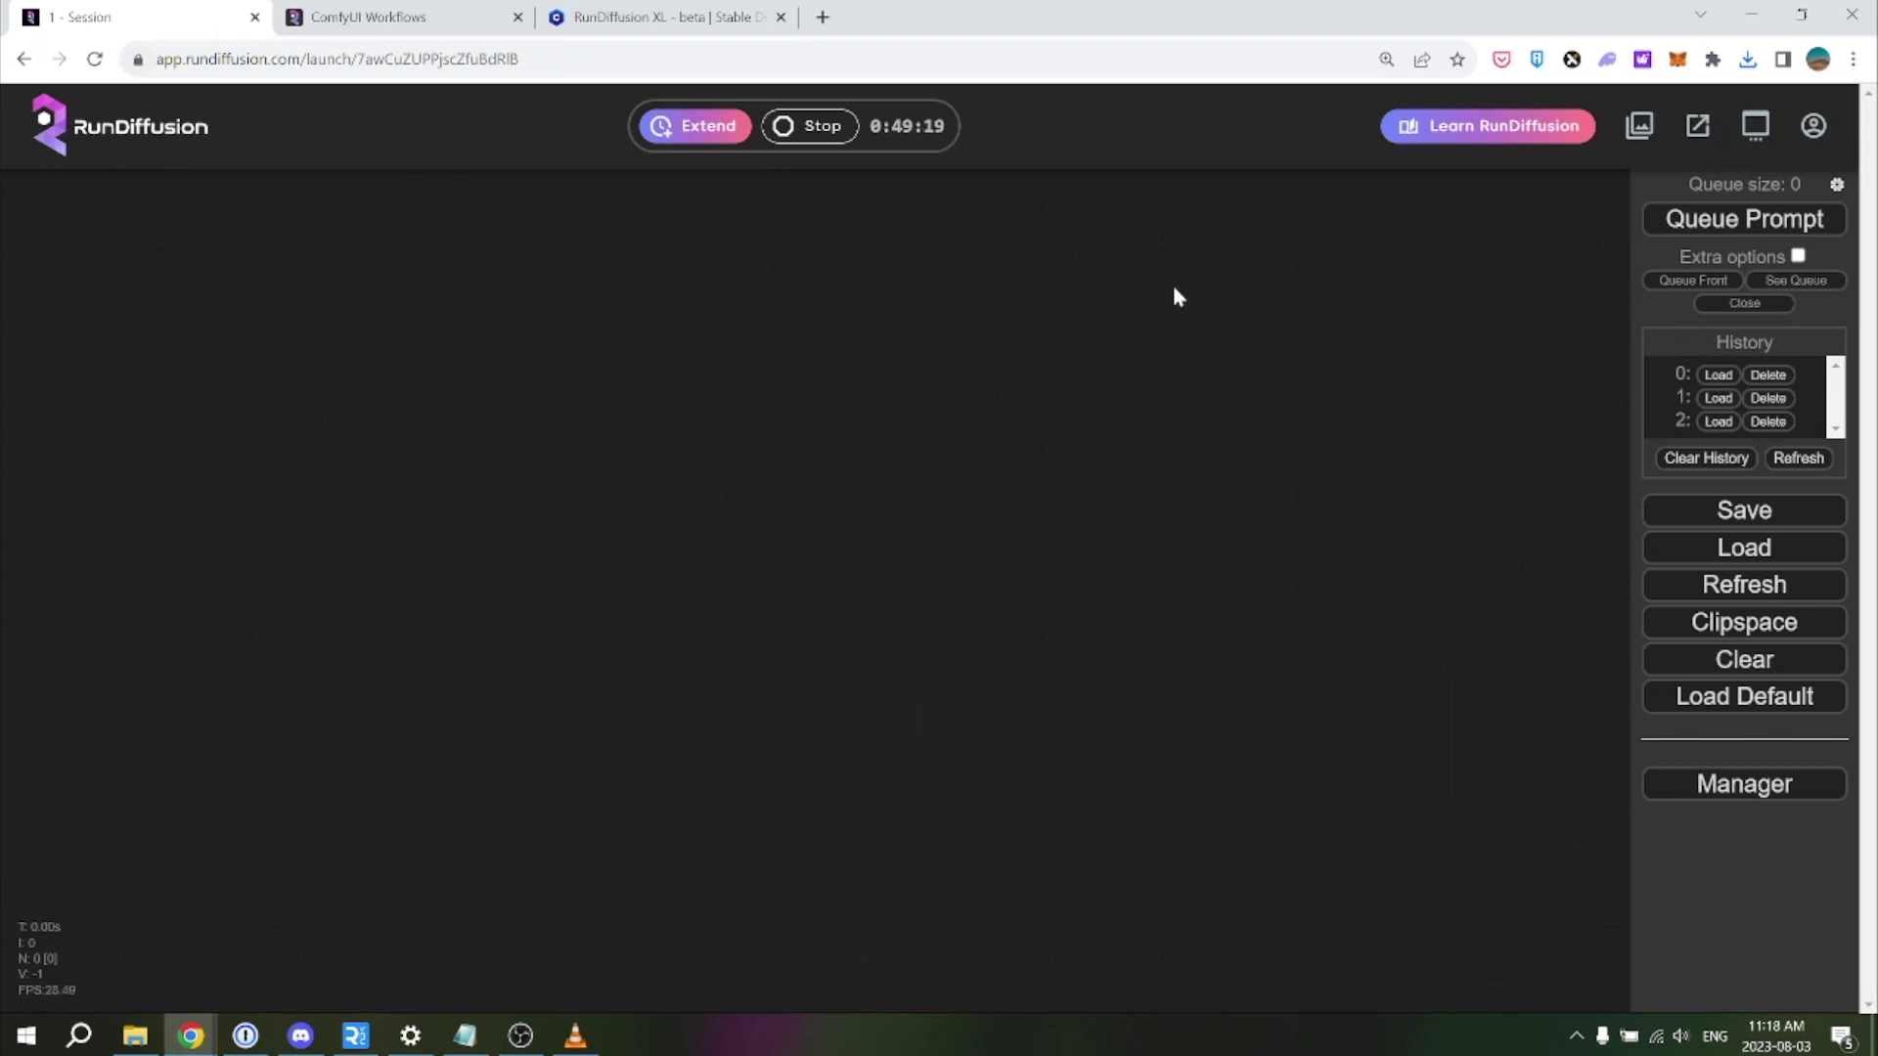
Load the Sytan SDXL workflow by dropping its PNG from File Explorer onto the canvas
left_click(1853, 59)
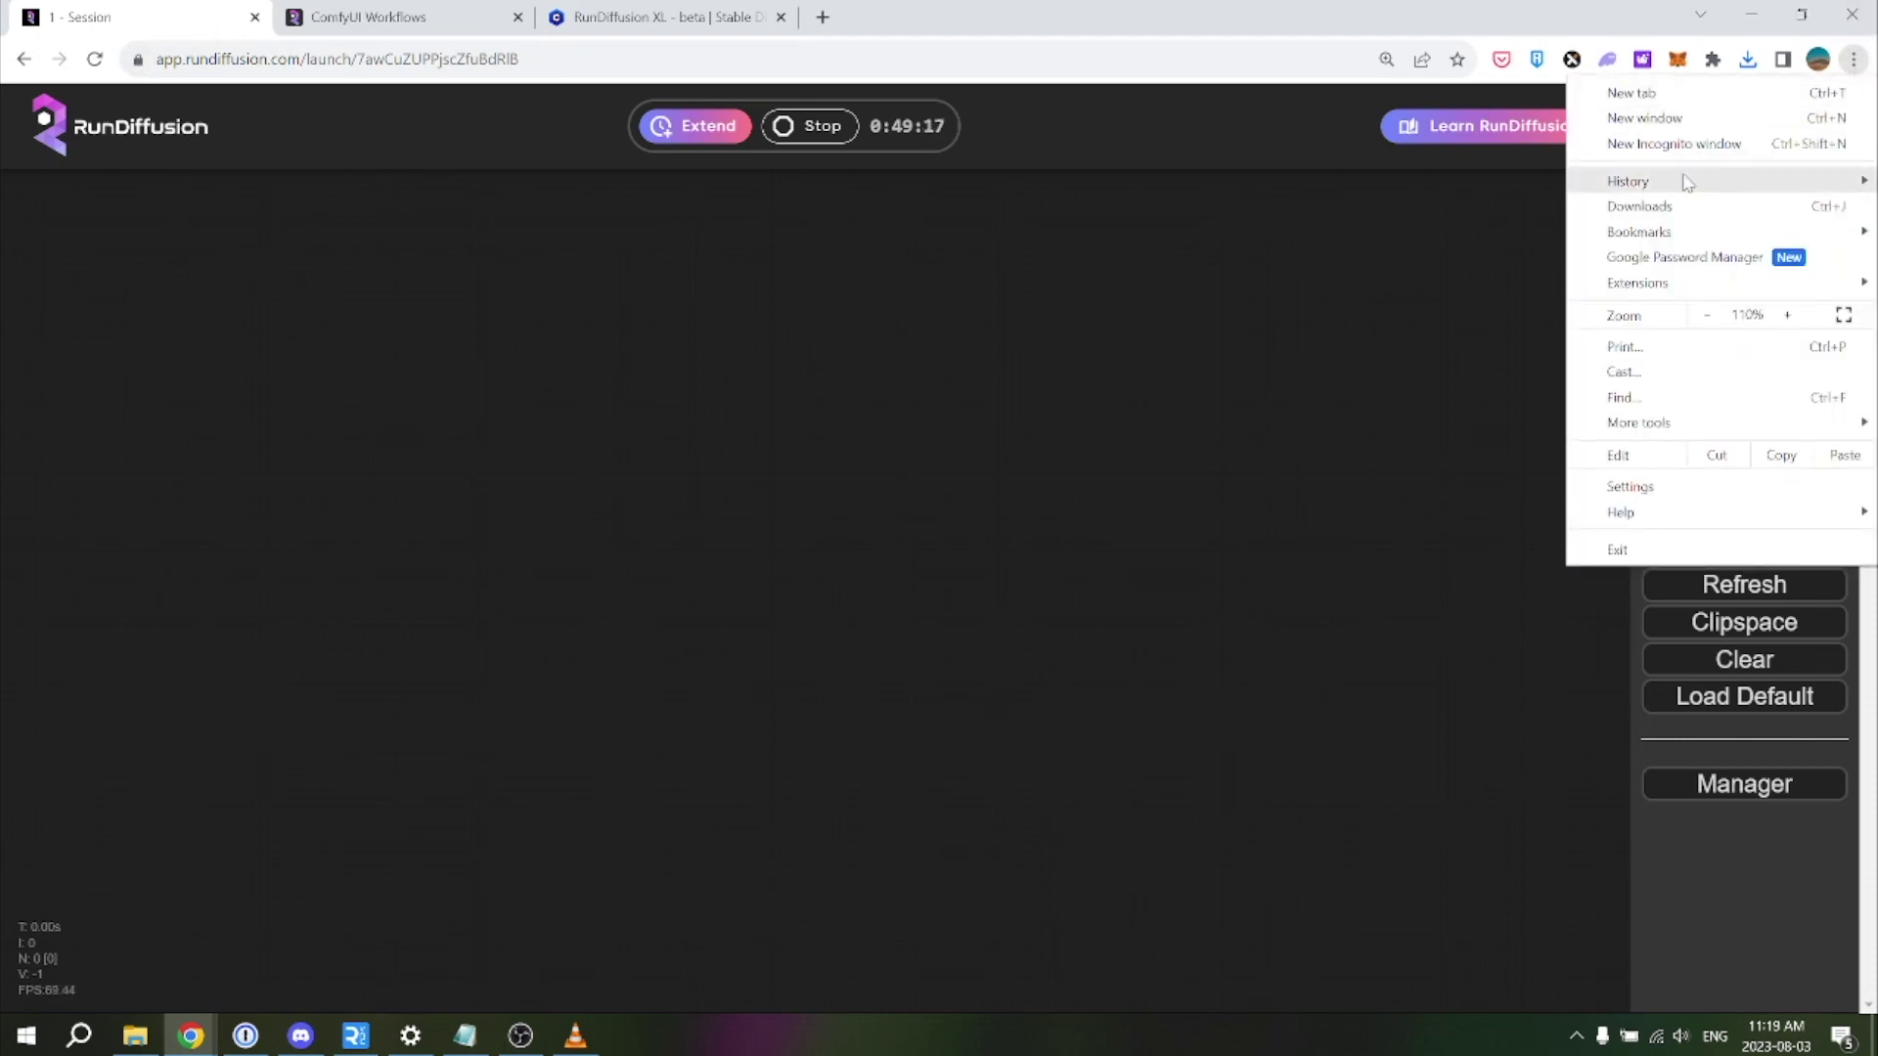
left_click(1293, 323)
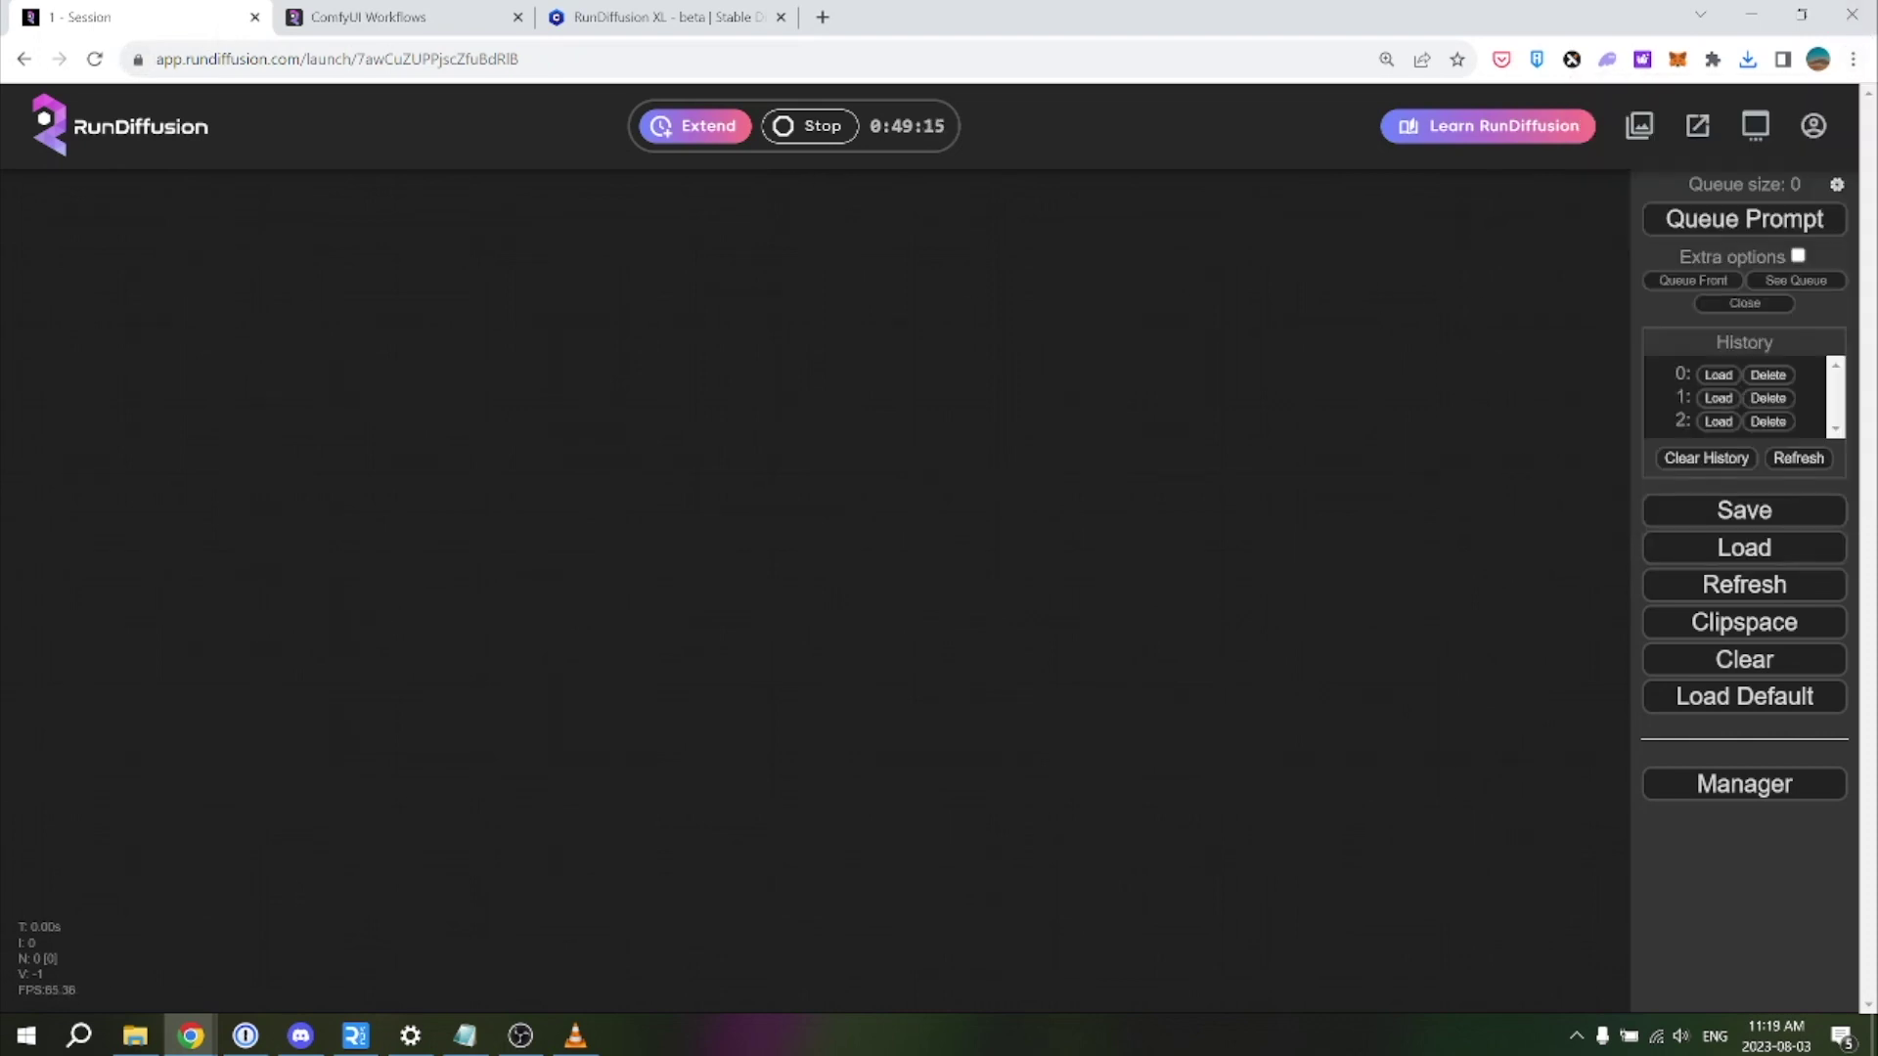
key("super+e")
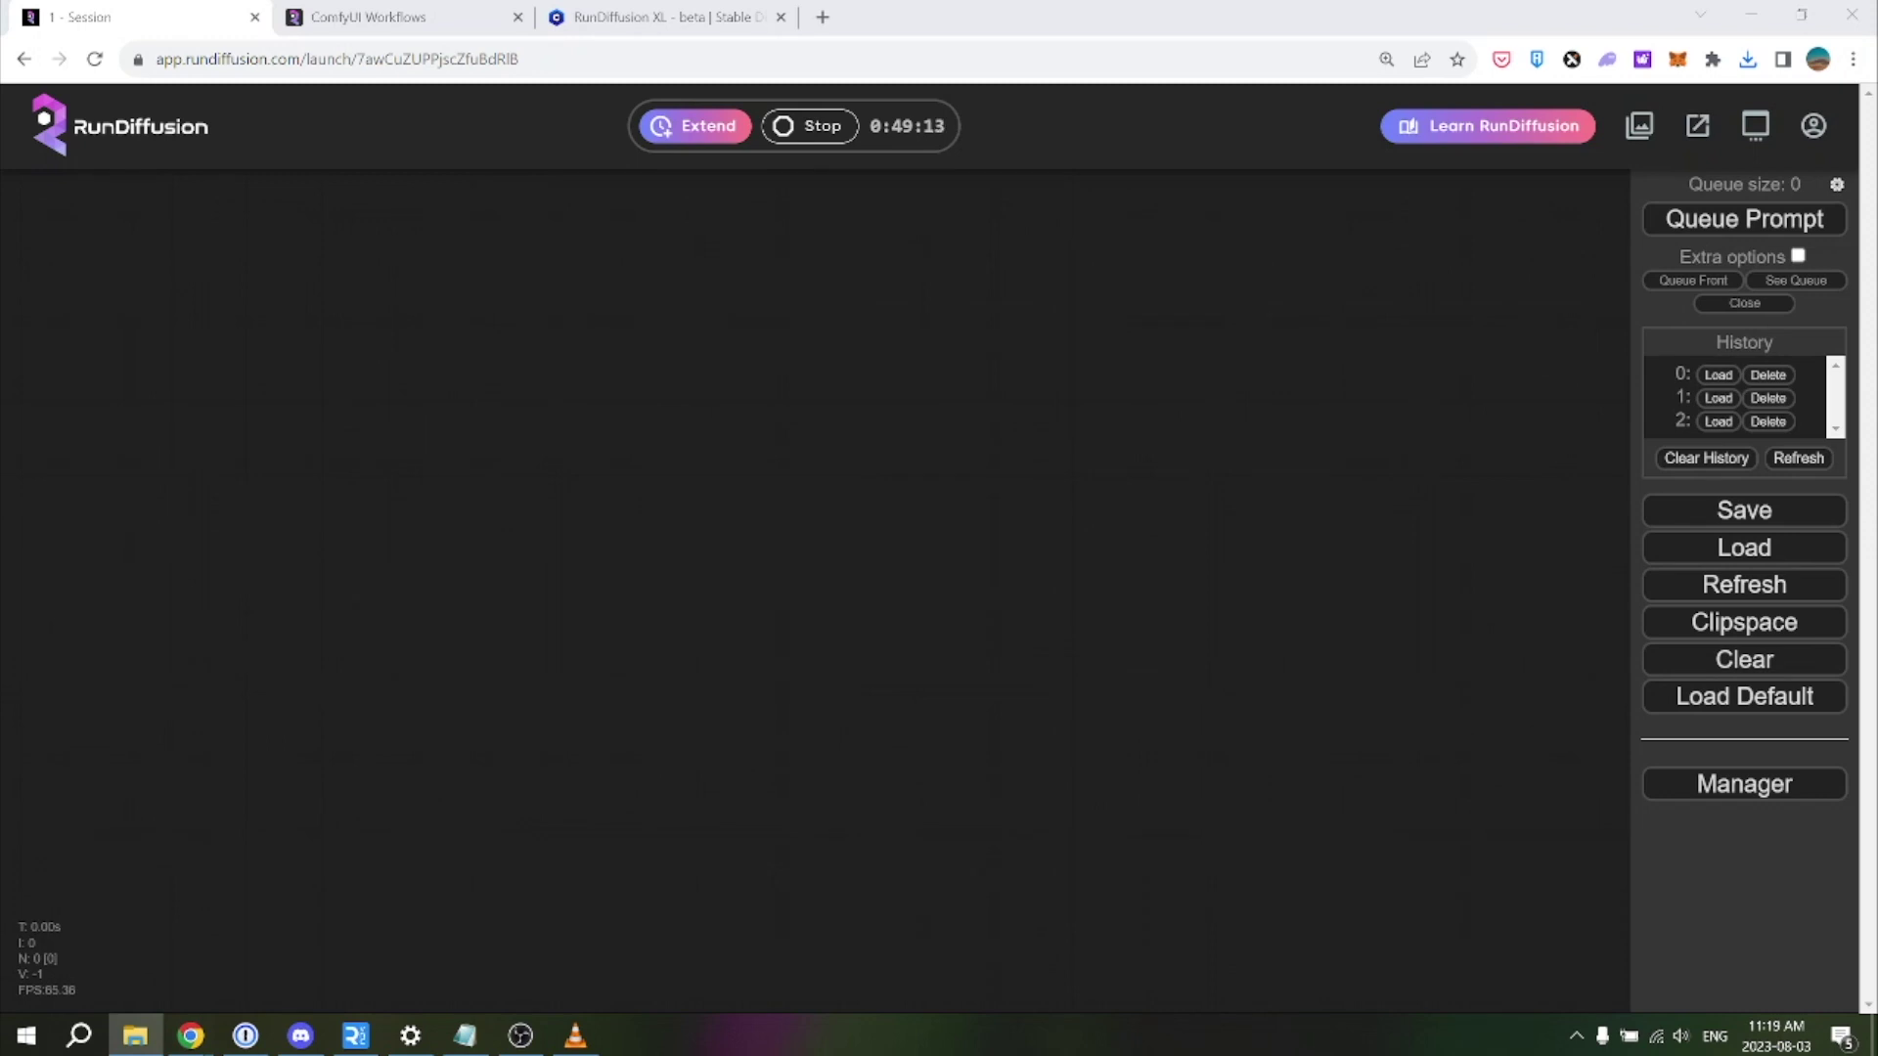
left_click_drag(1571, 511, 951, 364)
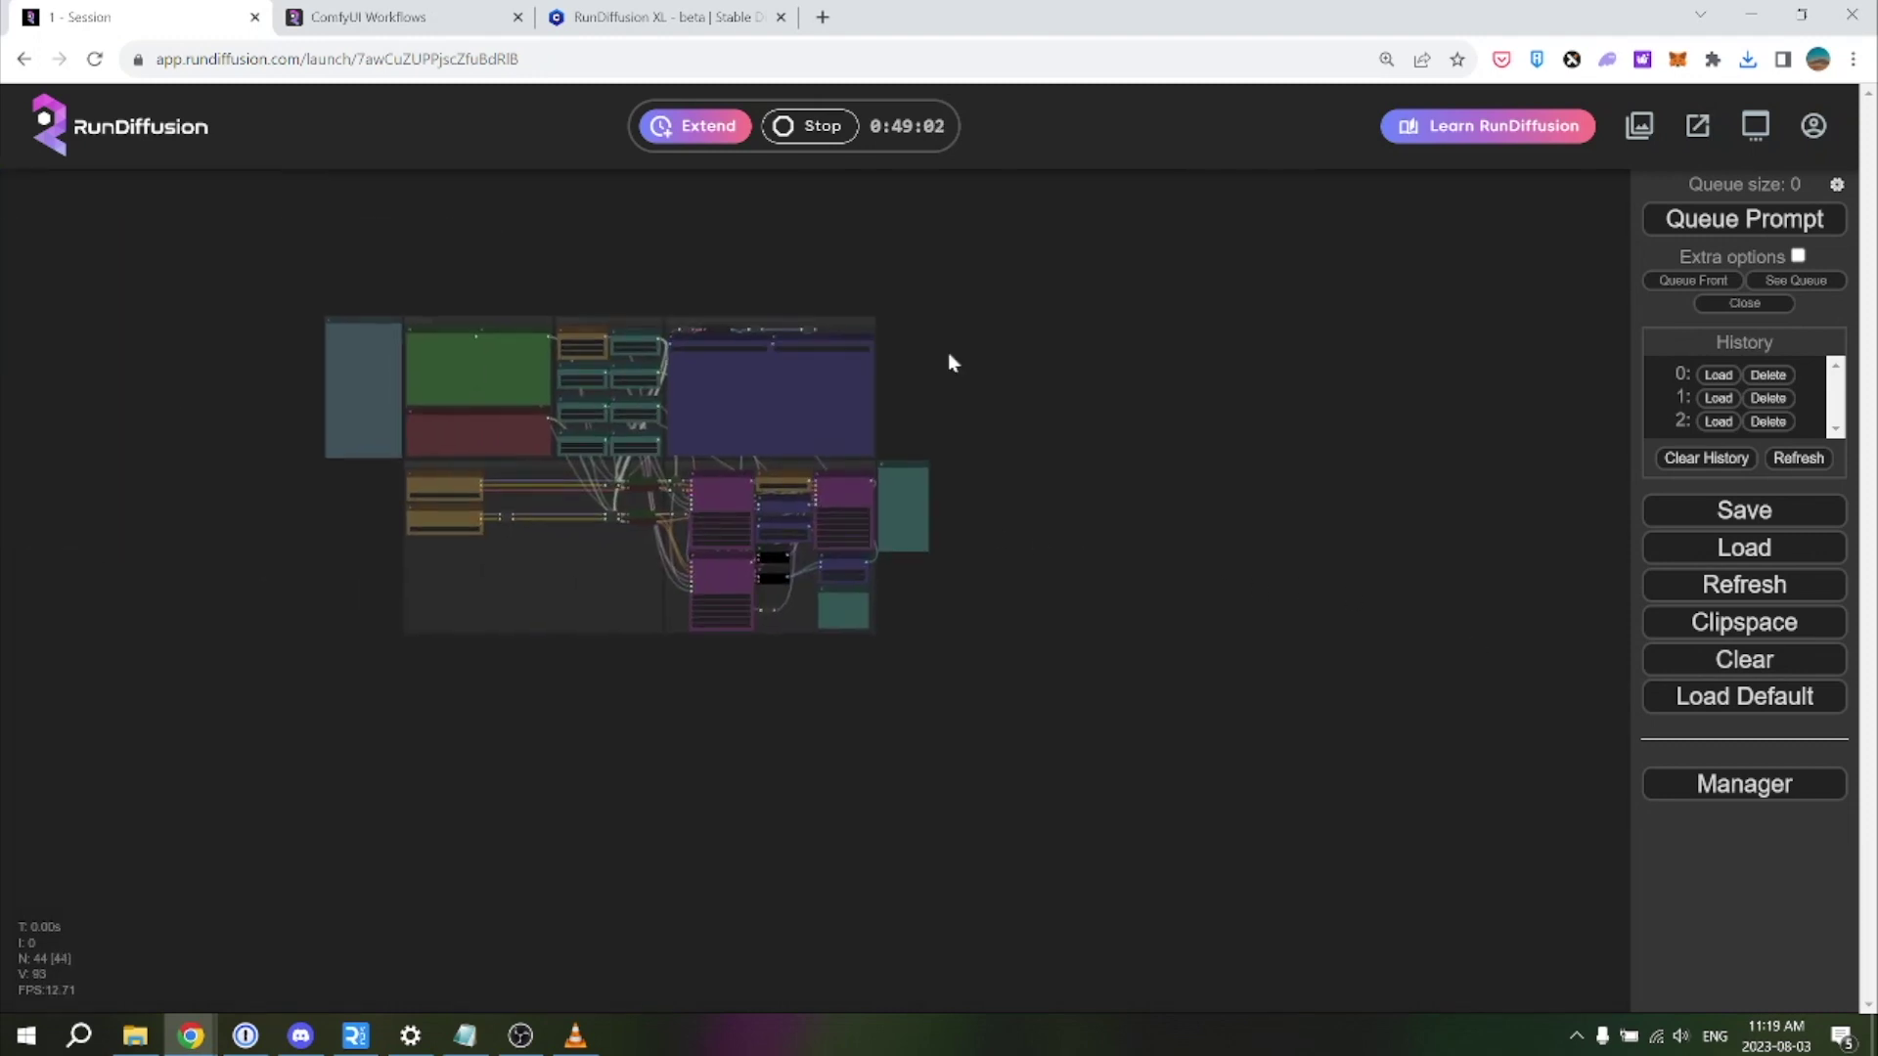
Frame the ice Spider-Man prompt nodes and Final Image group, then queue a generation
left_click_drag(1093, 379, 1282, 453)
scroll(1300, 506, "up", 5)
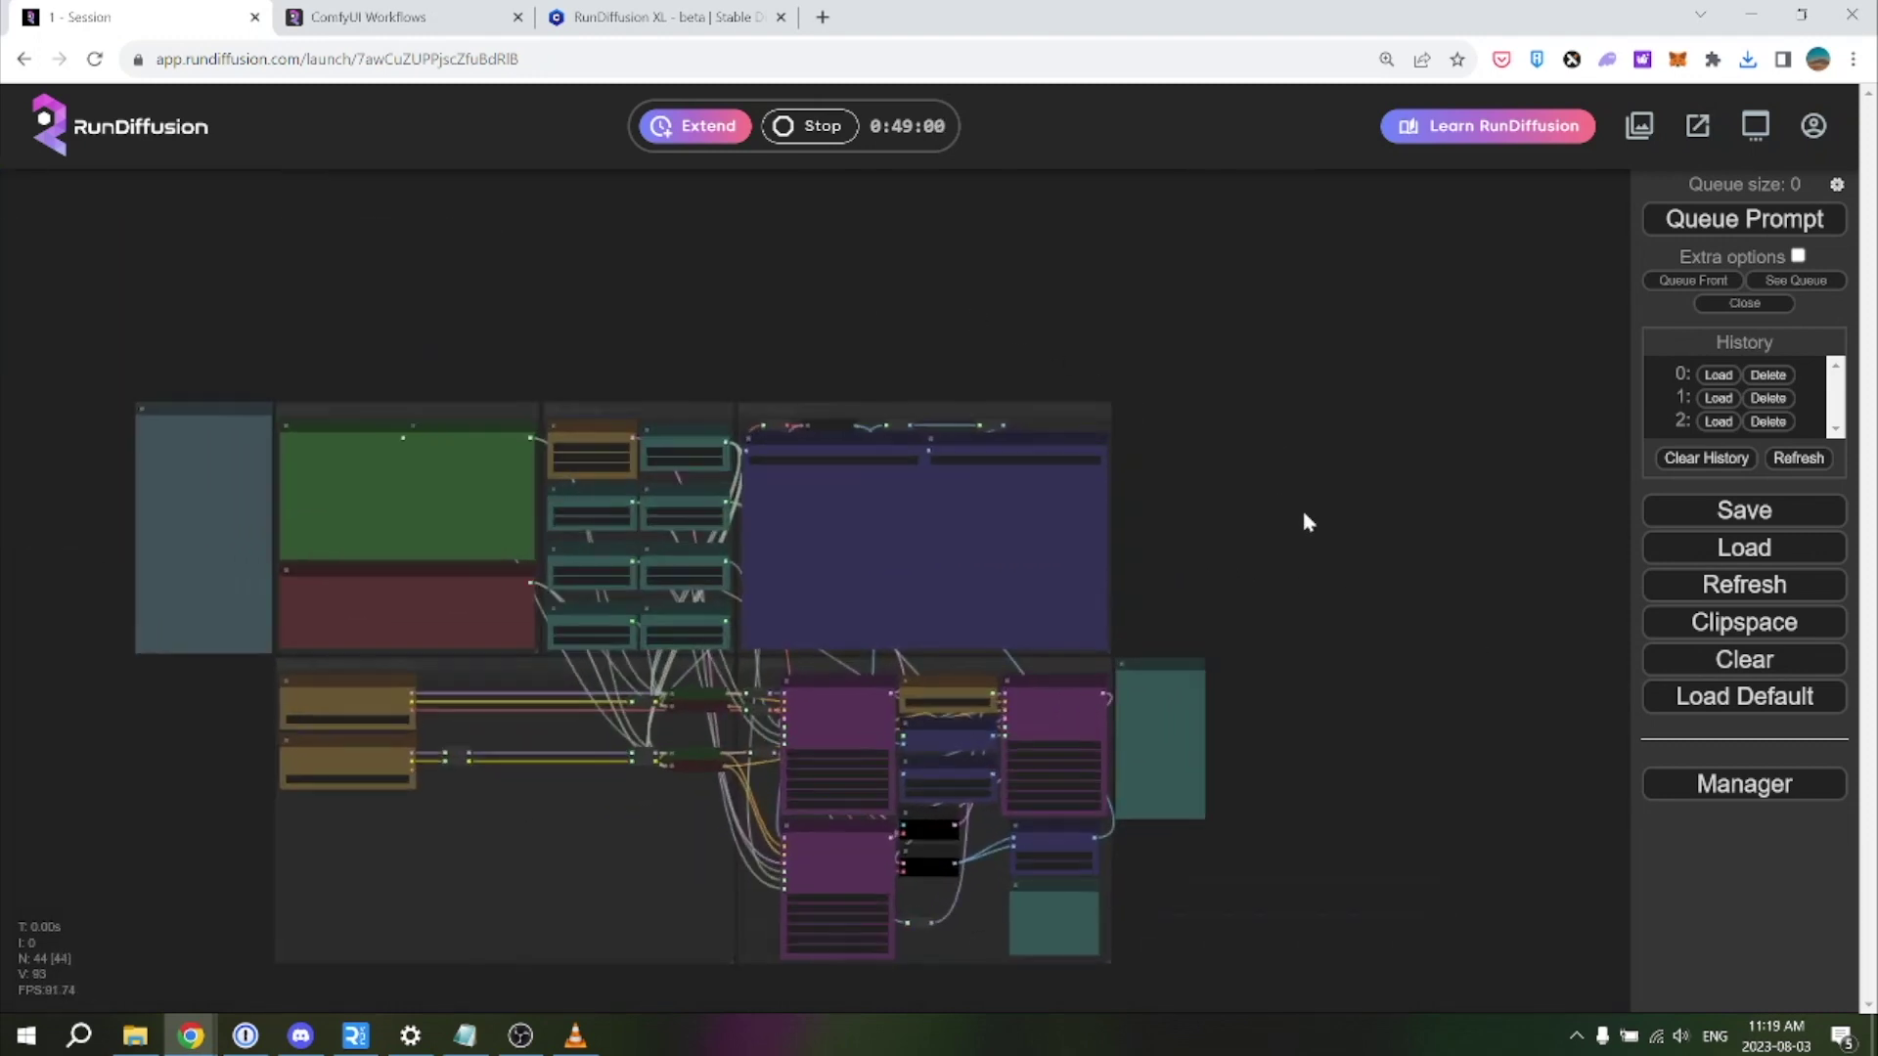
left_click_drag(1211, 509, 1616, 458)
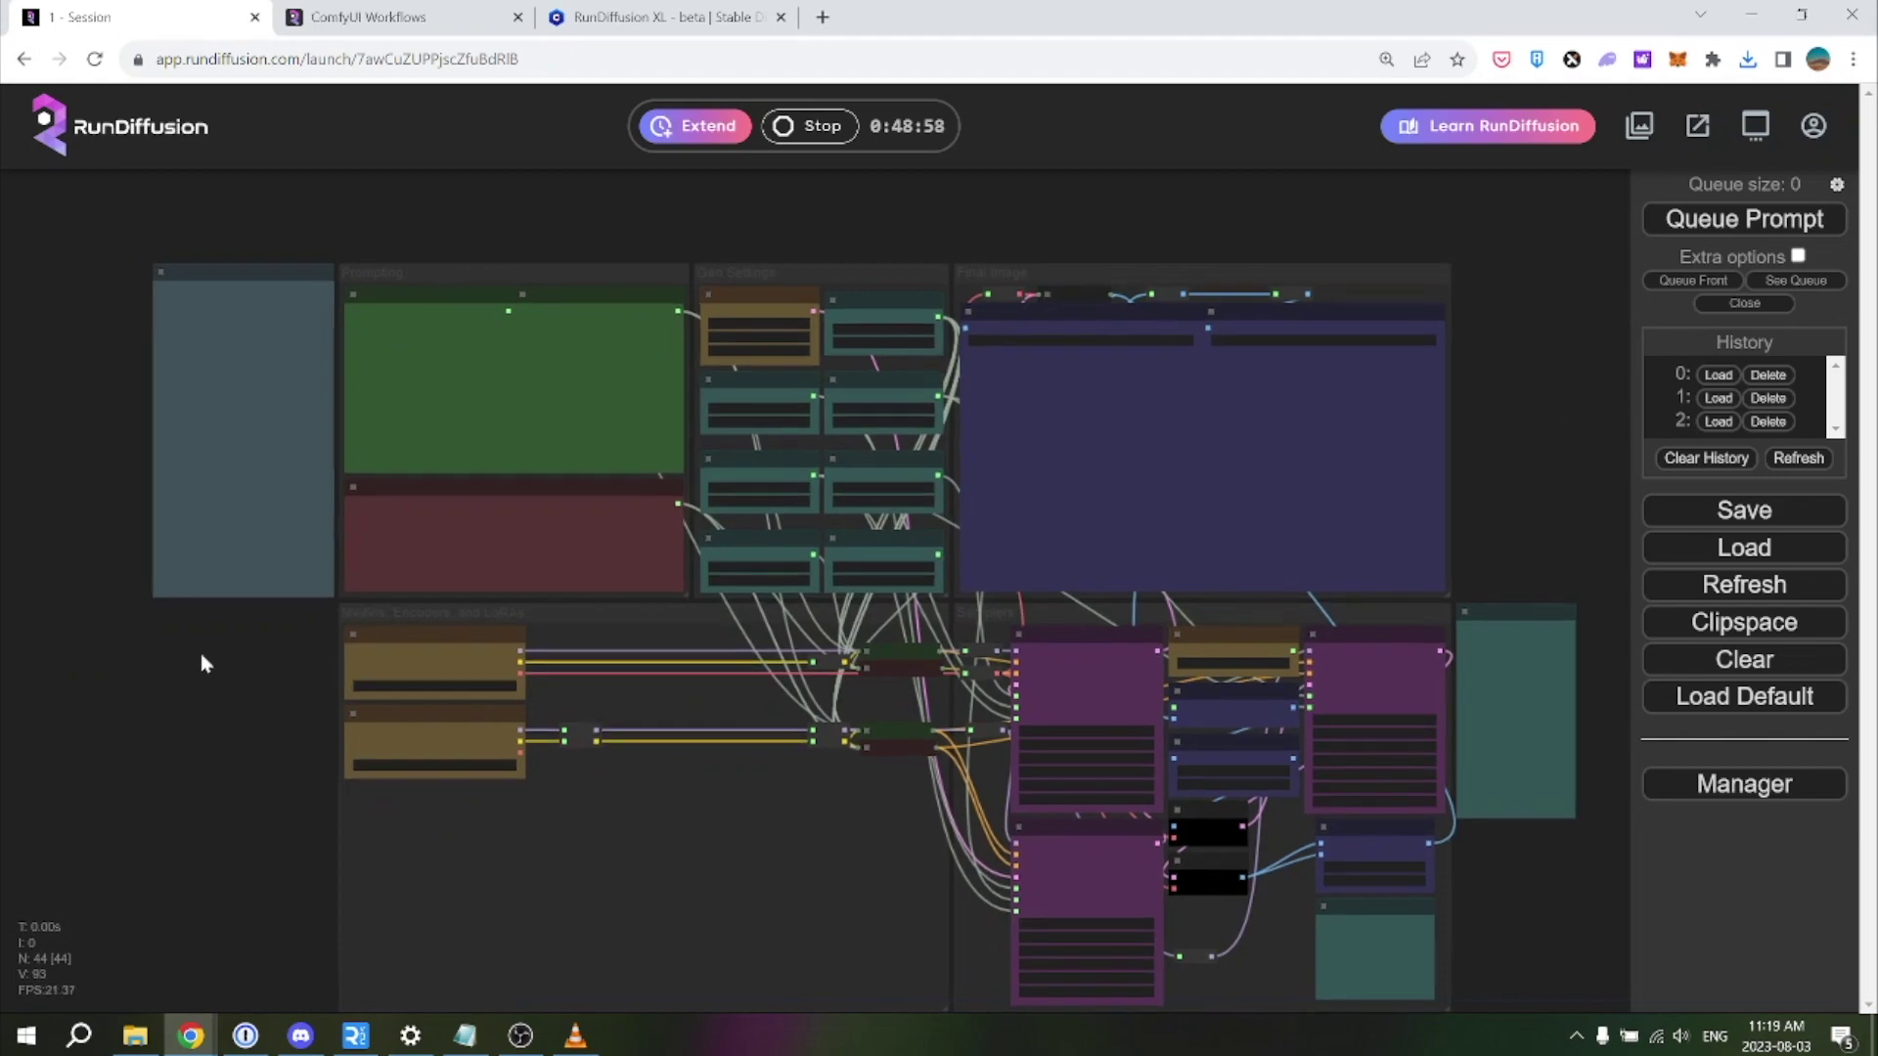
left_click_drag(201, 659, 360, 714)
scroll(274, 672, "up", 4)
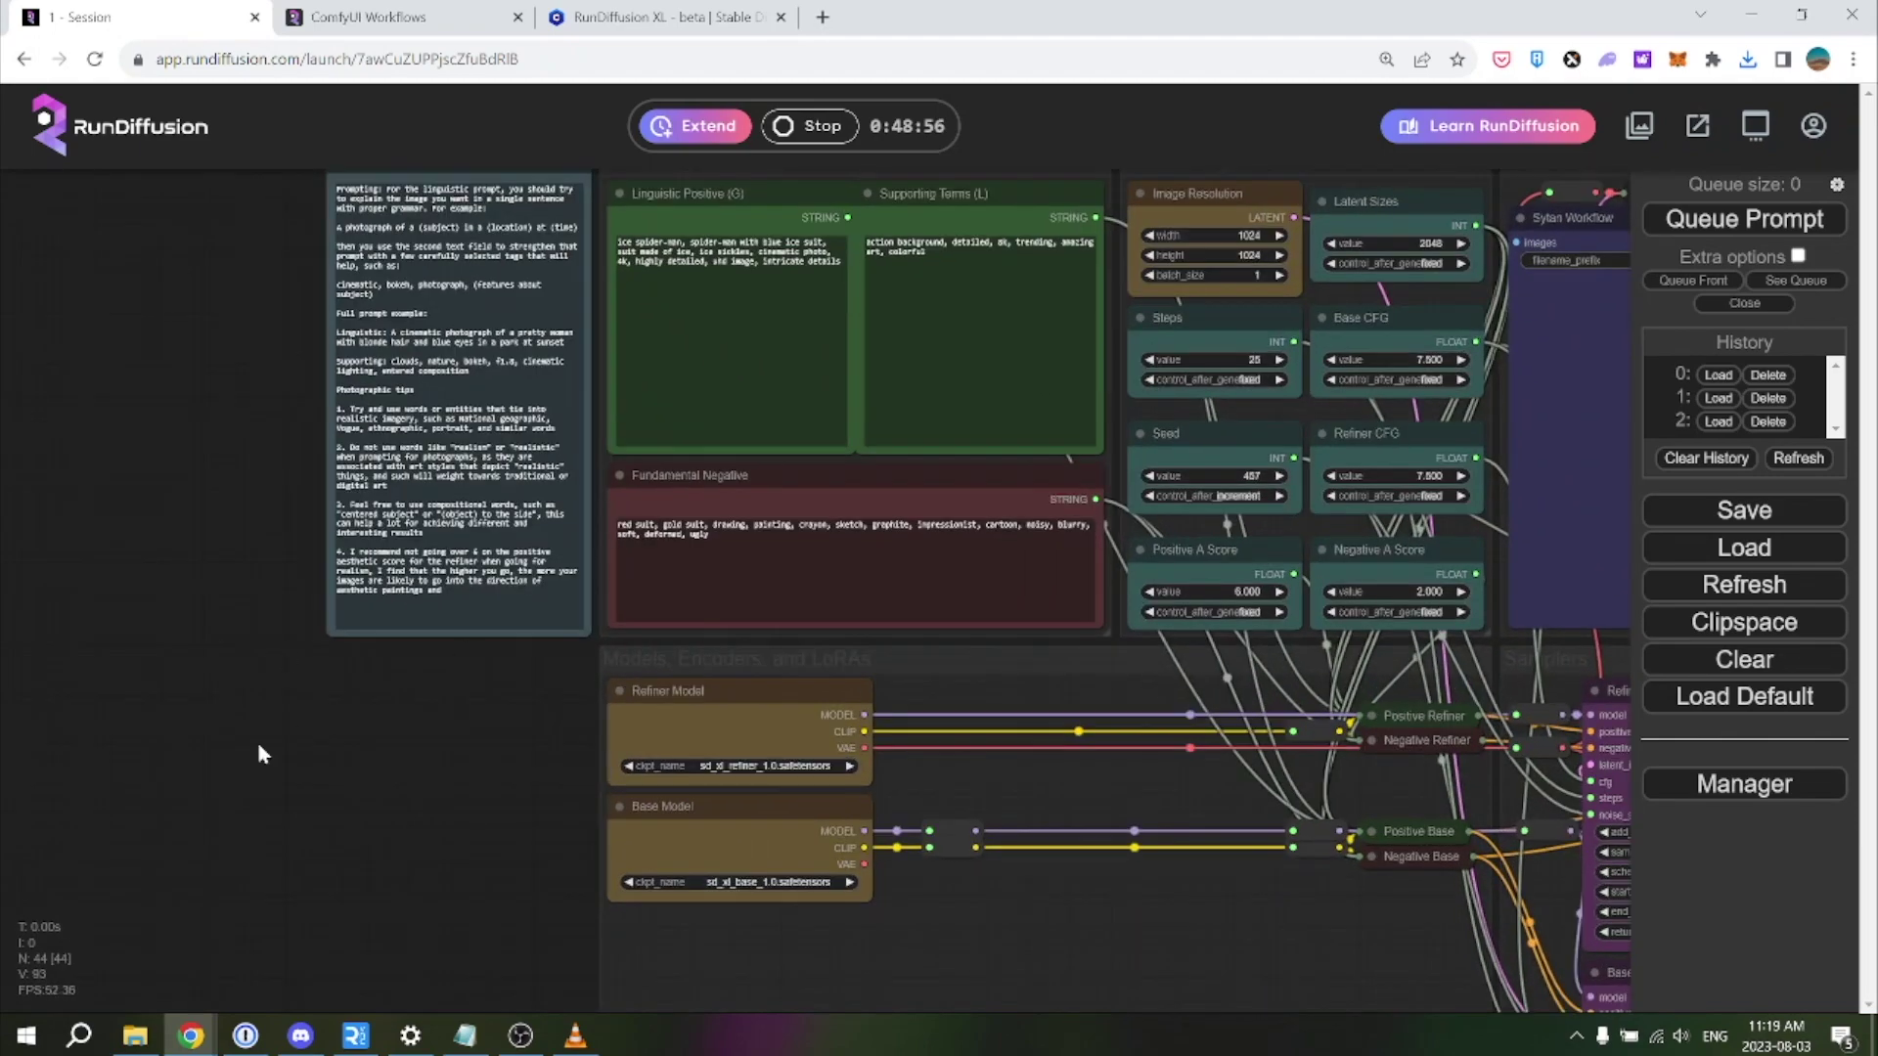
left_click_drag(405, 765, 119, 741)
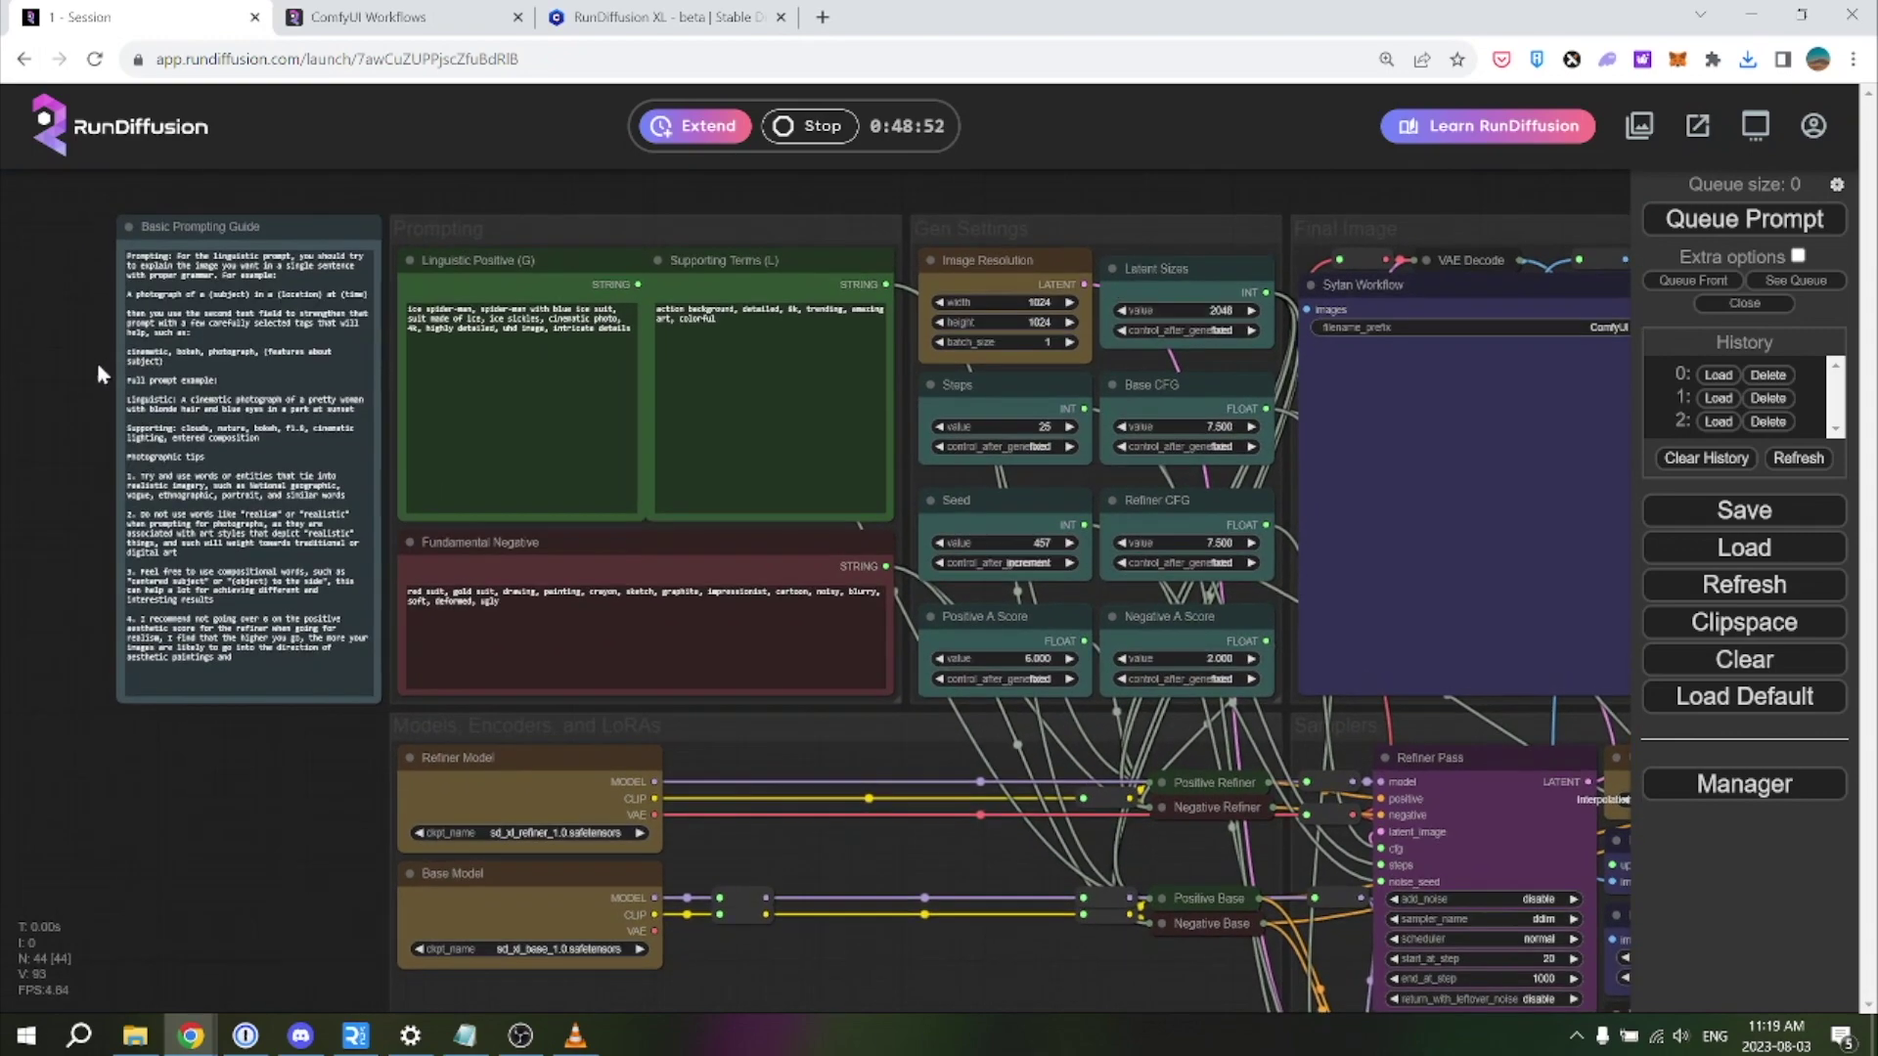
scroll(91, 333, "up", 4)
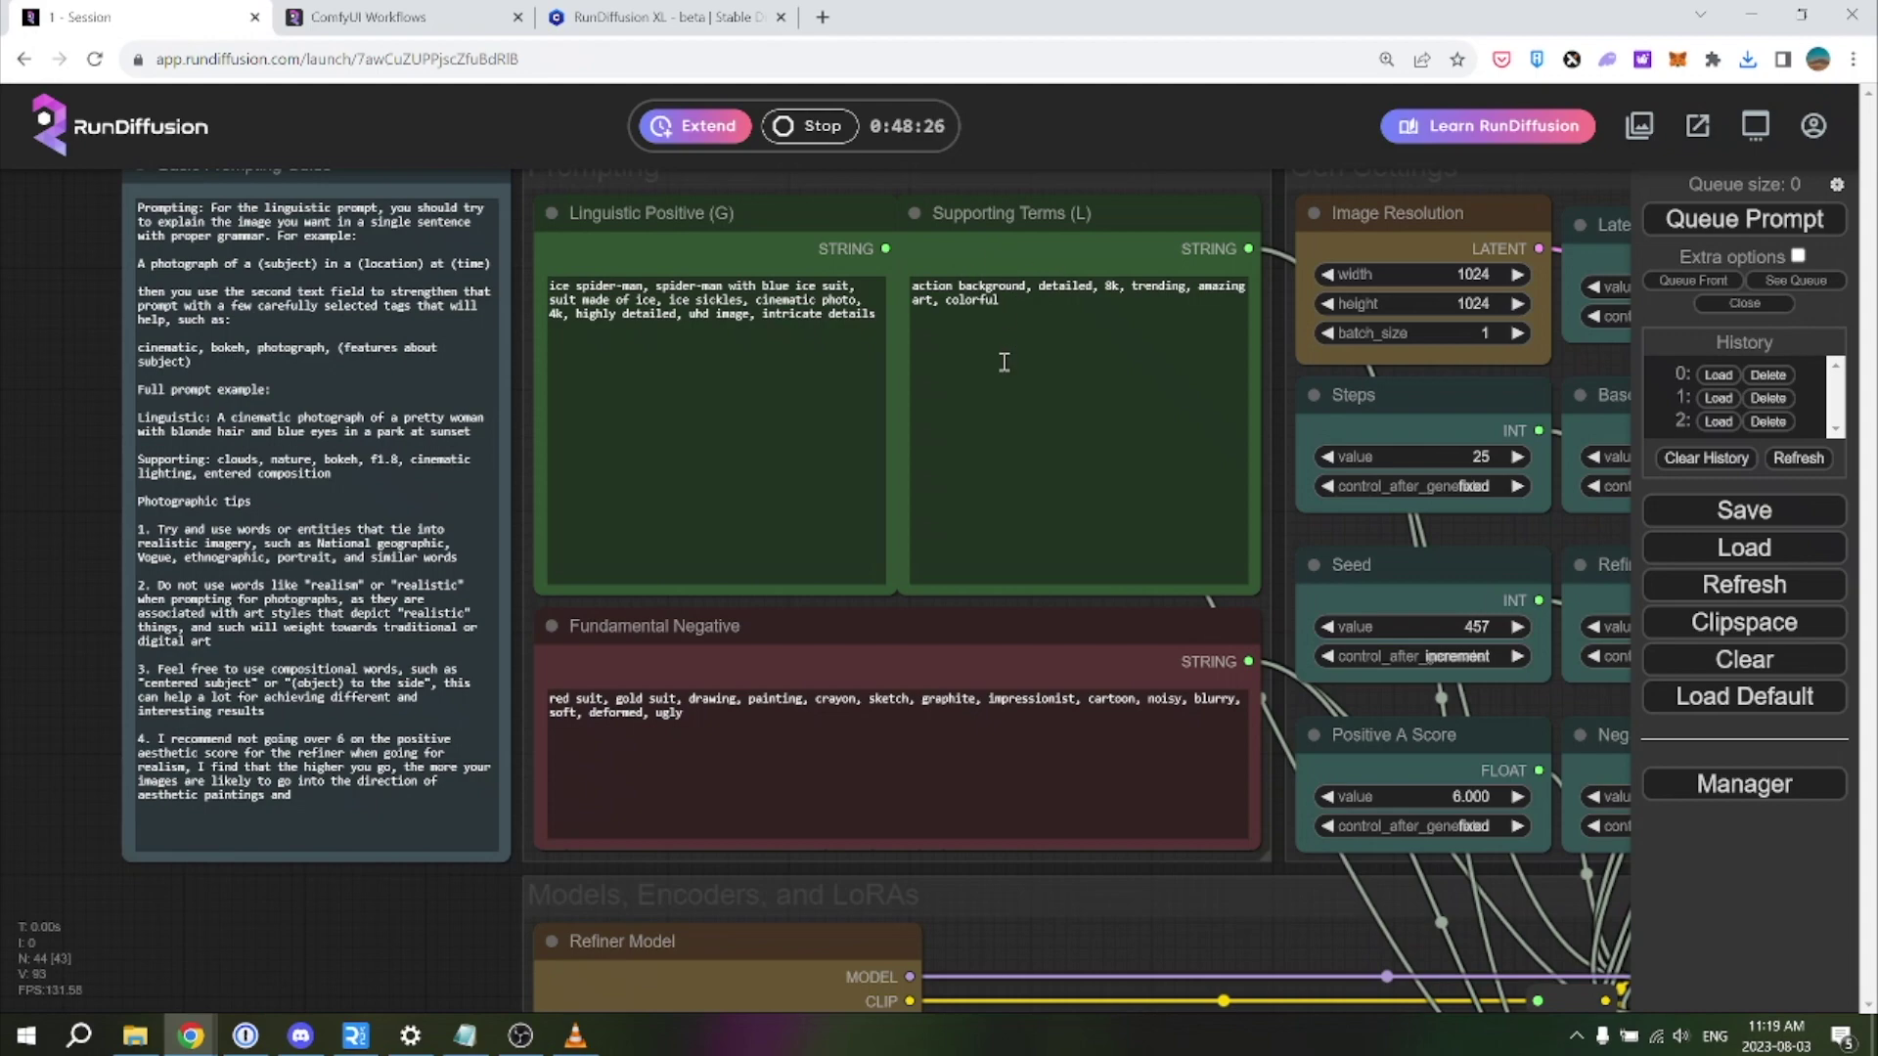
left_click_drag(1152, 247, 1065, 320)
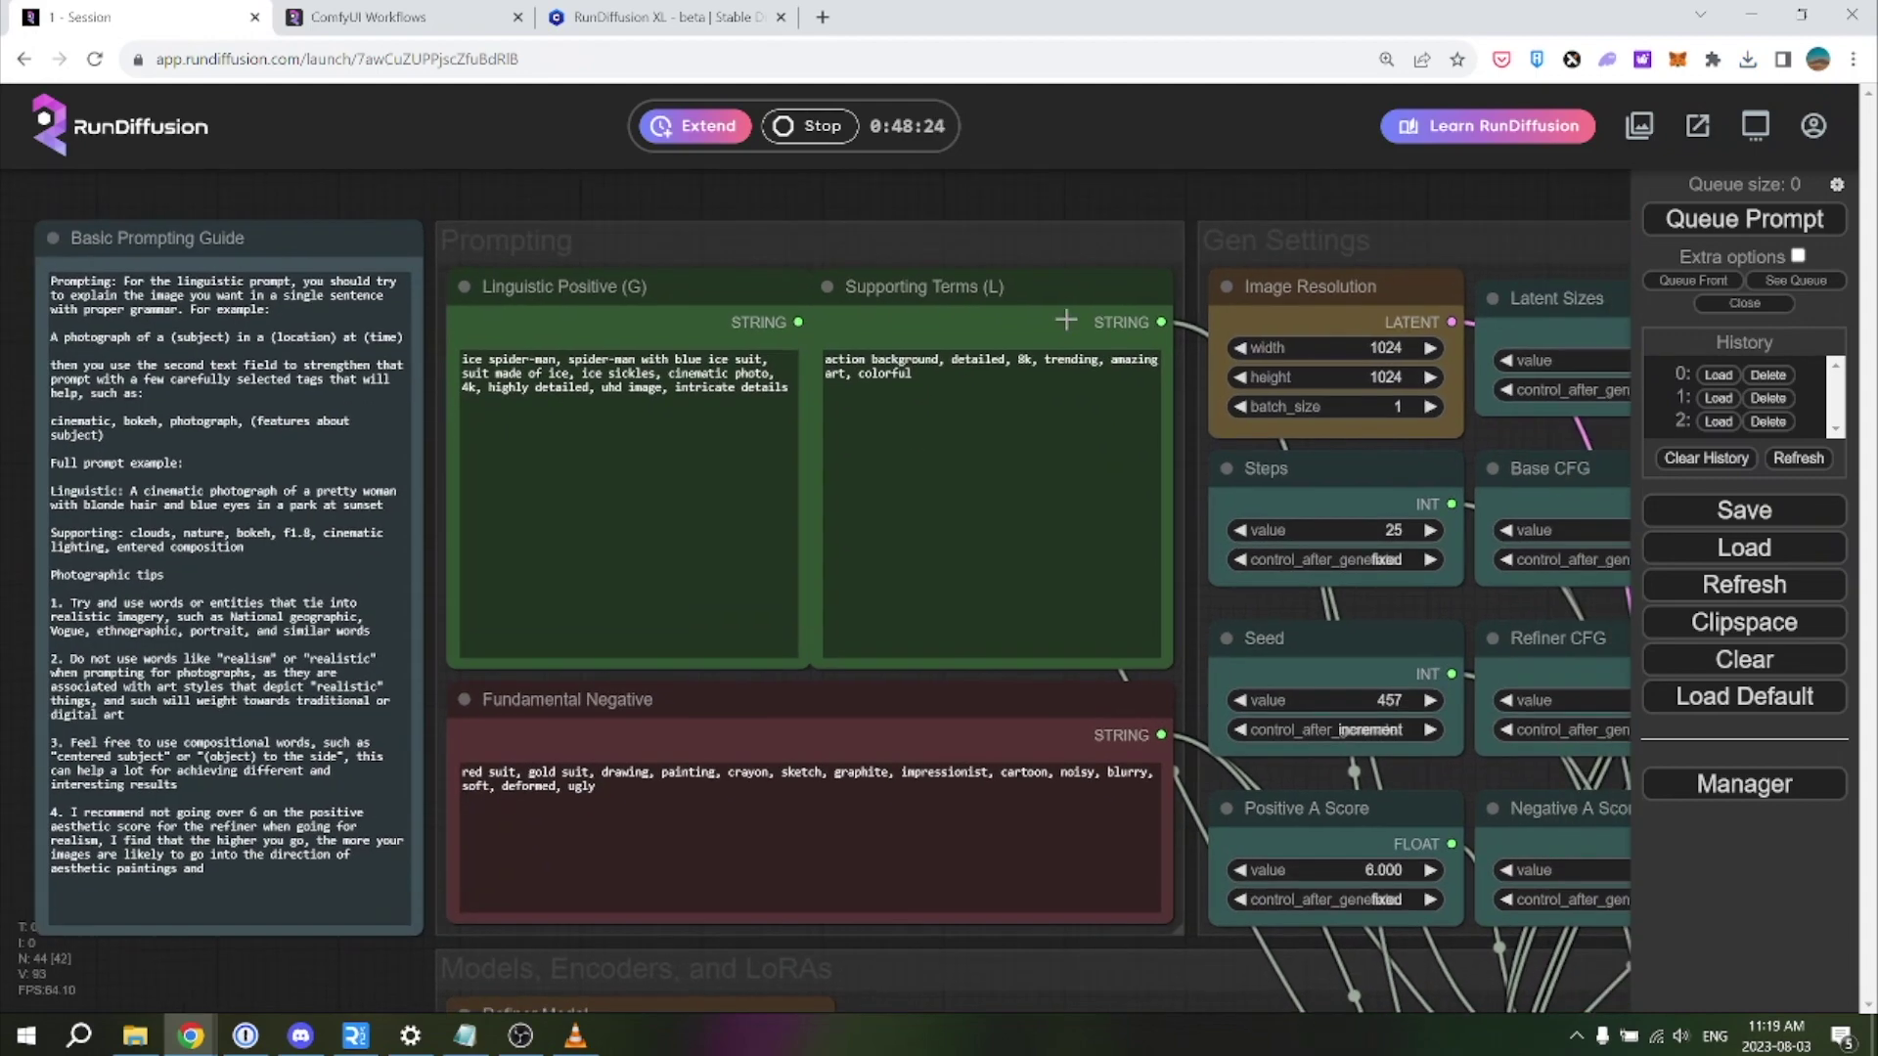
left_click_drag(1203, 195, 780, 176)
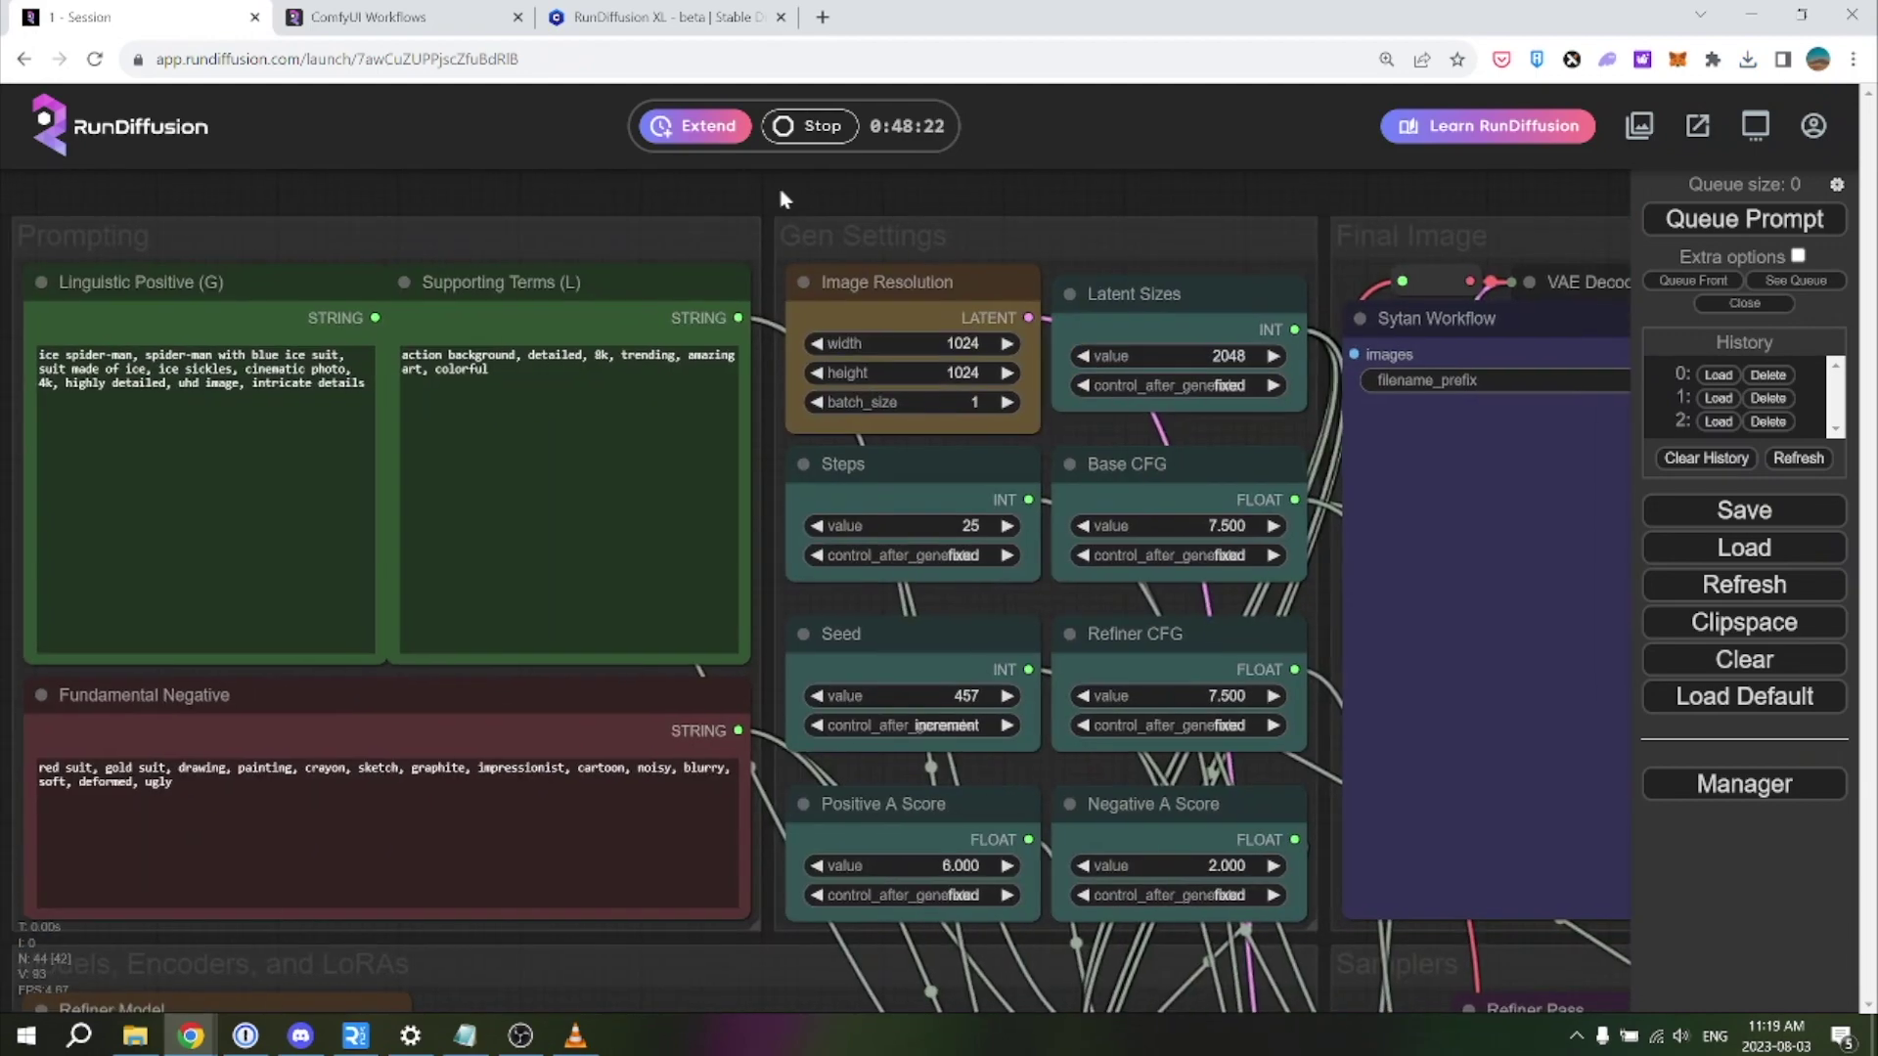
left_click(1723, 219)
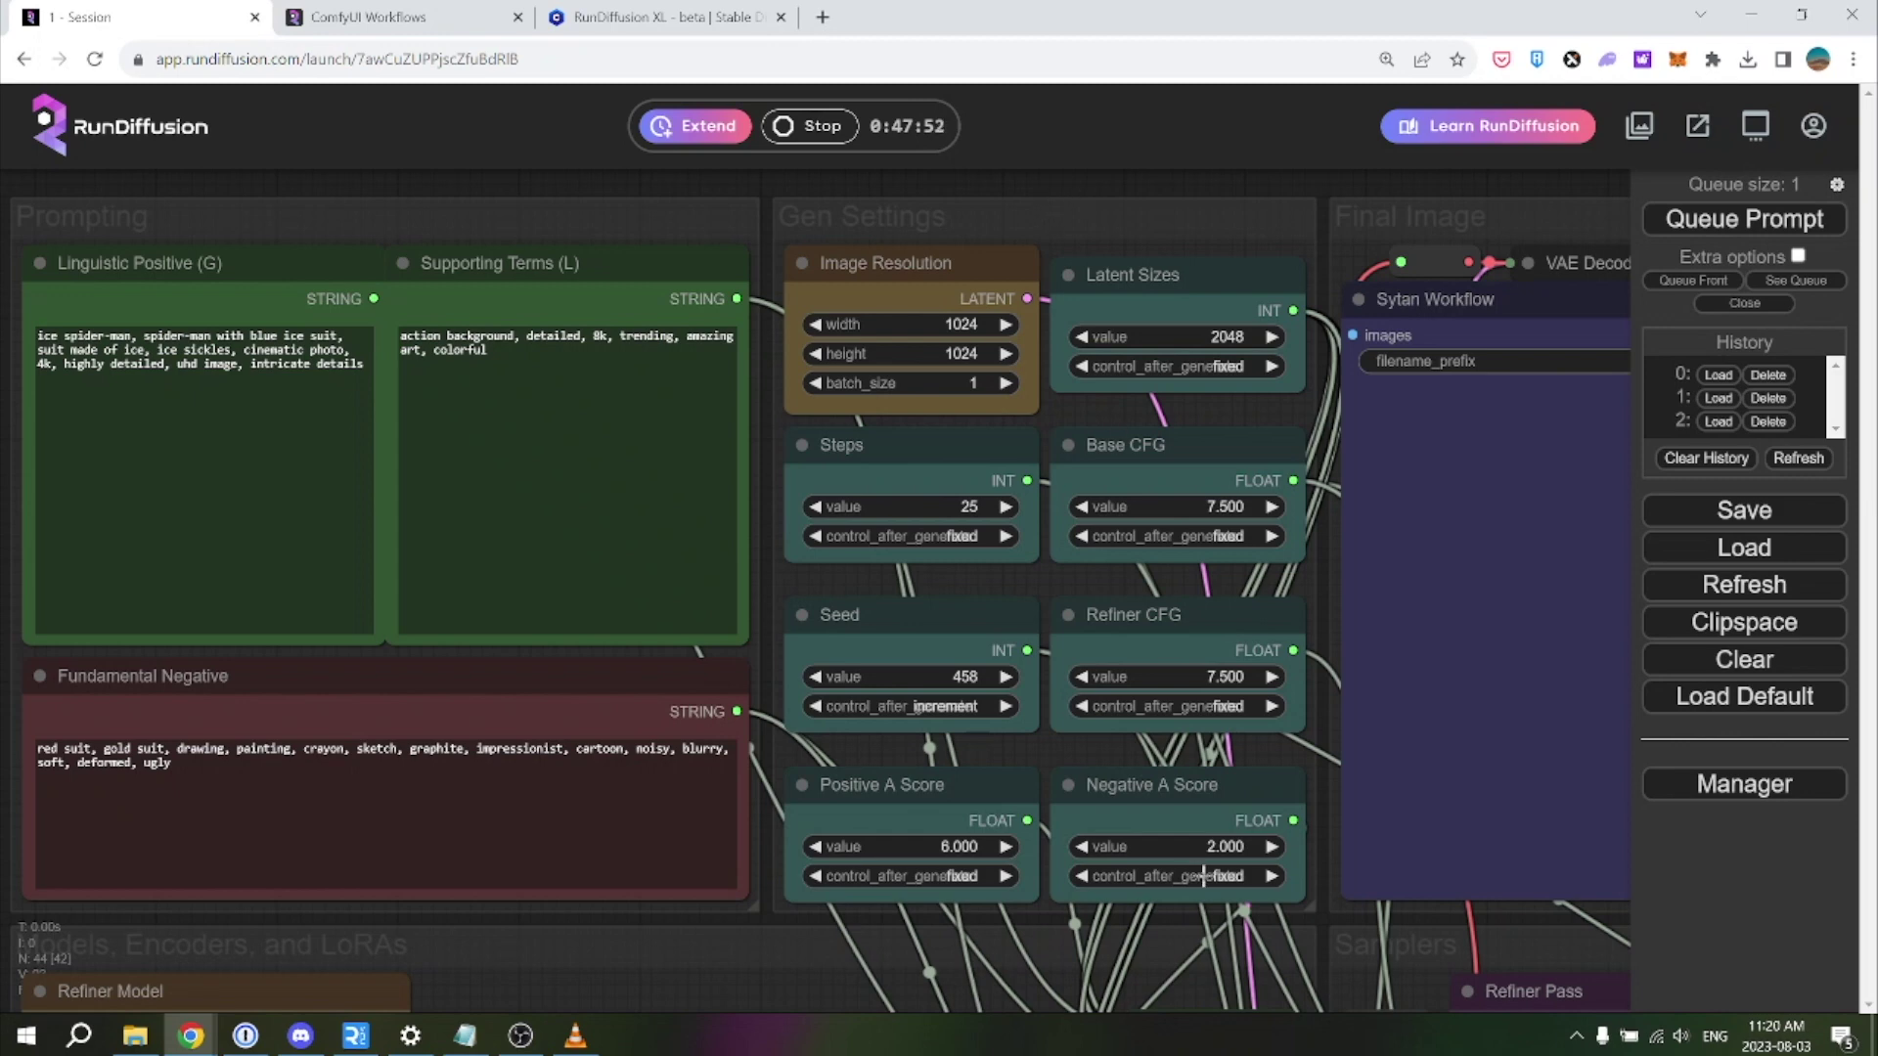
Keep the Refiner CFG at 7.5 and pan to the prompting guide while the image renders
left_click(1219, 676)
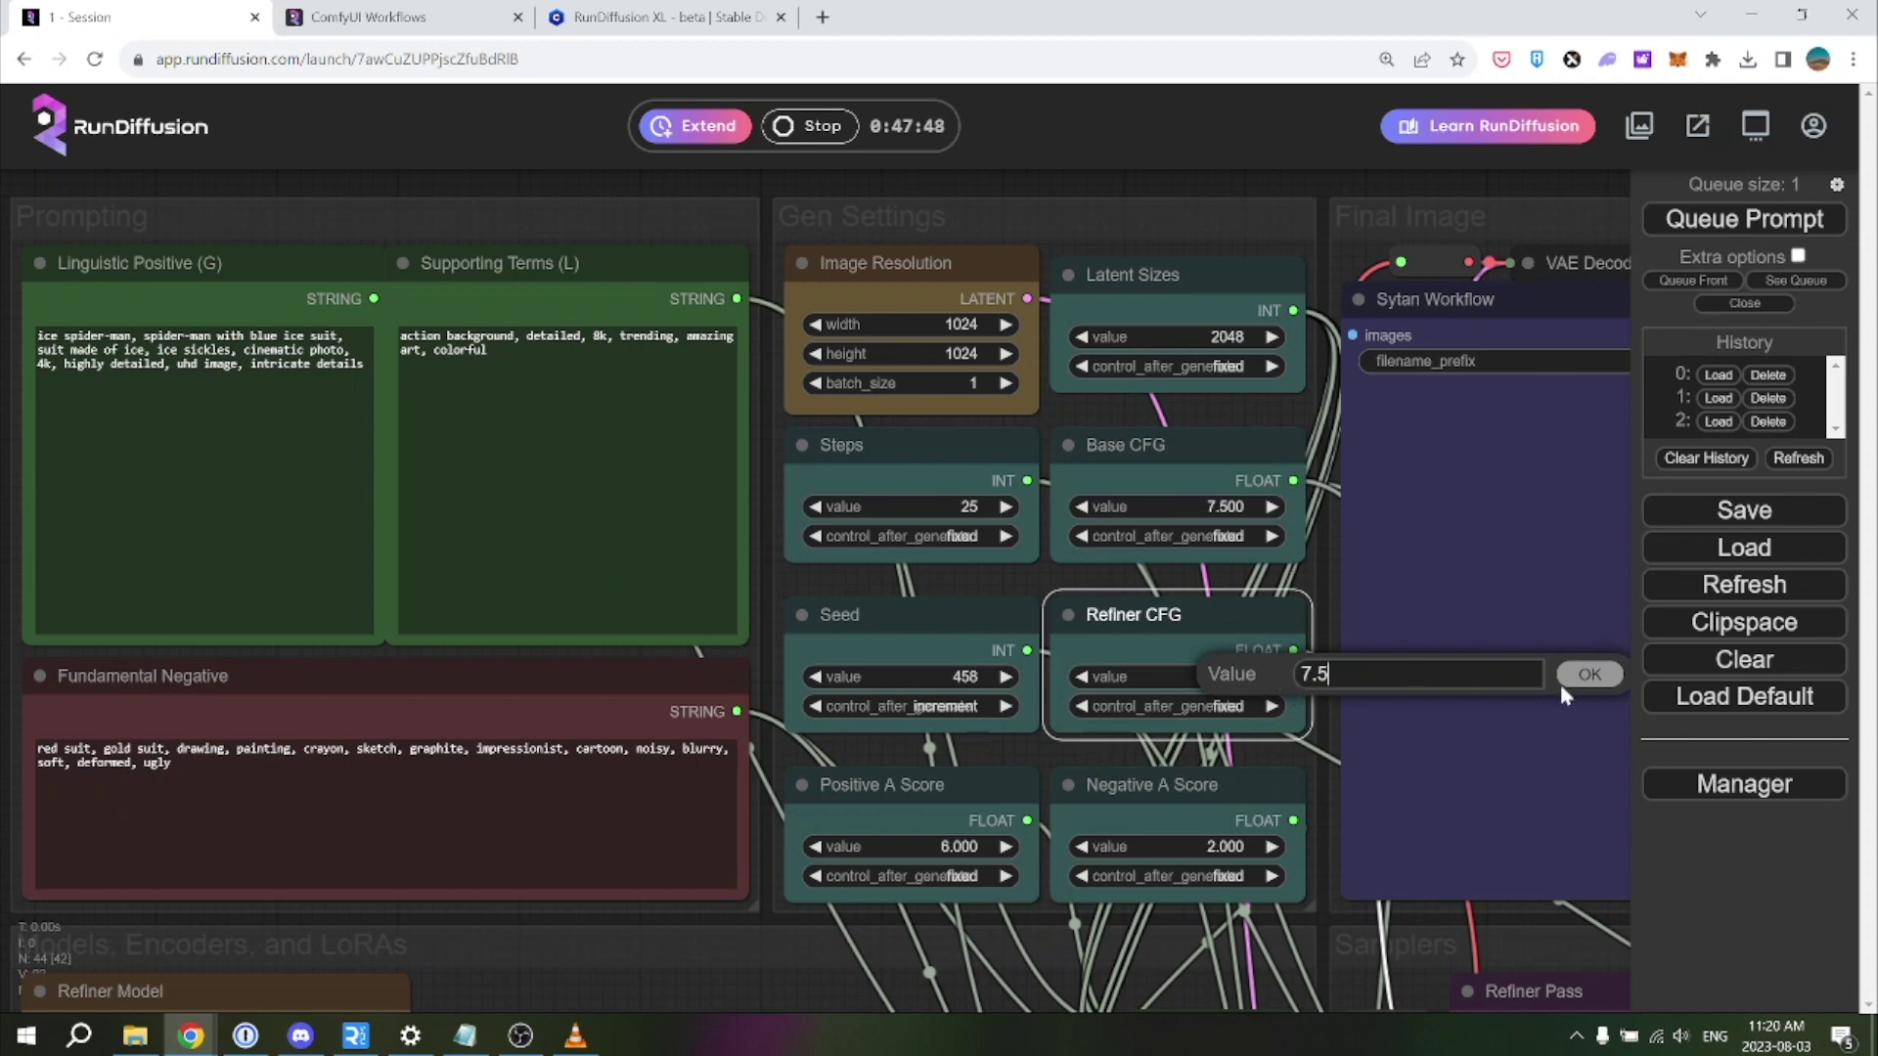
left_click(1589, 675)
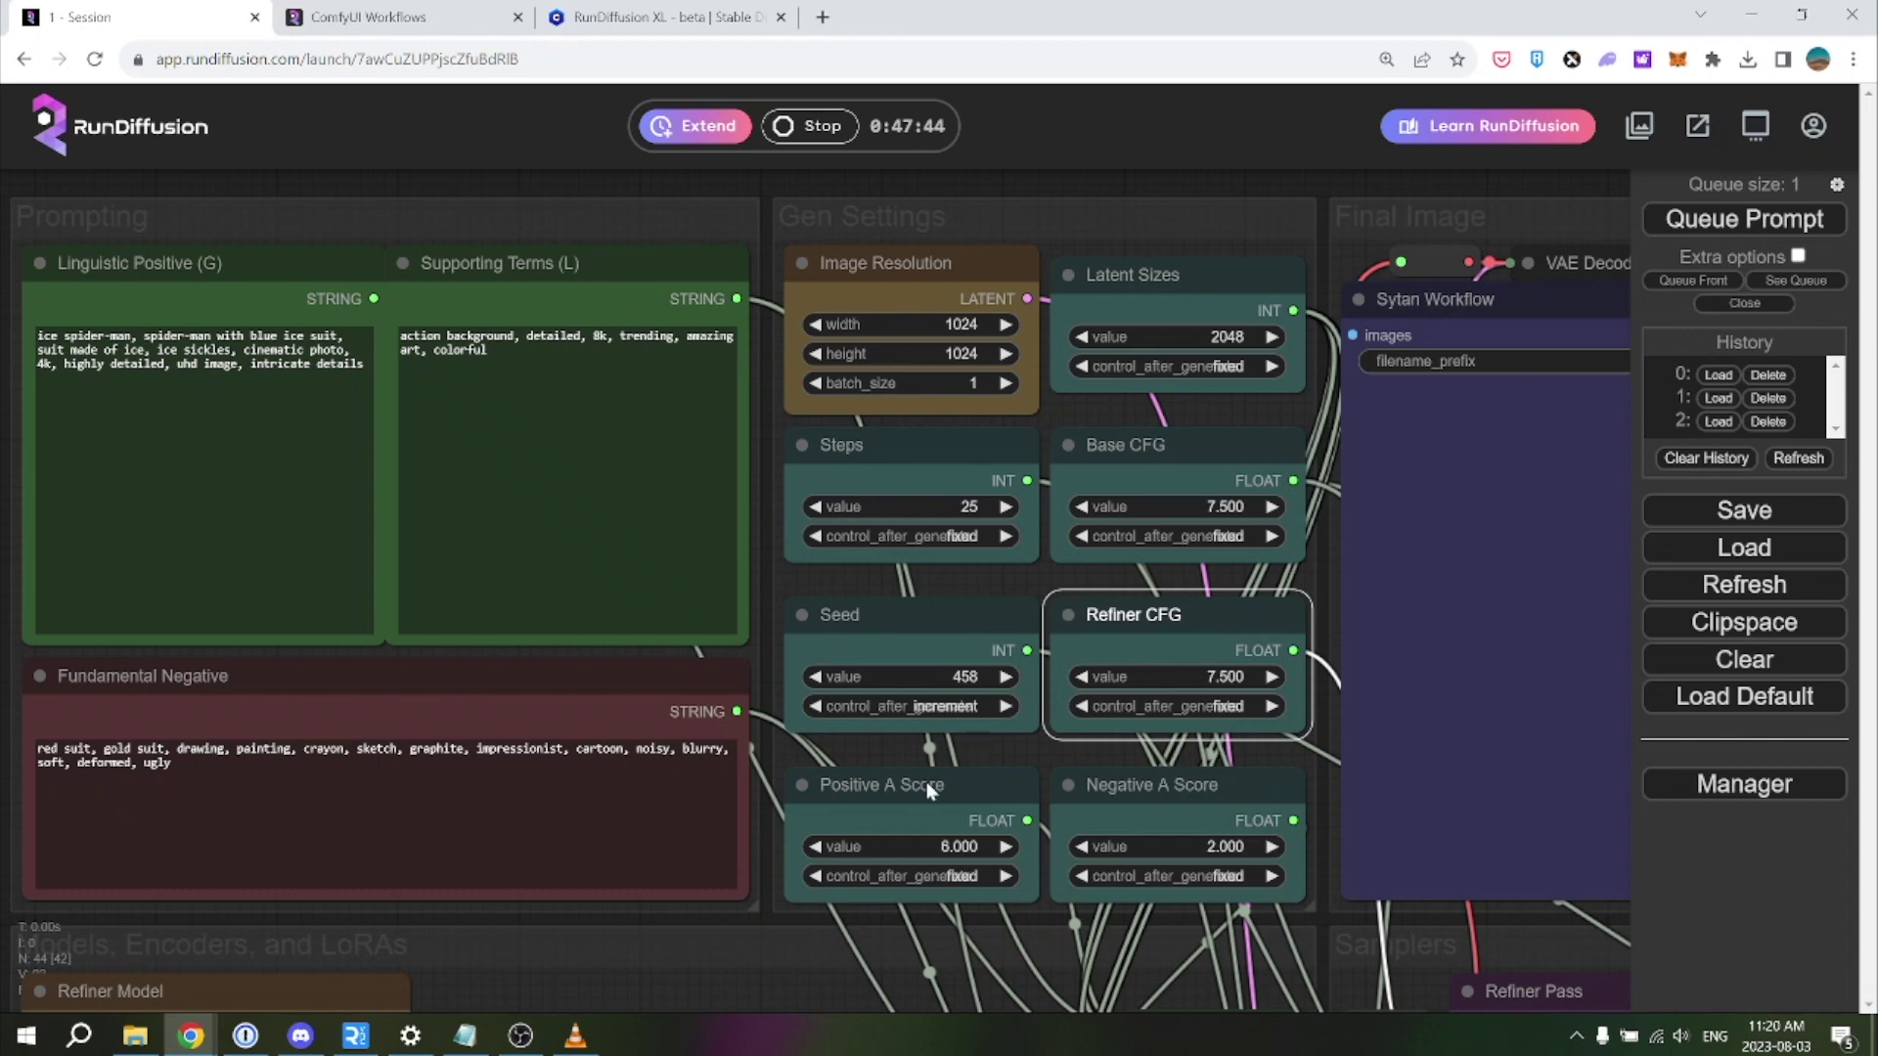
scroll(930, 952, "down", 2)
left_click_drag(930, 953, 719, 354)
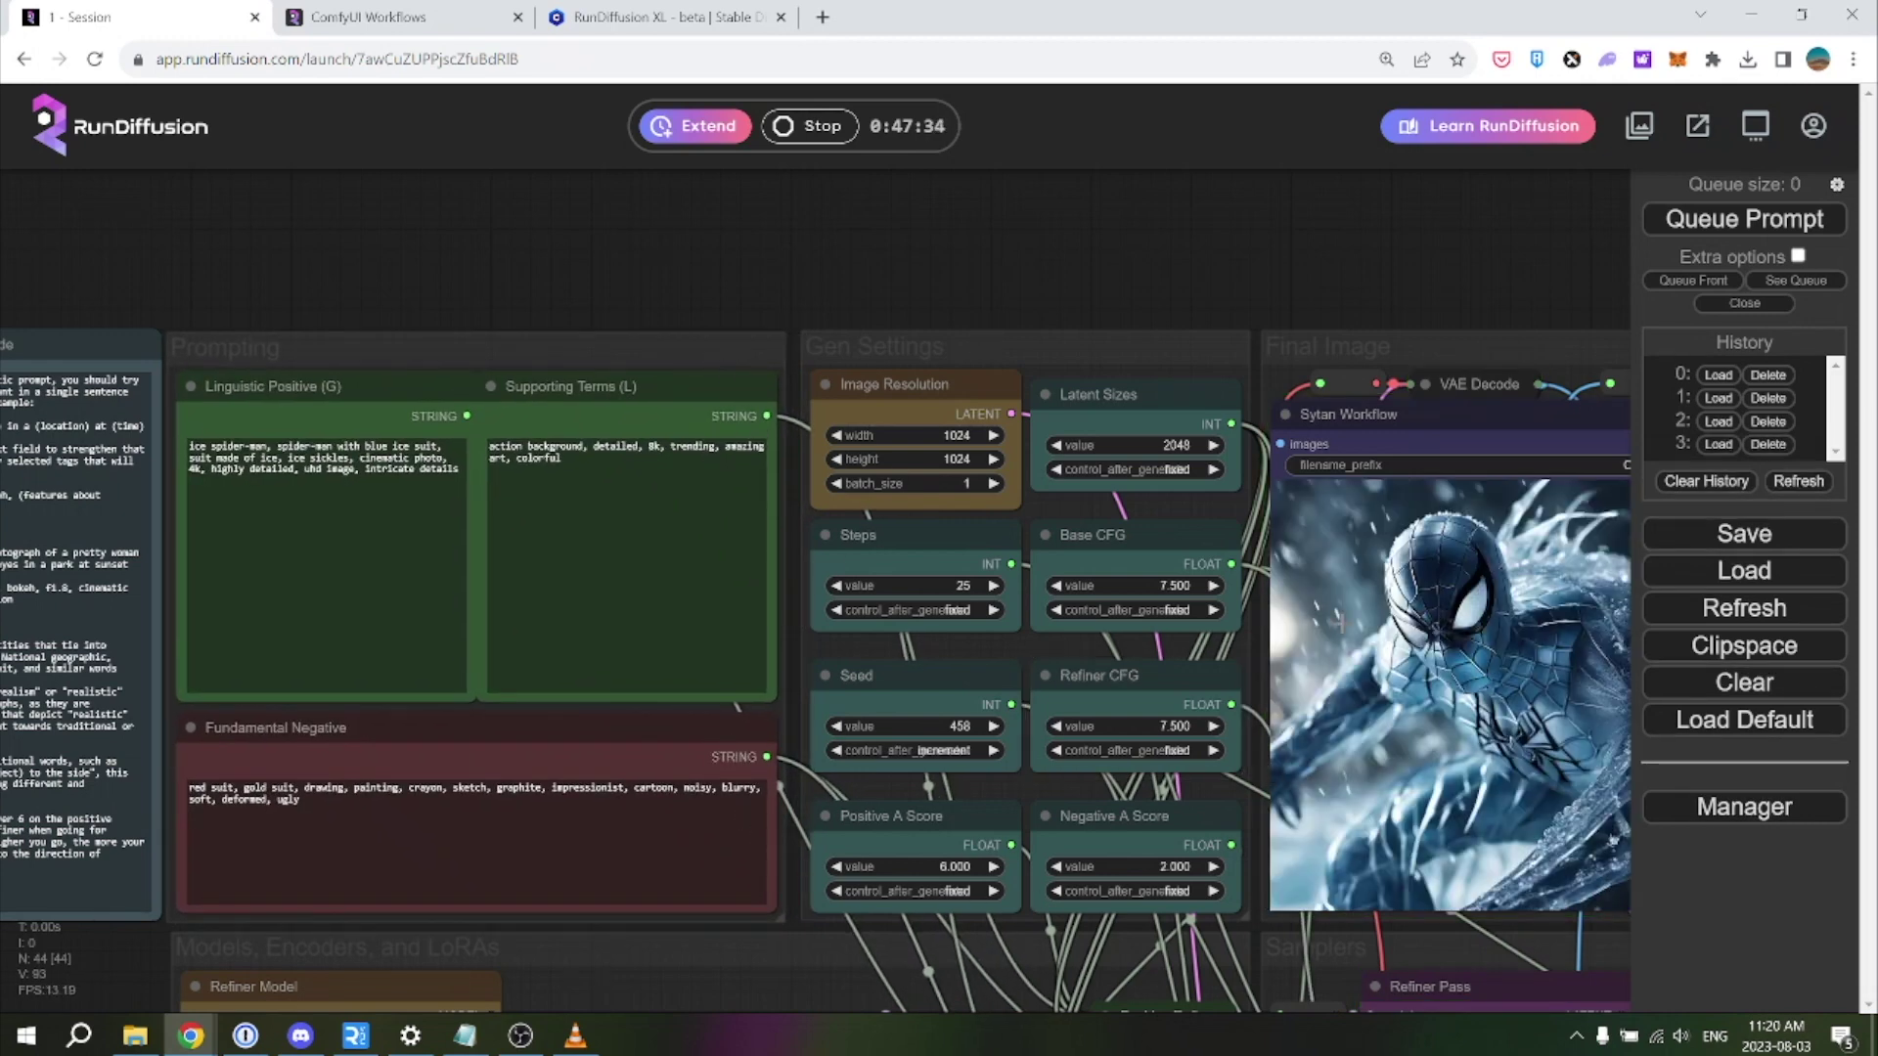
scroll(1335, 626, "down", 4)
Choose 4x-UltraSharp.pth as the upscale model, then check the UMD Notes and preview image
left_click_drag(402, 950, 266, 667)
scroll(629, 784, "up", 5)
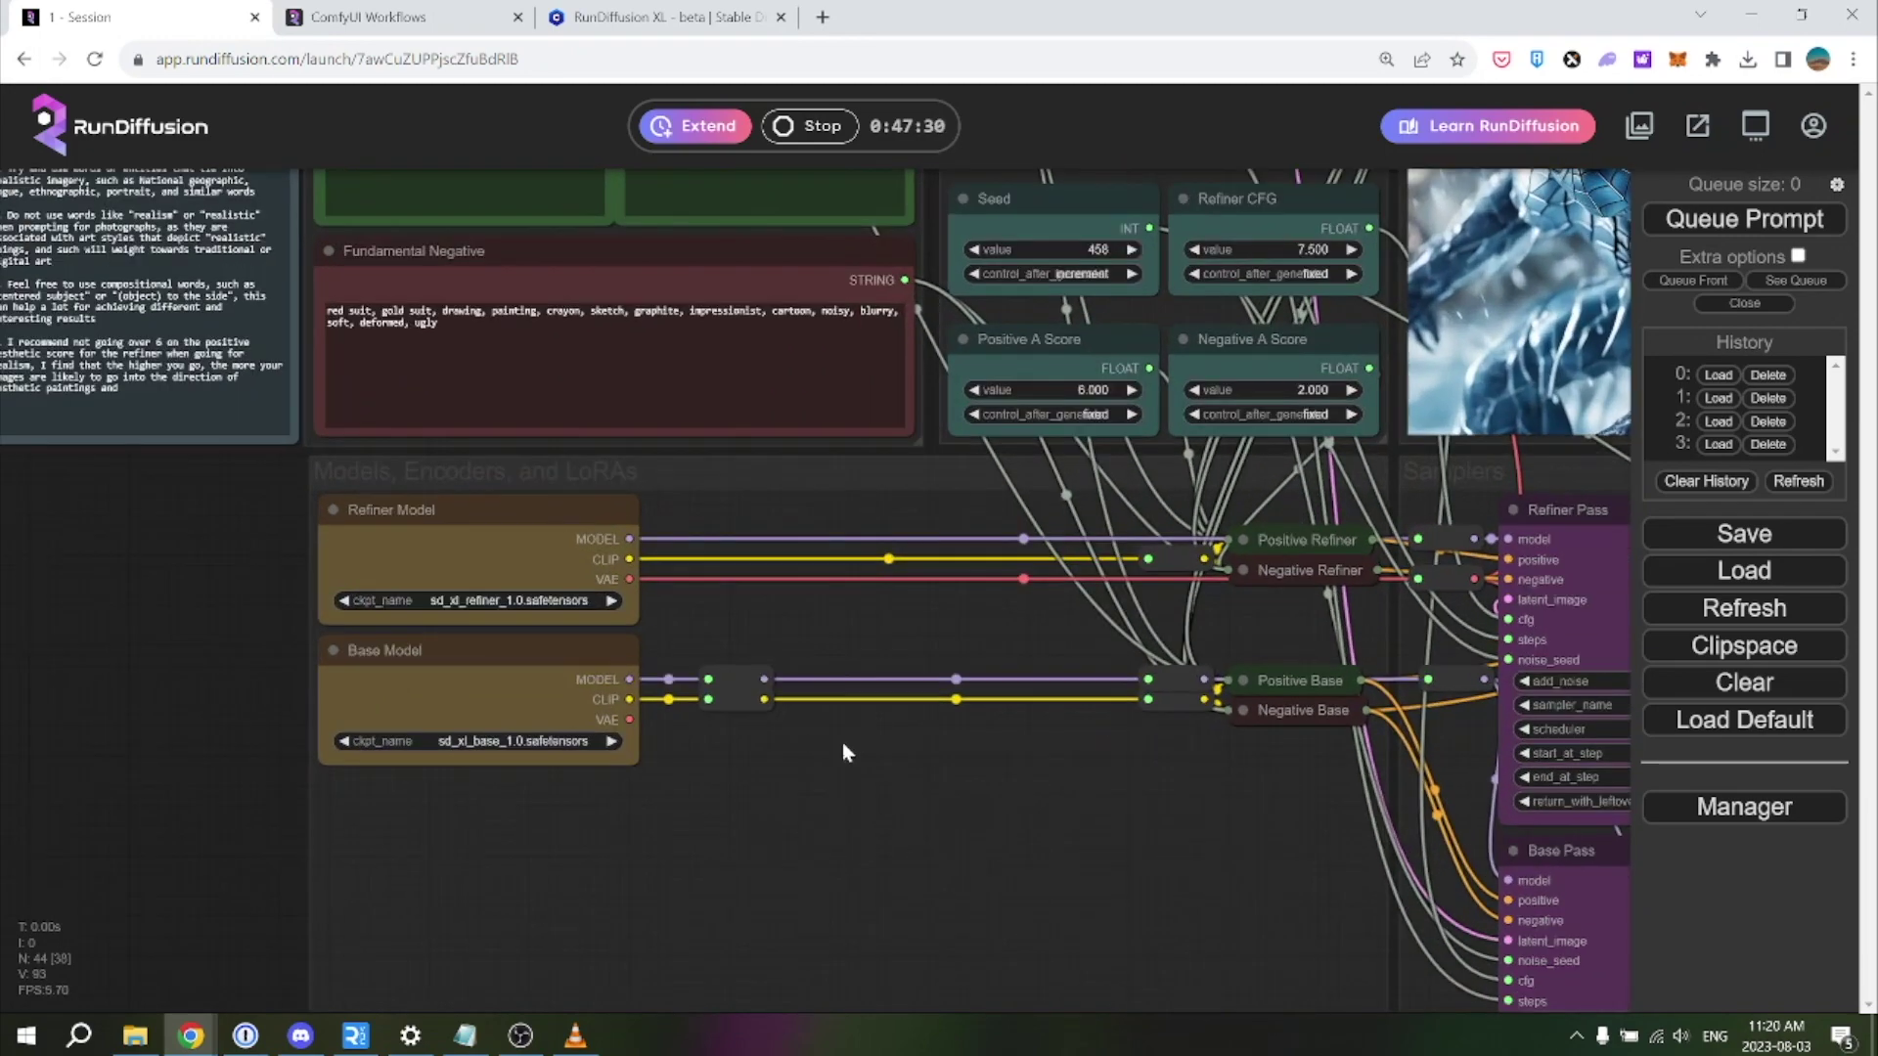
left_click_drag(1059, 851, 340, 818)
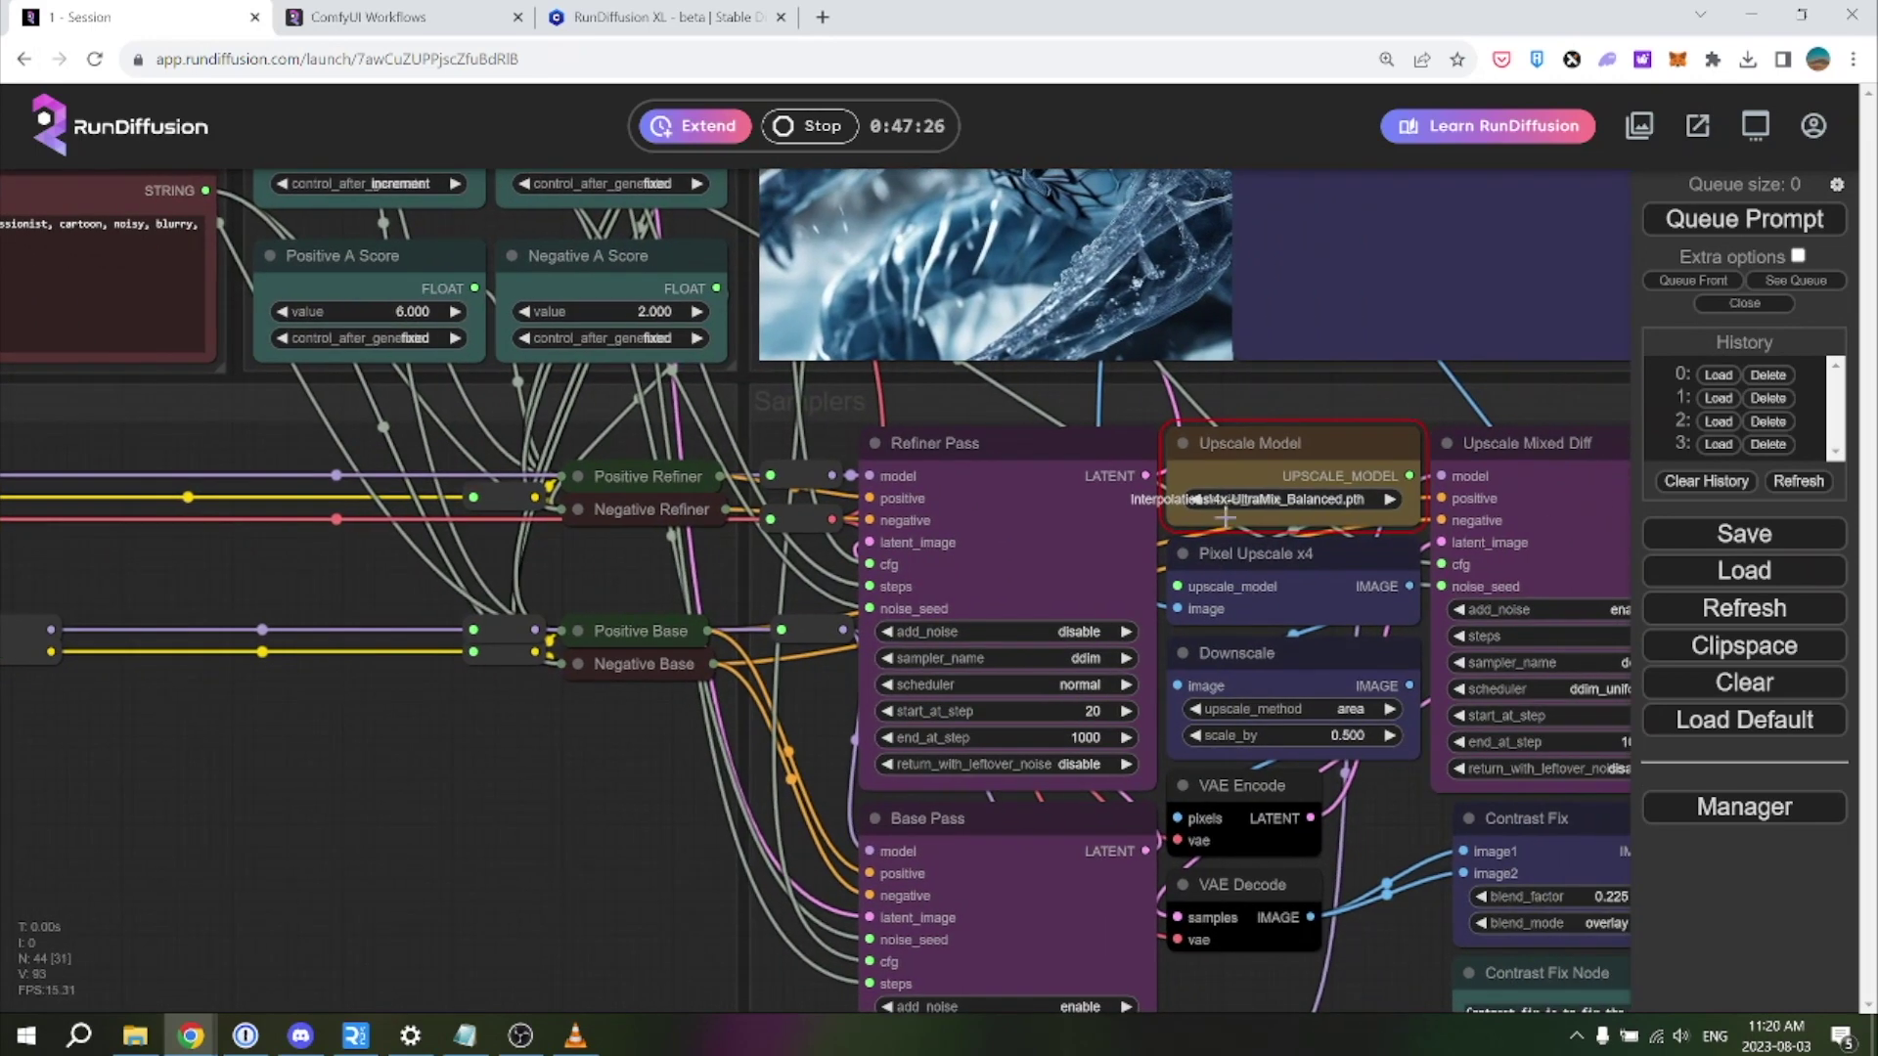
left_click(1284, 495)
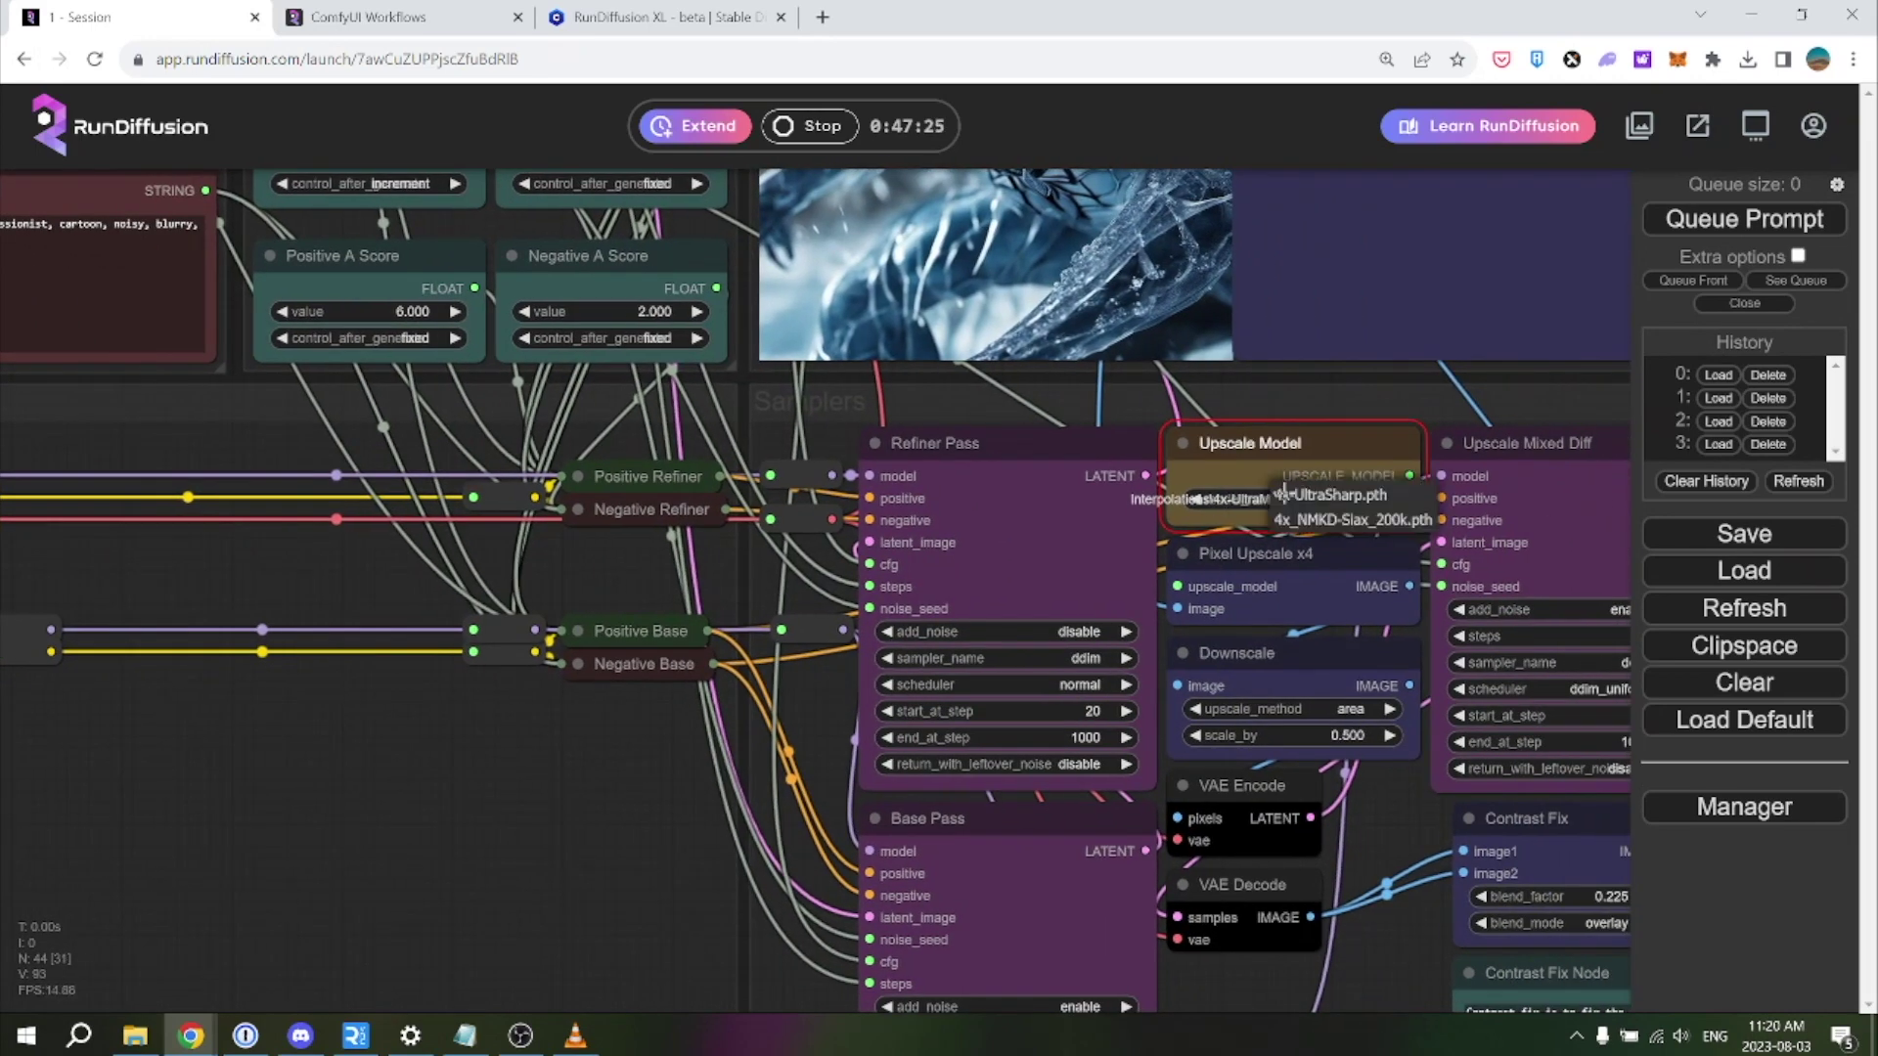
left_click(1338, 495)
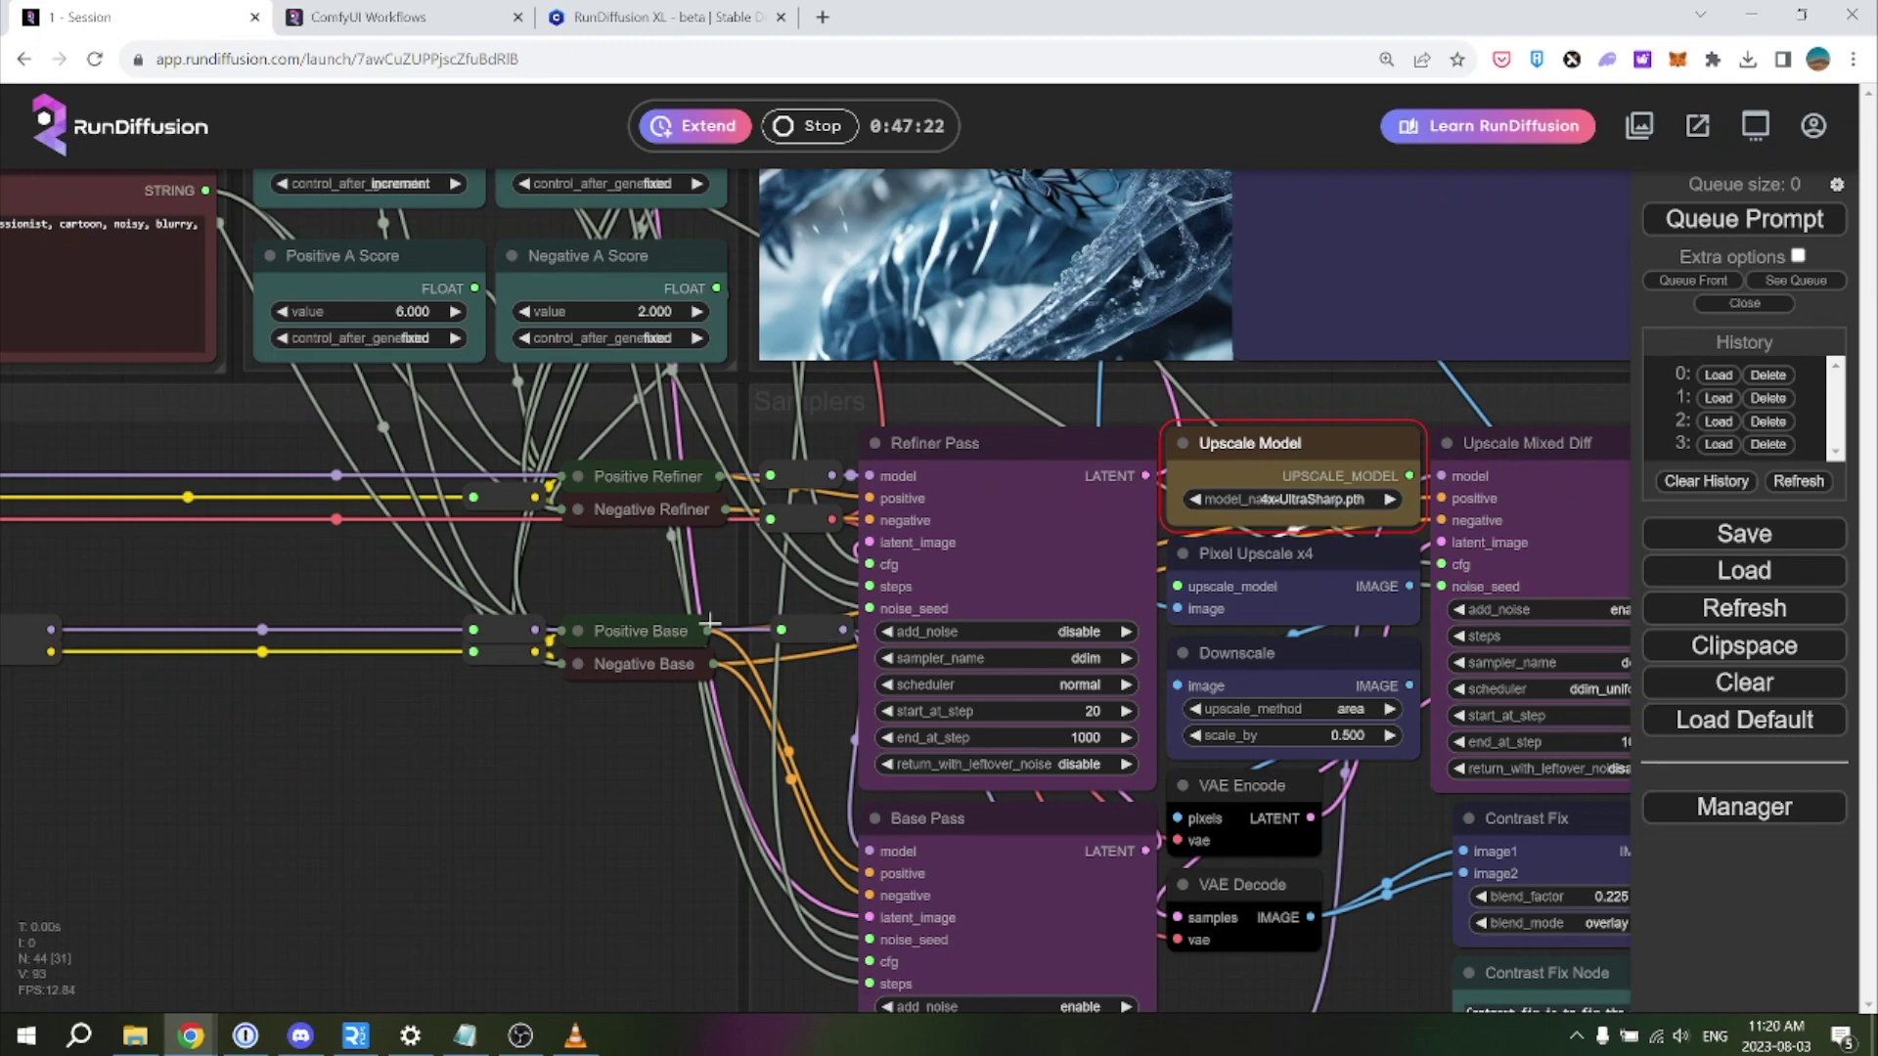
left_click_drag(584, 821, 298, 712)
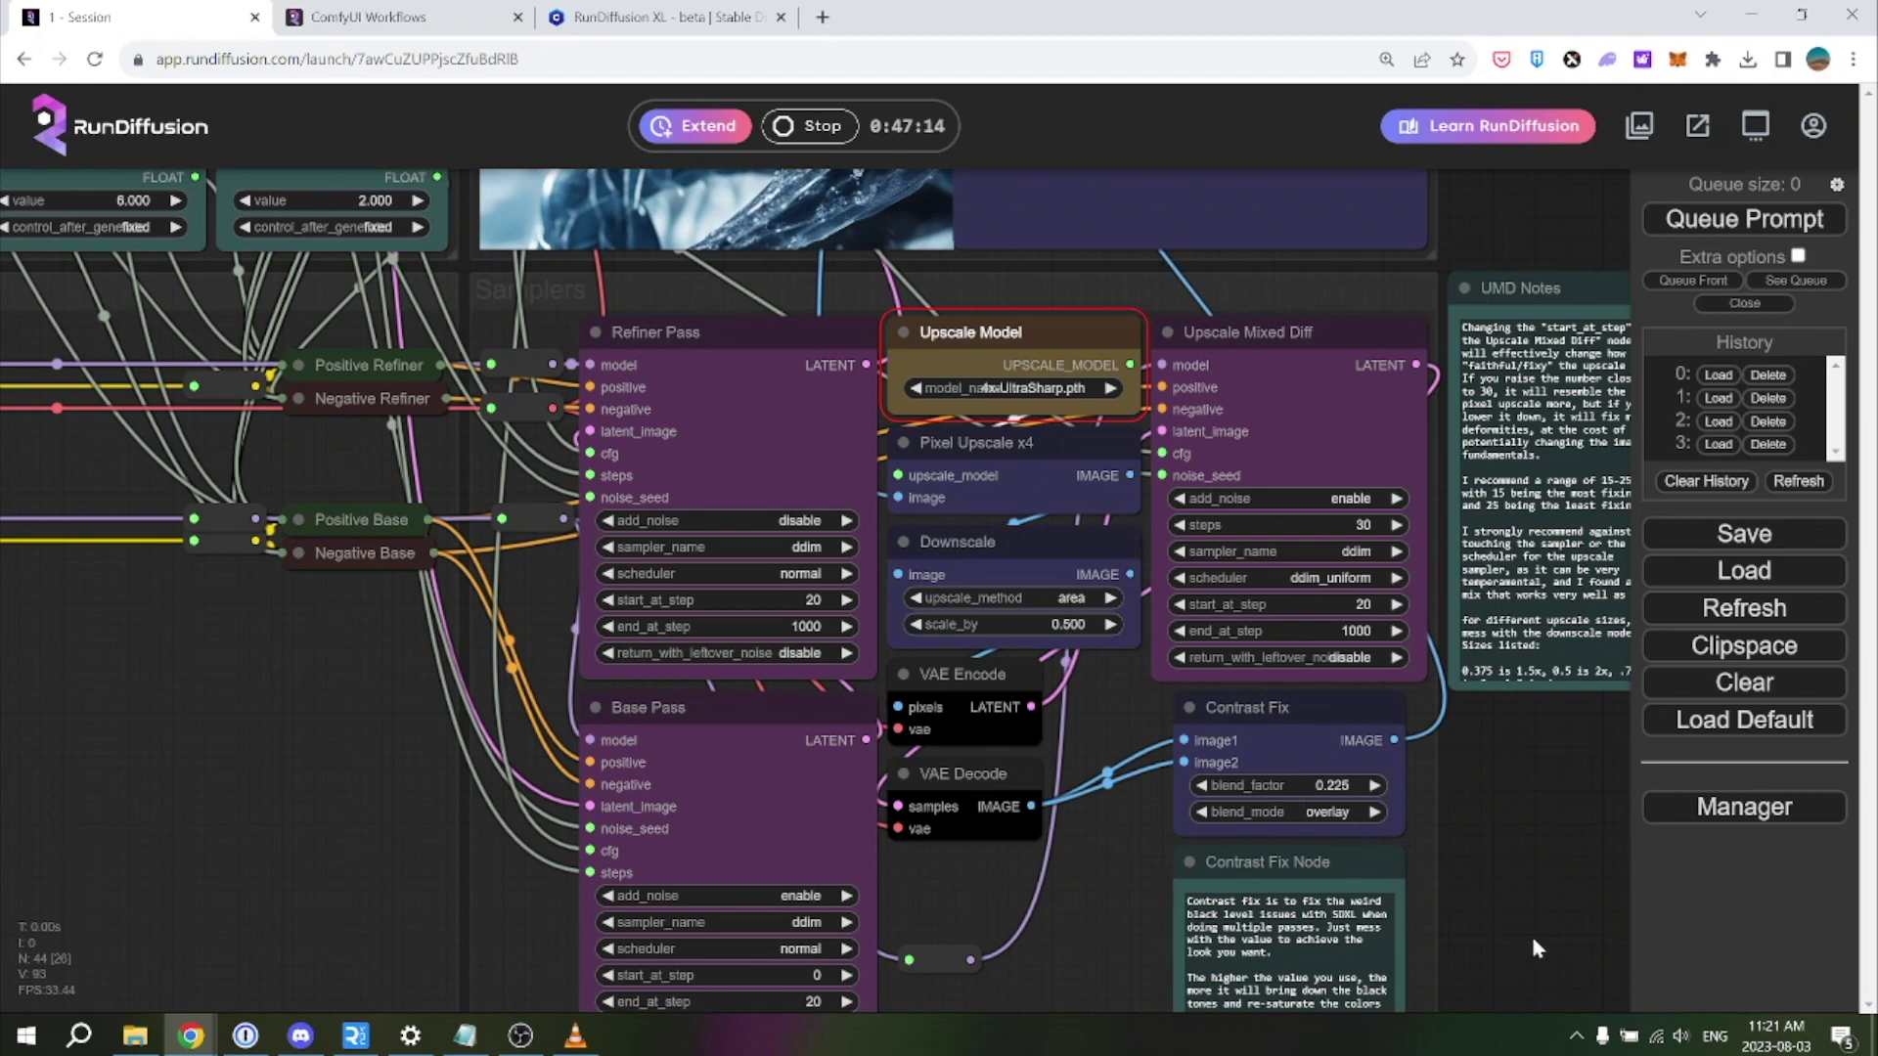
left_click_drag(1531, 936, 1444, 876)
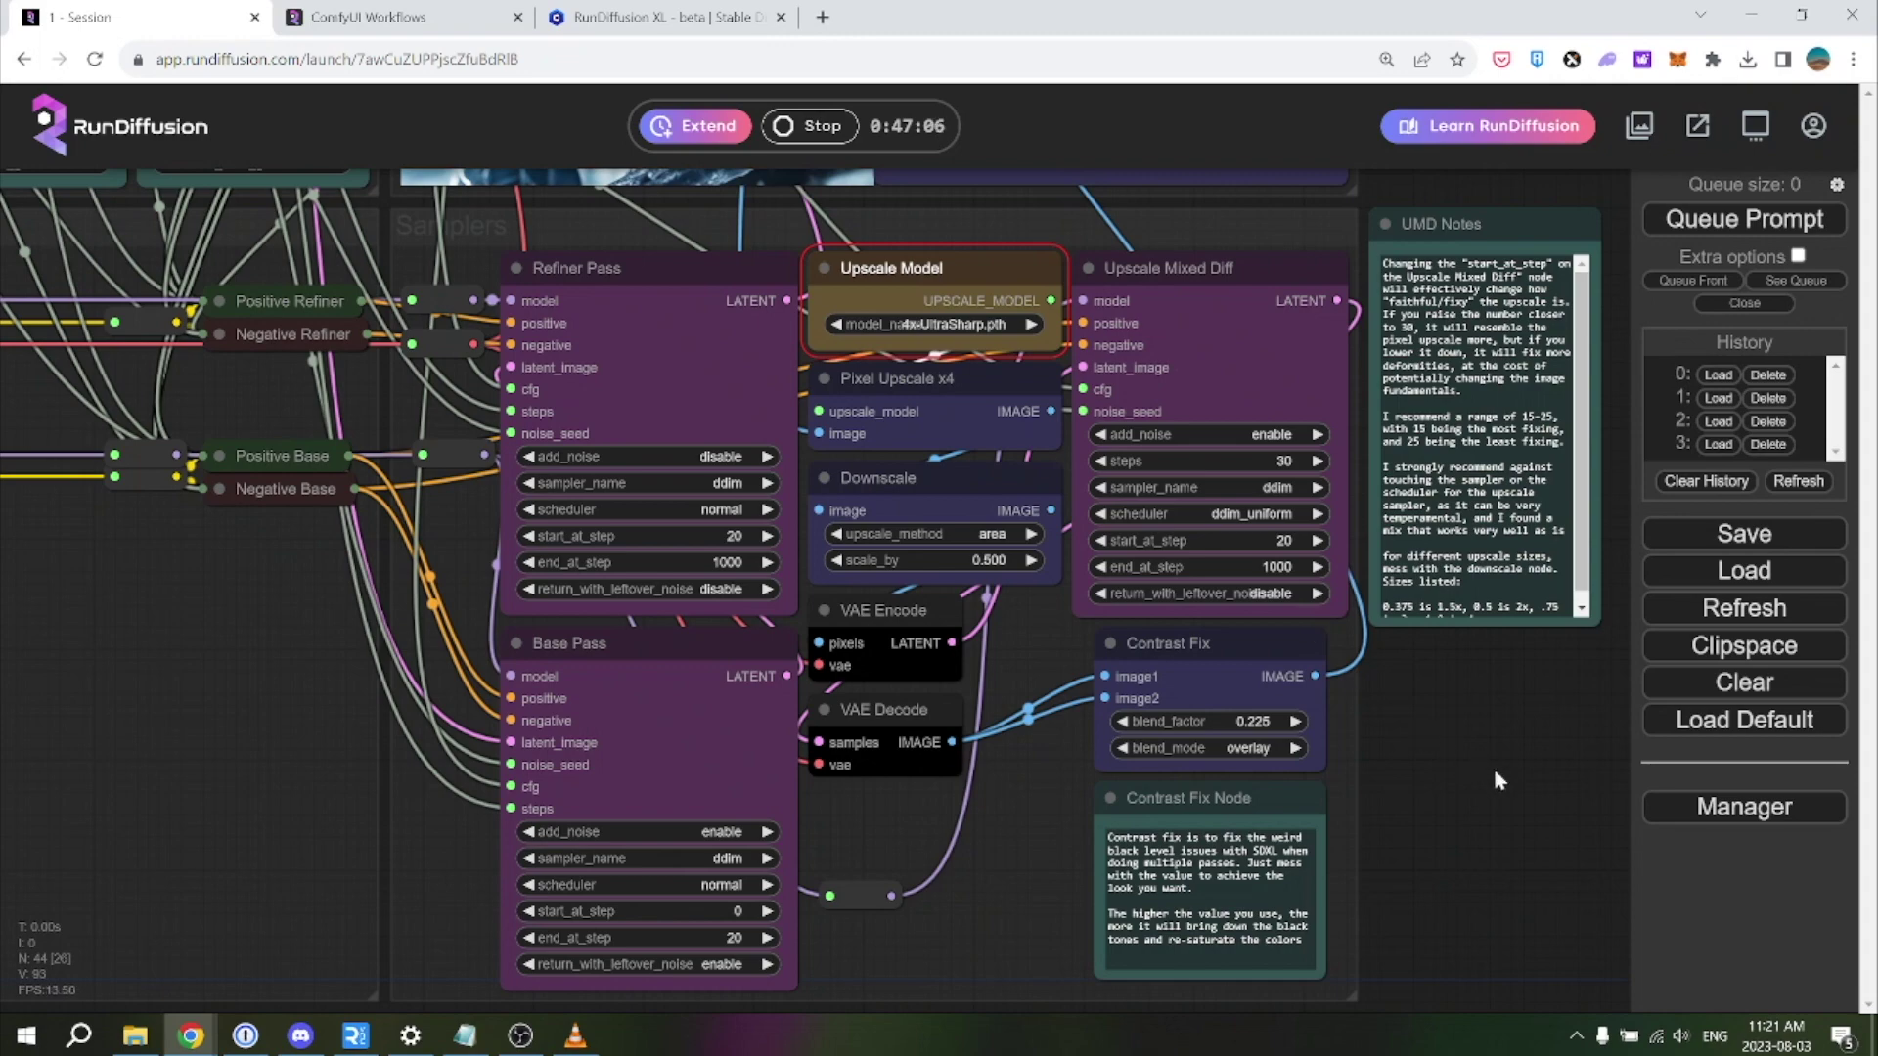
left_click_drag(1493, 765, 1306, 954)
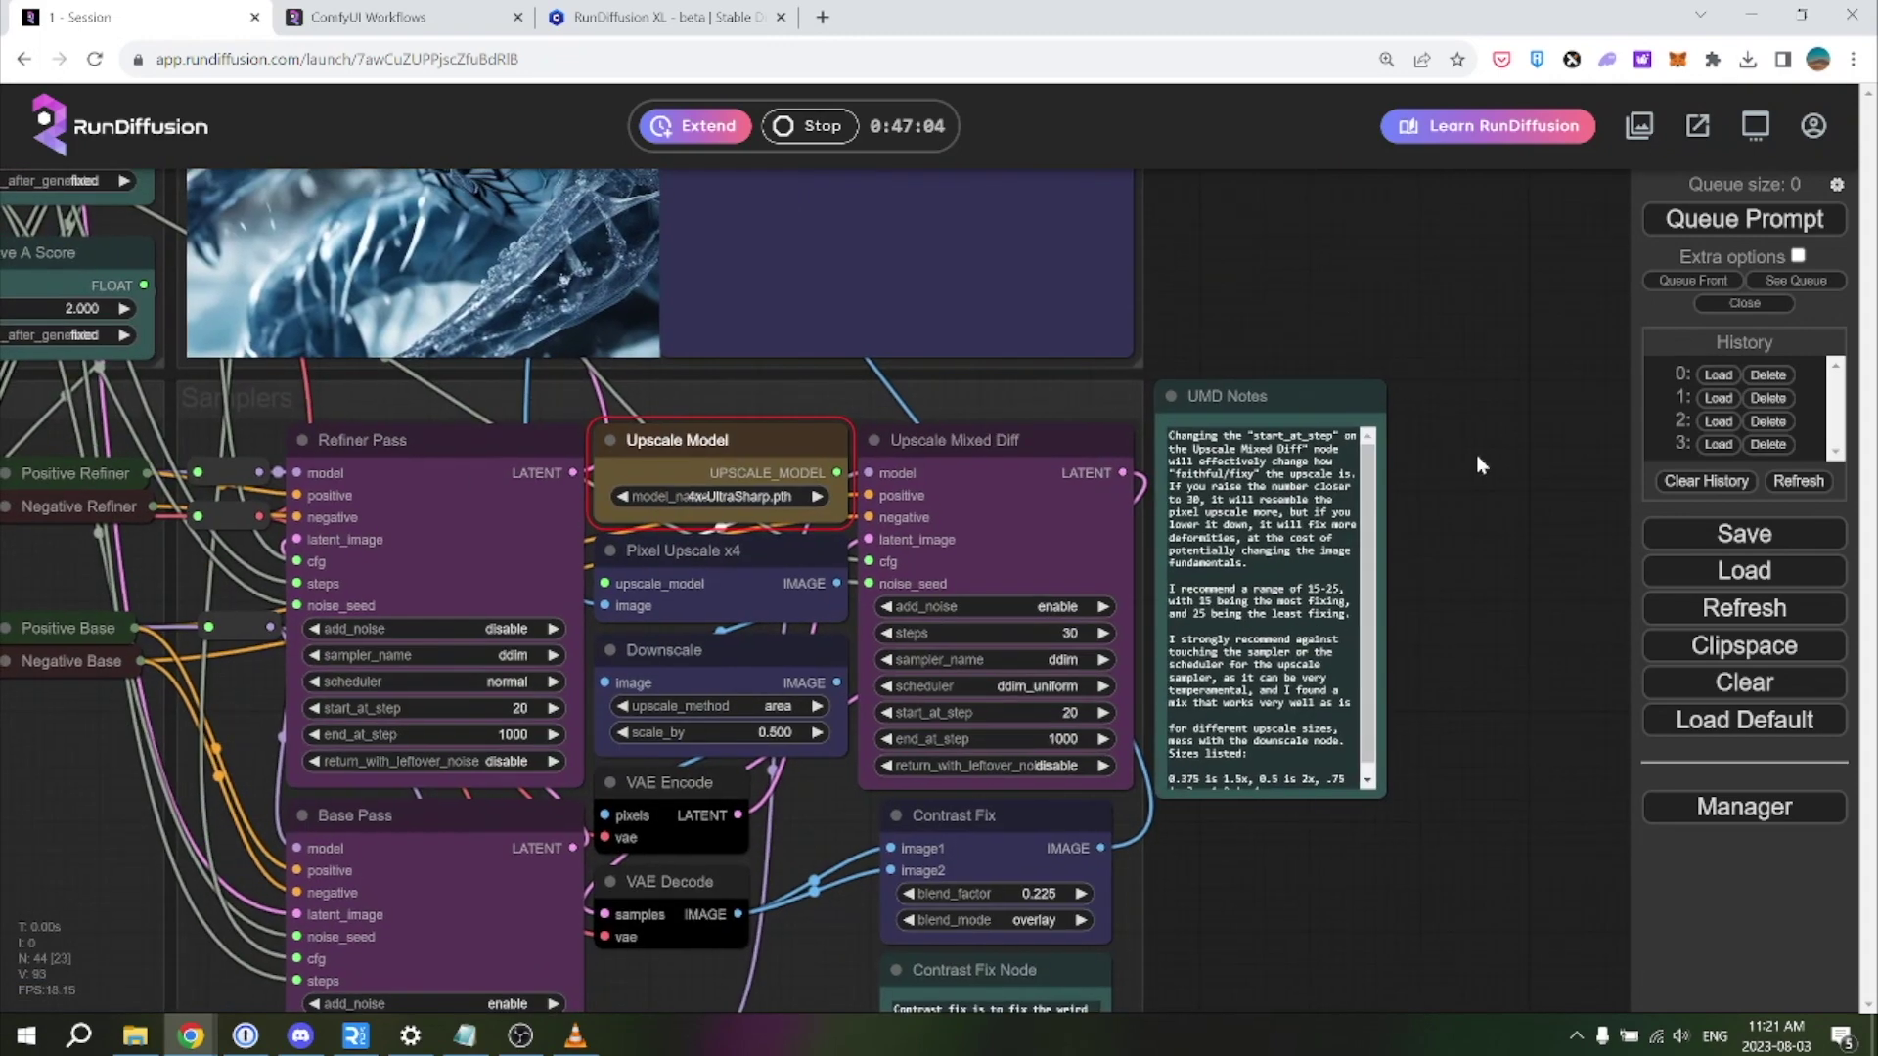
left_click_drag(1482, 465, 1588, 721)
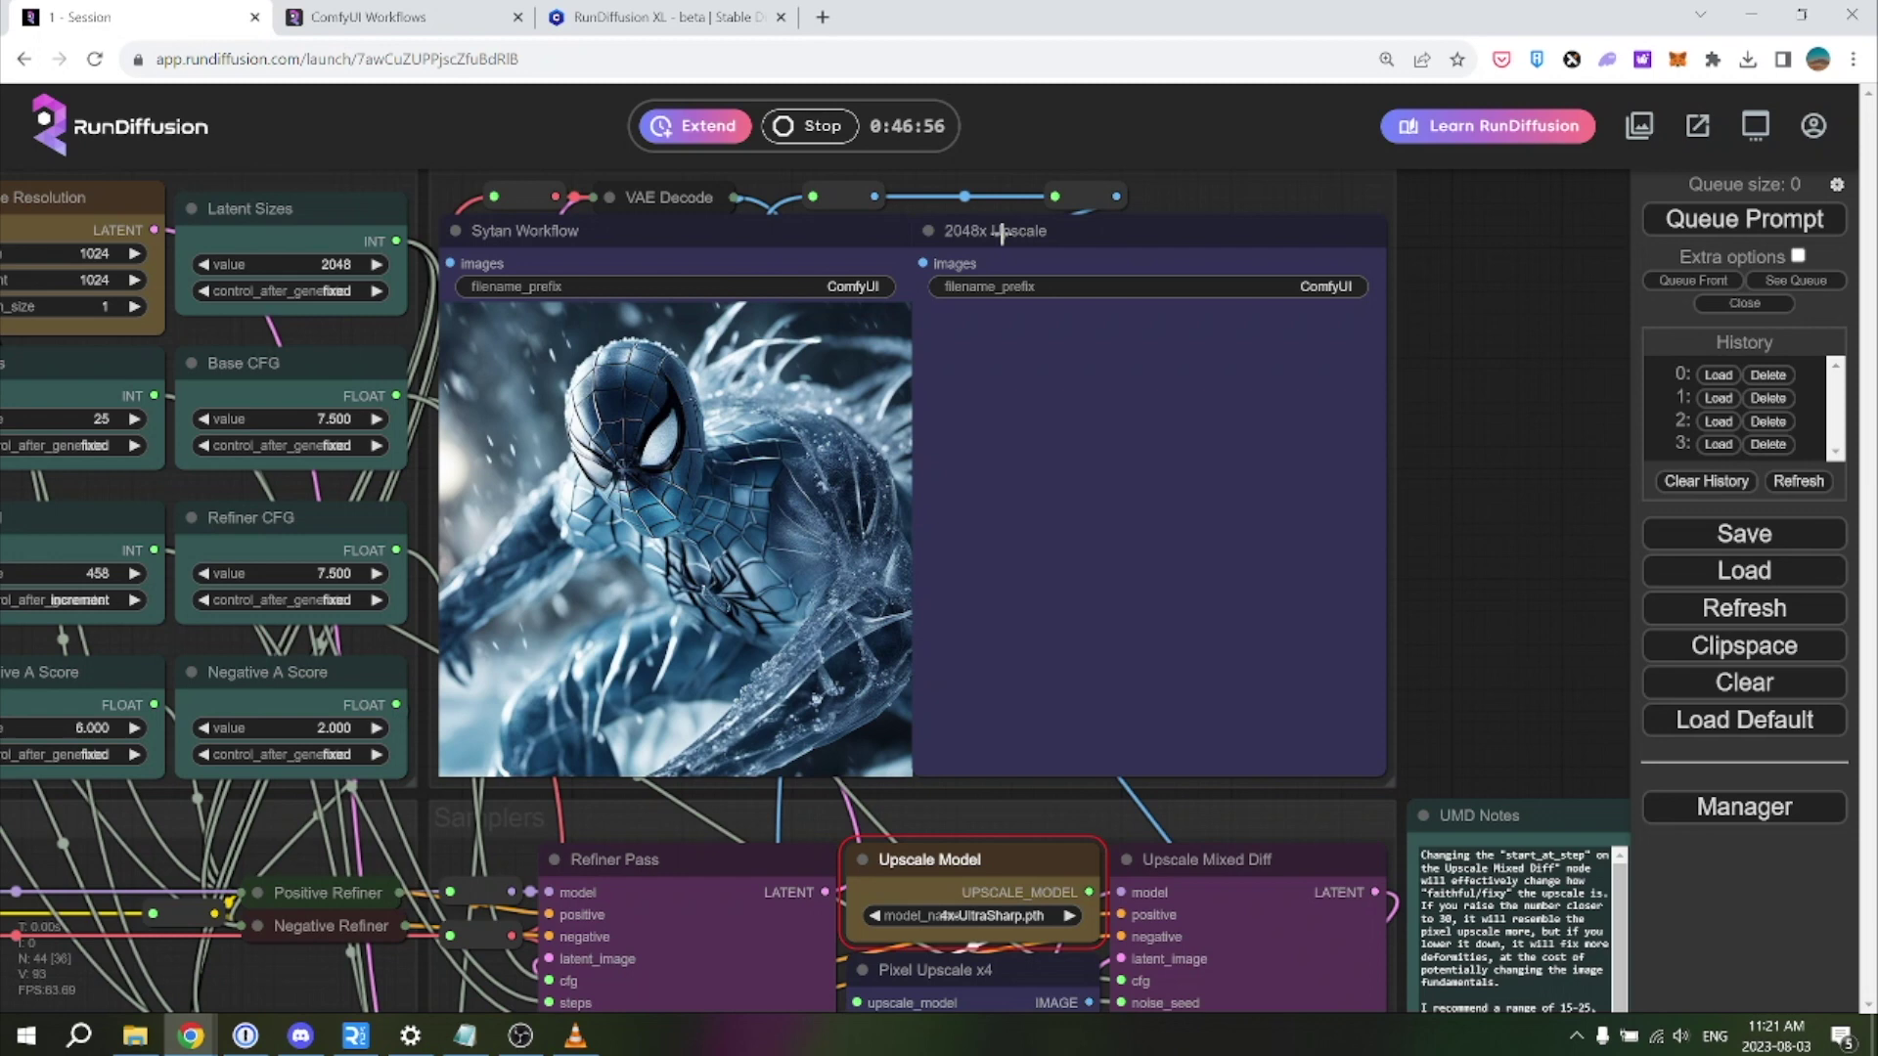
Change the Seed value to 33359955
left_click_drag(530, 551, 830, 599)
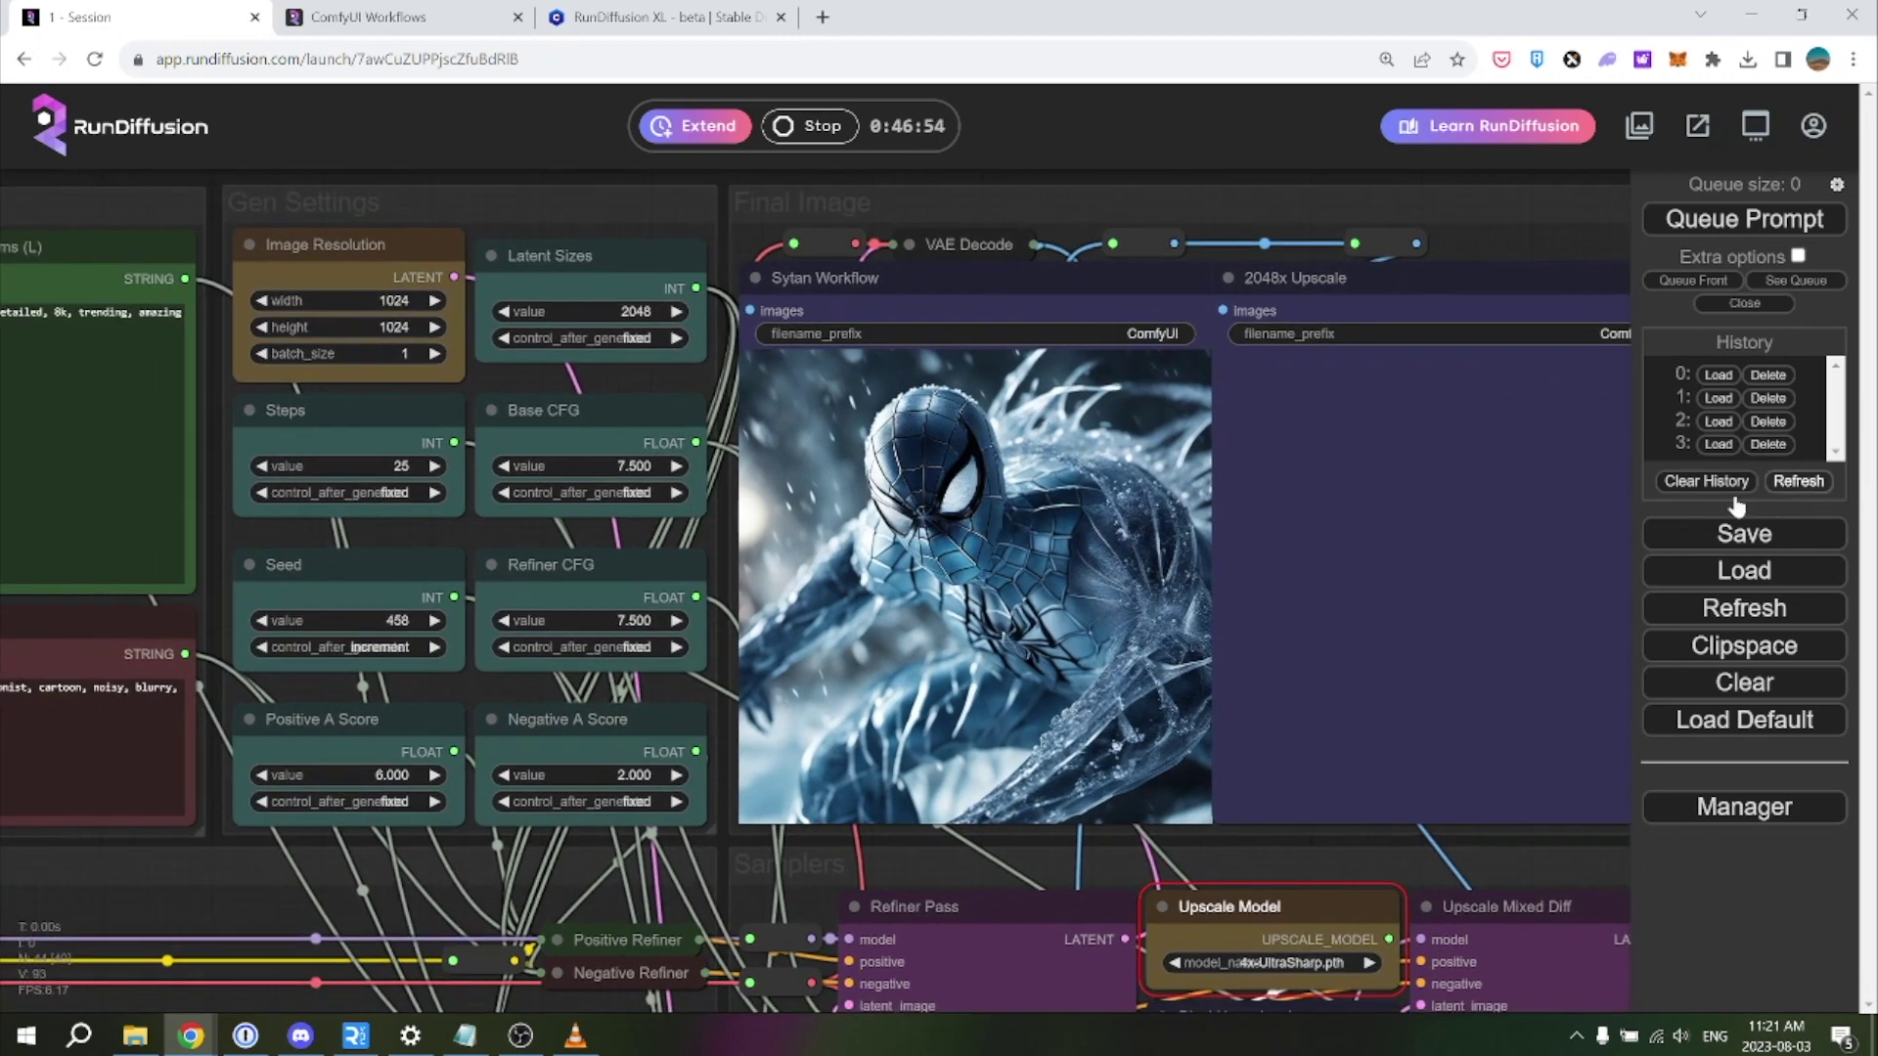
left_click(391, 622)
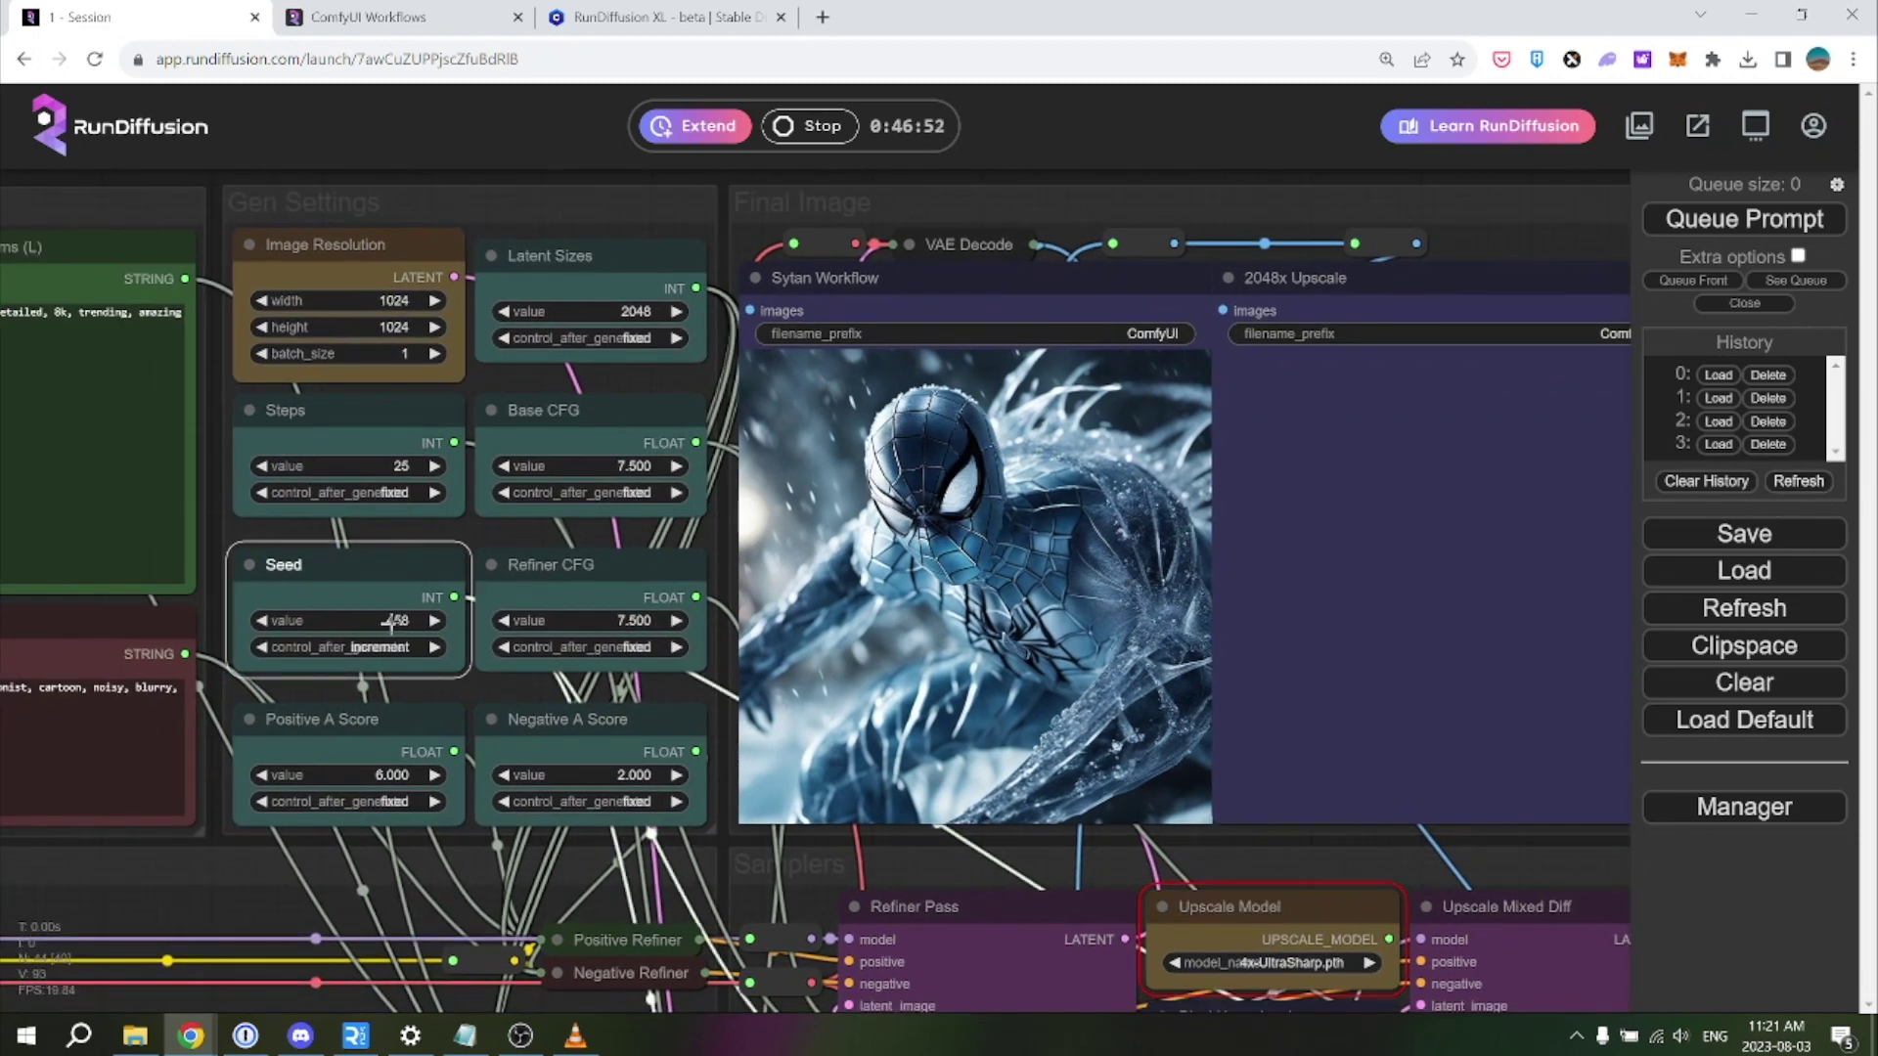
left_click(400, 620)
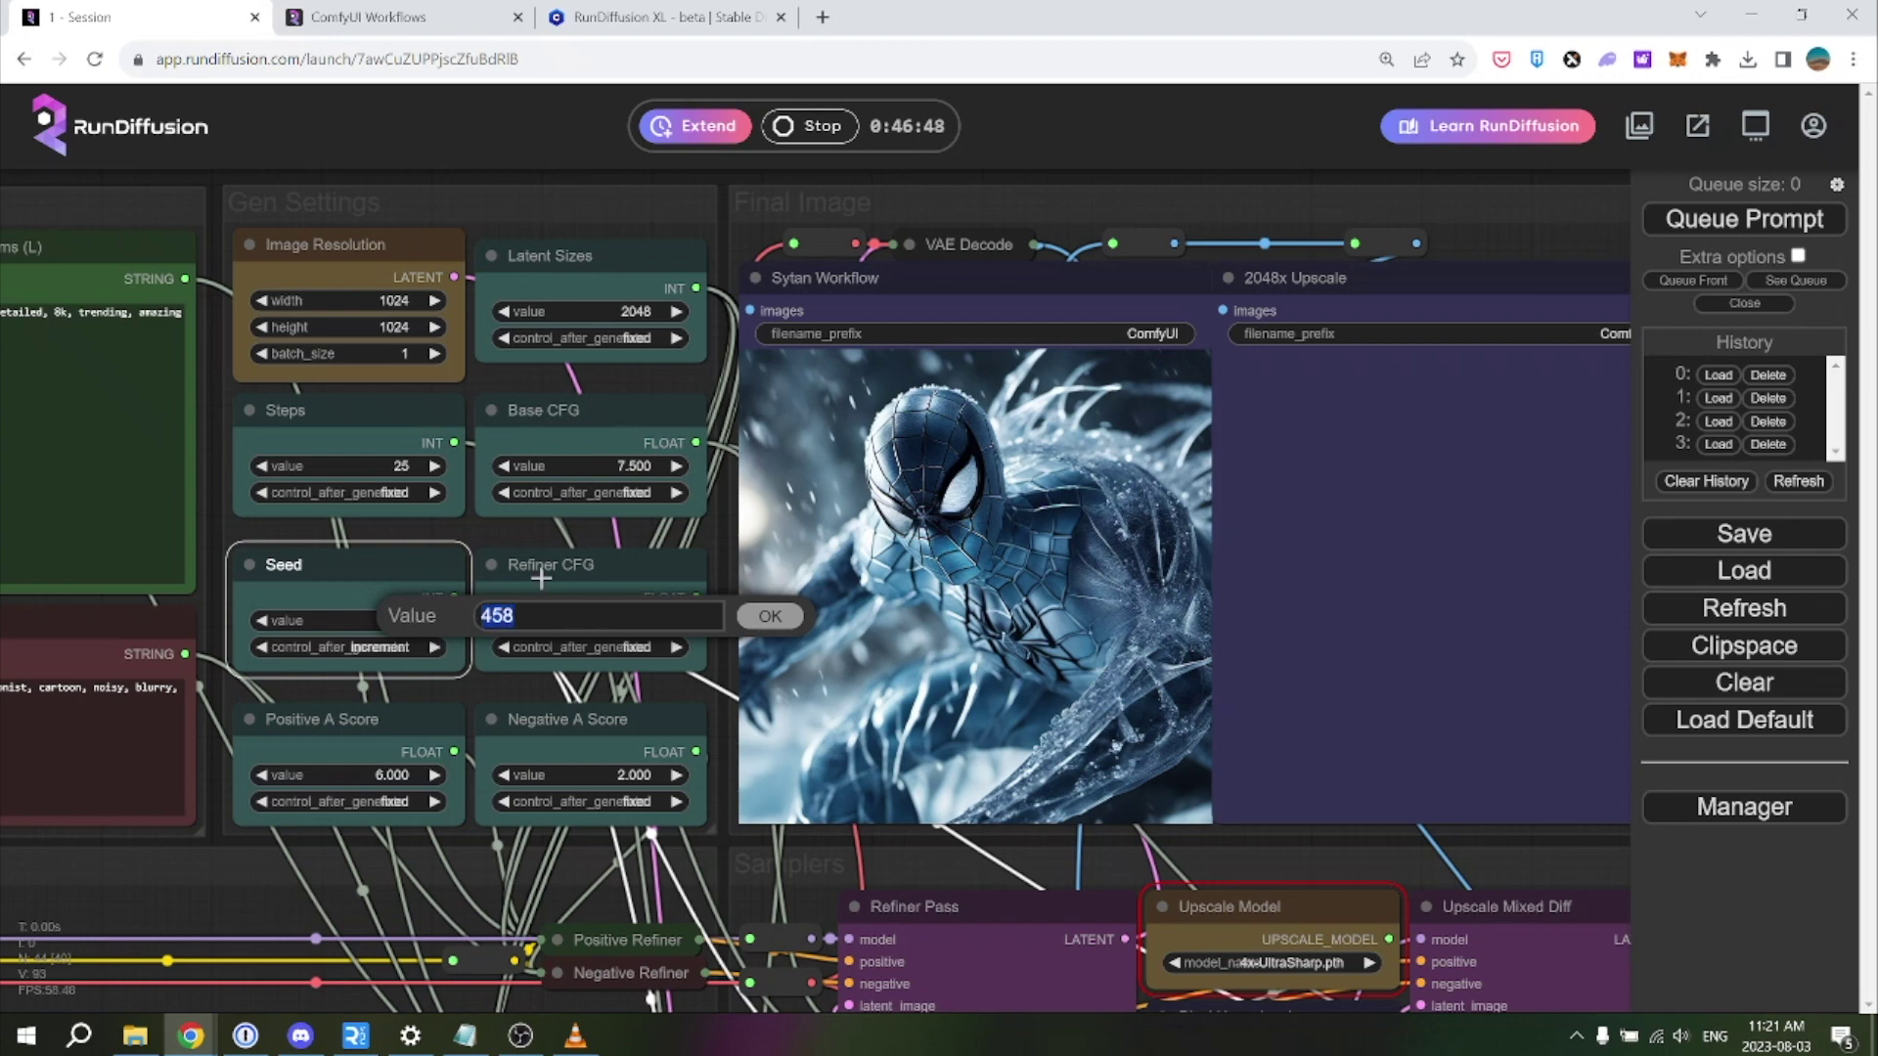
type("33359955")
left_click(768, 616)
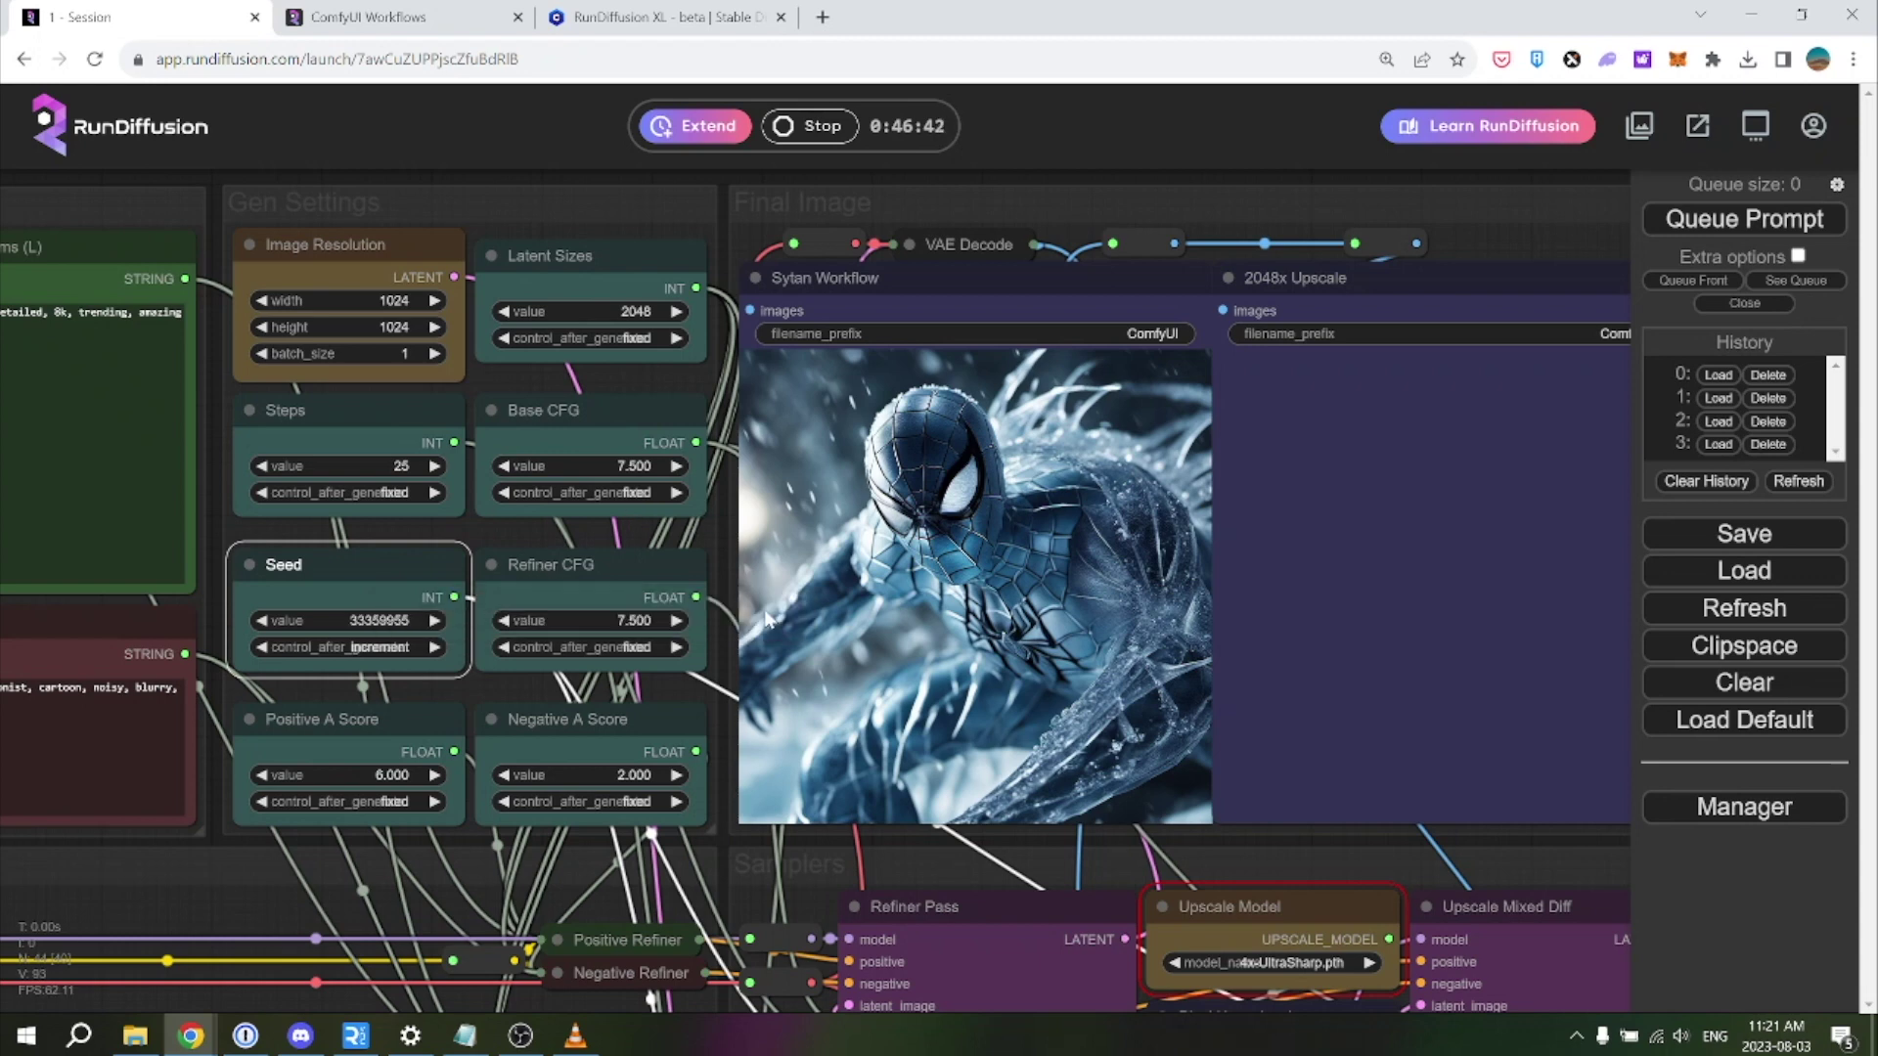
Queue two generations with the new seed and collapse the history list
left_click(1755, 219)
left_click(1702, 282)
left_click(1751, 304)
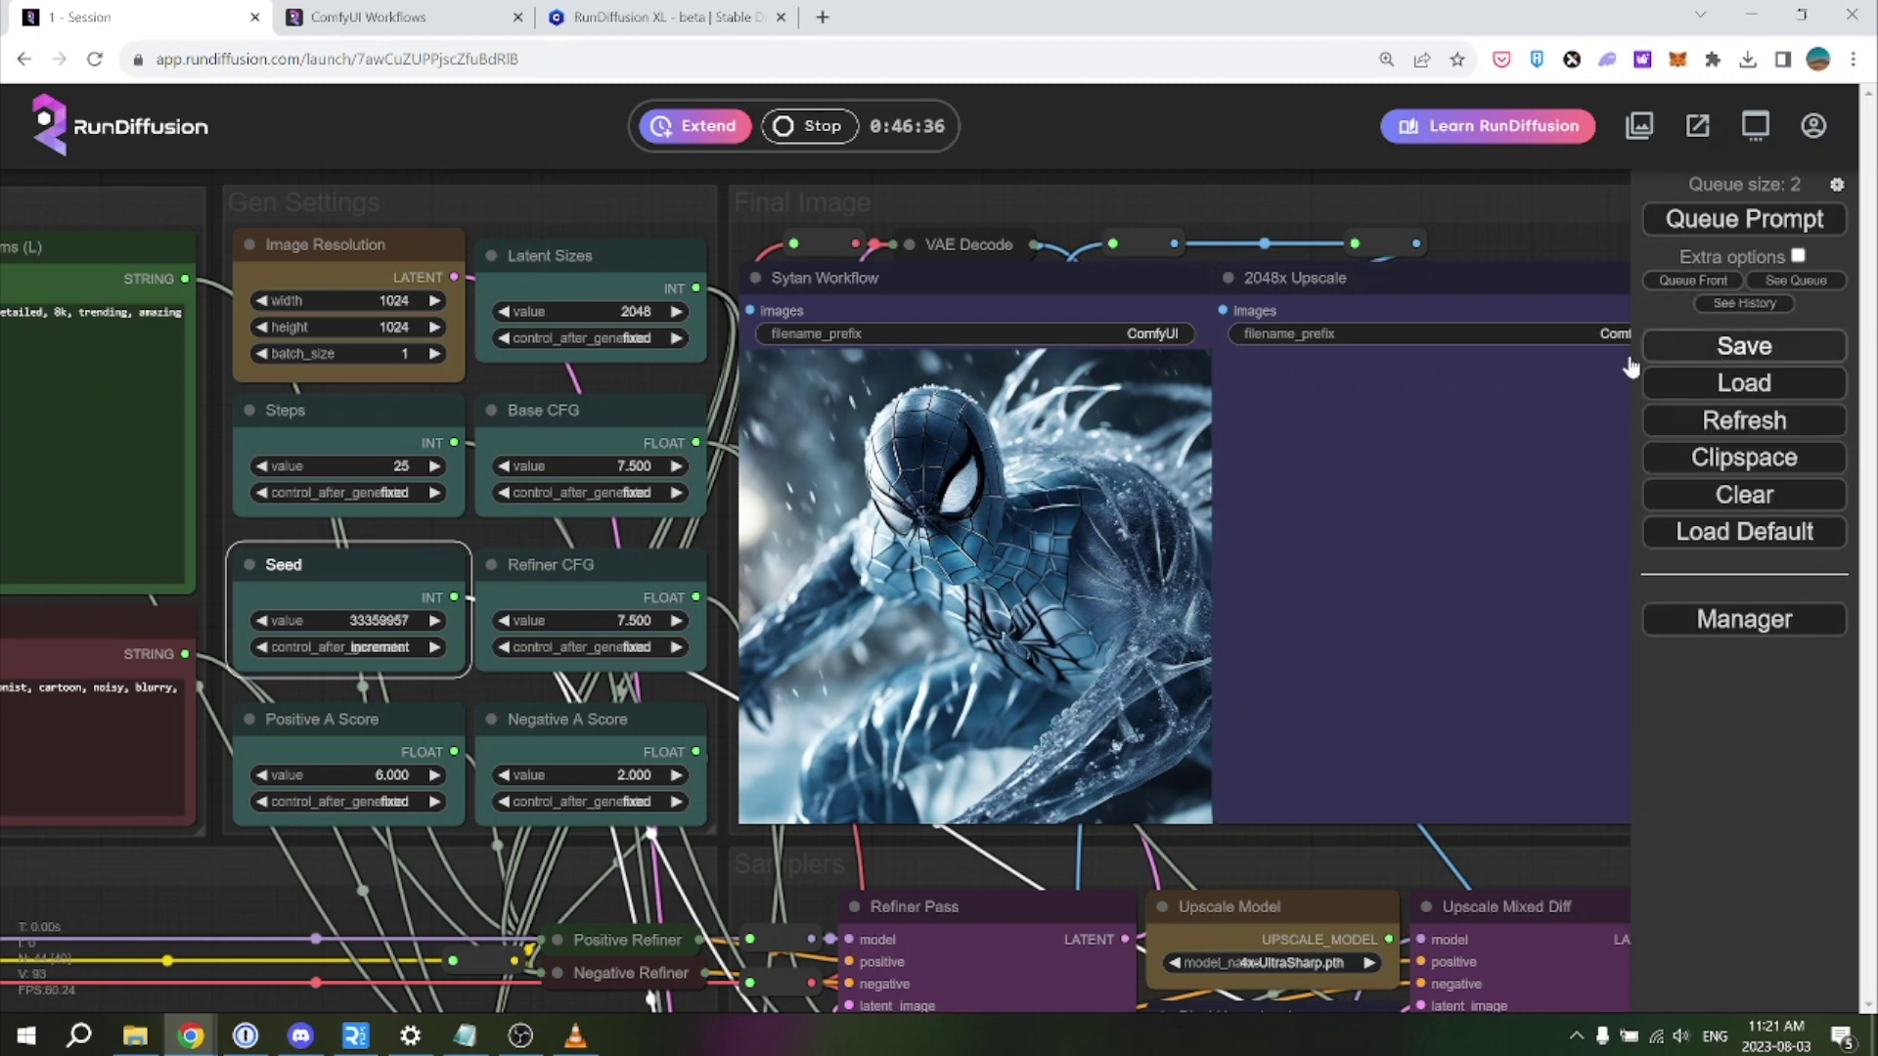
scroll(315, 764, "down", 7)
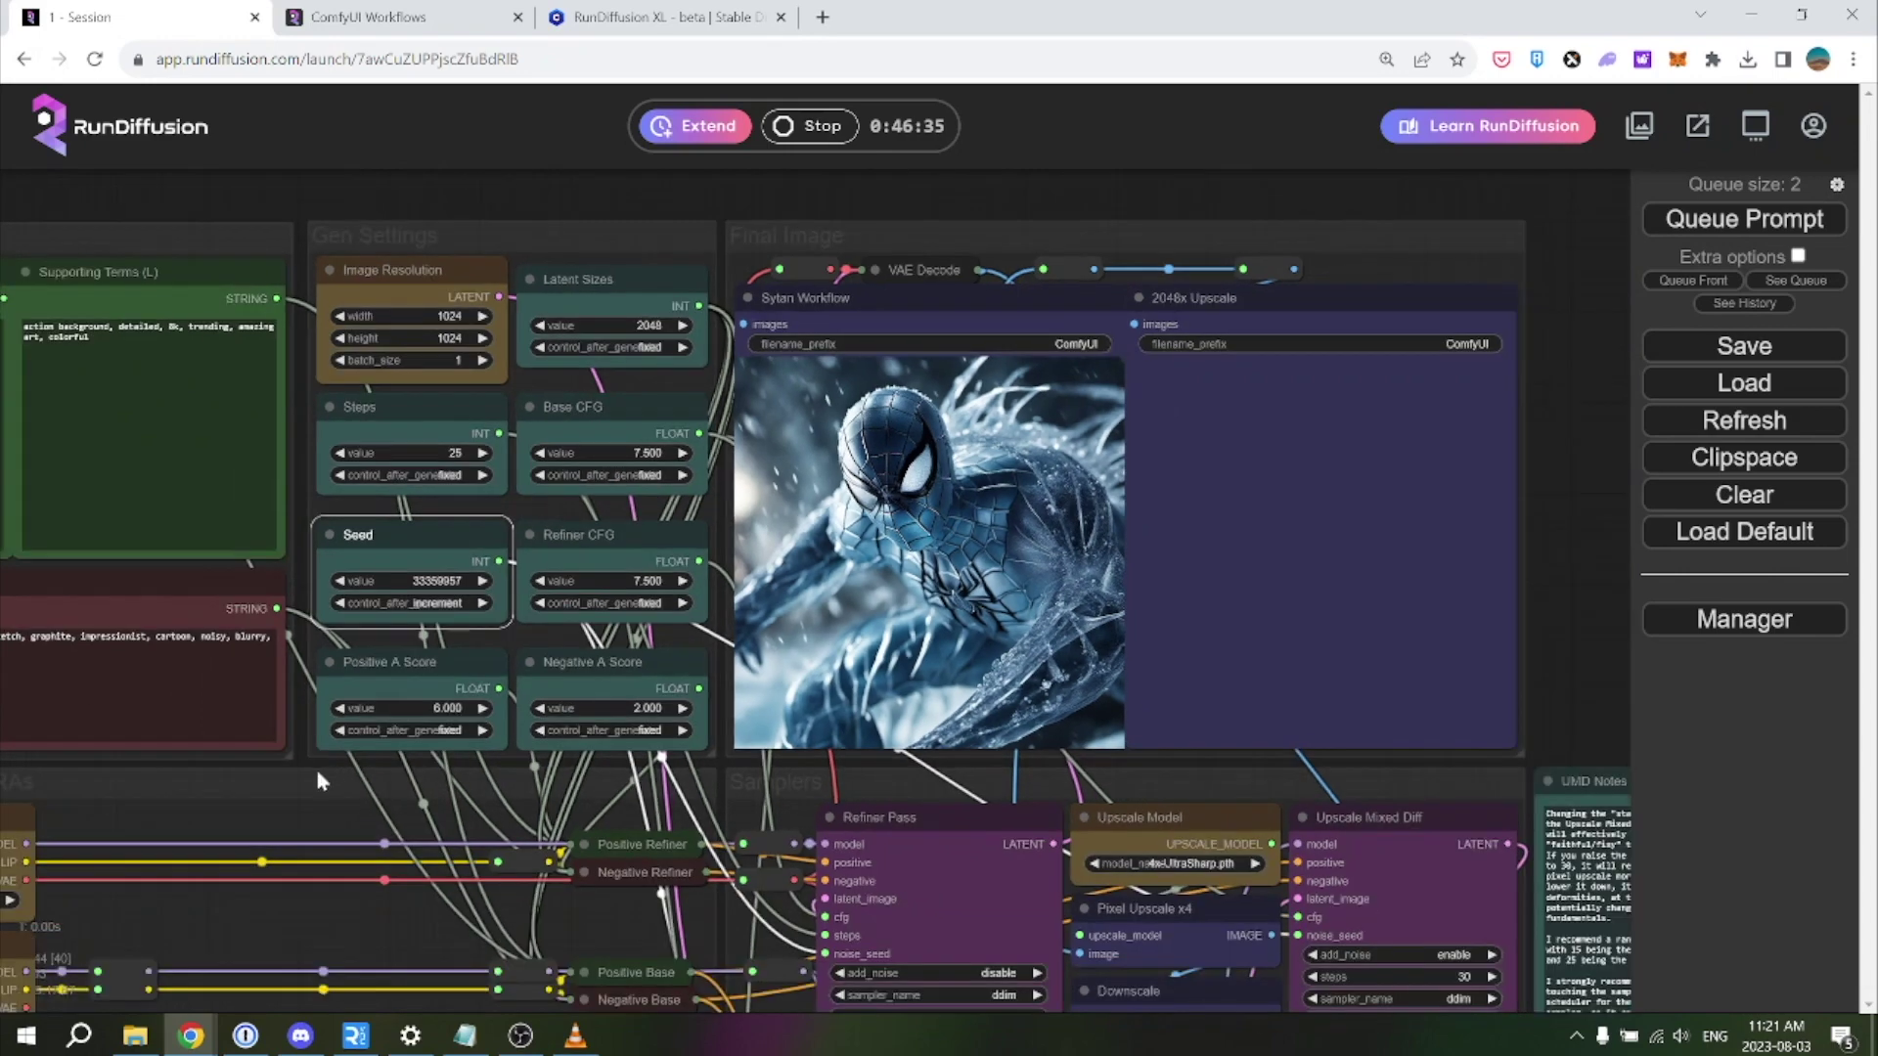
left_click_drag(1334, 556, 1466, 453)
scroll(1379, 675, "up", 2)
scroll(1379, 676, "up", 3)
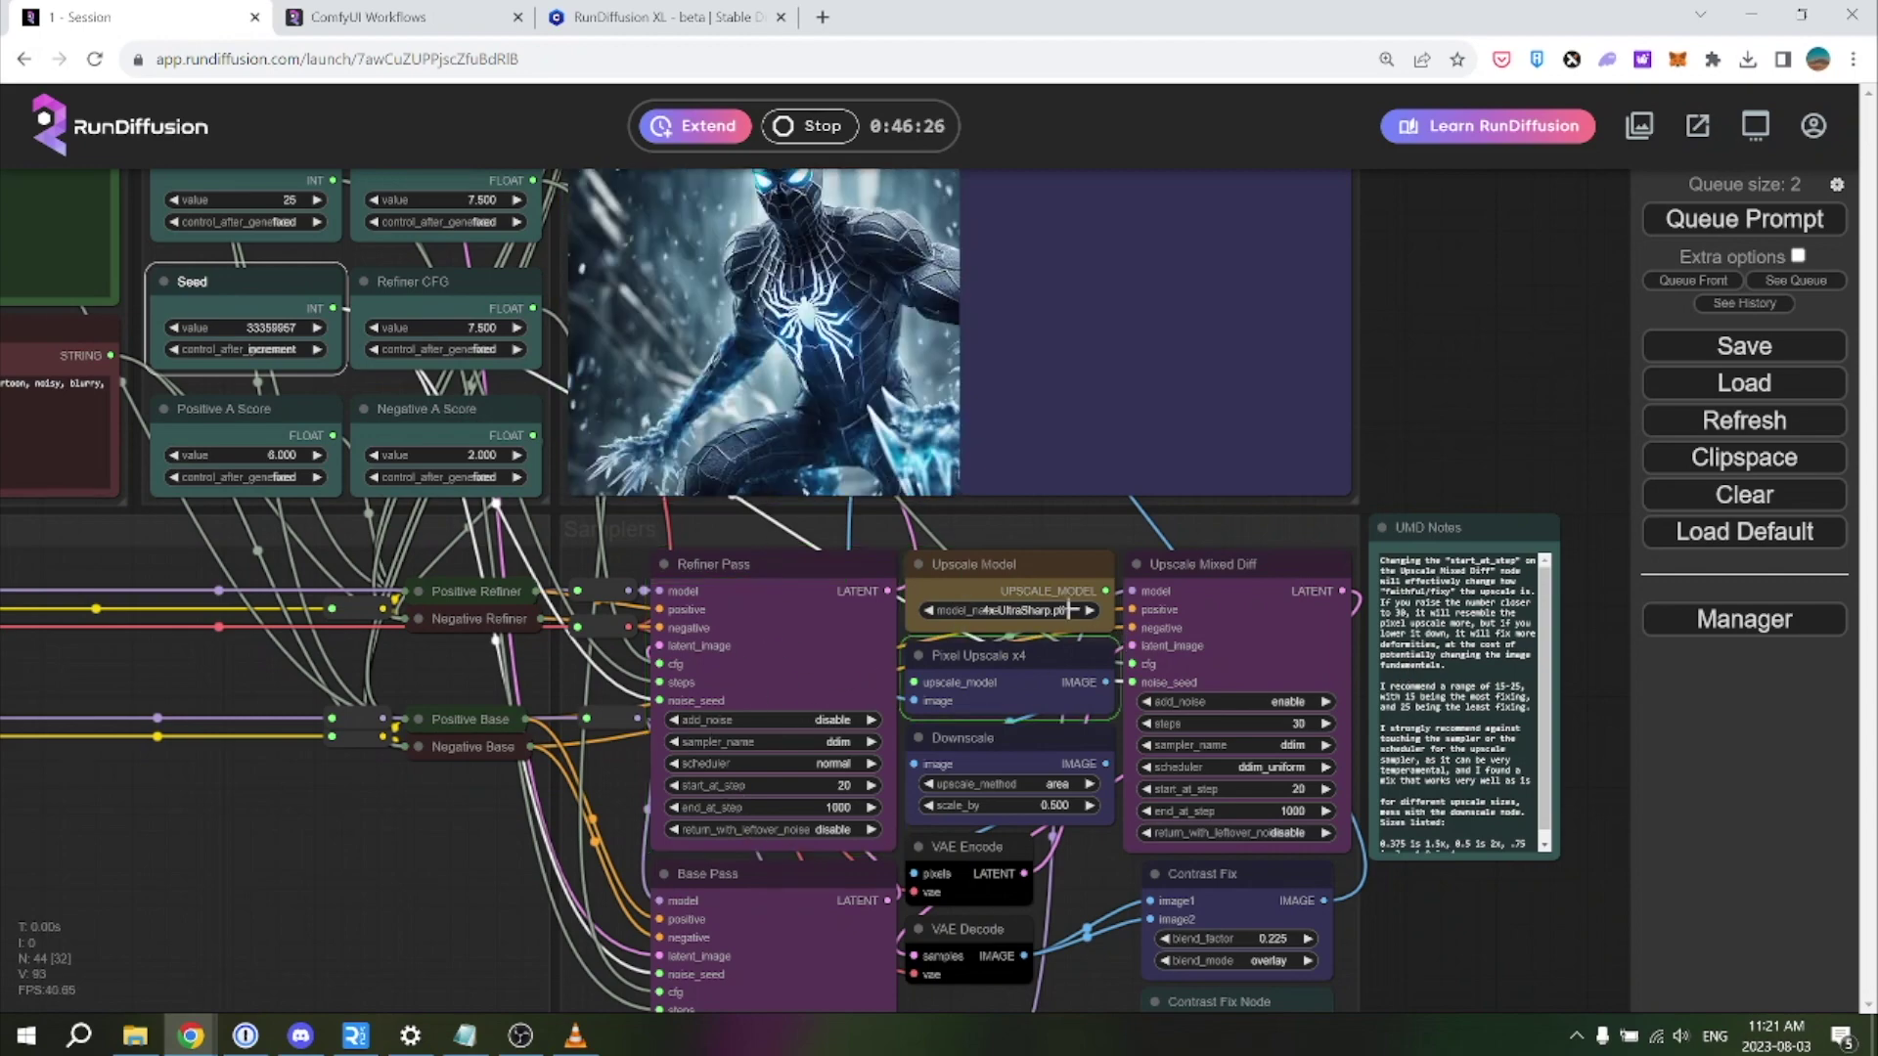
left_click_drag(1492, 354, 1502, 436)
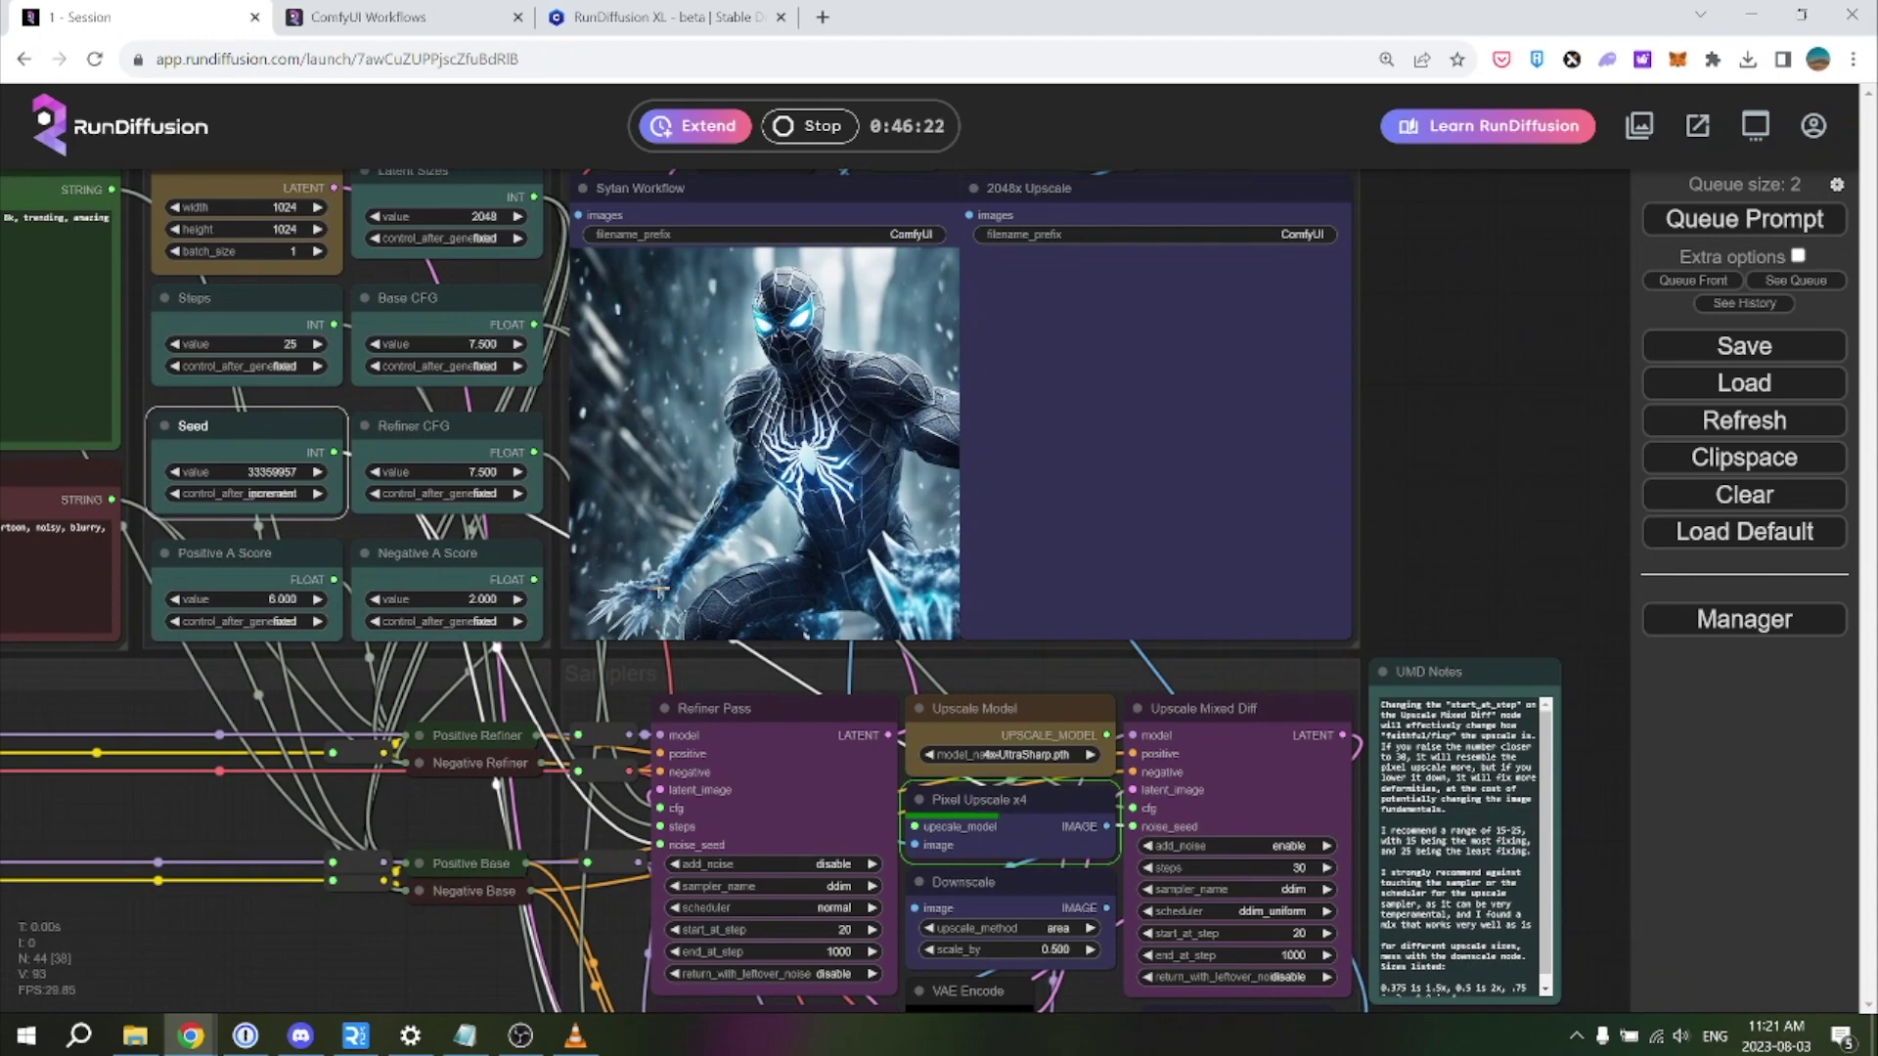
scroll(1450, 400, "up", 4)
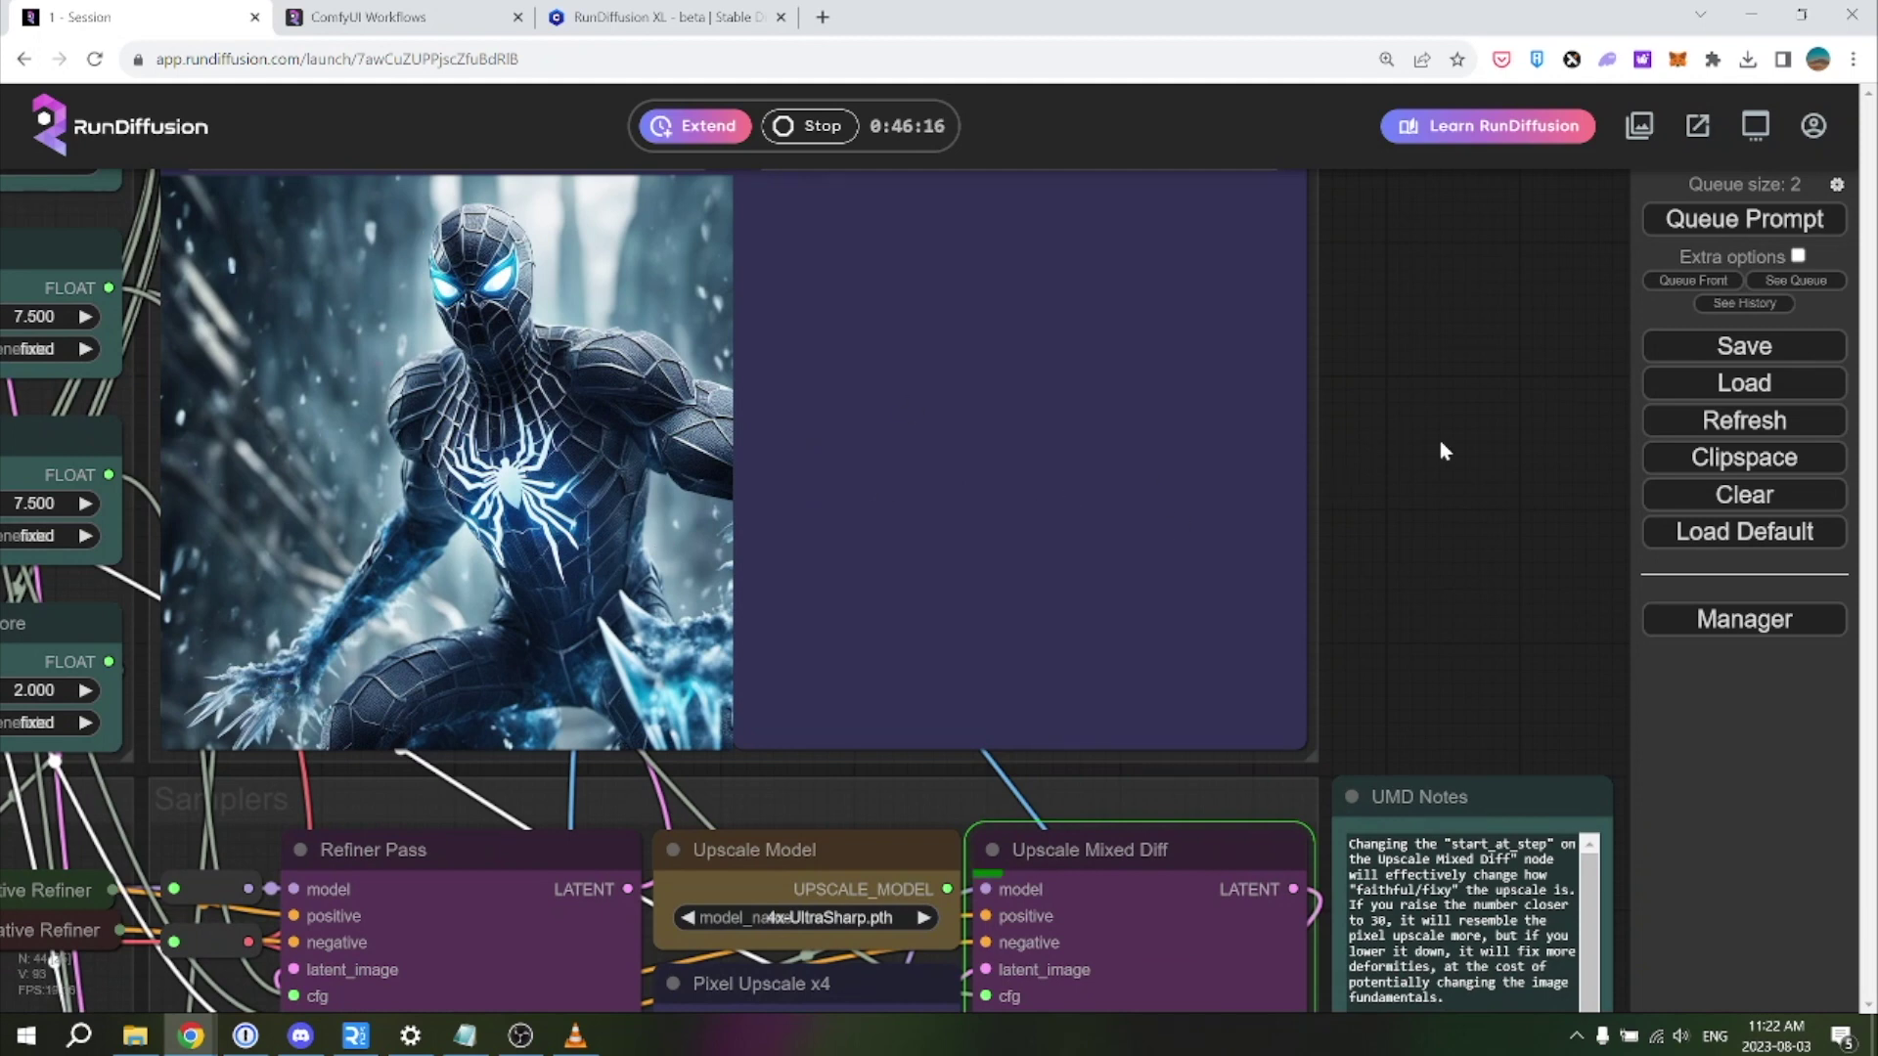
scroll(1440, 450, "down", 1)
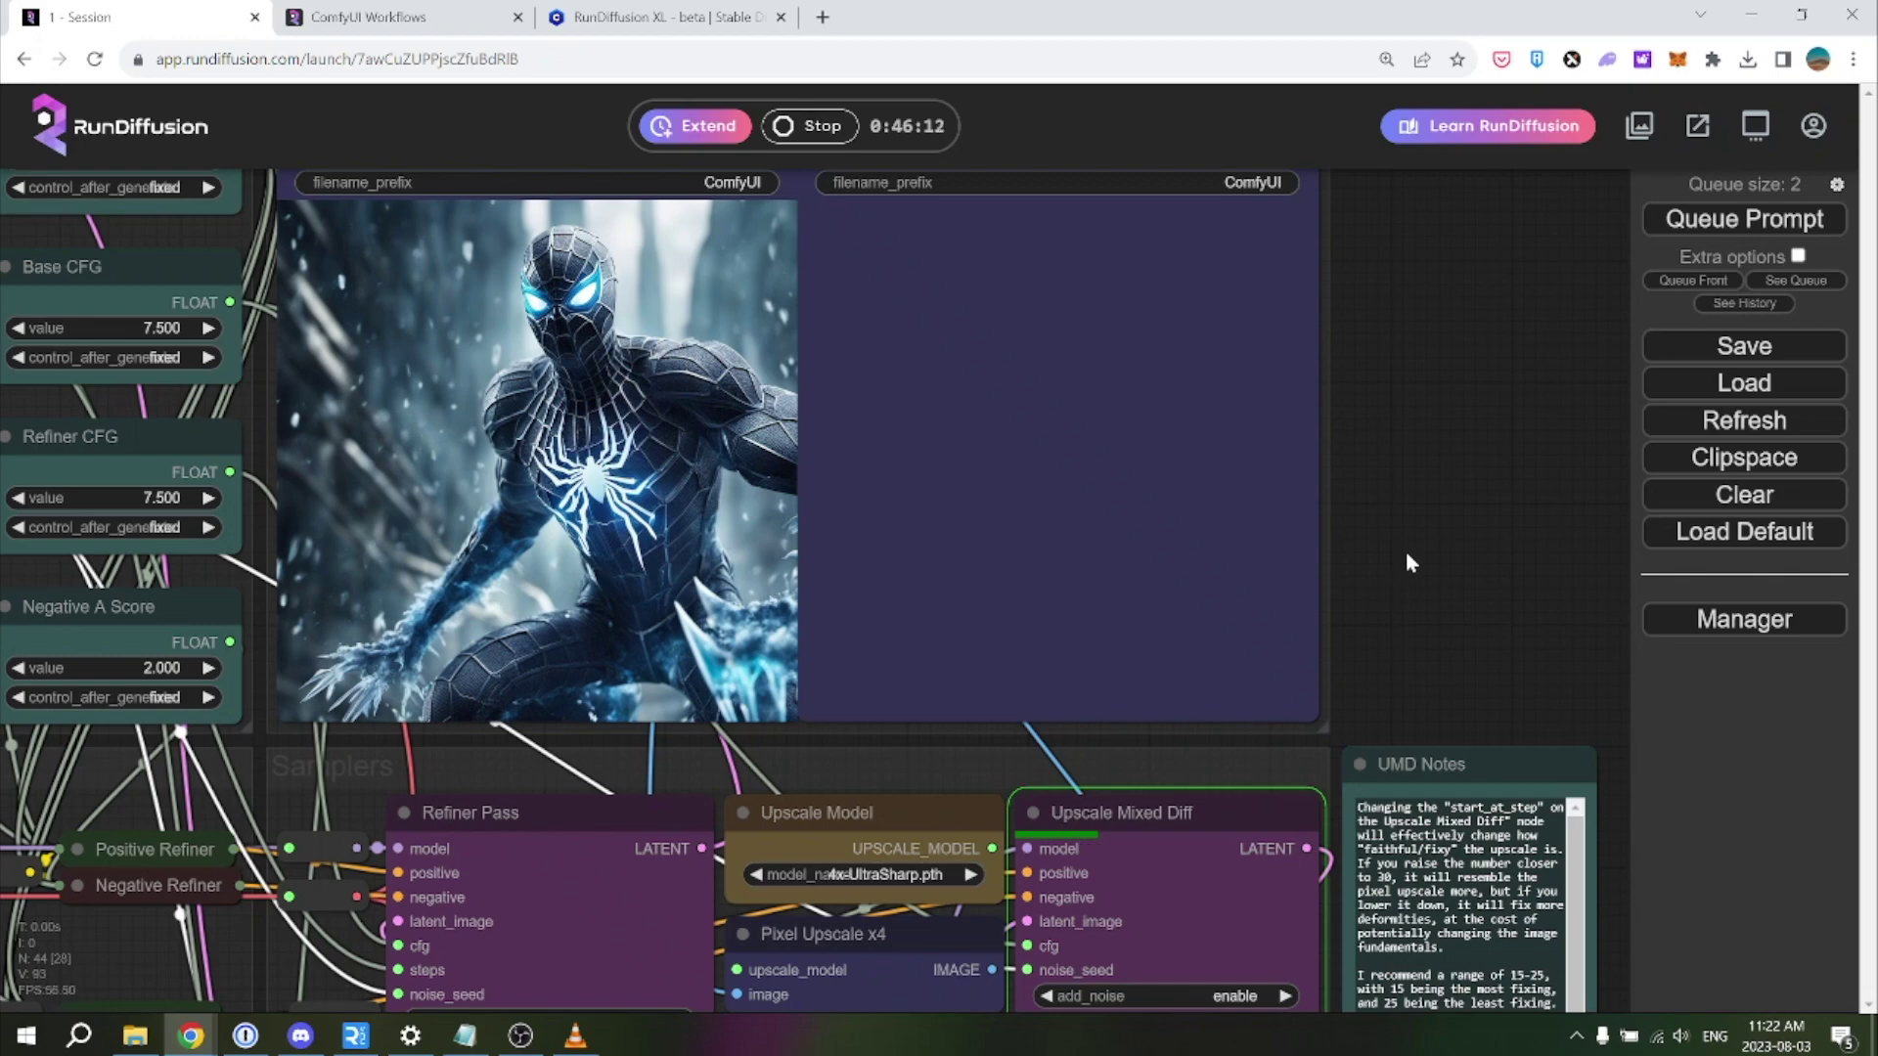
left_click_drag(1482, 448, 1493, 539)
scroll(1527, 508, "down", 3)
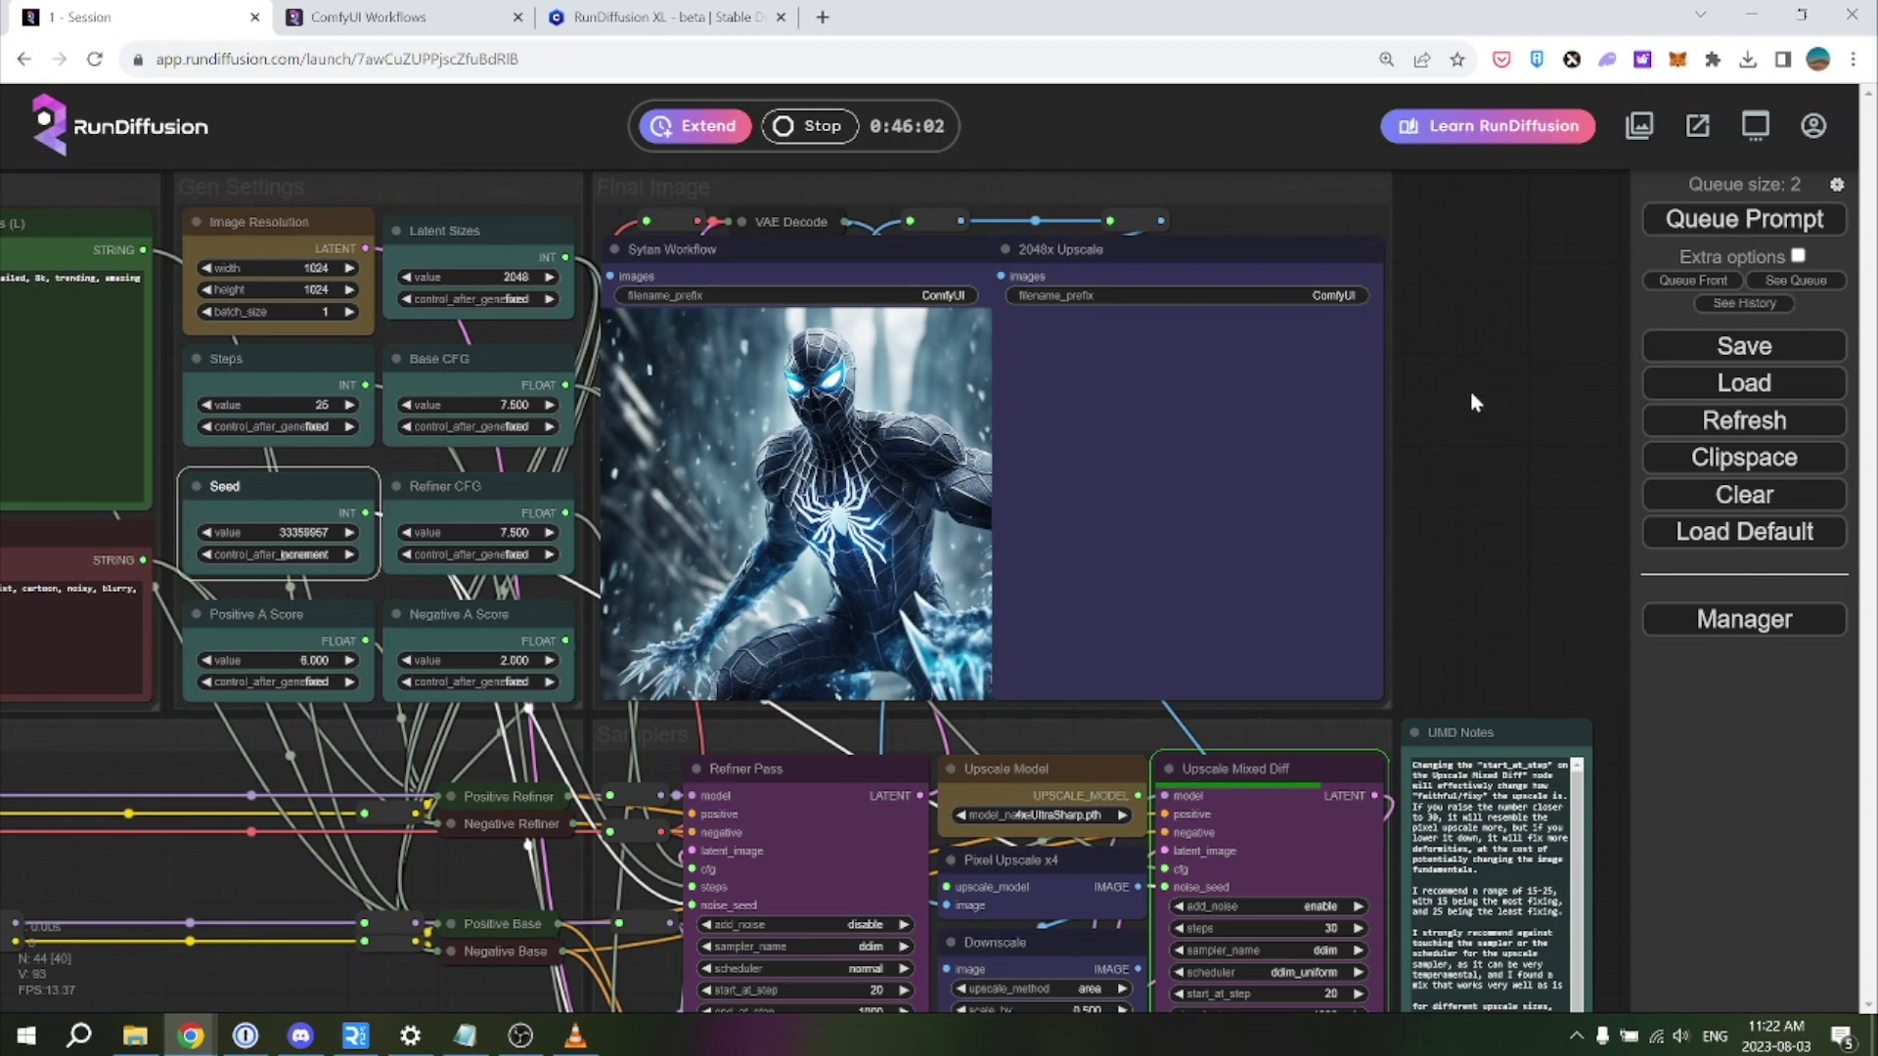
left_click_drag(1471, 394, 1446, 544)
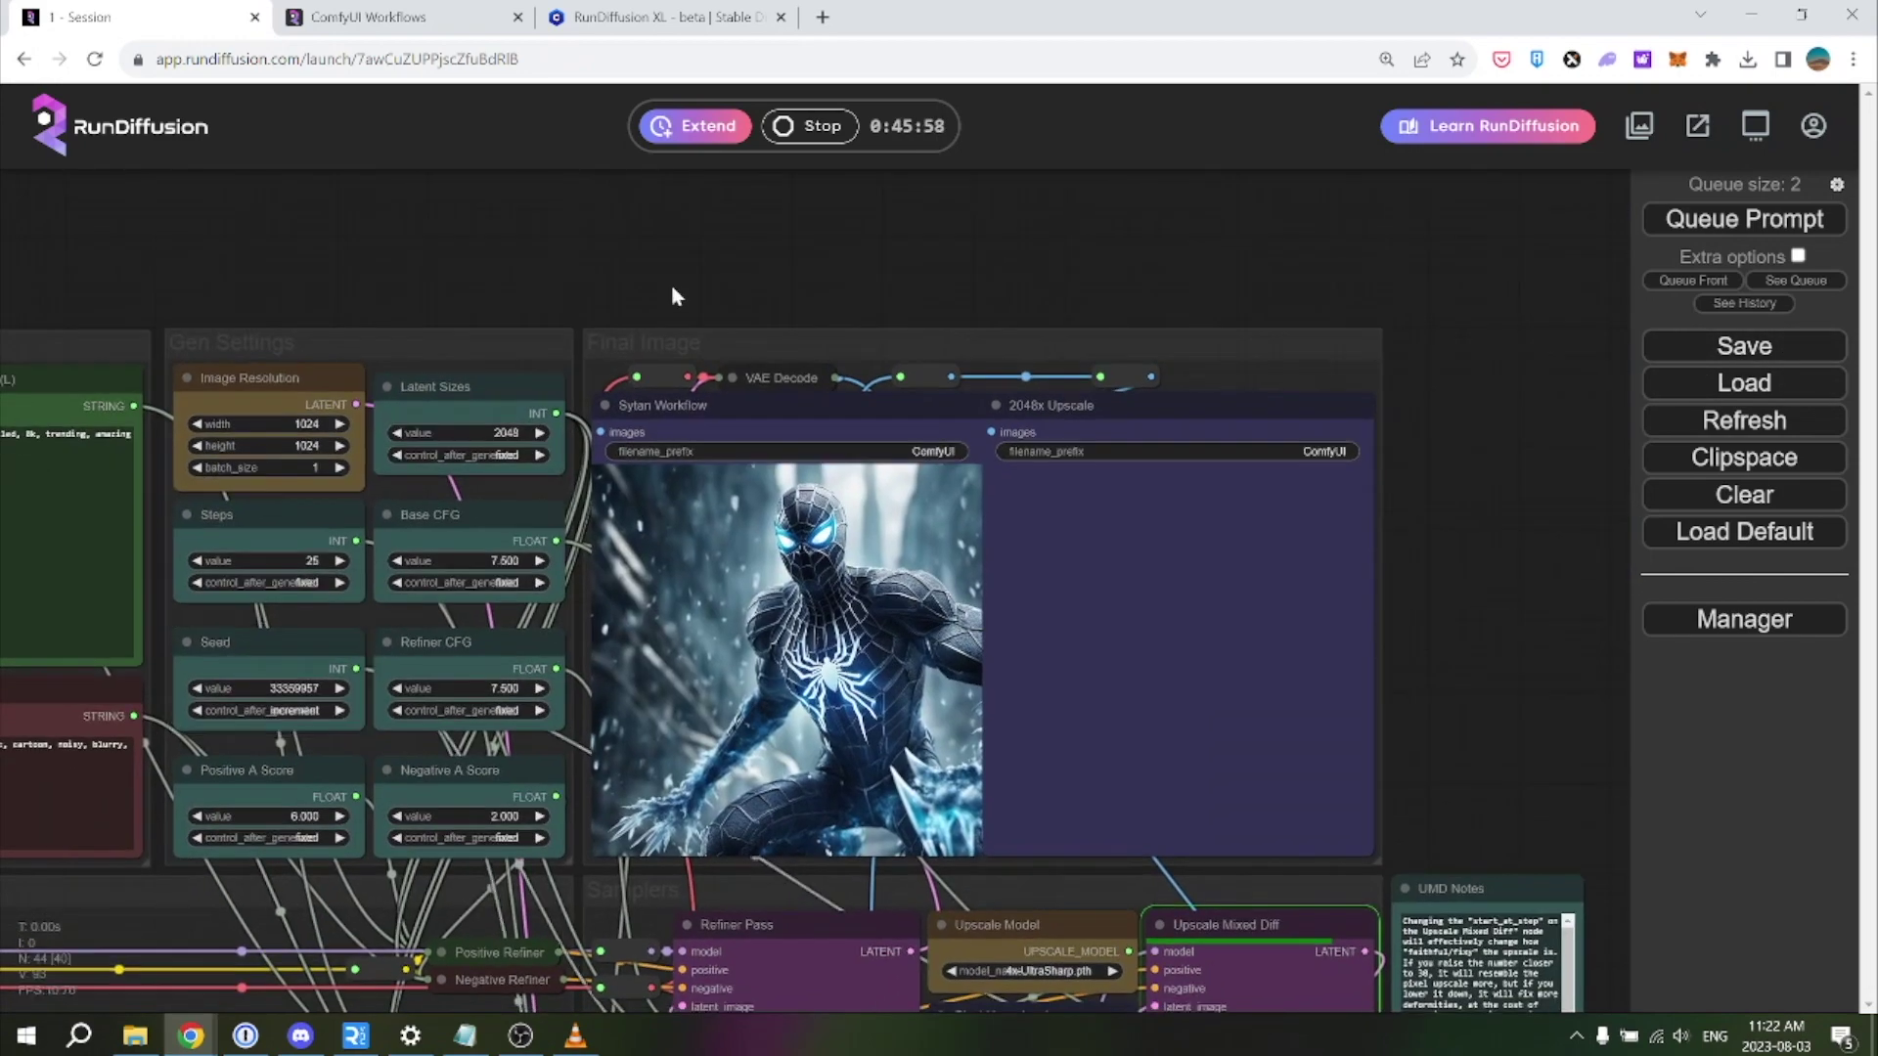
Browse the Base Model's checkpoint list while keeping sd_xl_base_1.0 selected
left_click_drag(524, 231, 1019, 189)
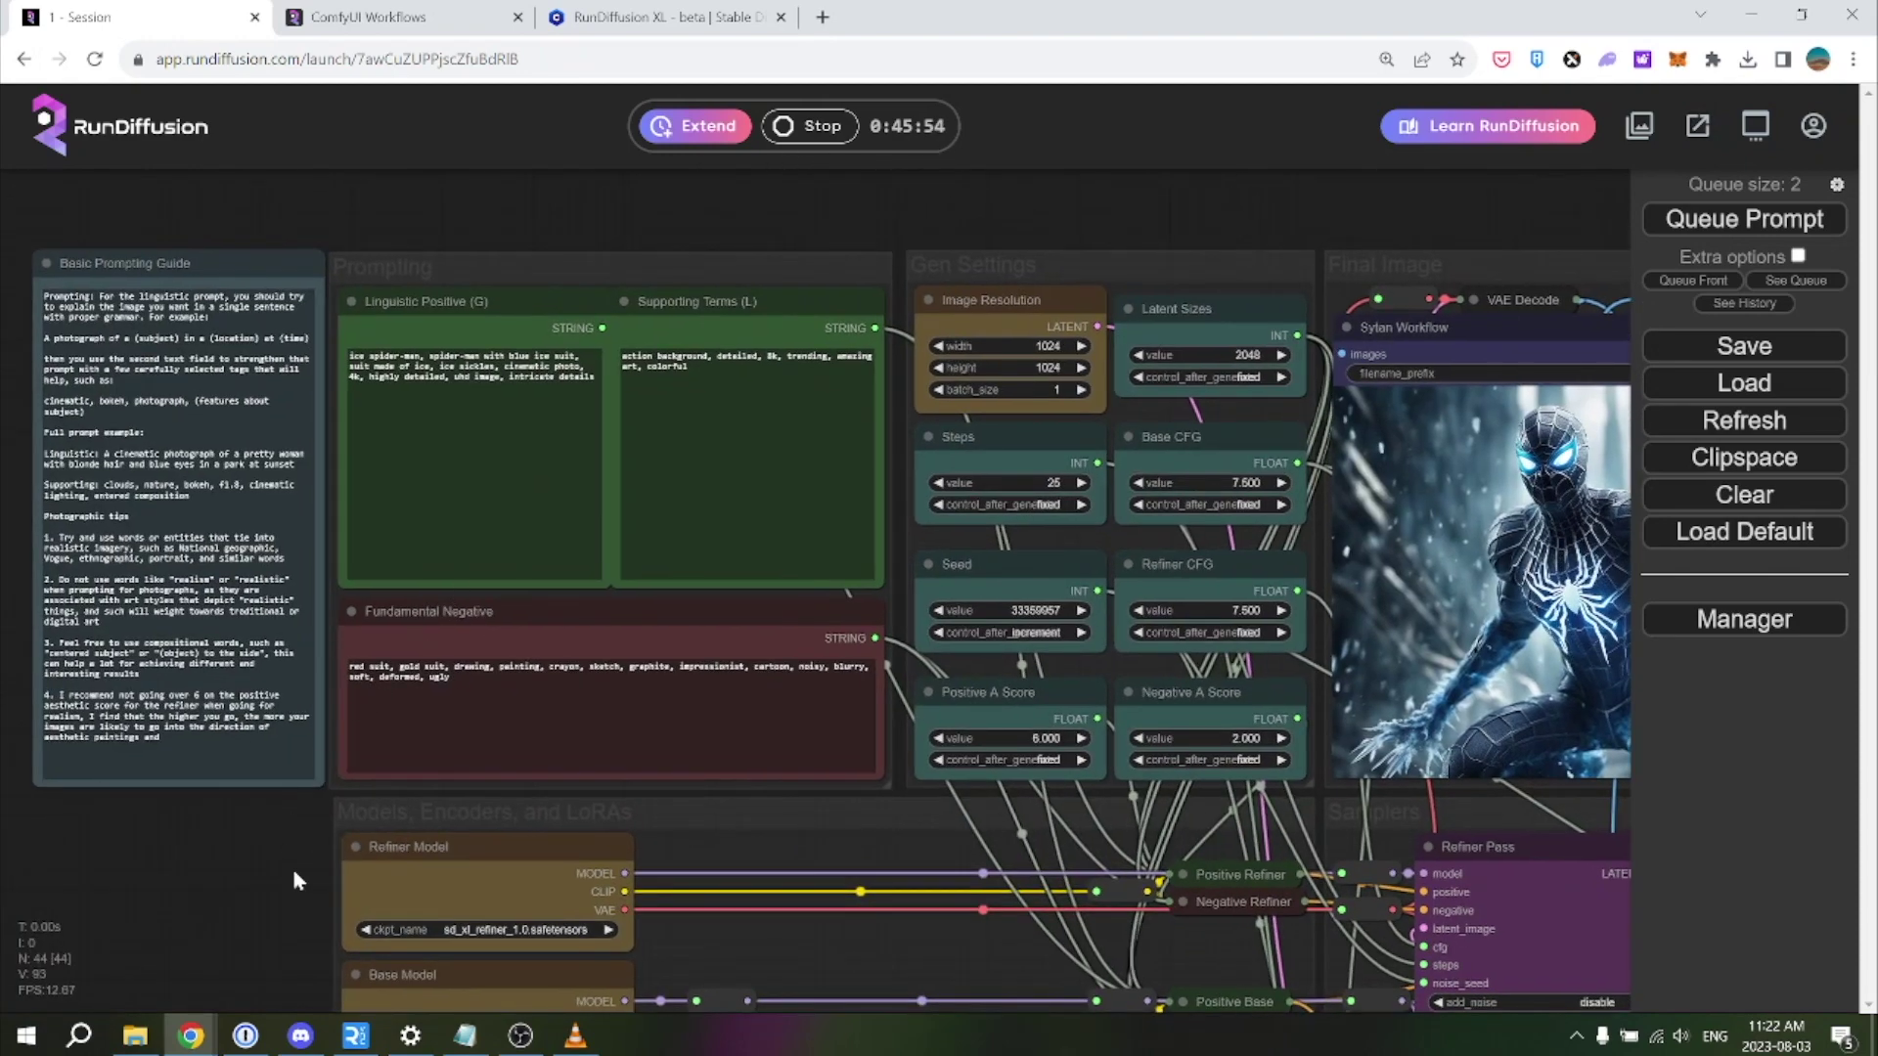
left_click_drag(284, 869, 315, 626)
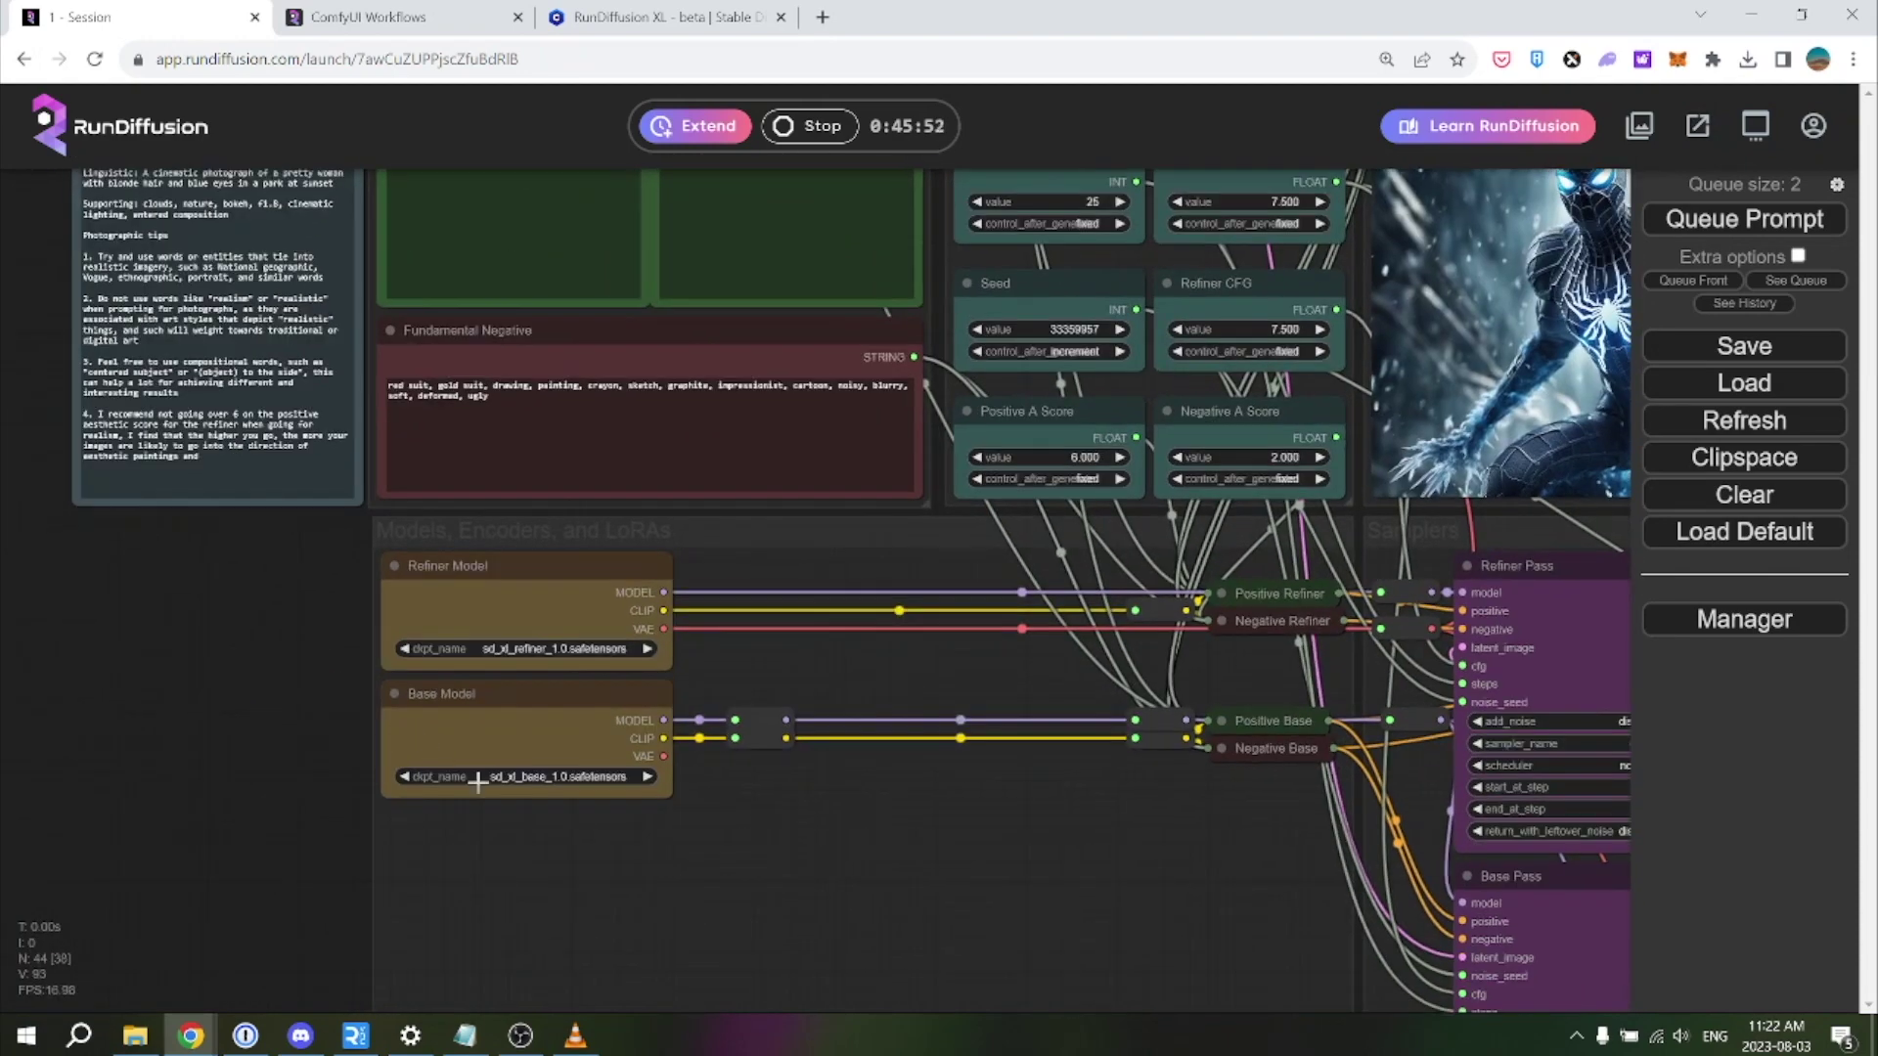
left_click(556, 783)
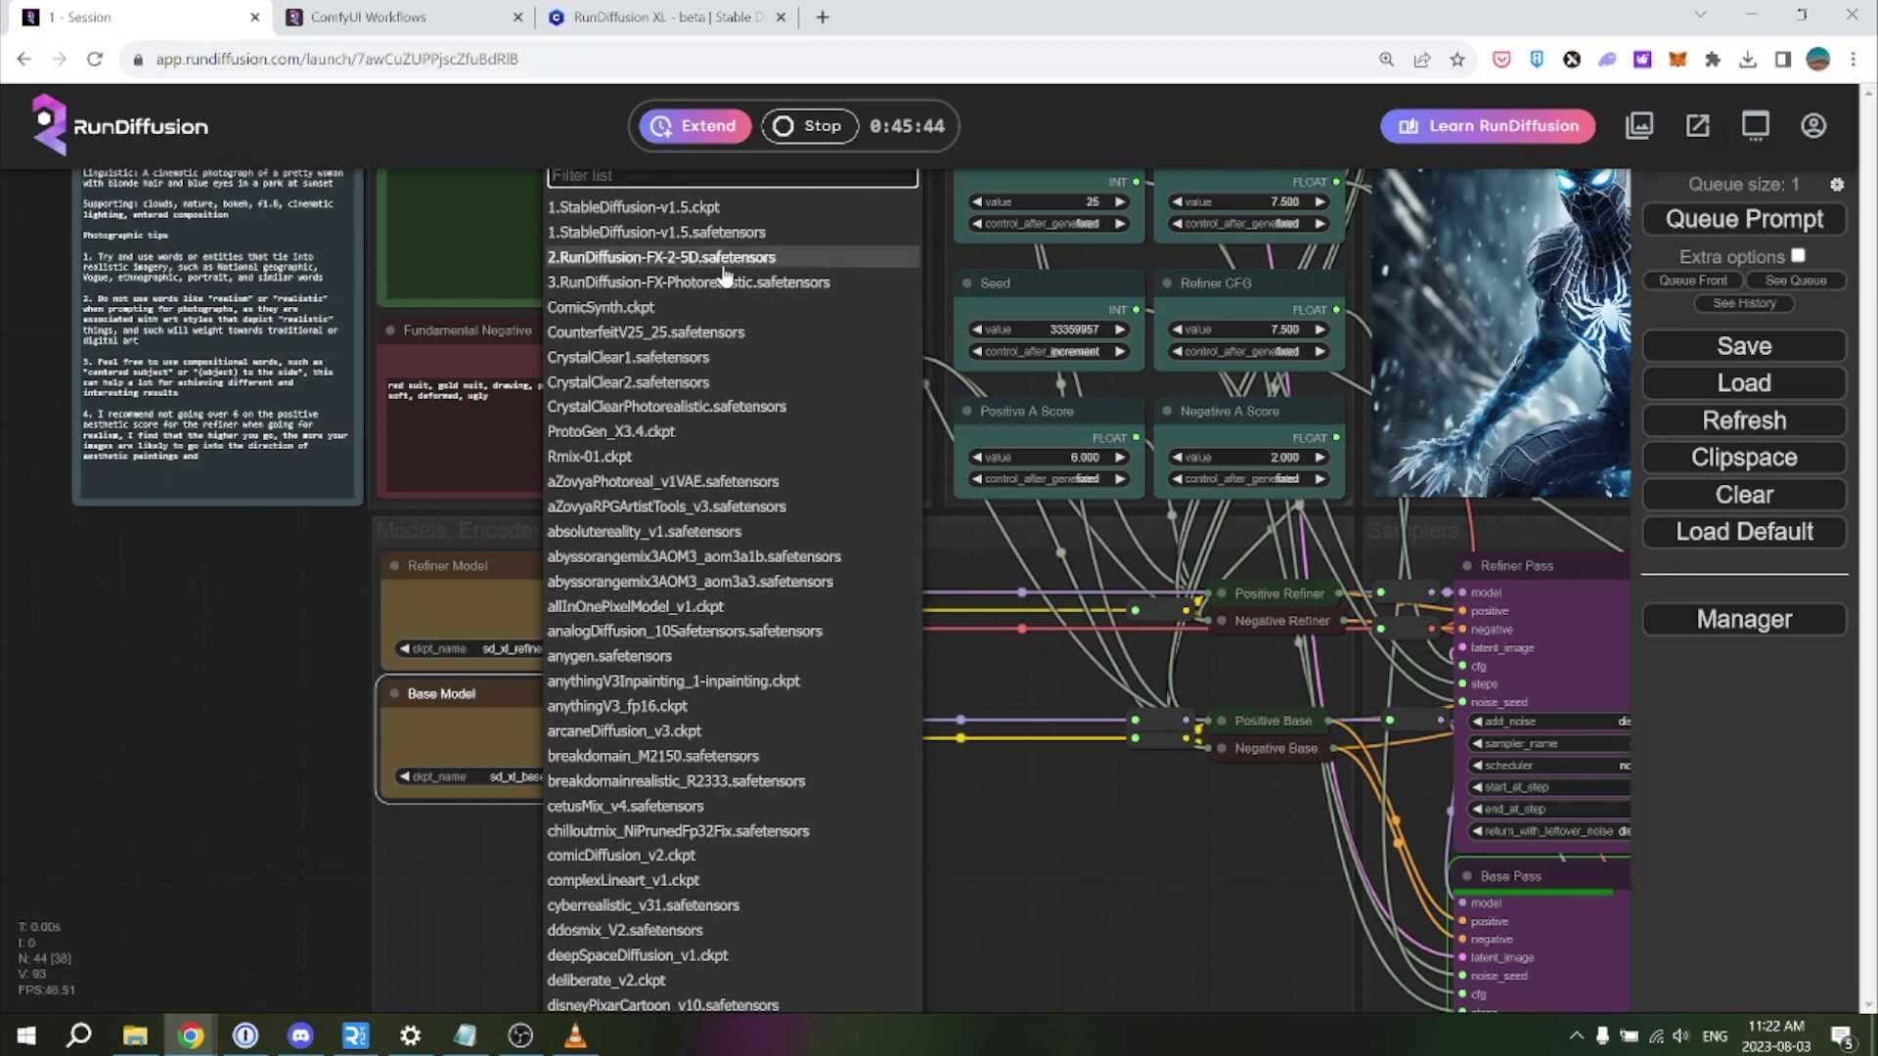
scroll(699, 286, "down", 3)
scroll(694, 284, "up", 4)
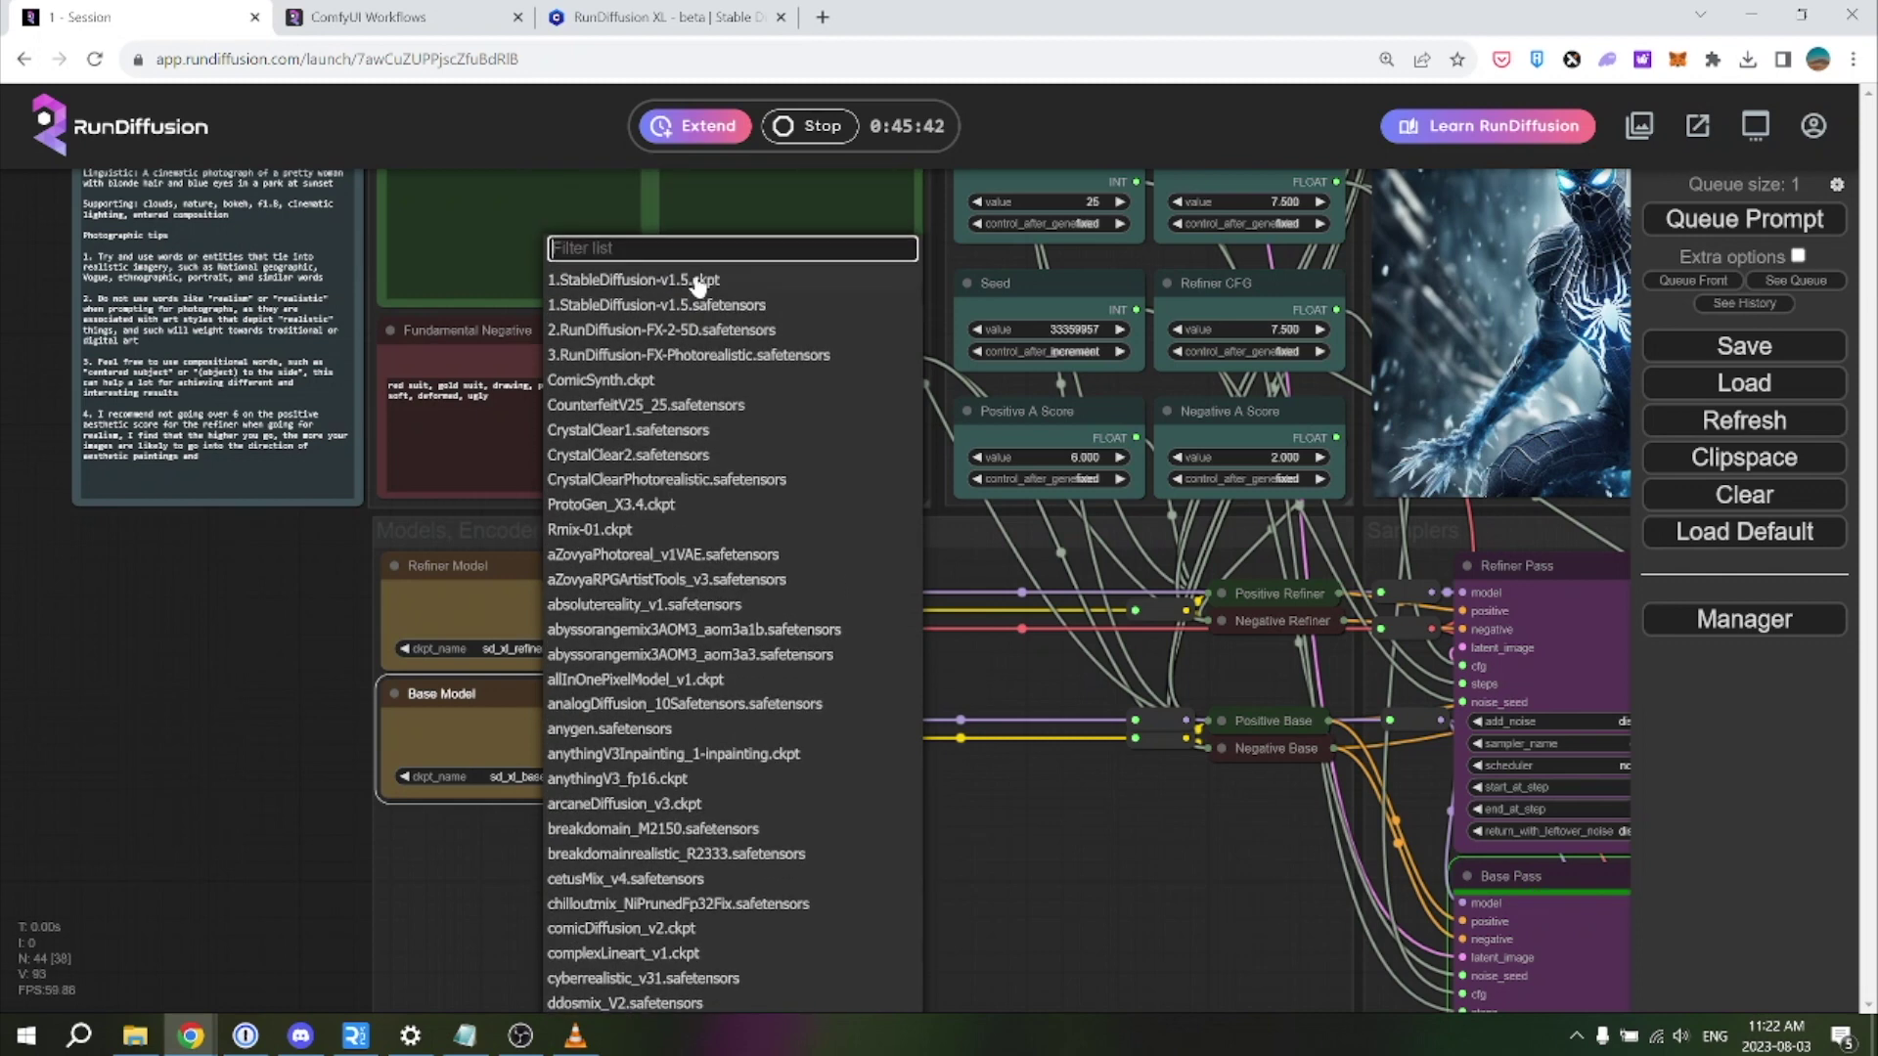
scroll(661, 430, "down", 10)
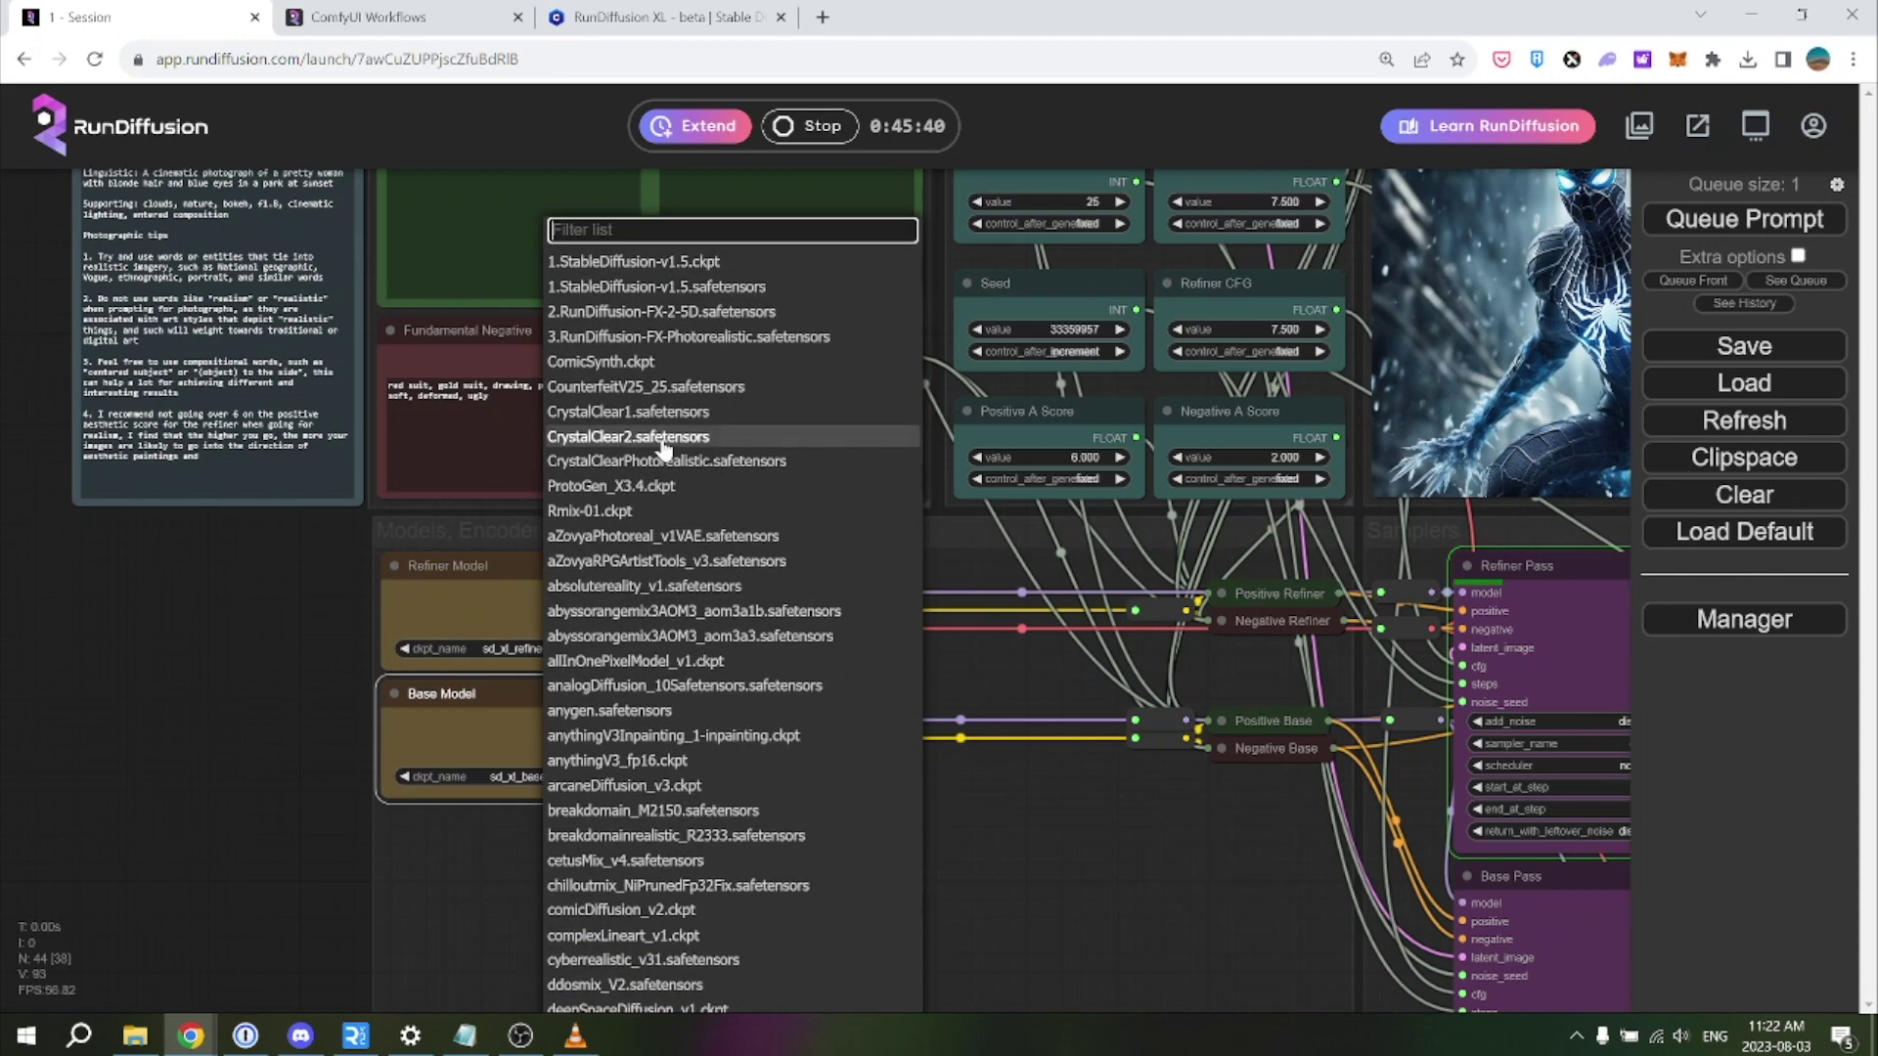
scroll(661, 450, "down", 8)
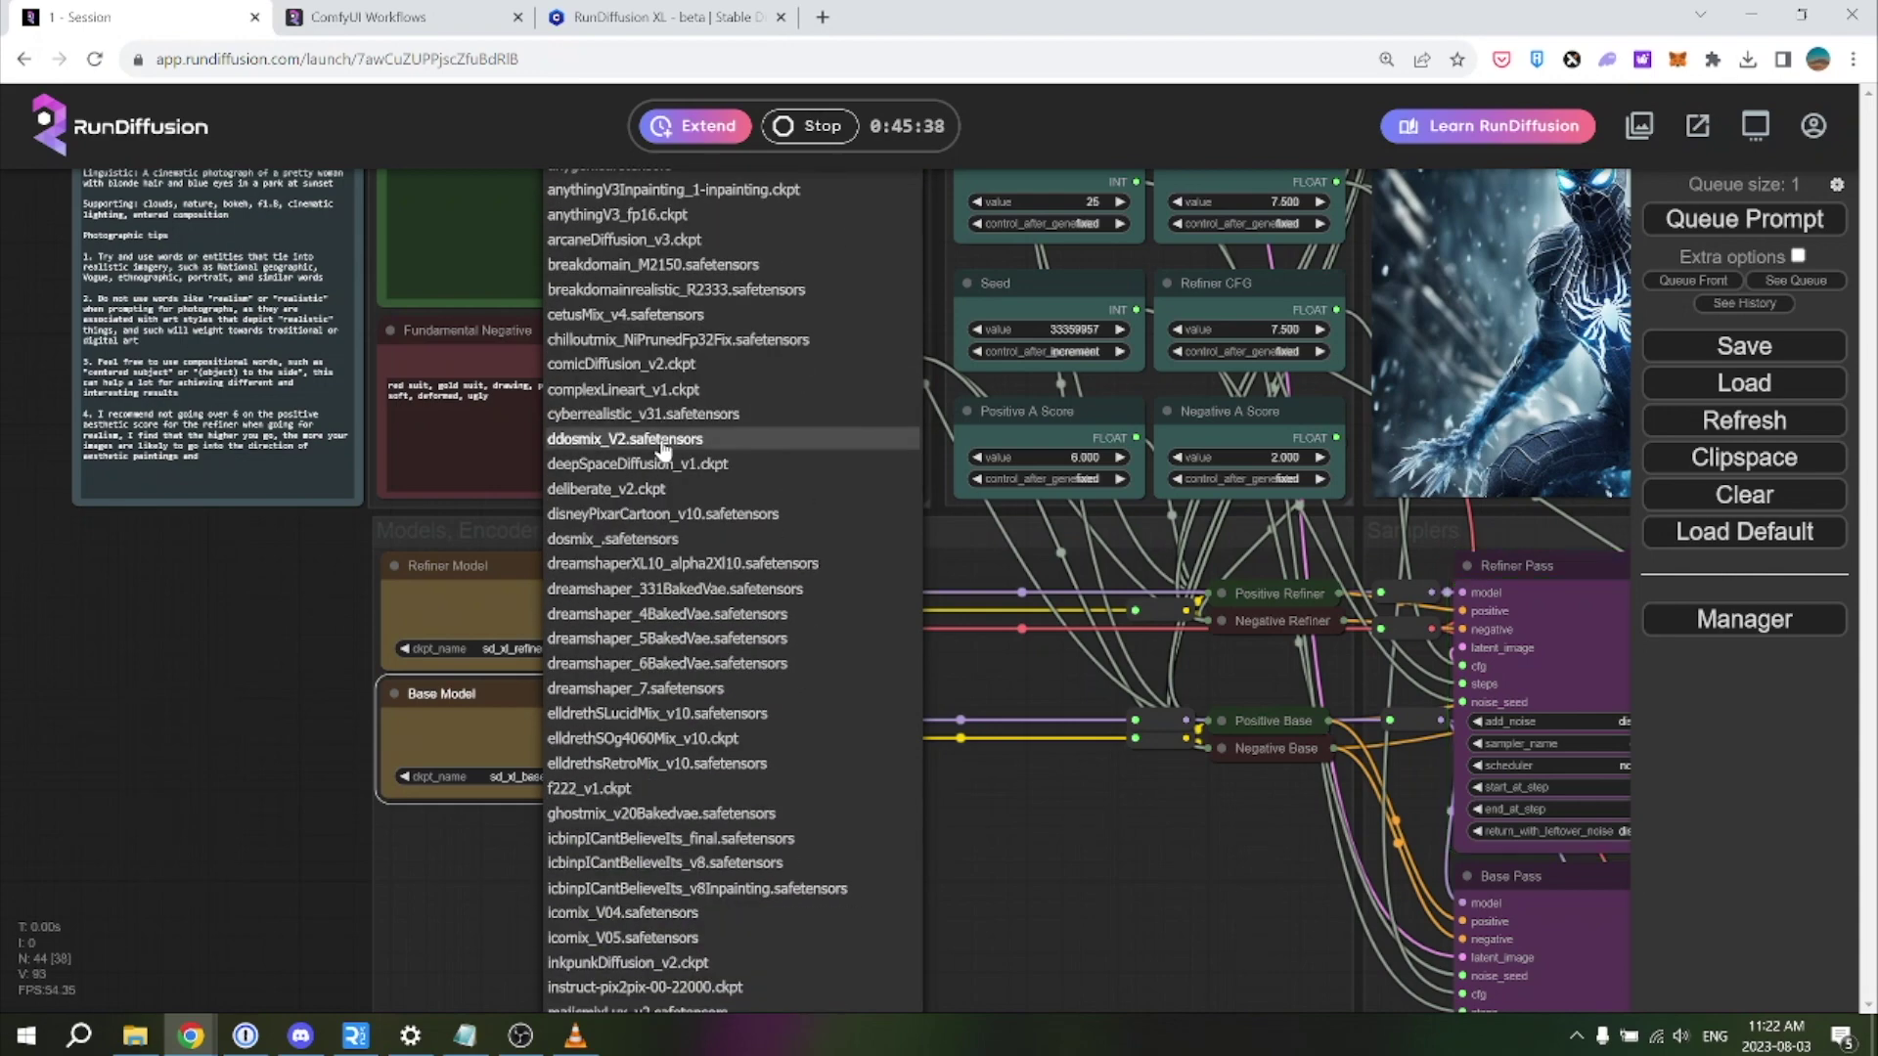
scroll(661, 450, "down", 17)
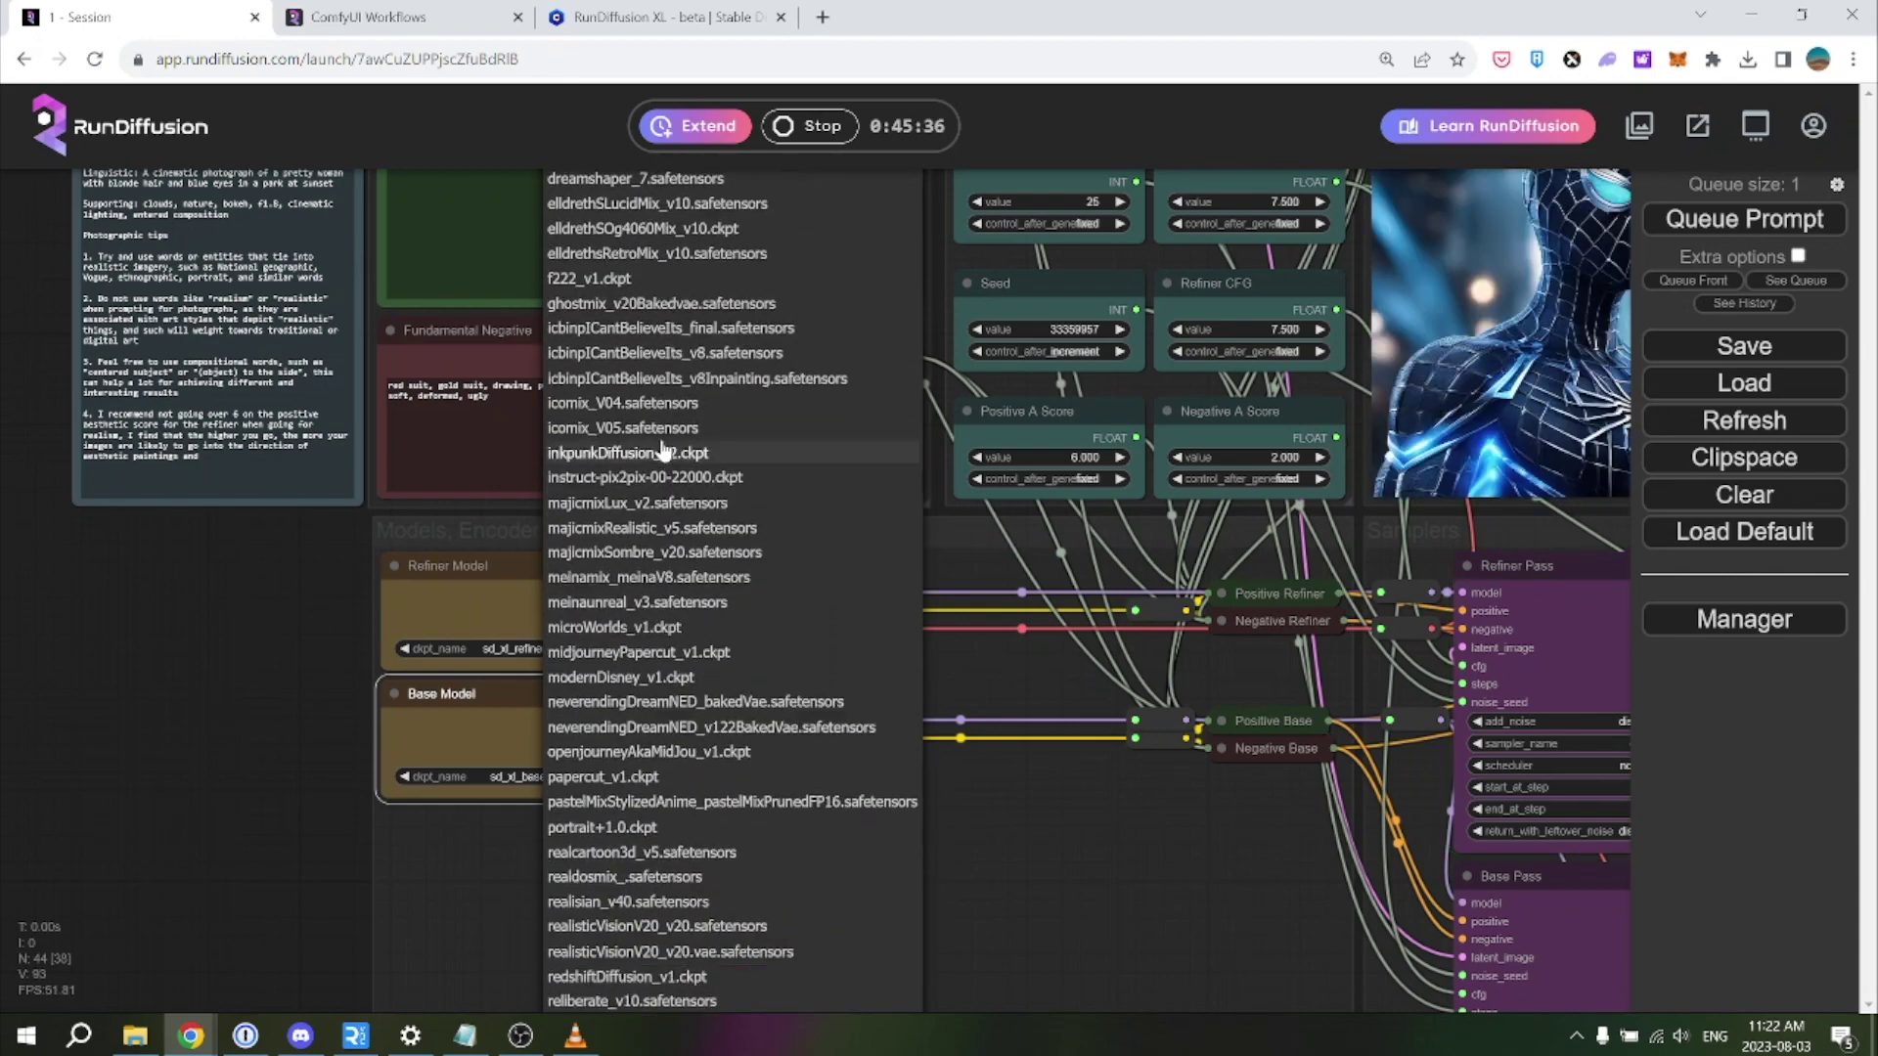
scroll(661, 450, "down", 4)
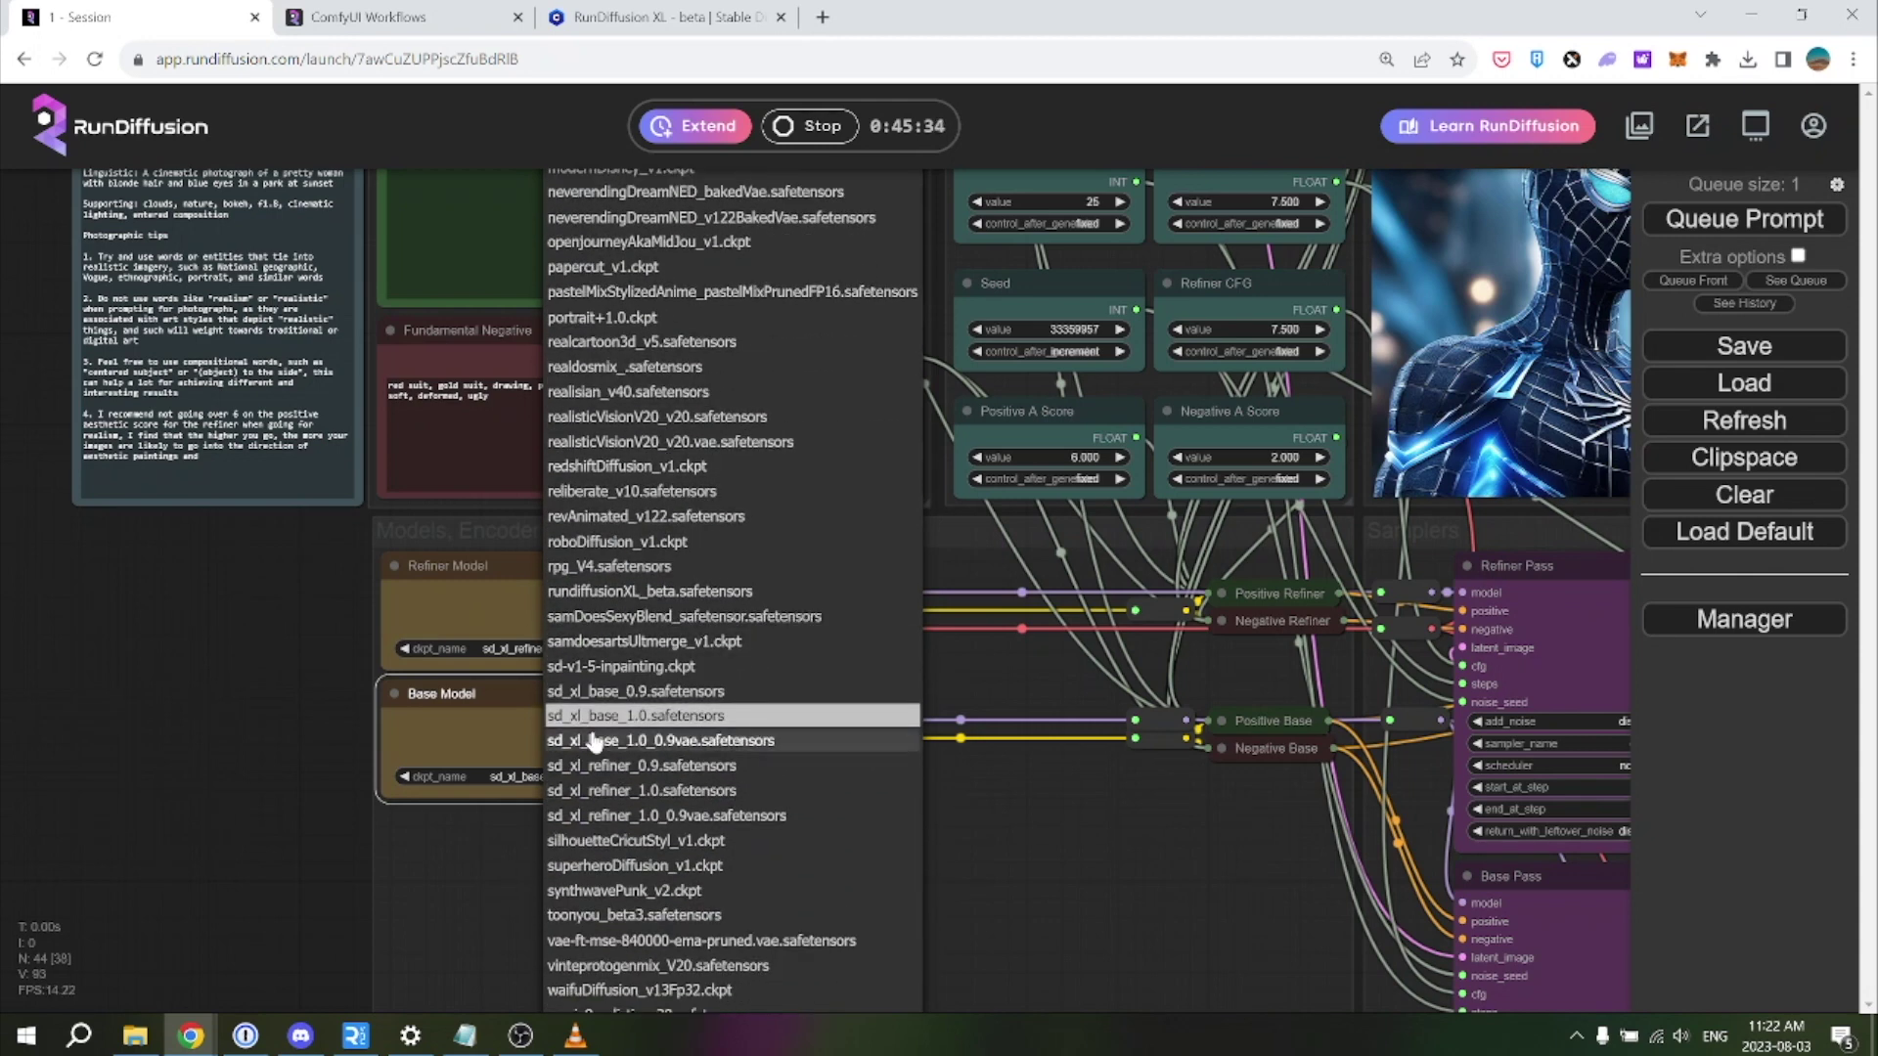
scroll(620, 734, "down", 4)
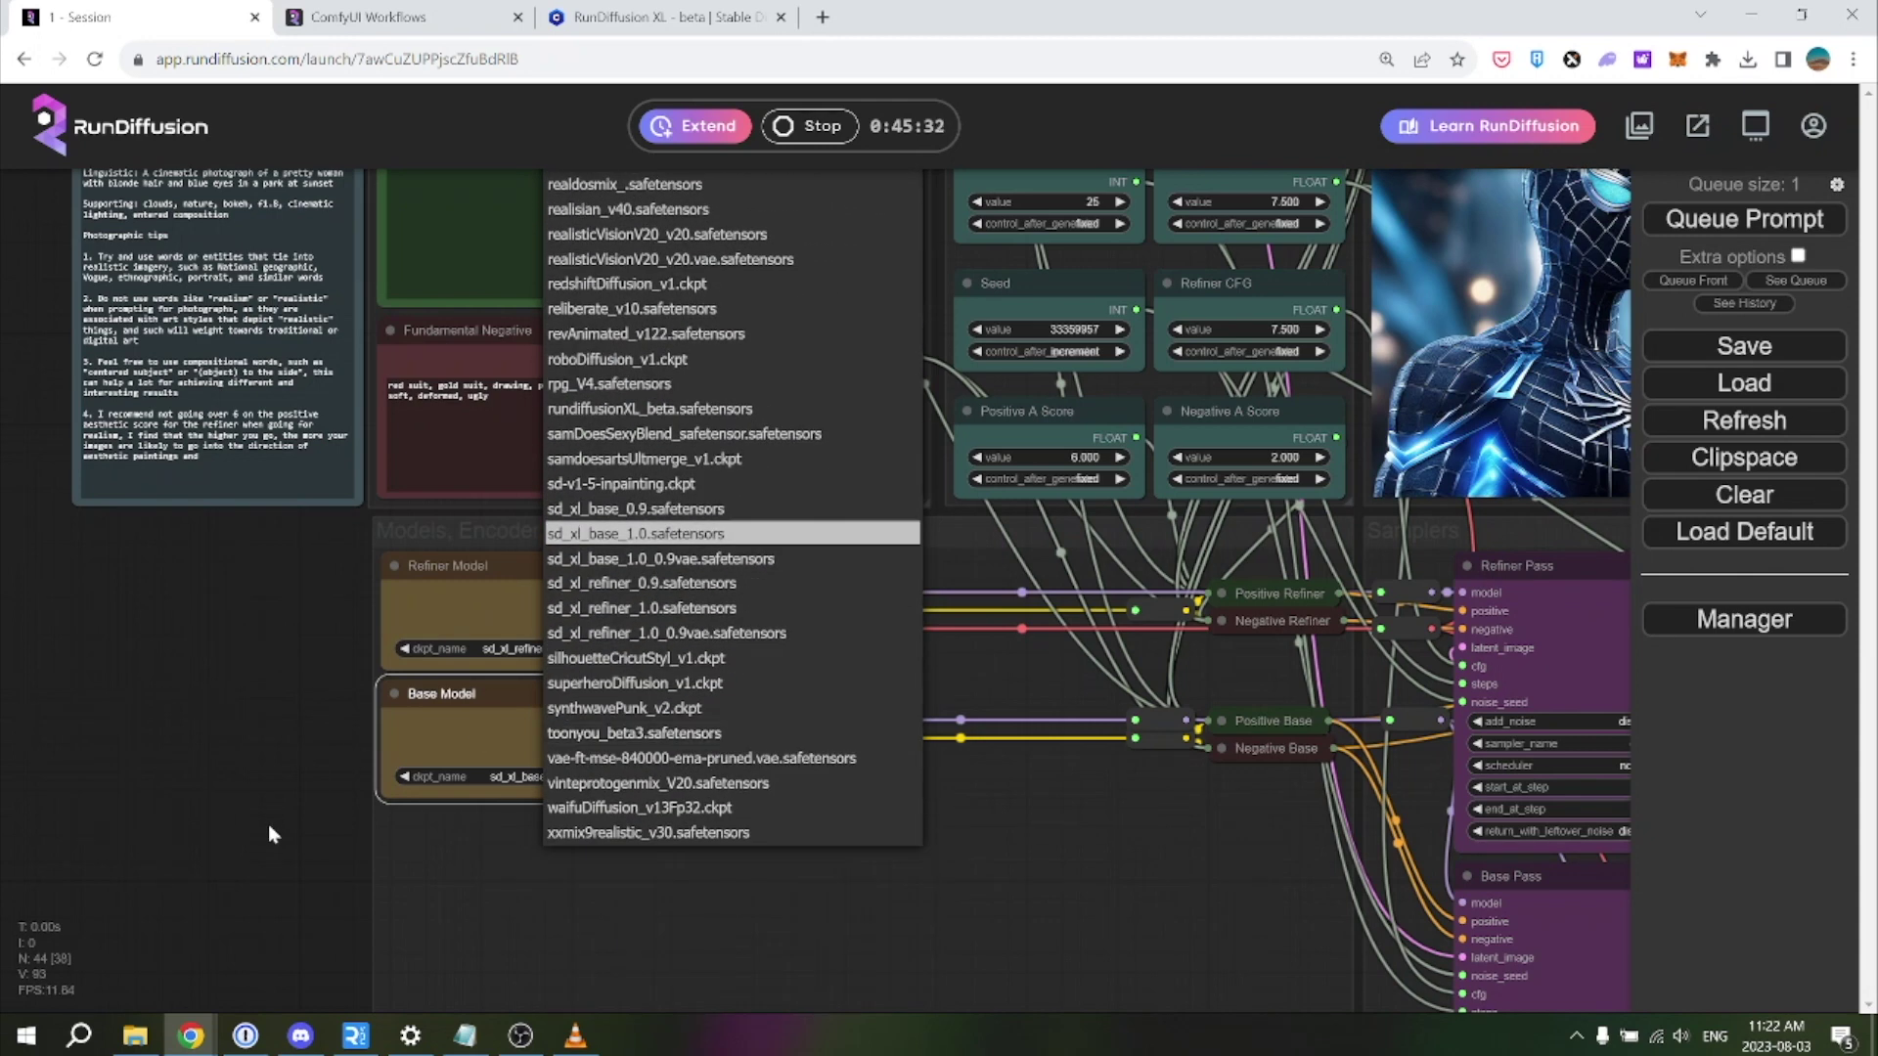
Frame the base and 2048x upscaled Spider-Man previews together with their headers
left_click_drag(818, 942, 397, 971)
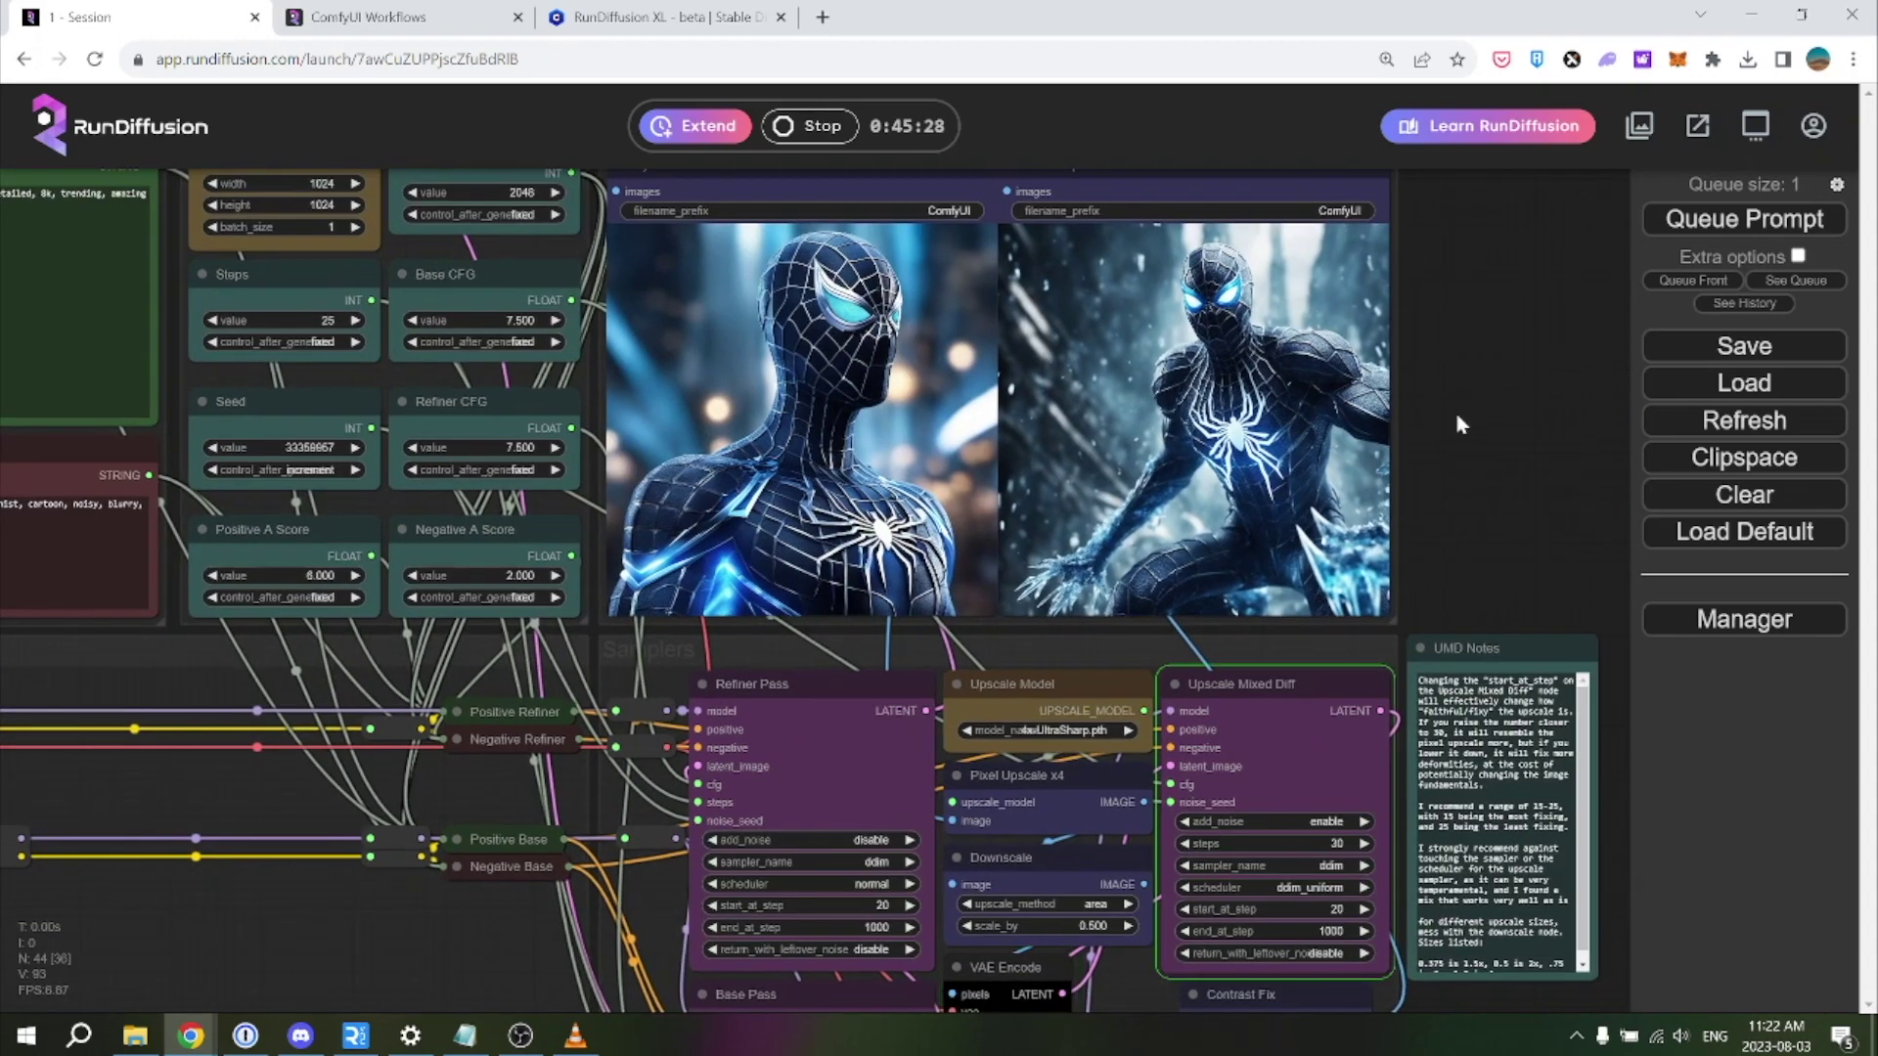
scroll(1457, 415, "up", 5)
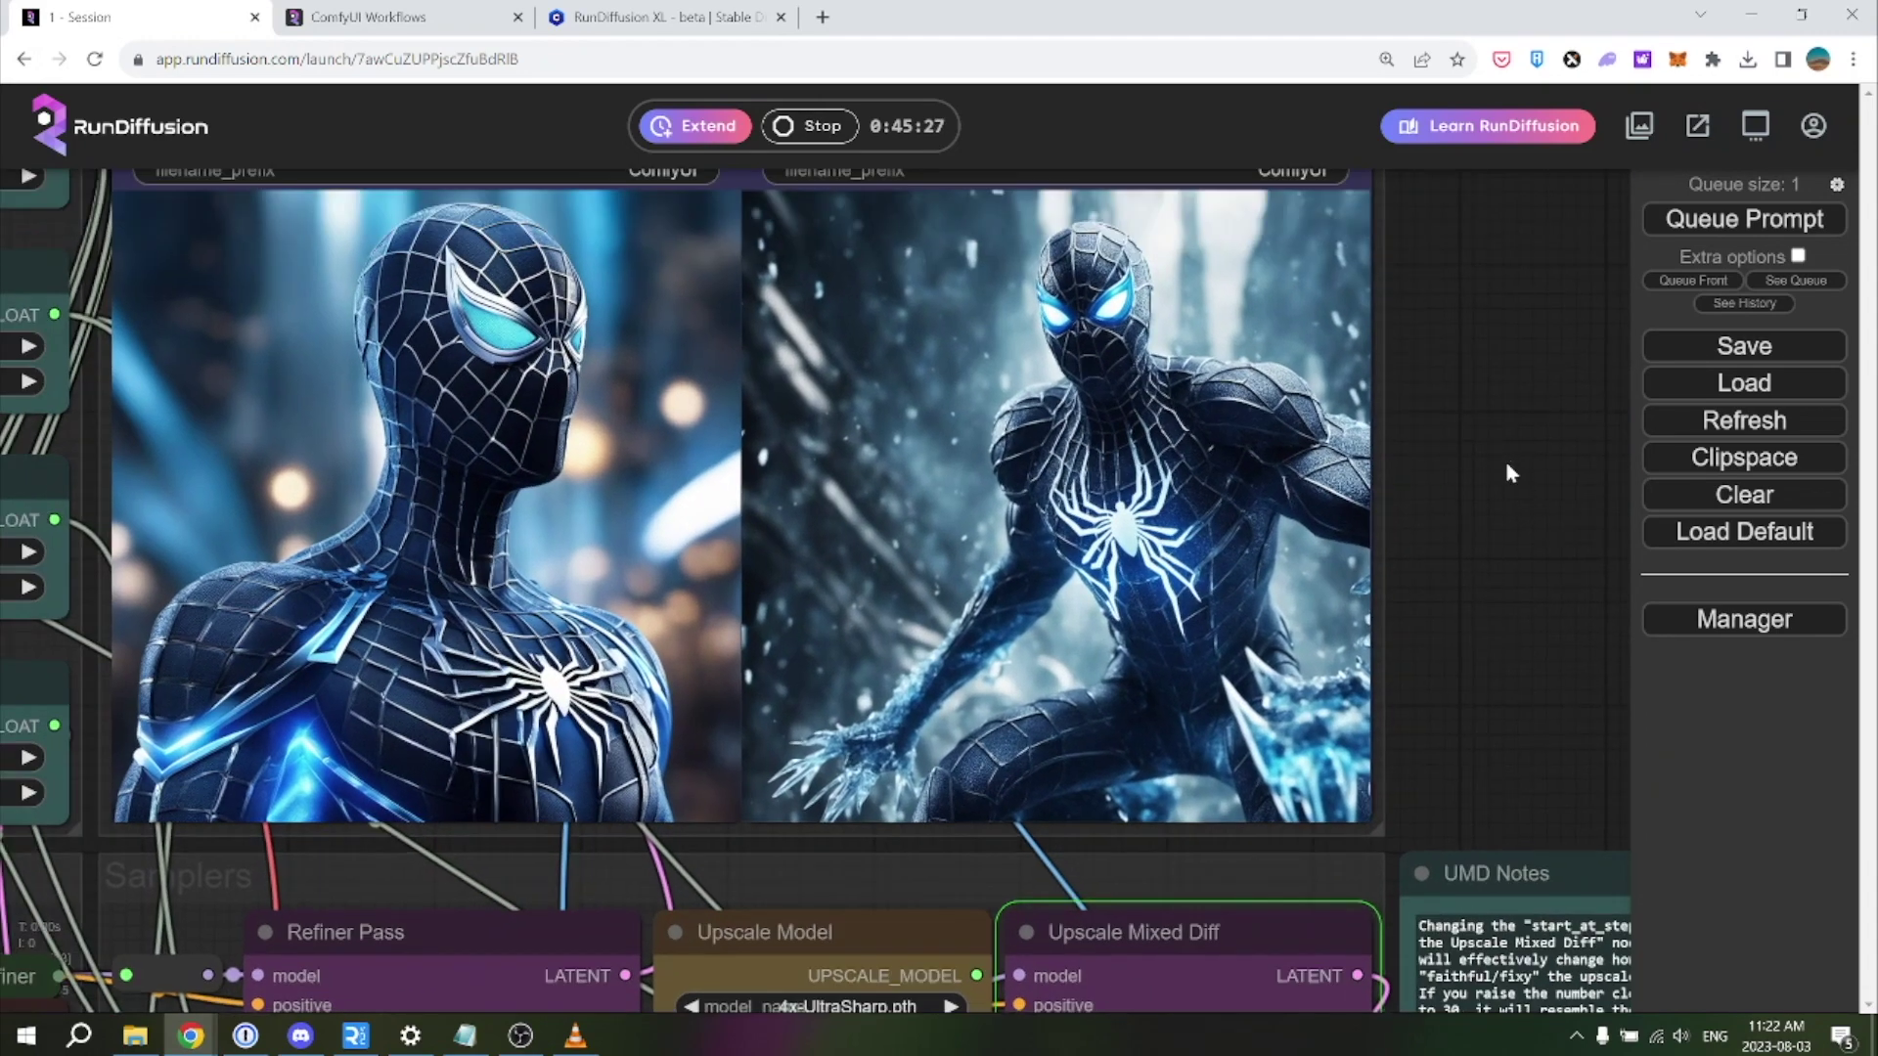
left_click_drag(1506, 470, 1523, 531)
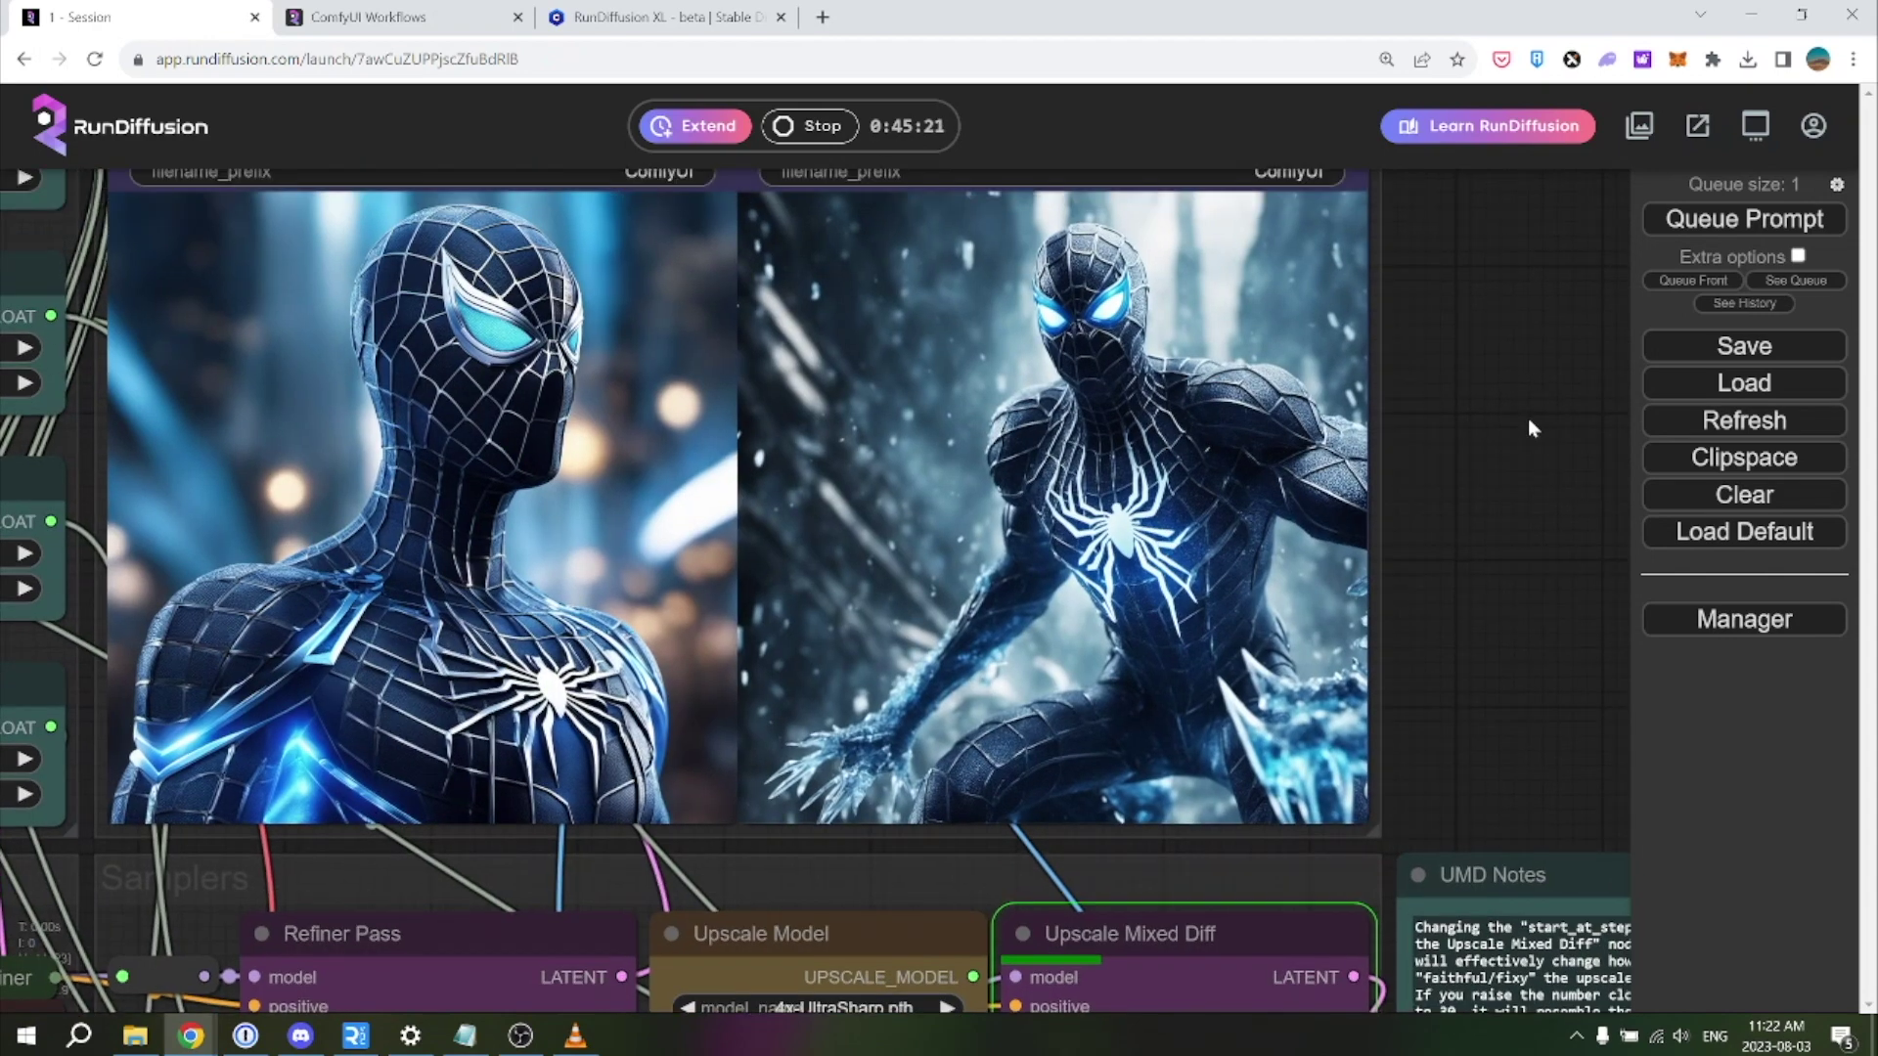
left_click_drag(1530, 428, 1542, 449)
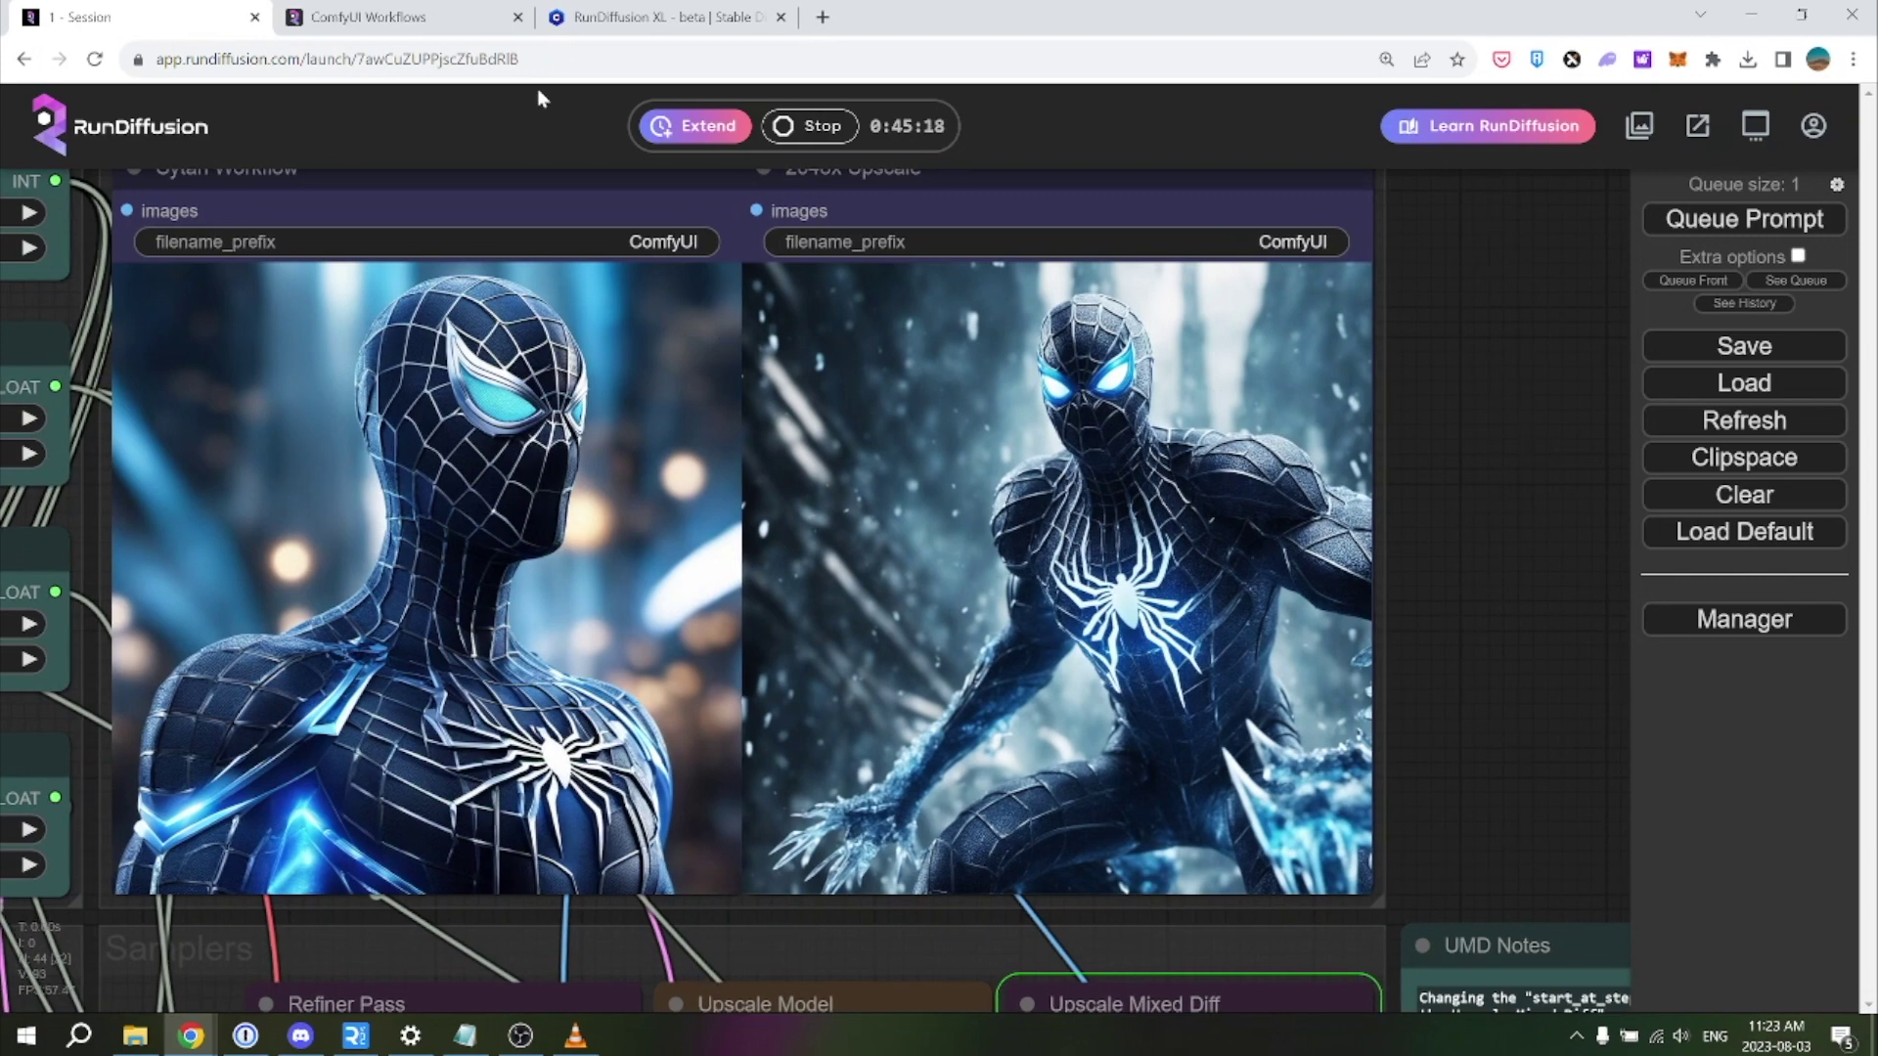
Return to the ComfyUI Workflows gallery and scroll from the Sytan Workflow images to the red-and-gold Spider-Man pair
left_click(435, 29)
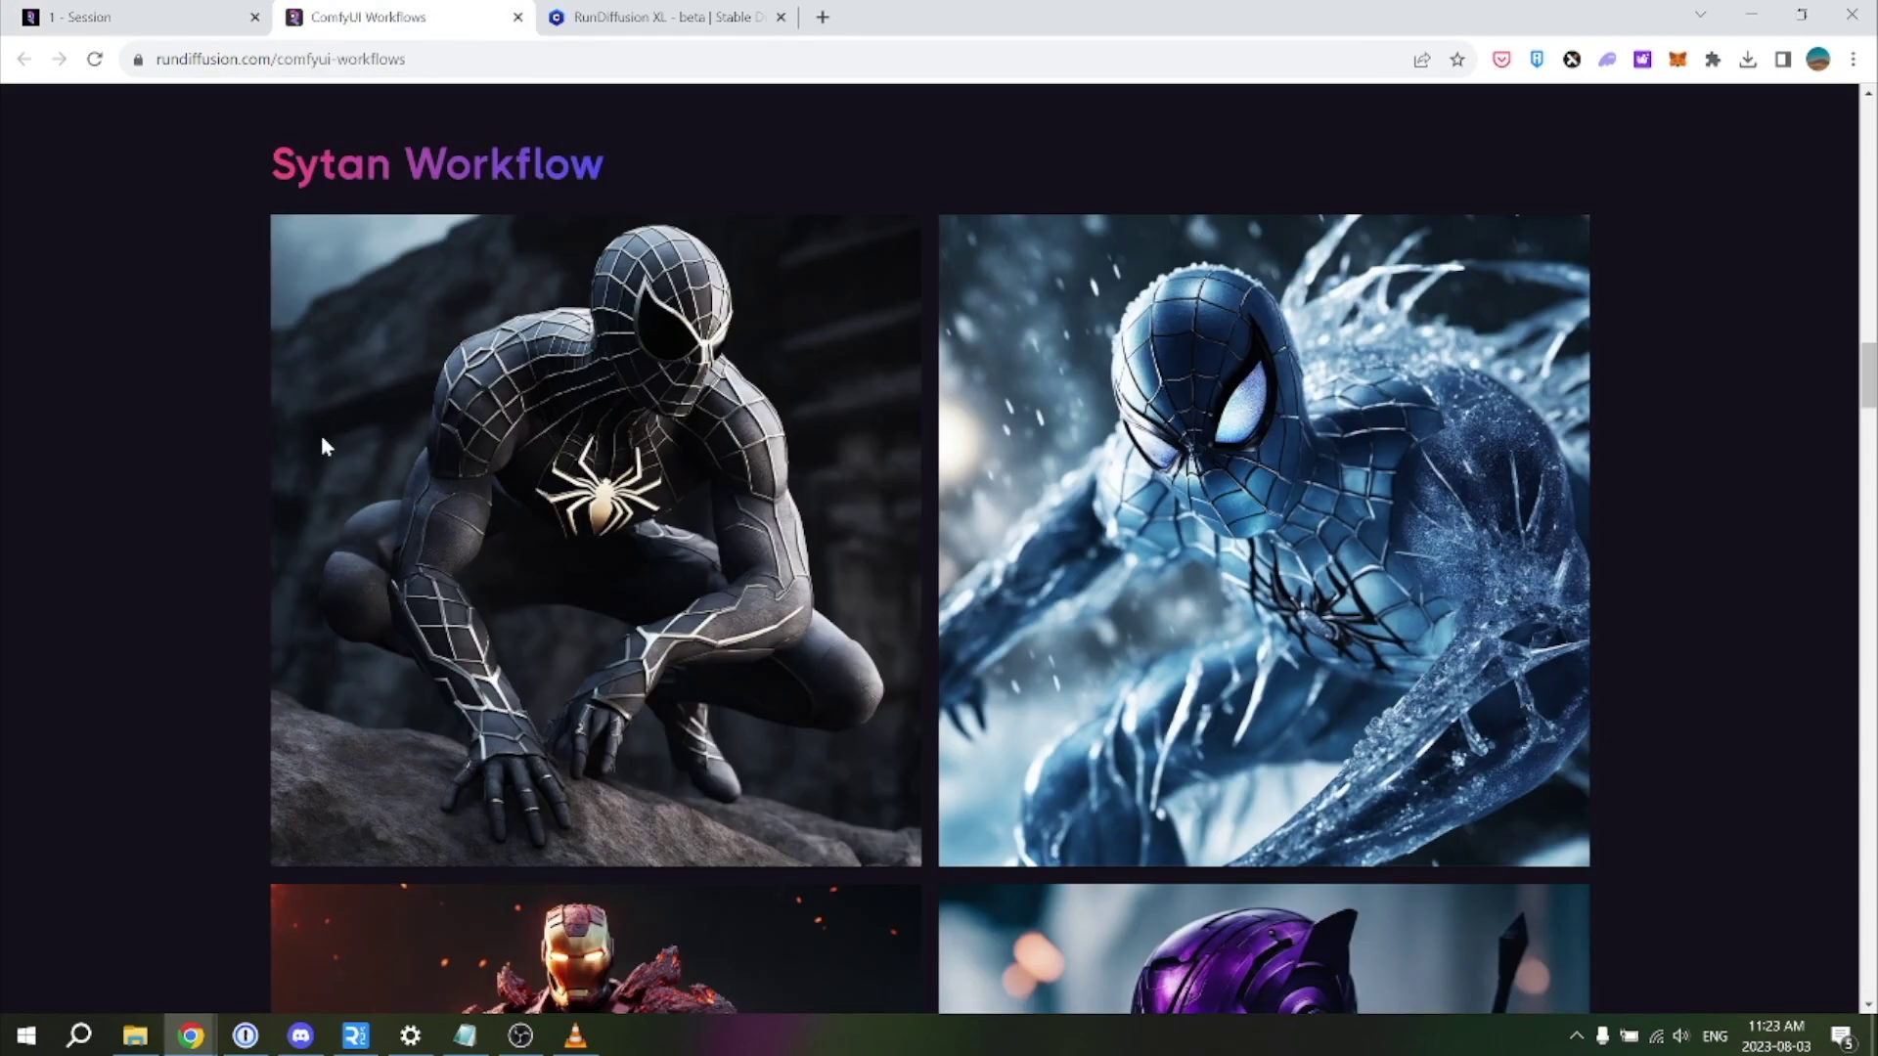
scroll(1651, 293, "down", 15)
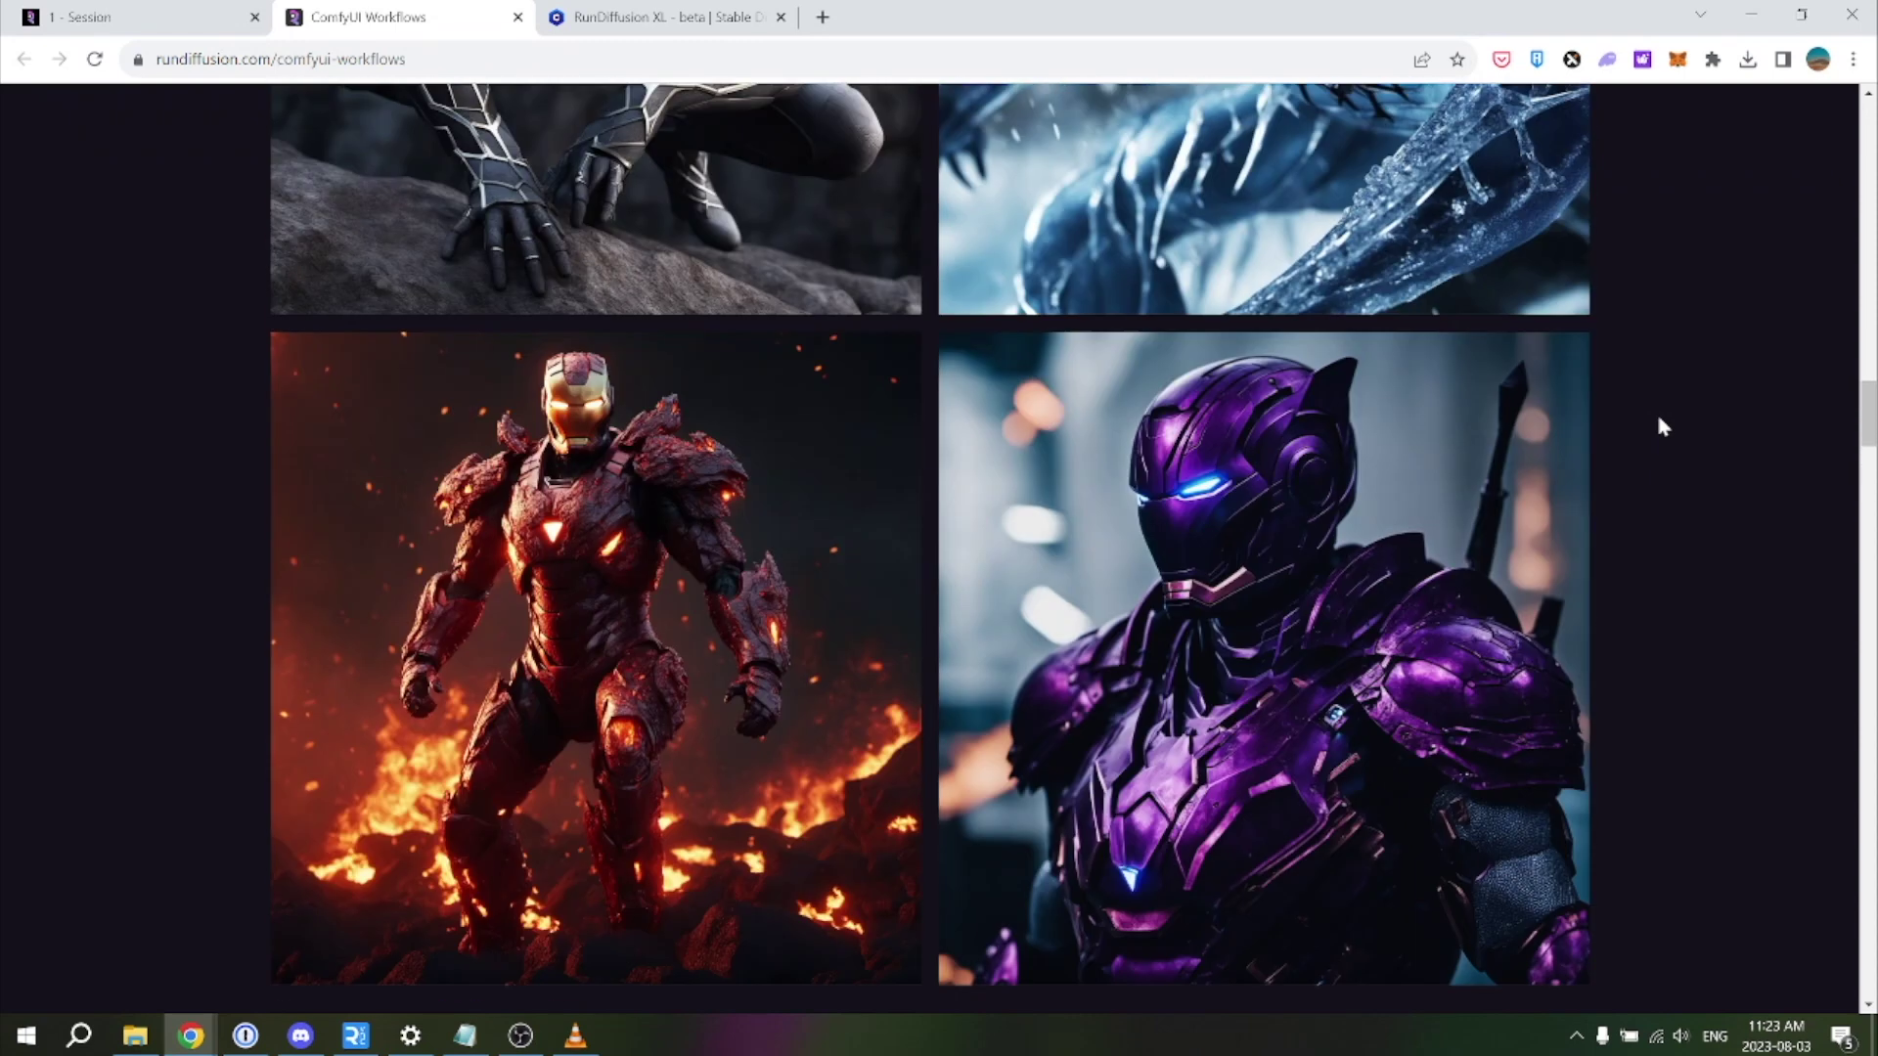
scroll(1658, 415, "down", 14)
scroll(1667, 416, "down", 5)
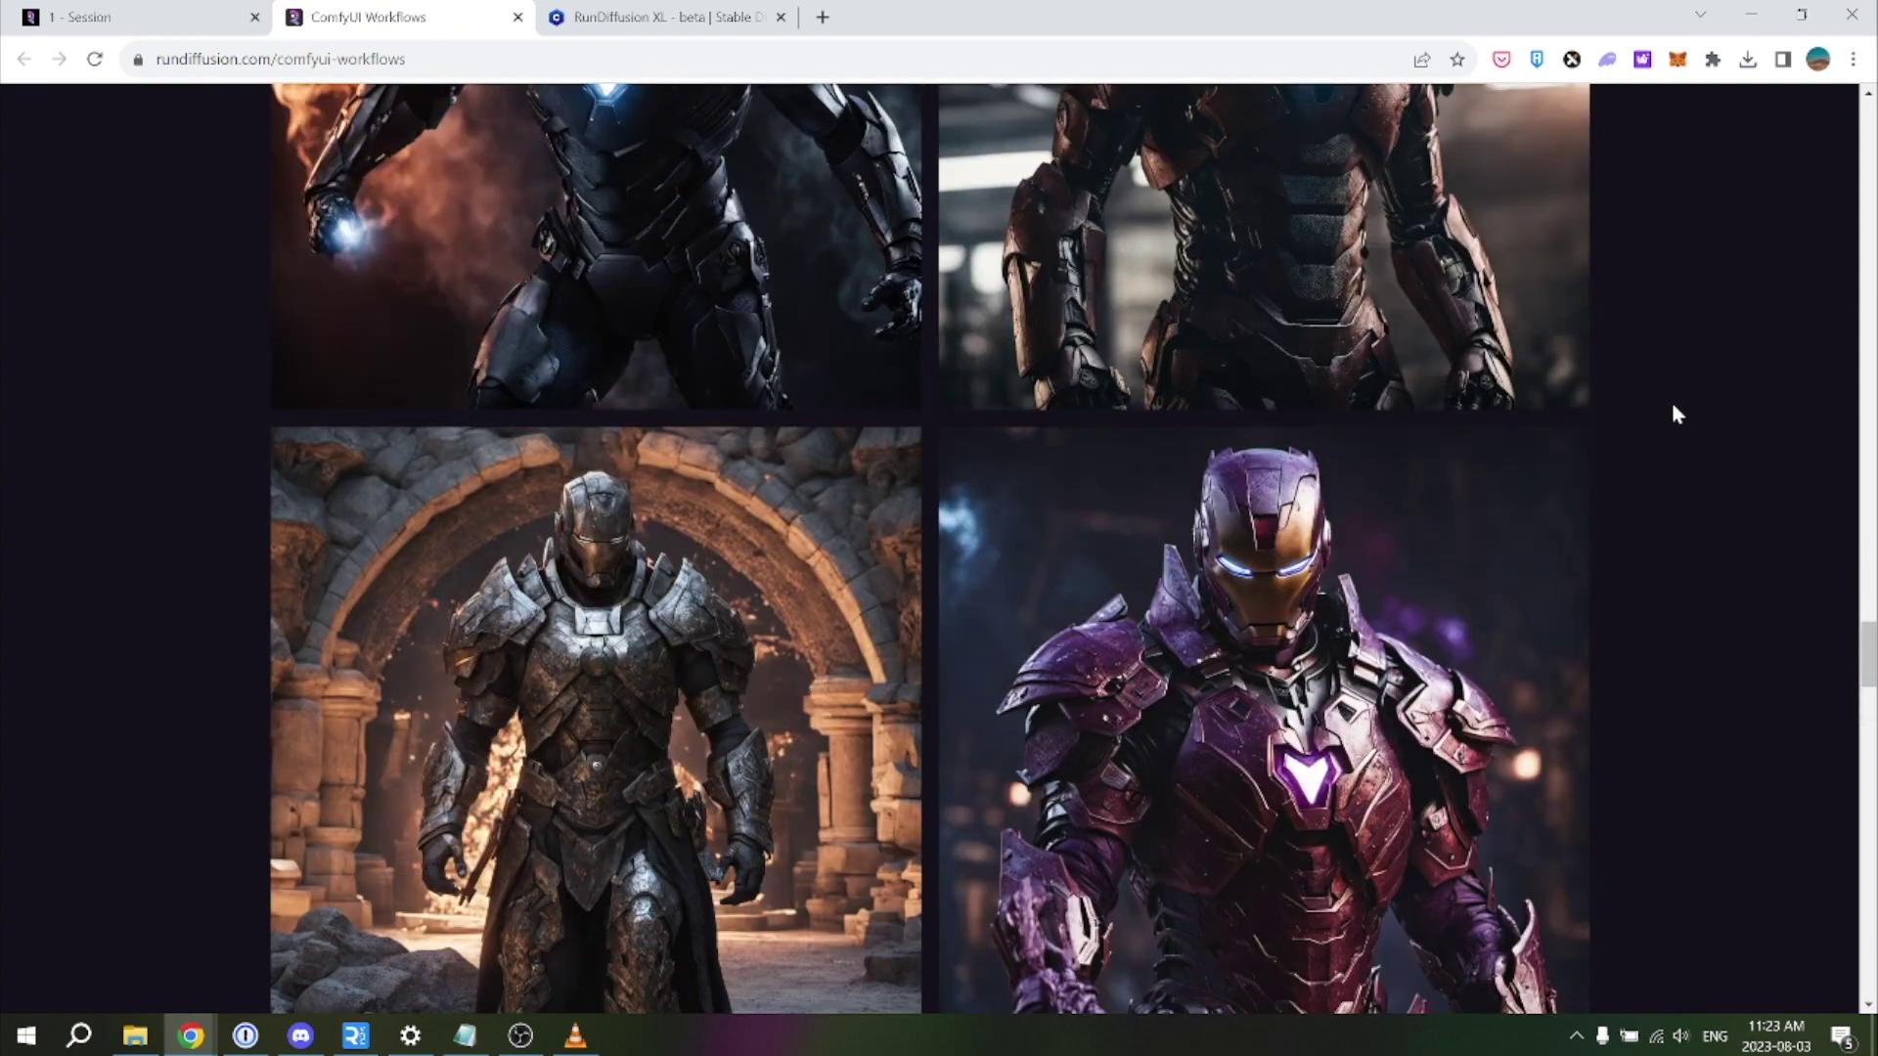
scroll(1784, 293, "down", 11)
scroll(1775, 305, "up", 4)
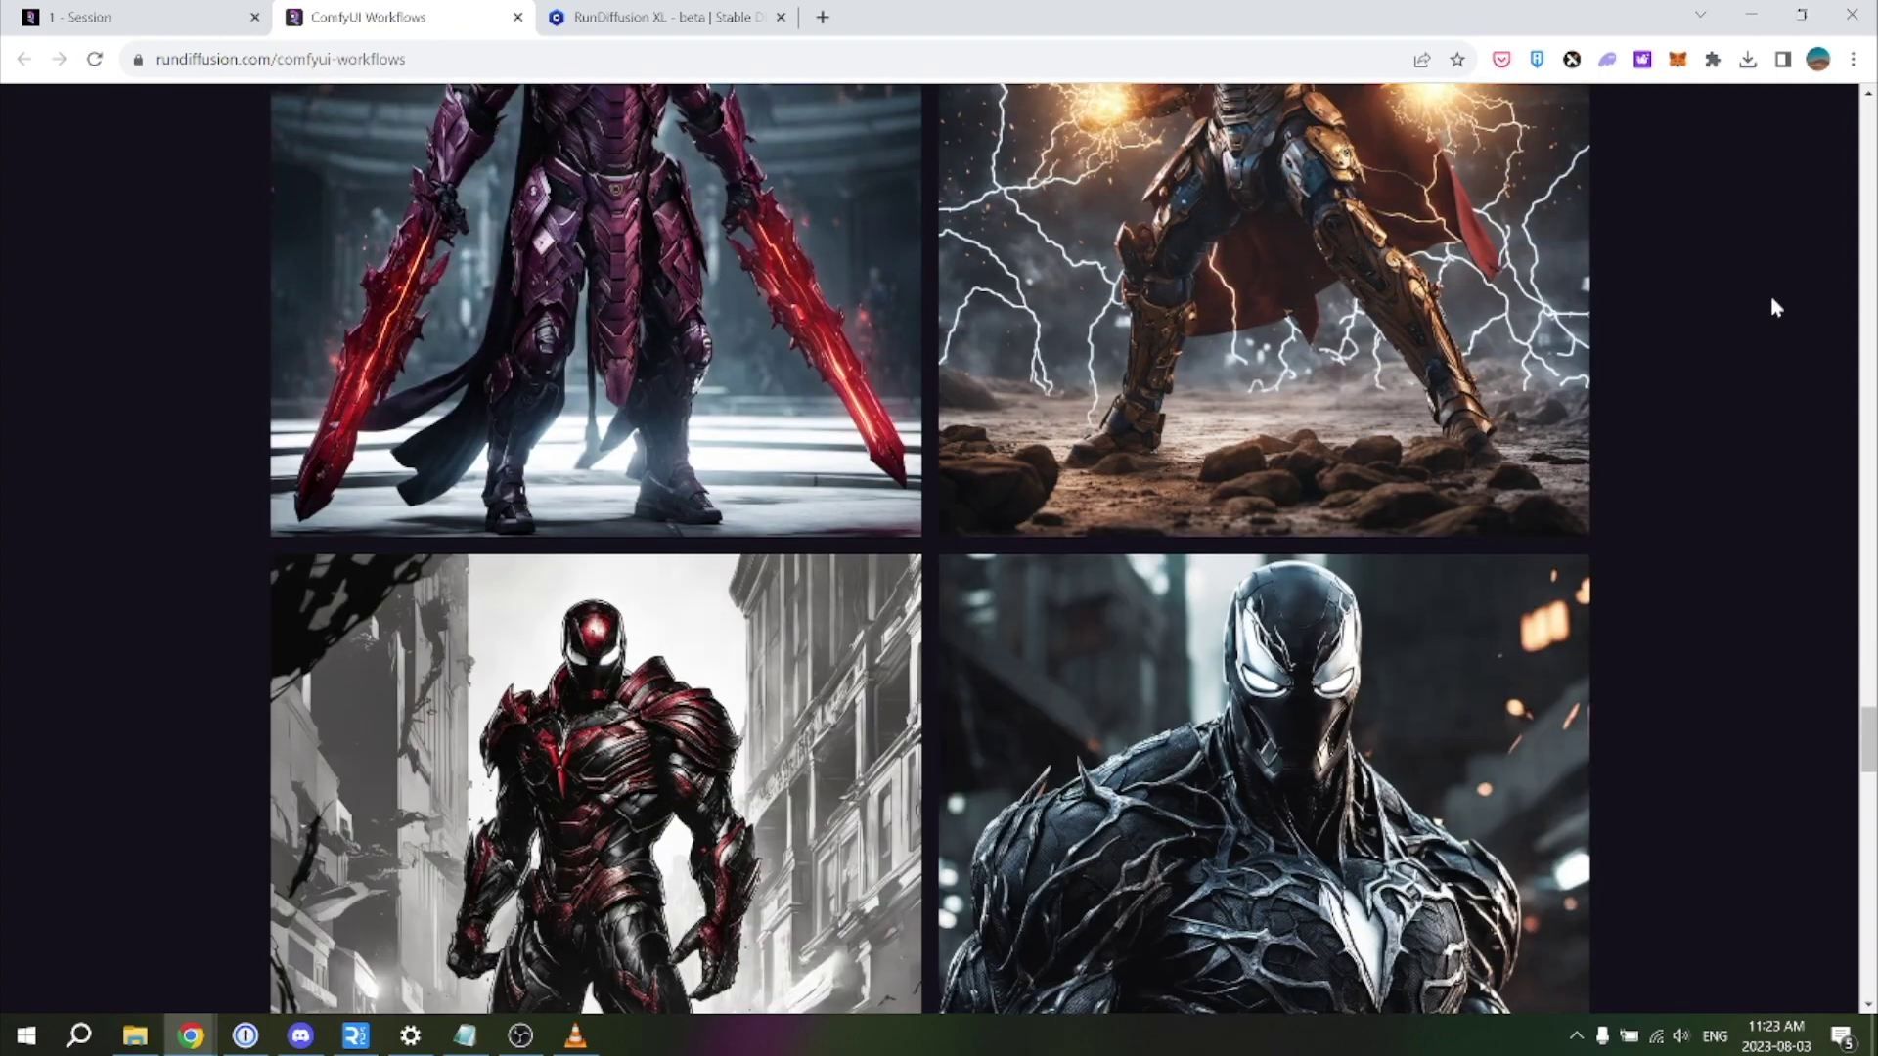
scroll(1771, 308, "down", 4)
scroll(1773, 308, "down", 14)
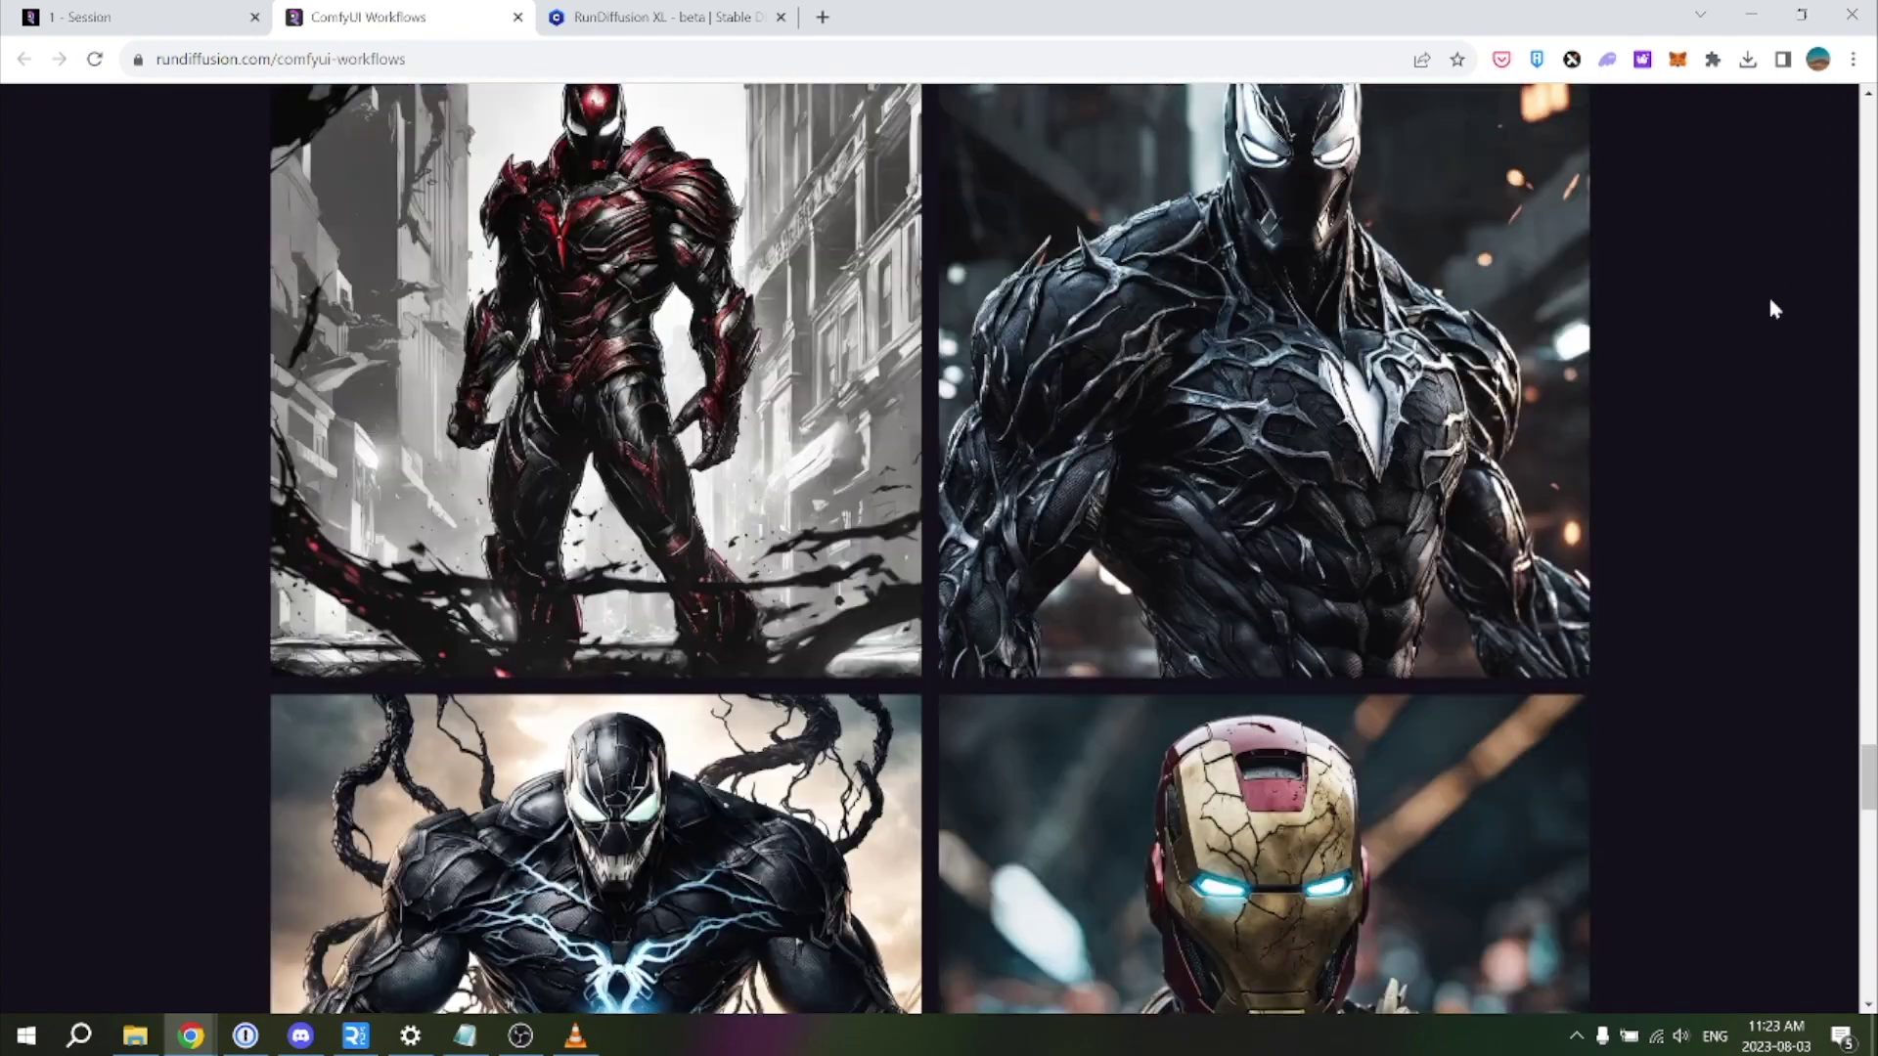
scroll(1773, 308, "up", 7)
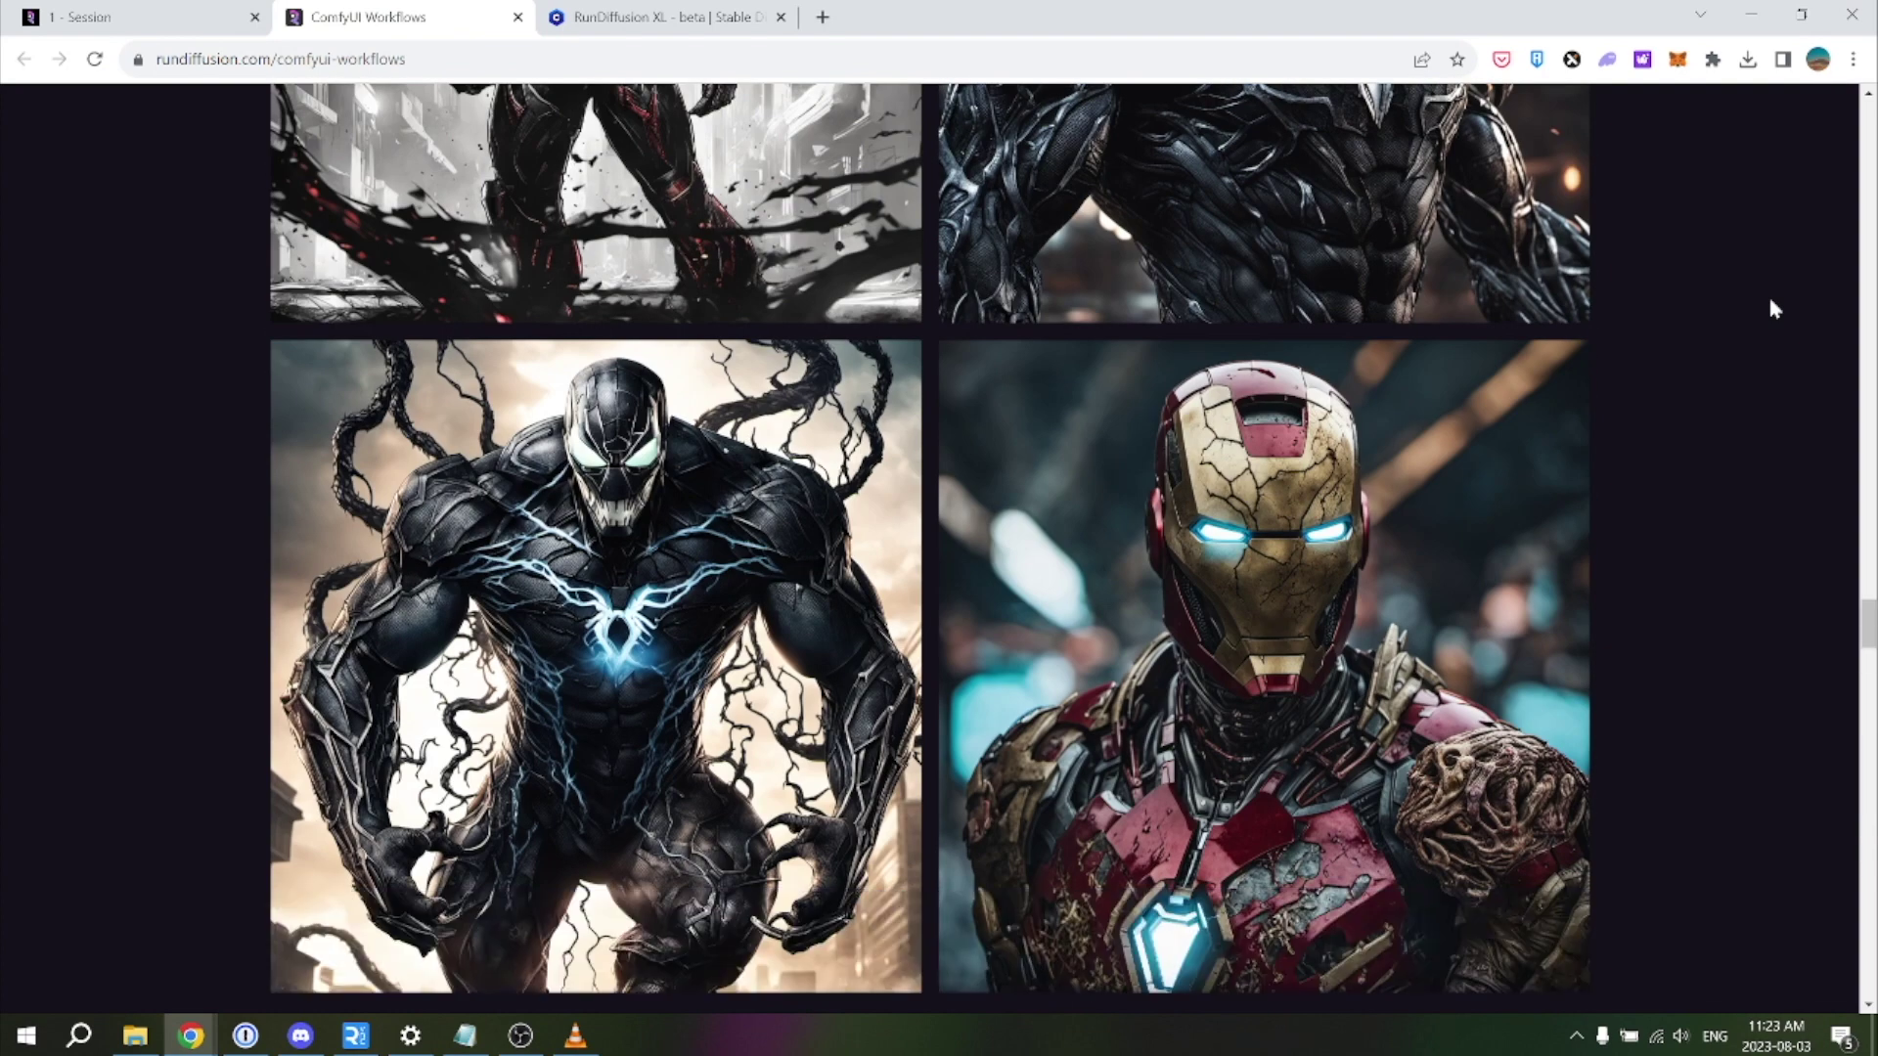
scroll(1768, 309, "down", 10)
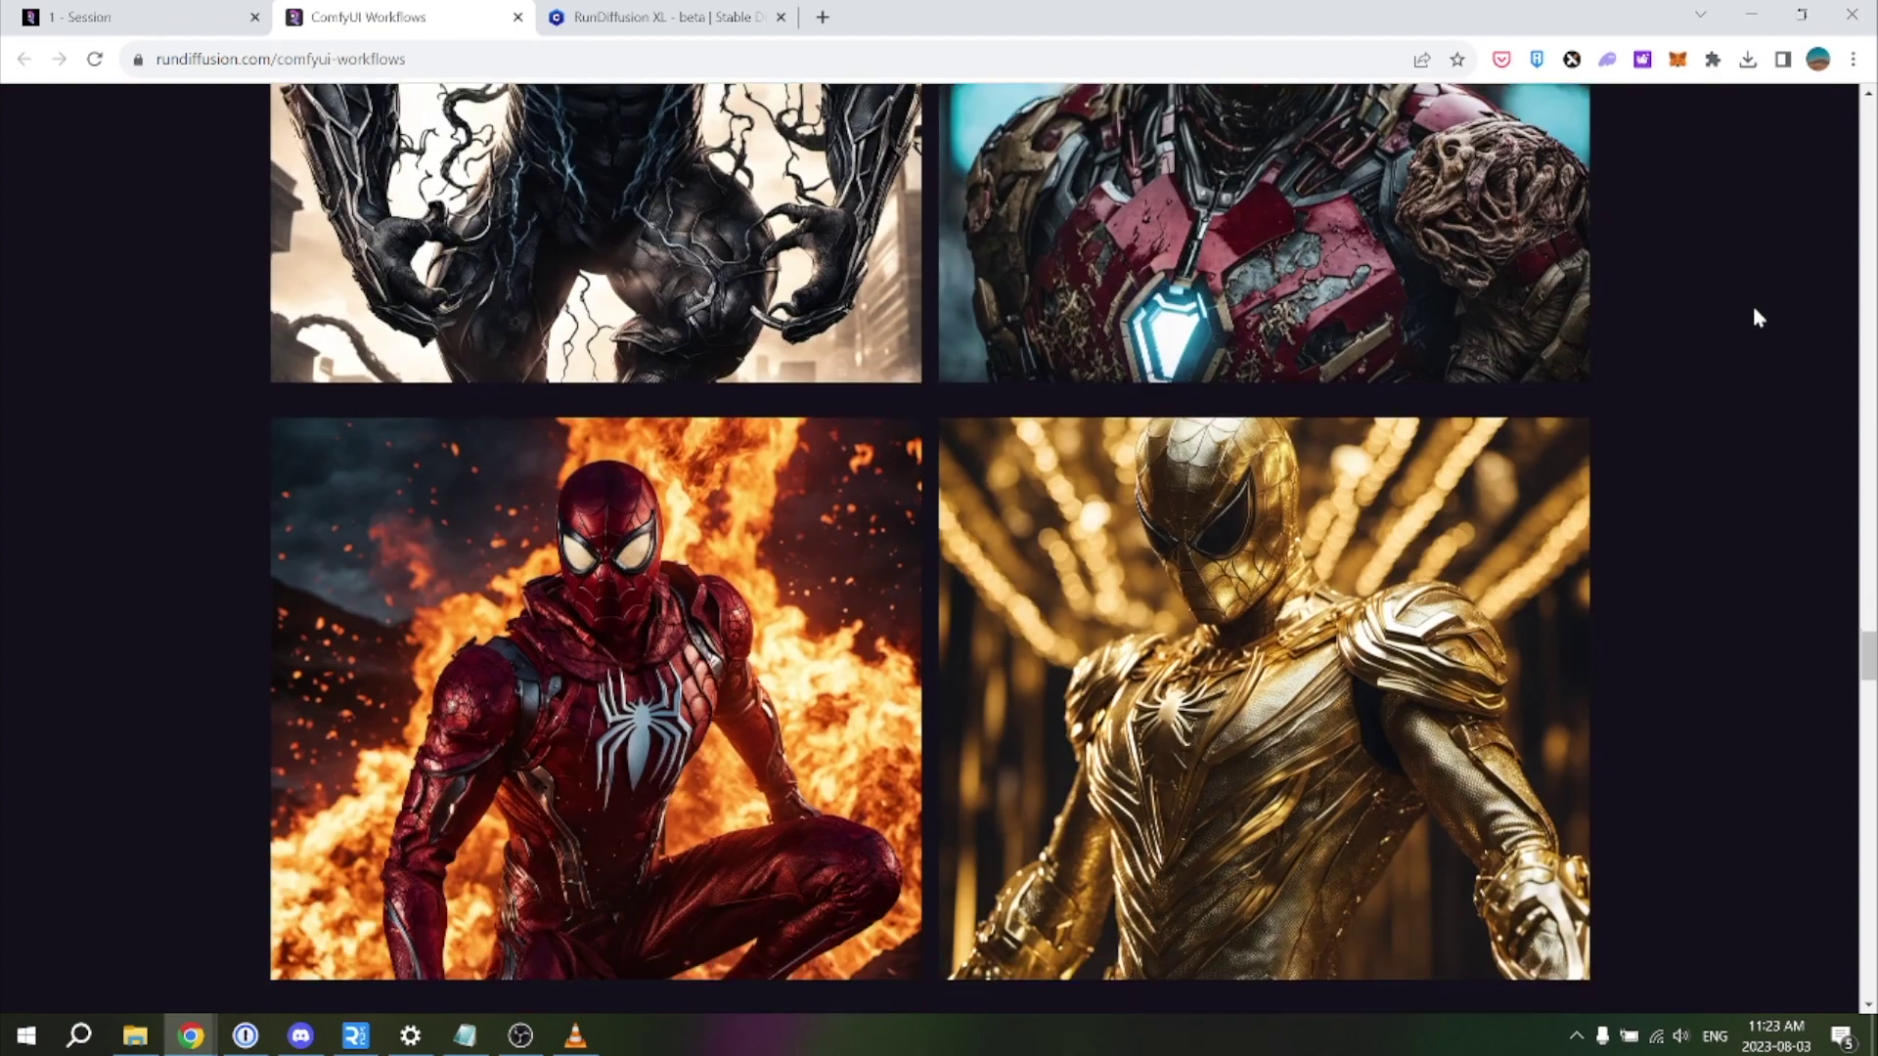
scroll(1760, 313, "up", 3)
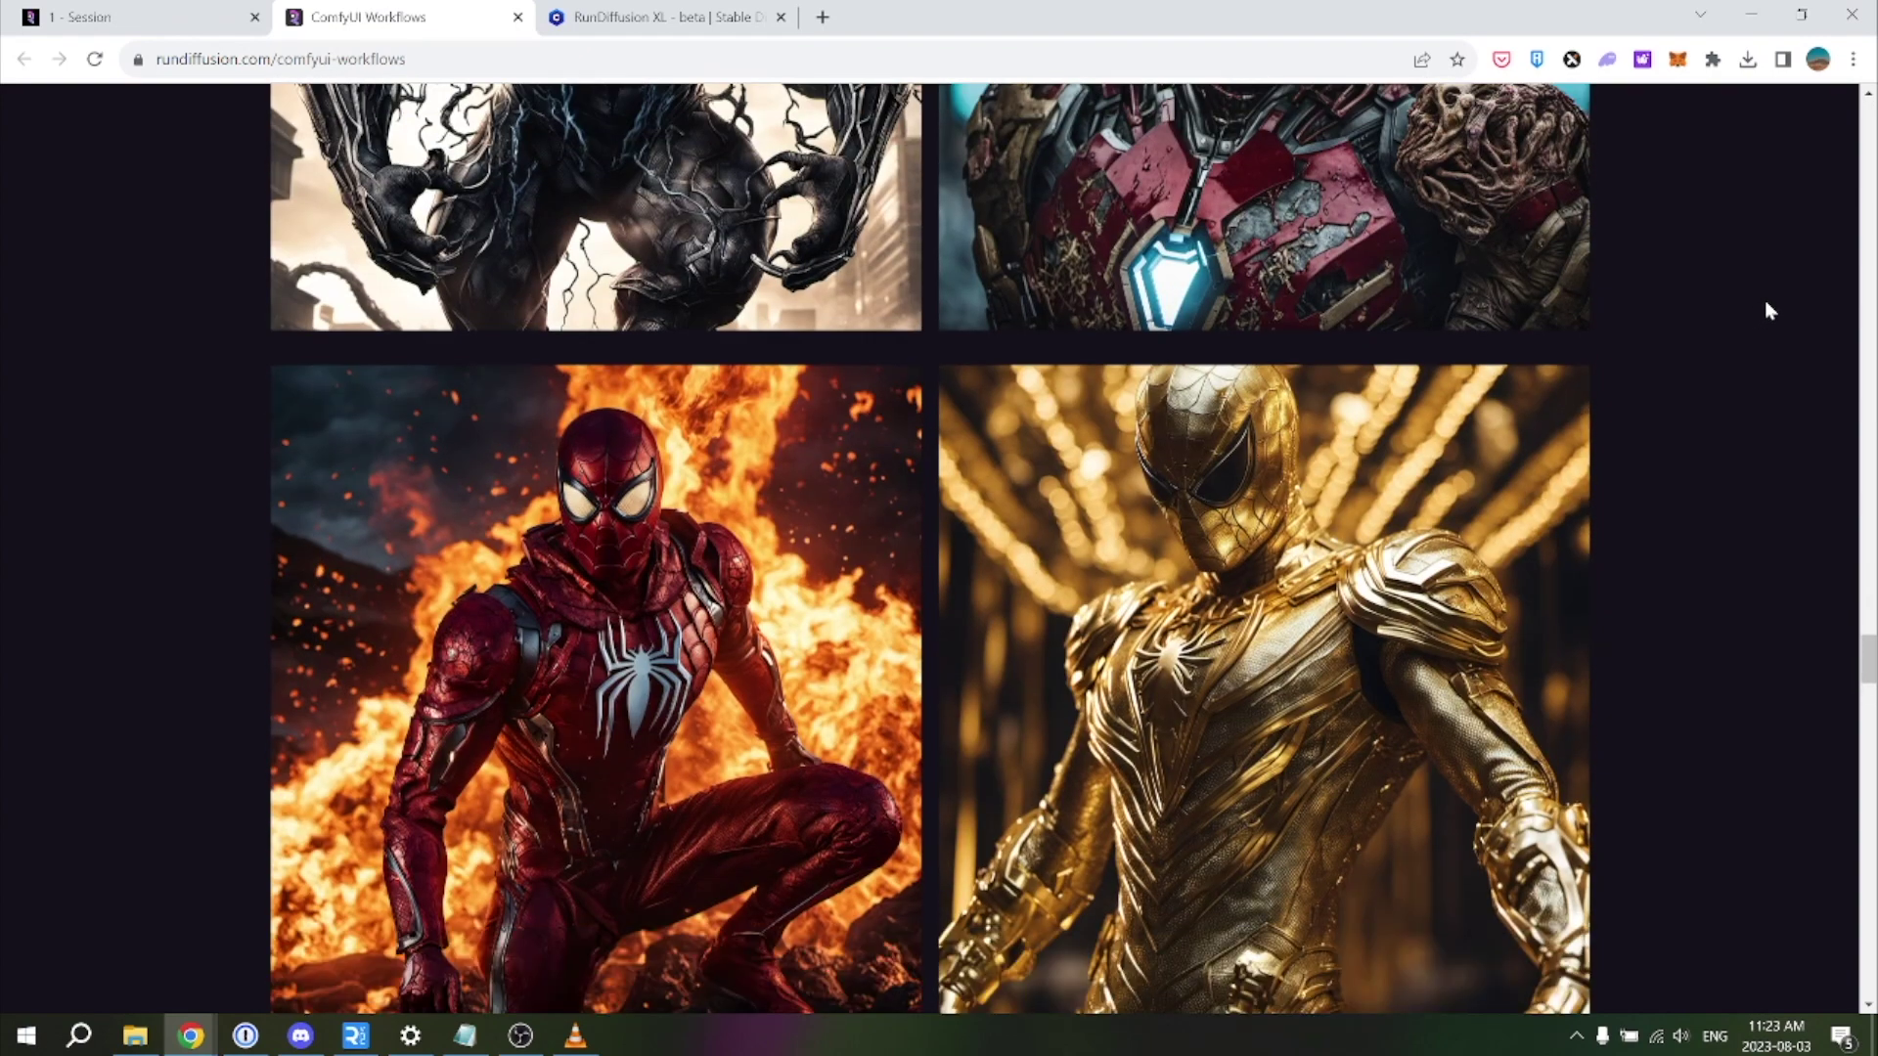